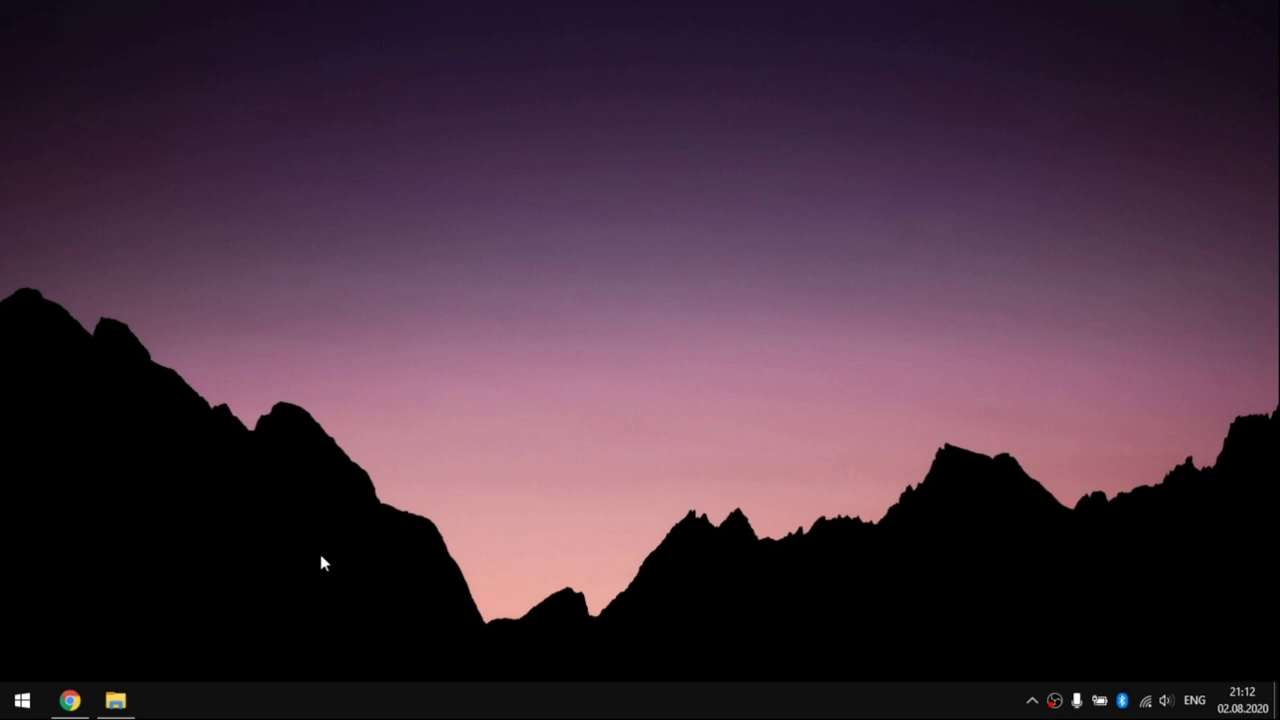
Switch to Chrome and look through the photo feed of the karinakasparyants Instagram profile.
click(69, 700)
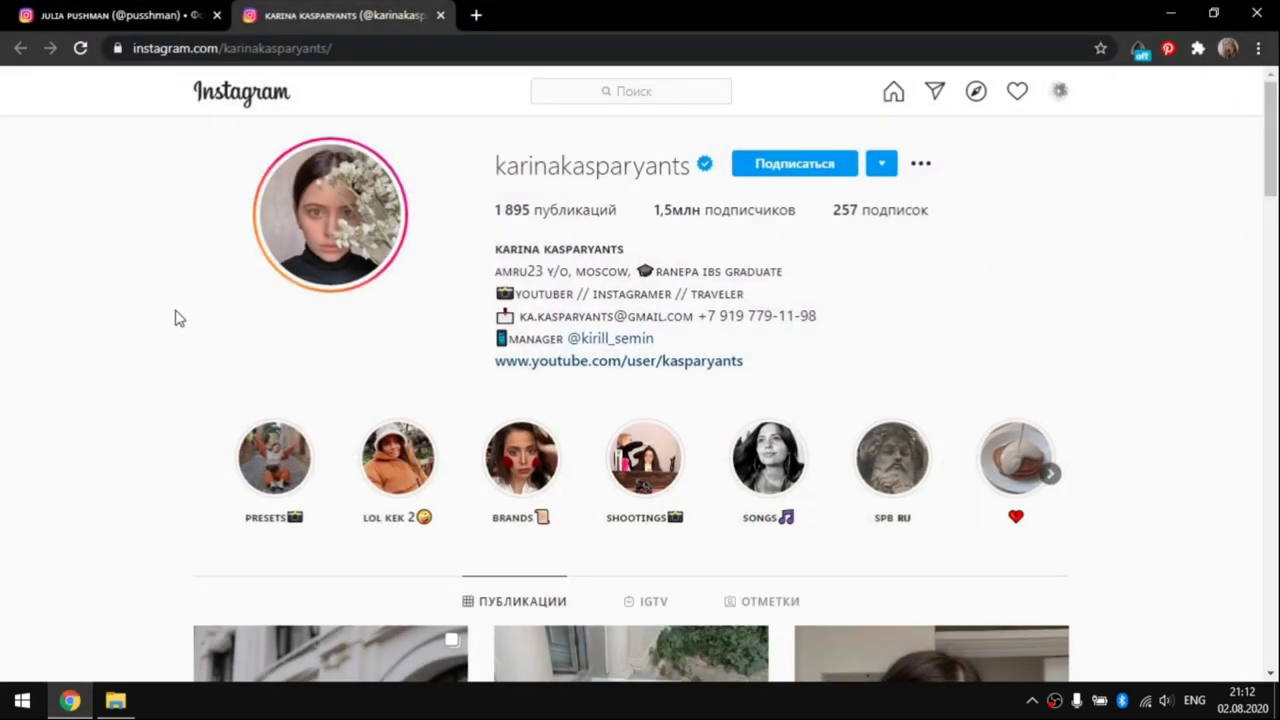
scroll(175, 318, down, 5)
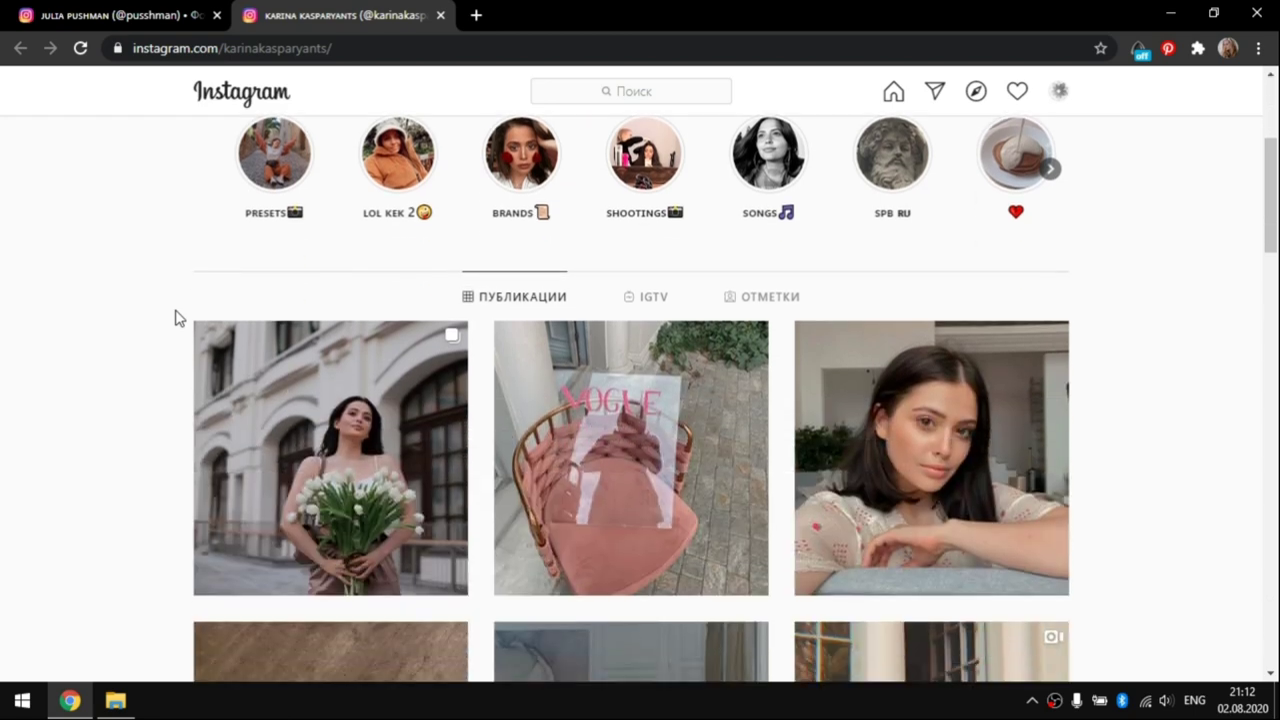
scroll(175, 318, down, 4)
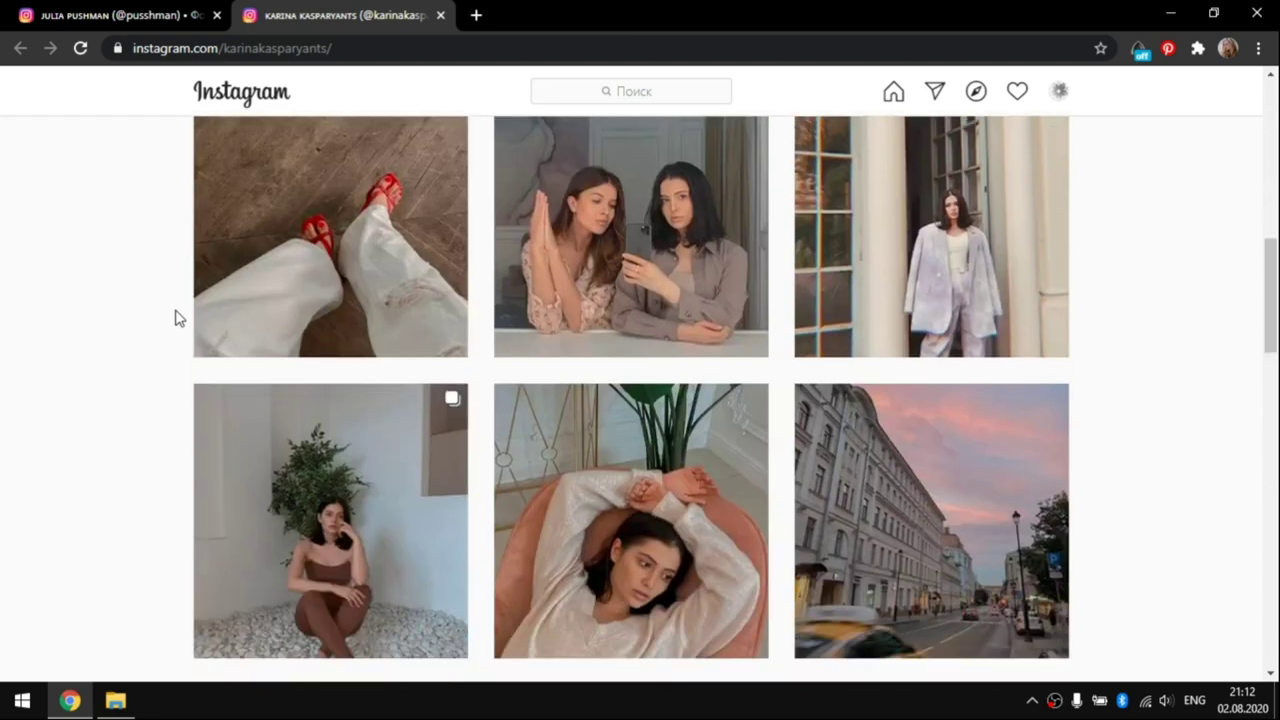
scroll(175, 318, down, 4)
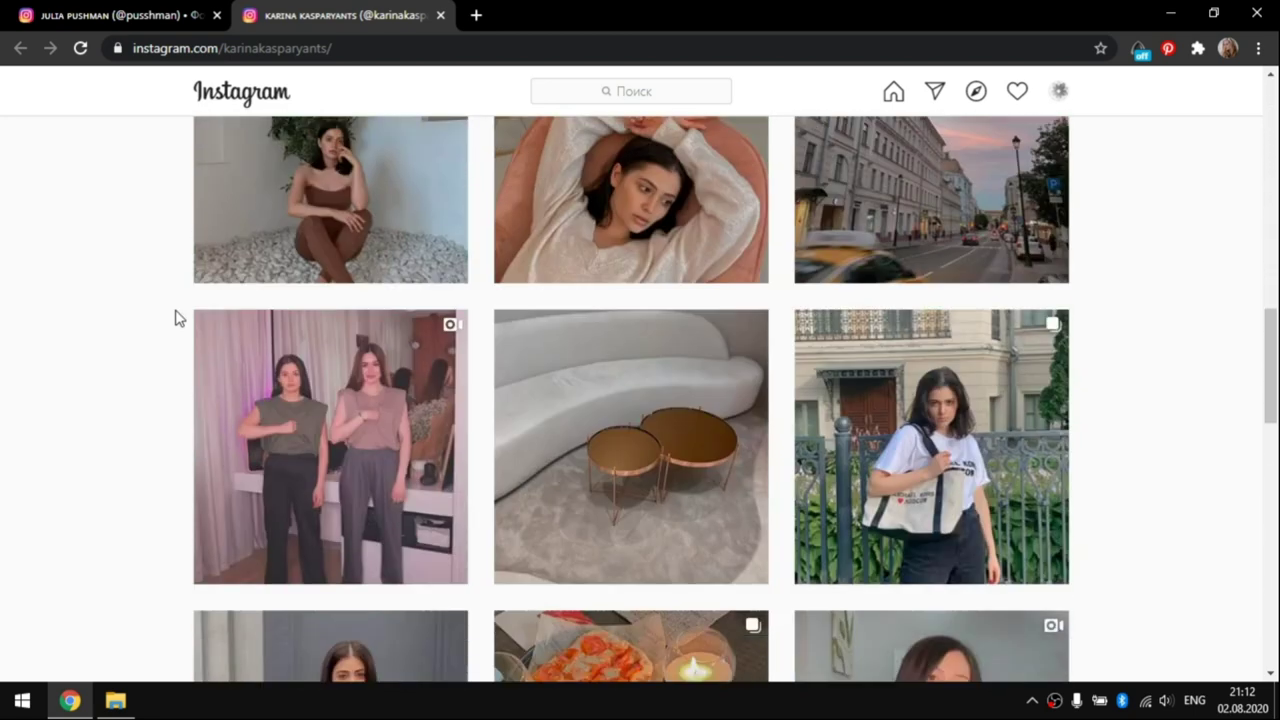
scroll(175, 318, down, 5)
scroll(177, 316, down, 4)
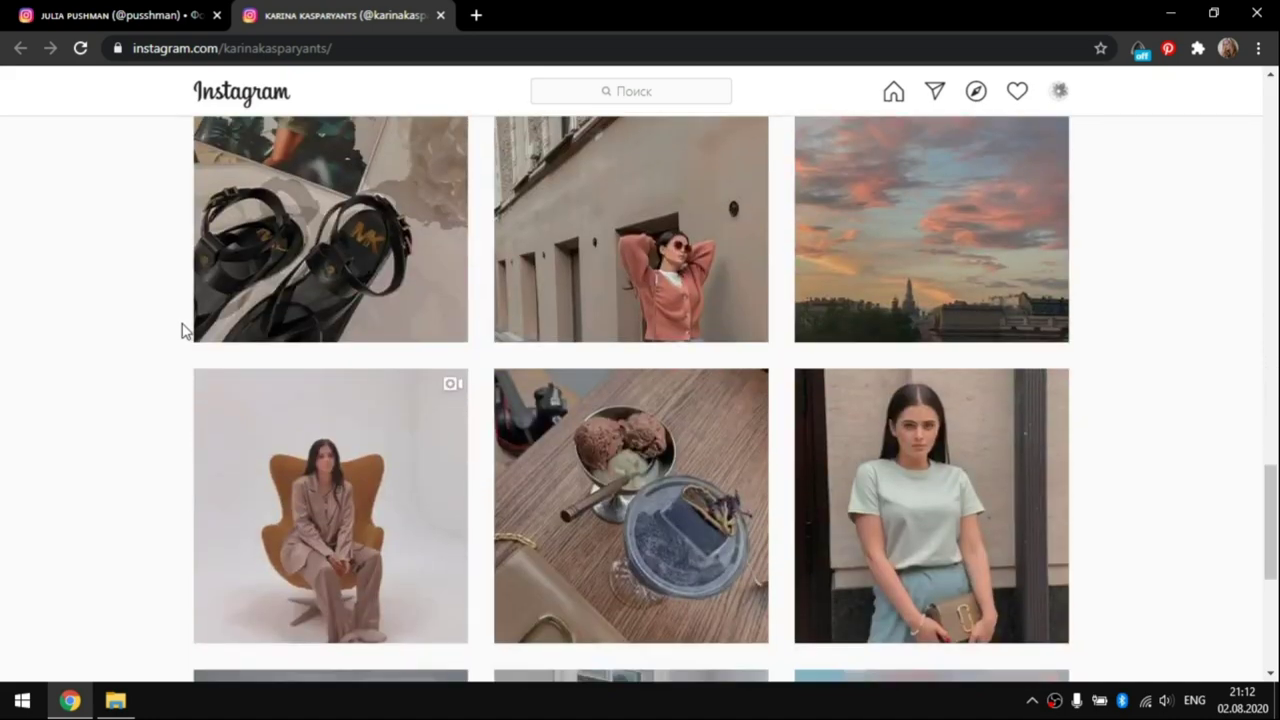
scroll(177, 330, down, 5)
Open the pusshman Instagram profile and look through its photo feed.
click(108, 8)
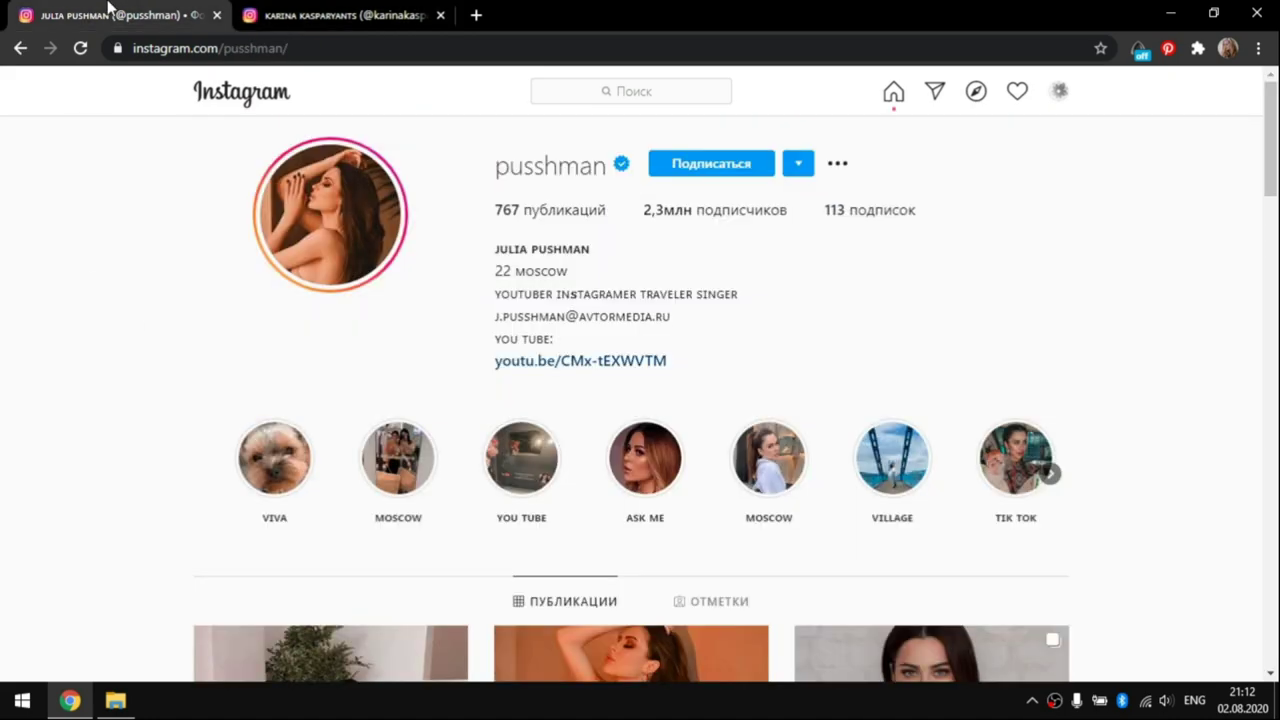
scroll(55, 372, down, 5)
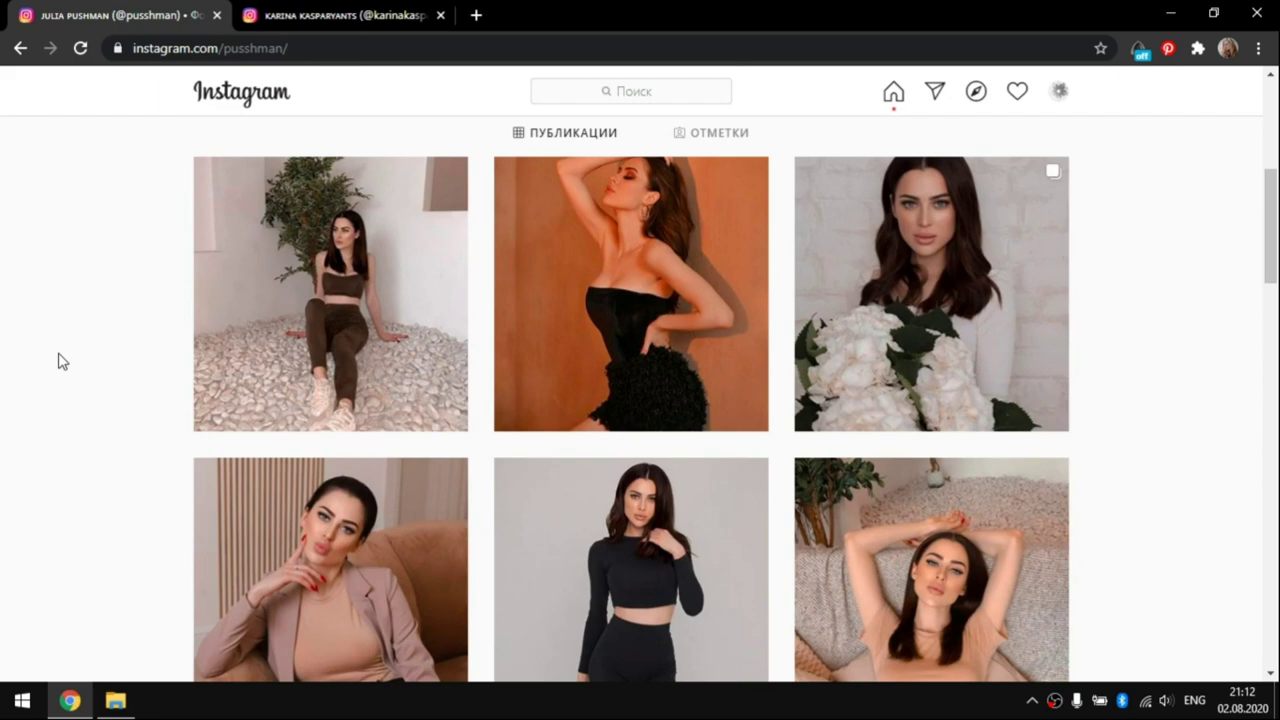
scroll(58, 361, down, 5)
scroll(58, 361, down, 9)
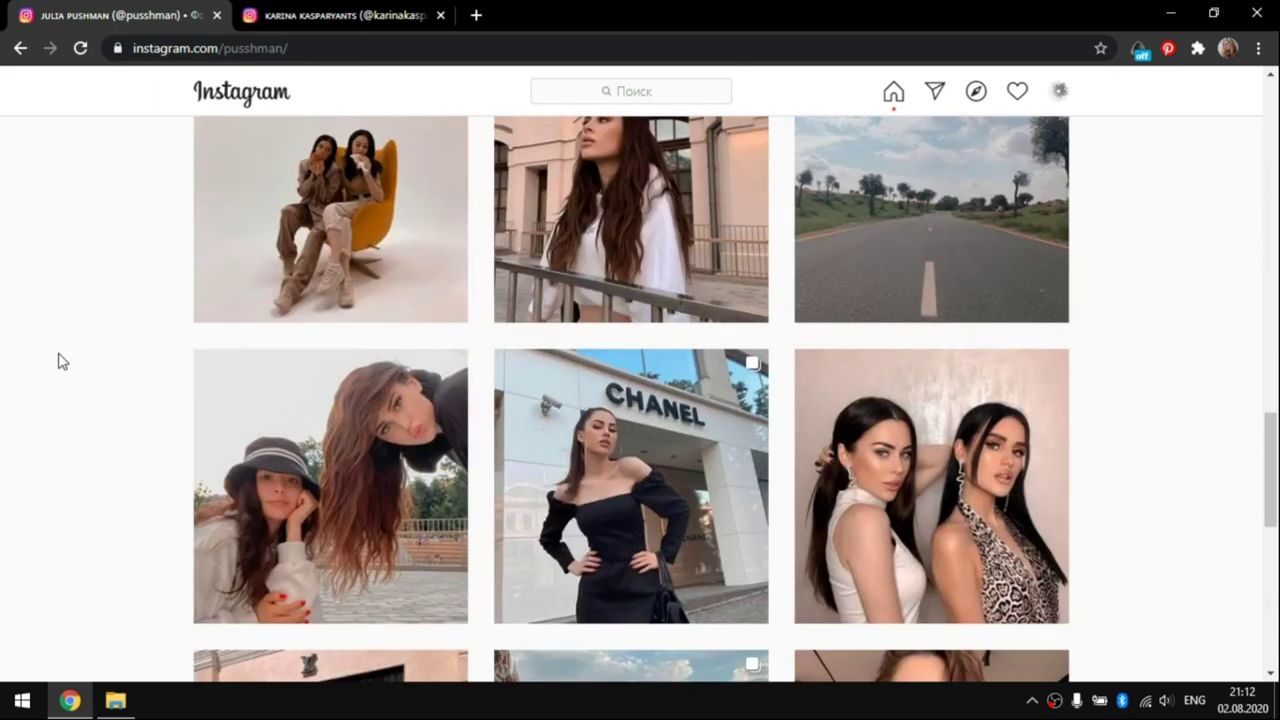
scroll(58, 361, down, 6)
scroll(58, 361, down, 3)
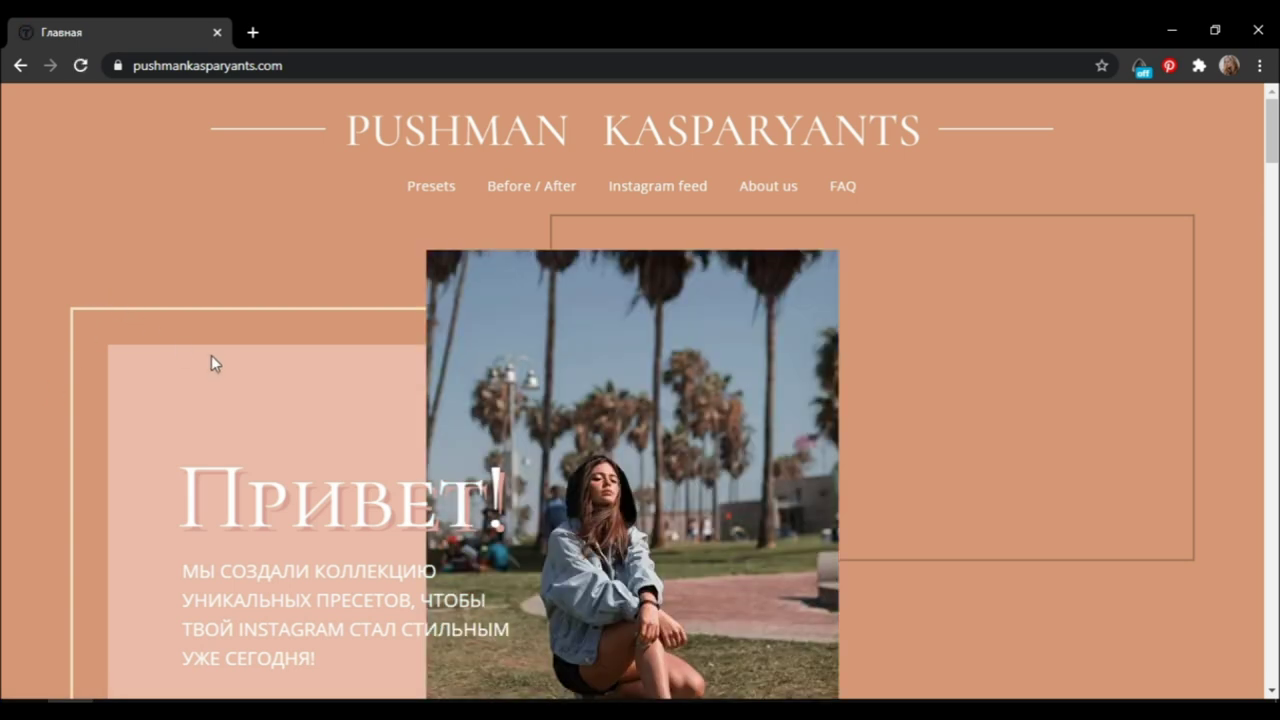
Compare the two sample photos in the preset site's Before/After section by moving the divider on each one.
scroll(228, 325, down, 2)
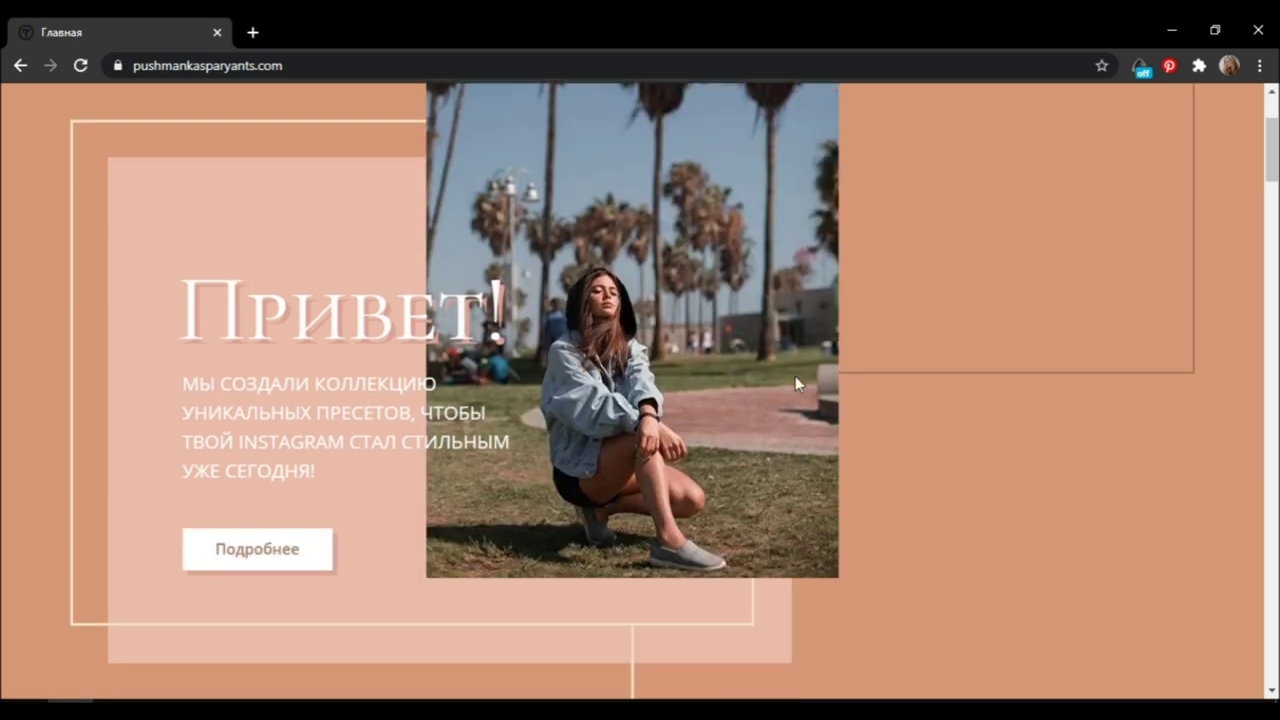
scroll(770, 370, down, 5)
scroll(650, 366, down, 6)
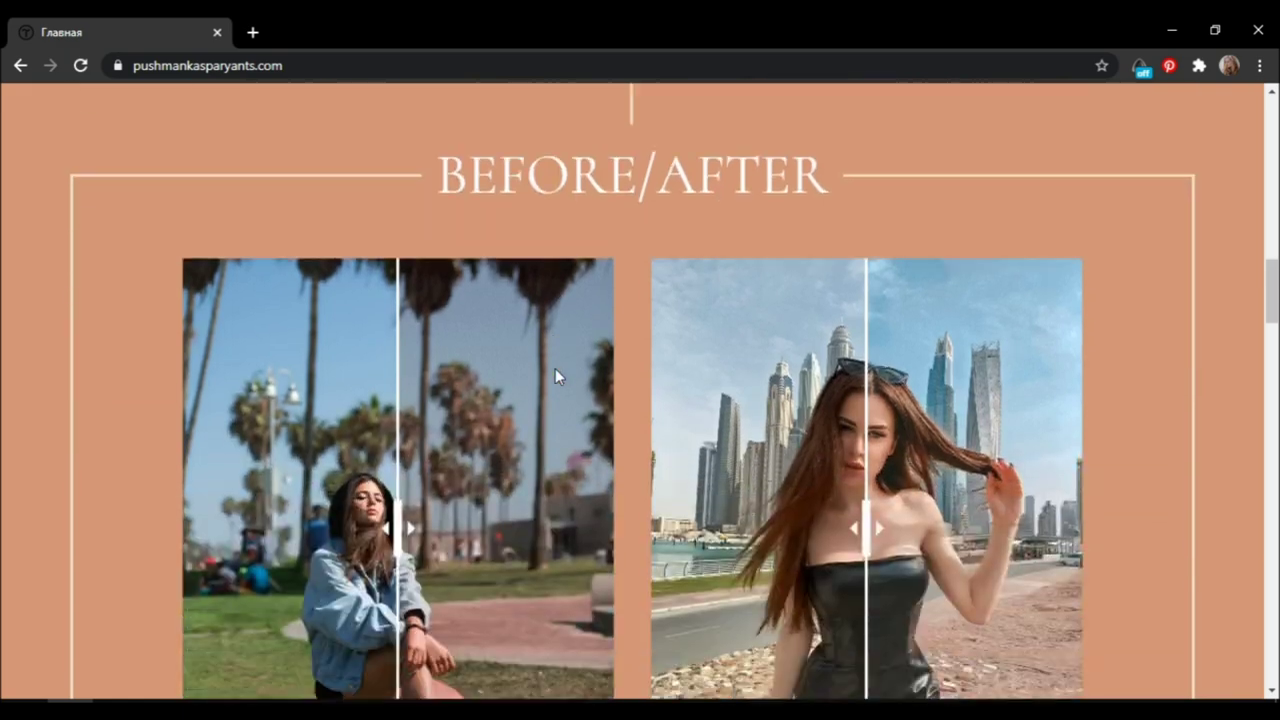
scroll(555, 368, down, 3)
scroll(555, 368, up, 1)
drag(400, 305, 520, 305)
drag(866, 298, 738, 300)
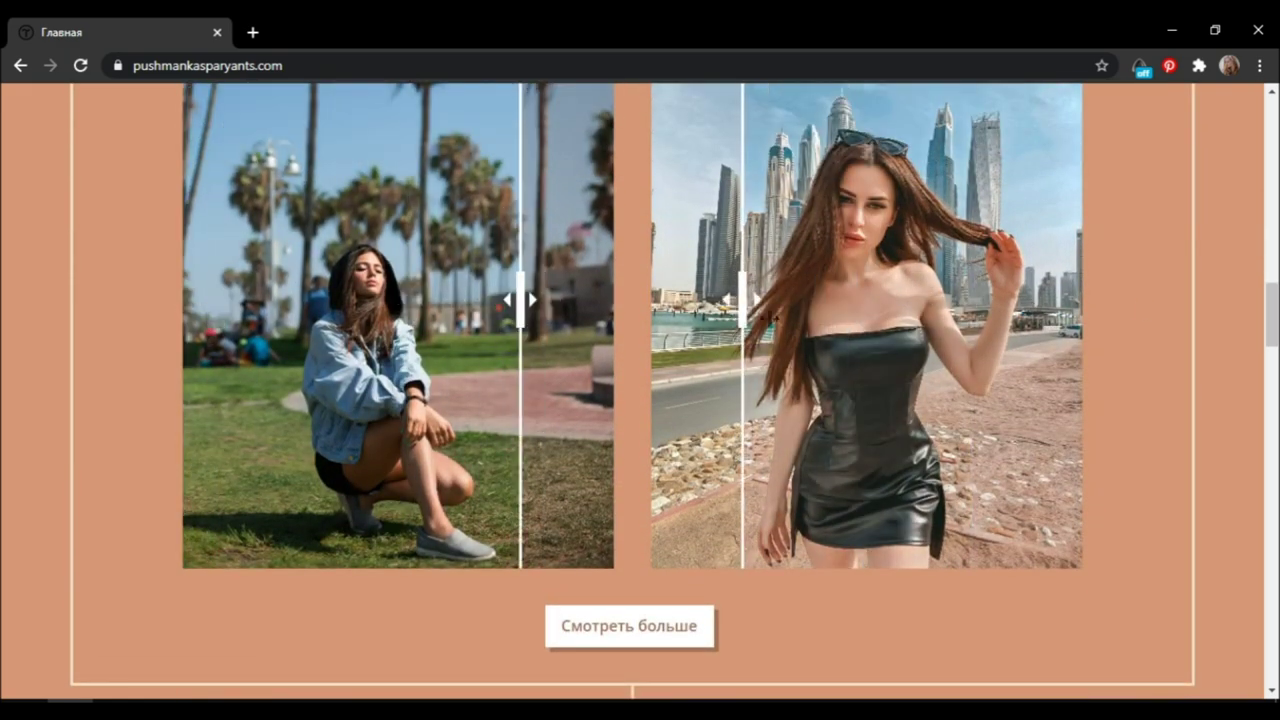
Compare the Candy and EMOTION Instagram feed examples by moving their before/after dividers to reveal the processed versions.
scroll(845, 365, down, 8)
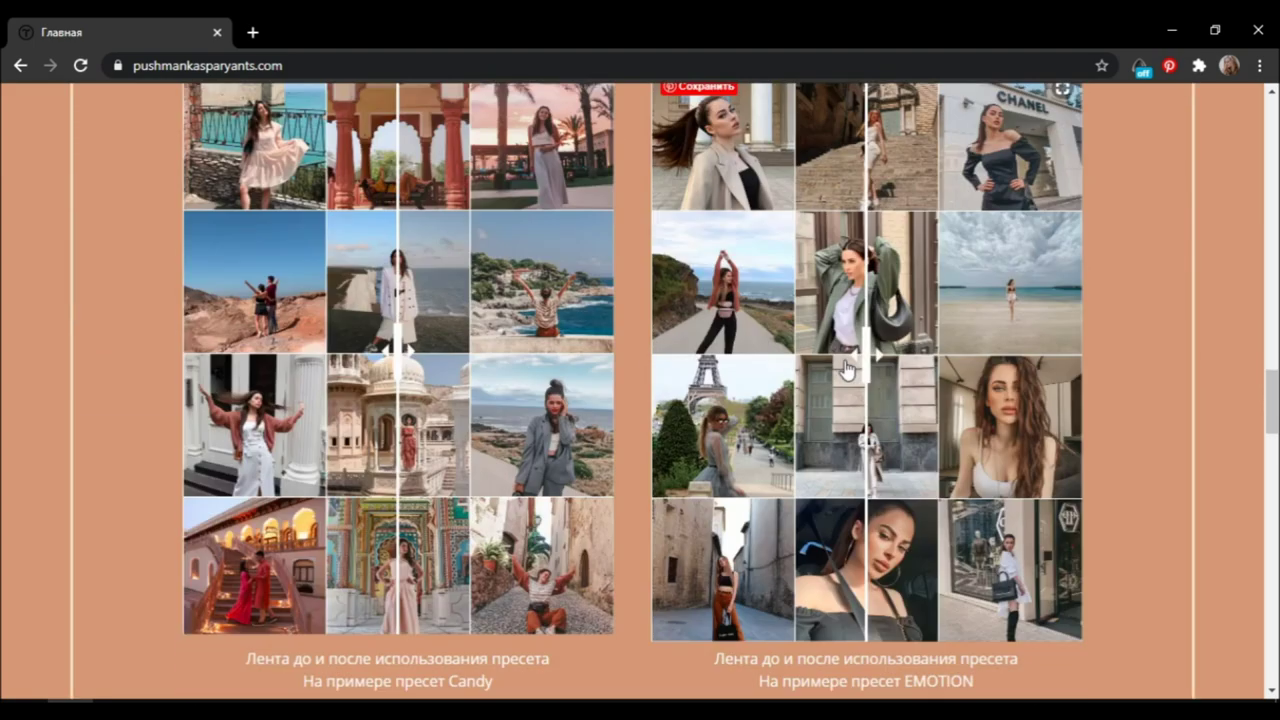
scroll(845, 370, down, 5)
scroll(846, 371, up, 5)
drag(873, 354, 190, 325)
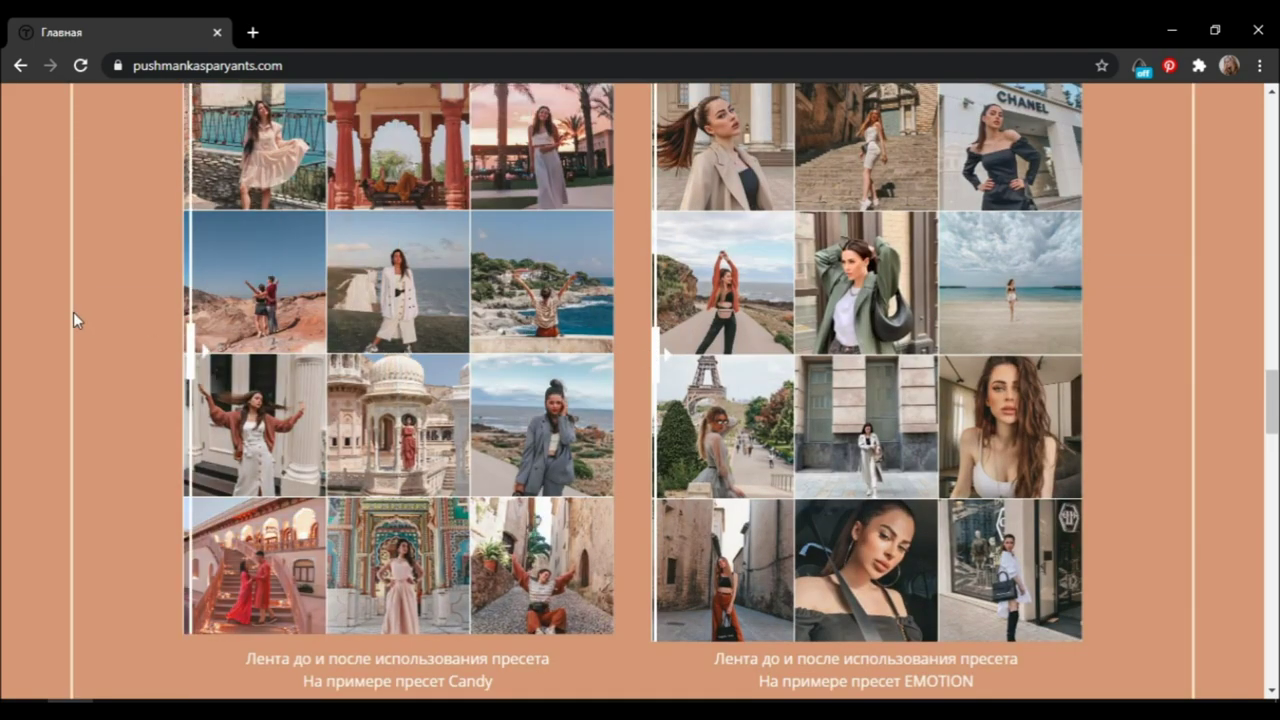
Read the FAQ section of the preset site, then return to the start of the page.
scroll(610, 402, down, 15)
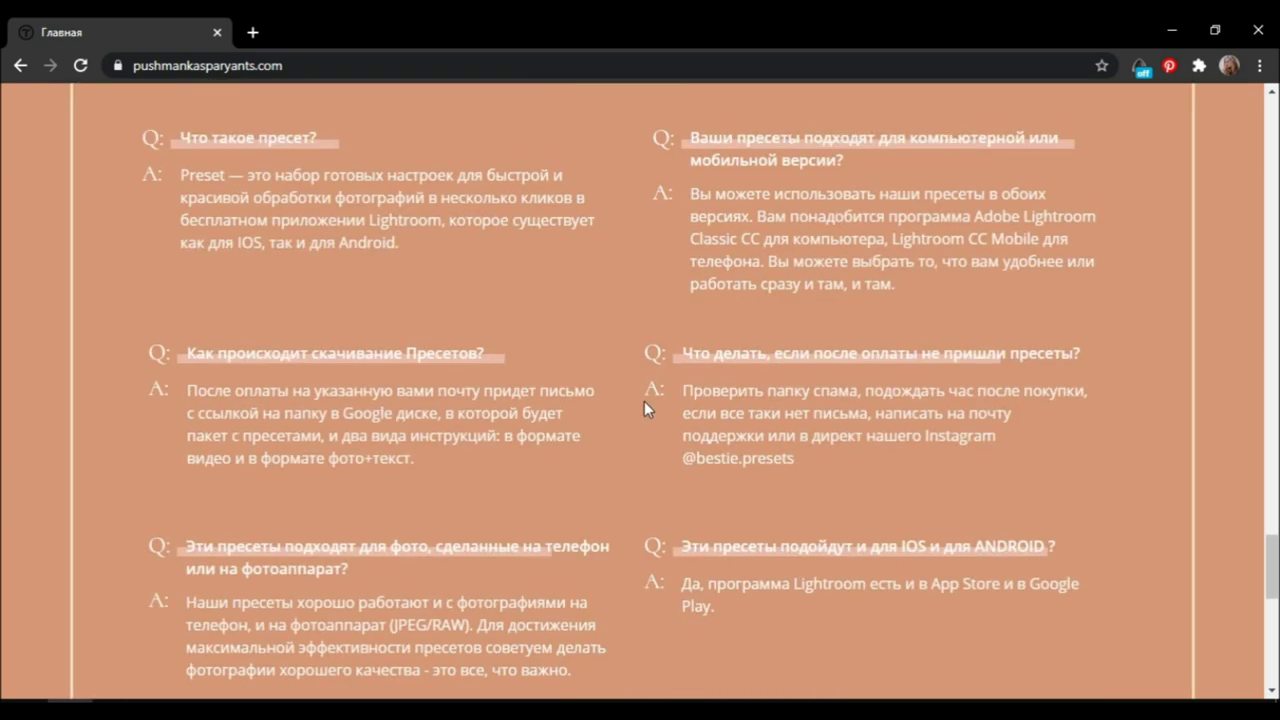
scroll(644, 401, down, 8)
scroll(644, 401, up, 6)
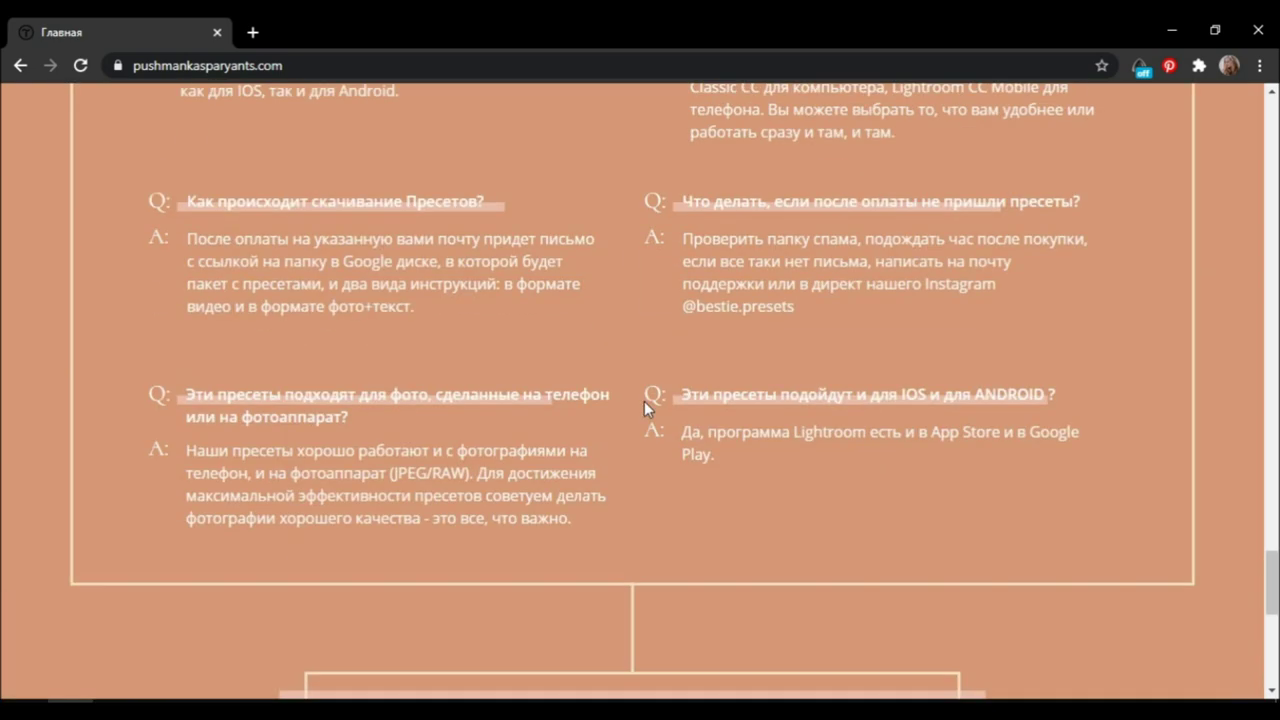
scroll(644, 401, up, 2)
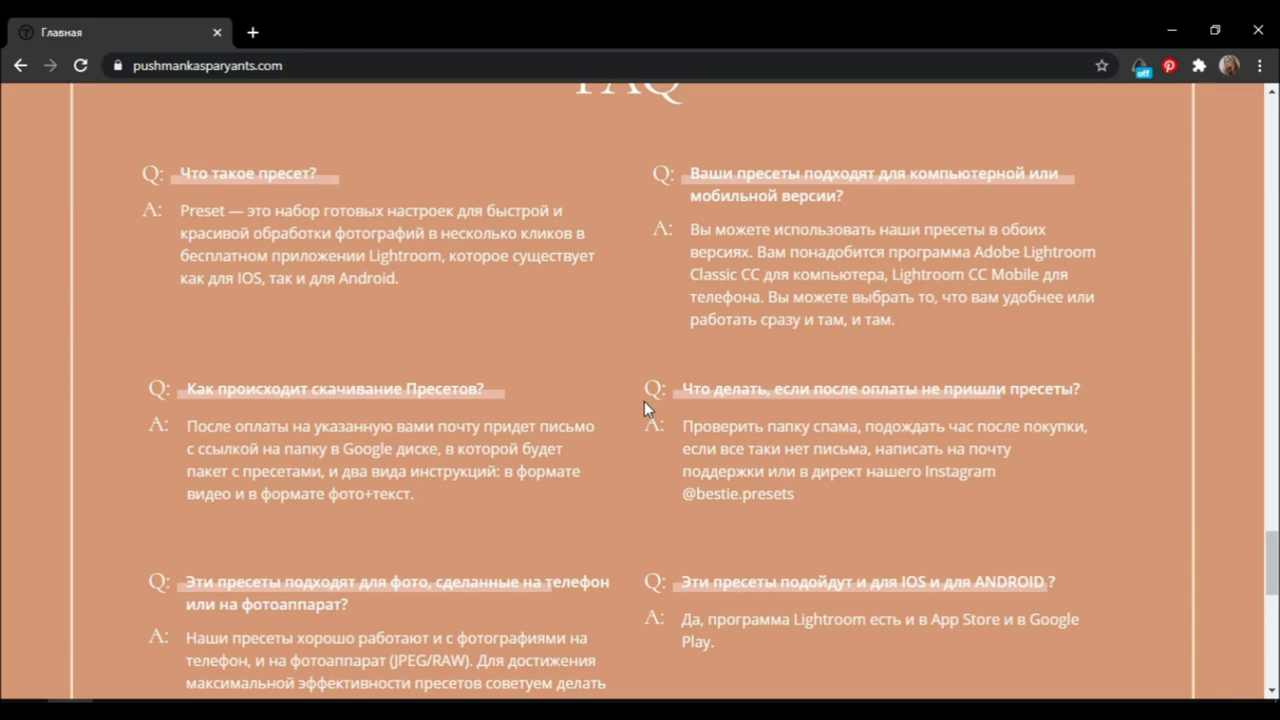
scroll(948, 508, up, 12)
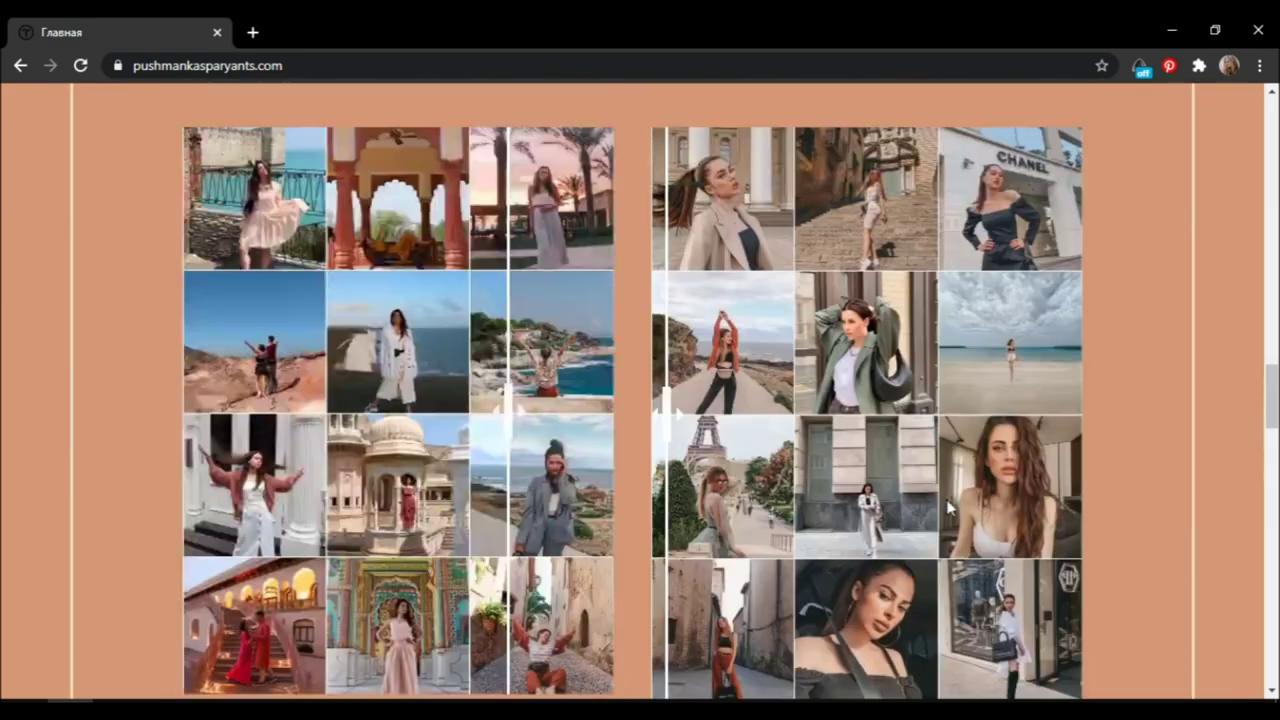
scroll(948, 507, up, 12)
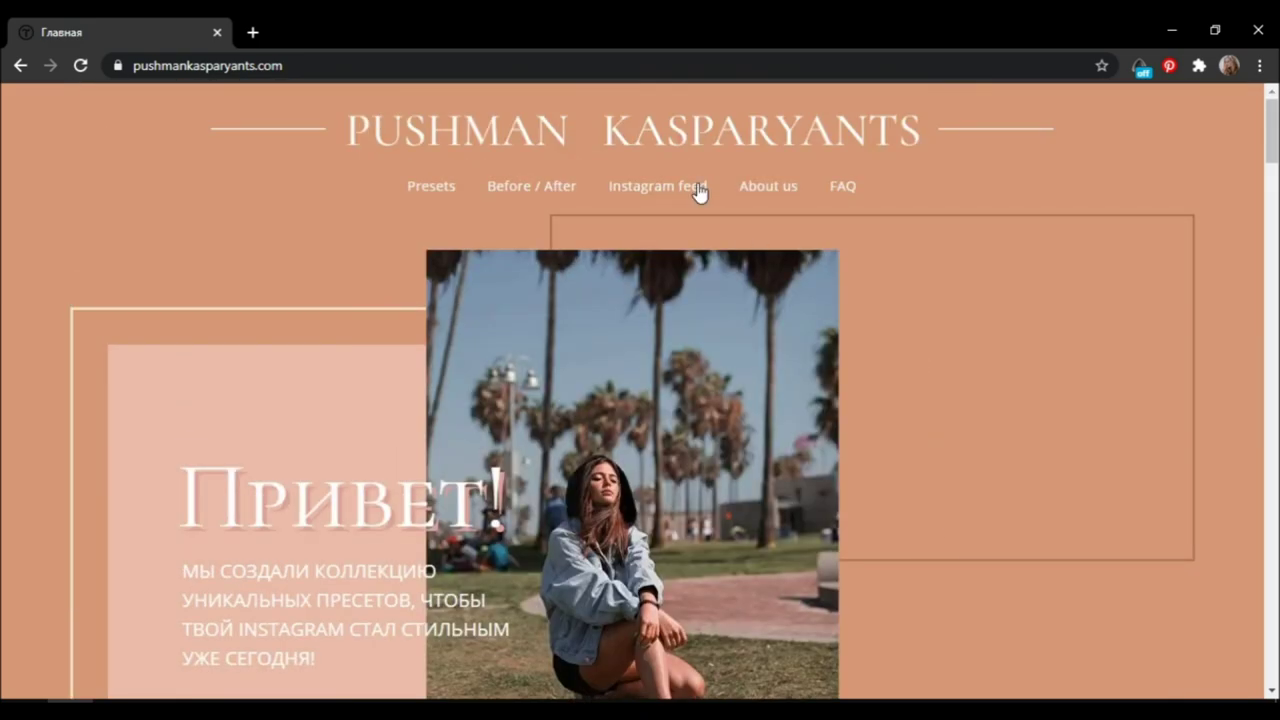
Open the Presets page, examine the «Bestie» package's description and price, and show its second photo.
click(422, 192)
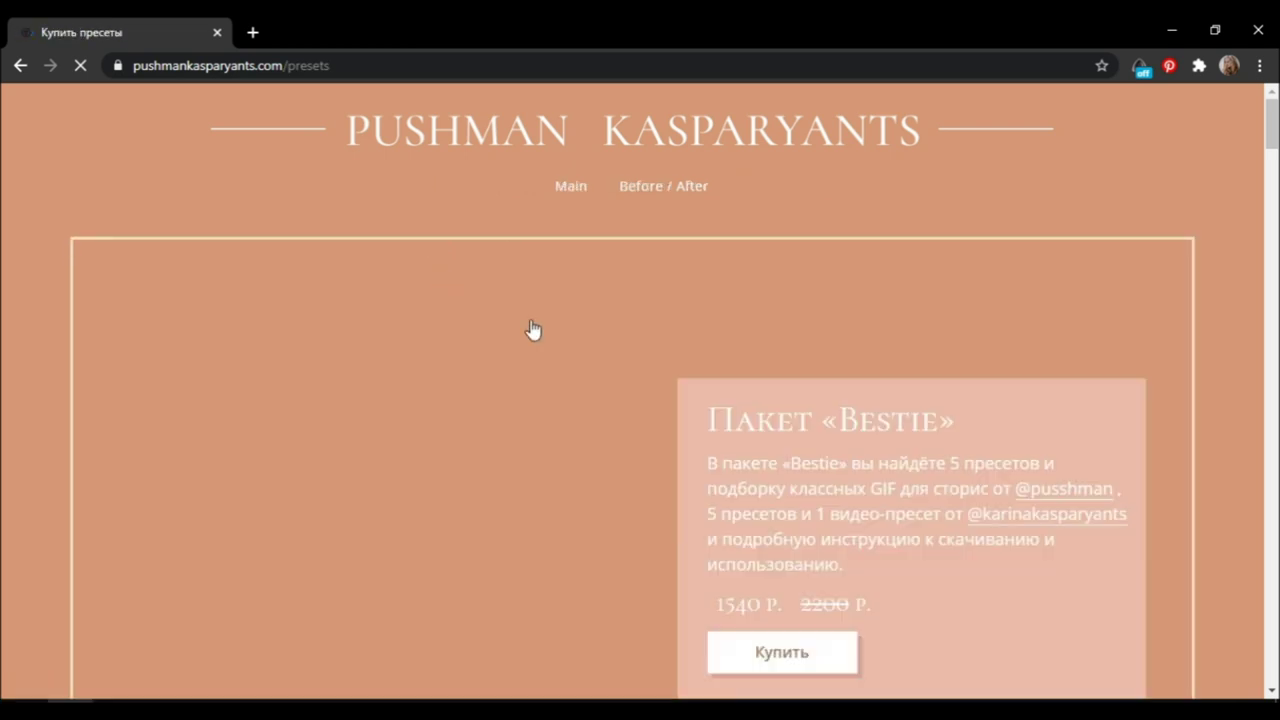
scroll(813, 300, down, 2)
drag(811, 416, 873, 418)
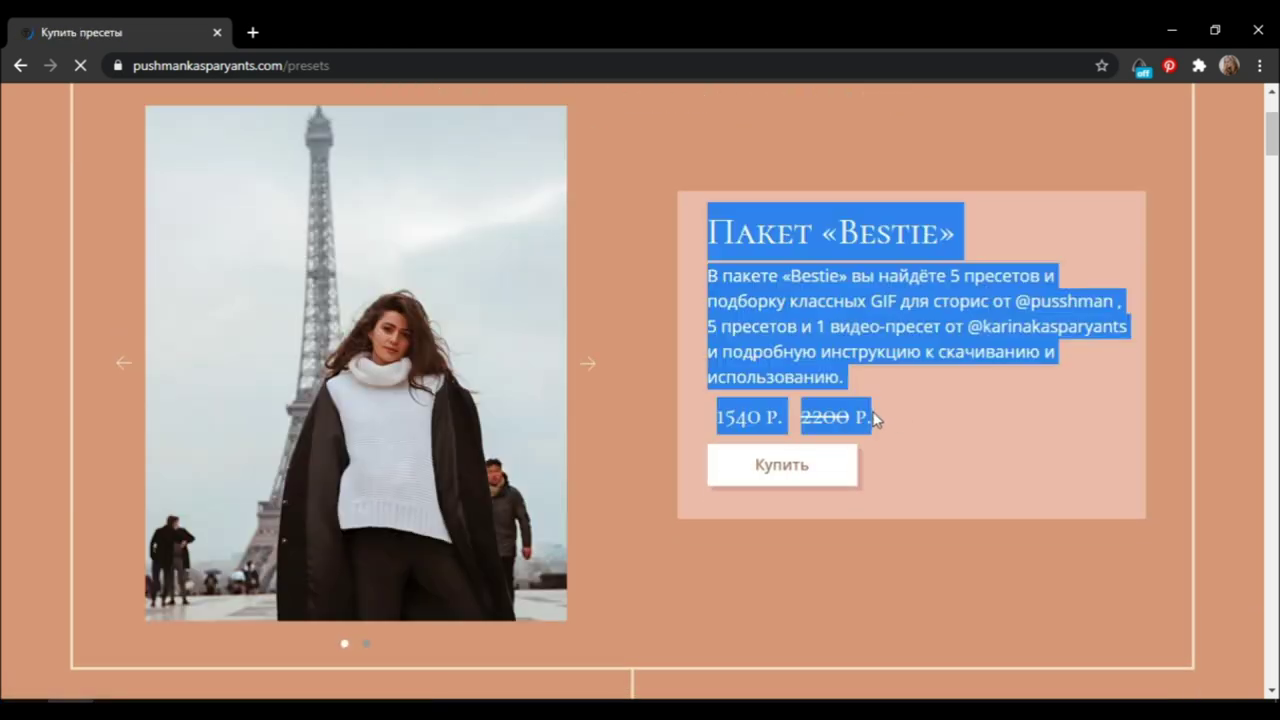
click(993, 447)
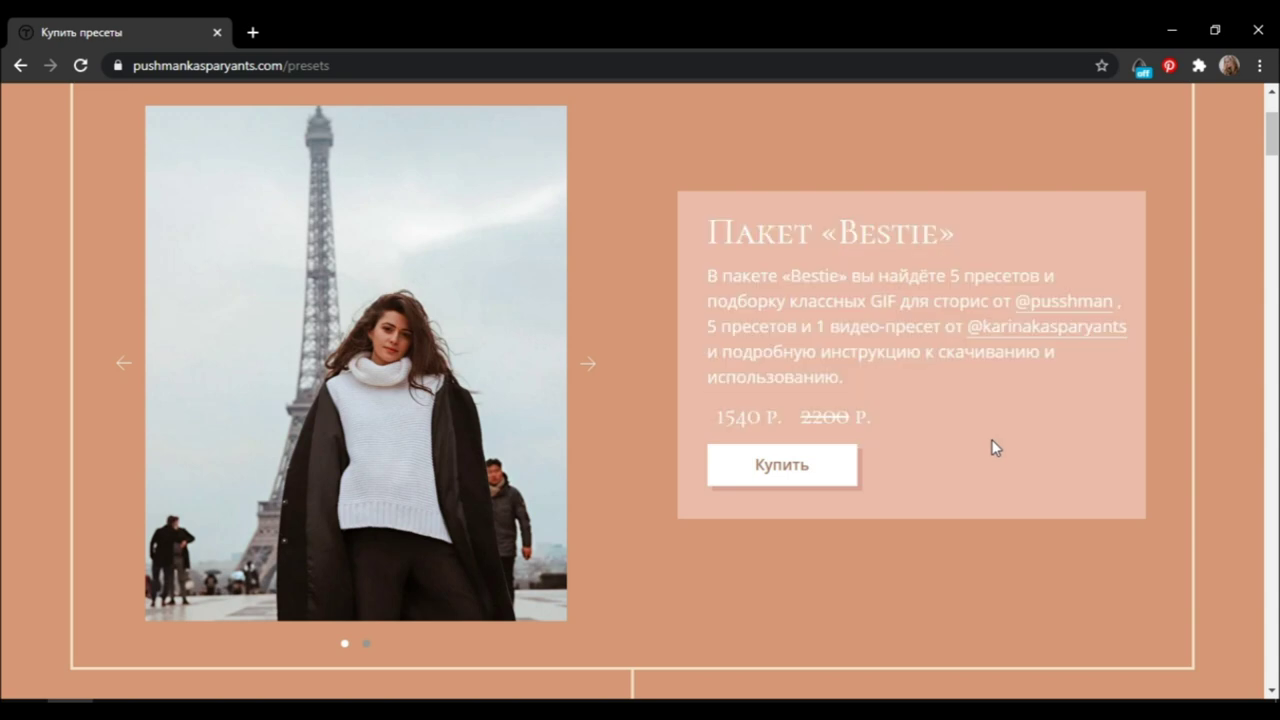
click(589, 366)
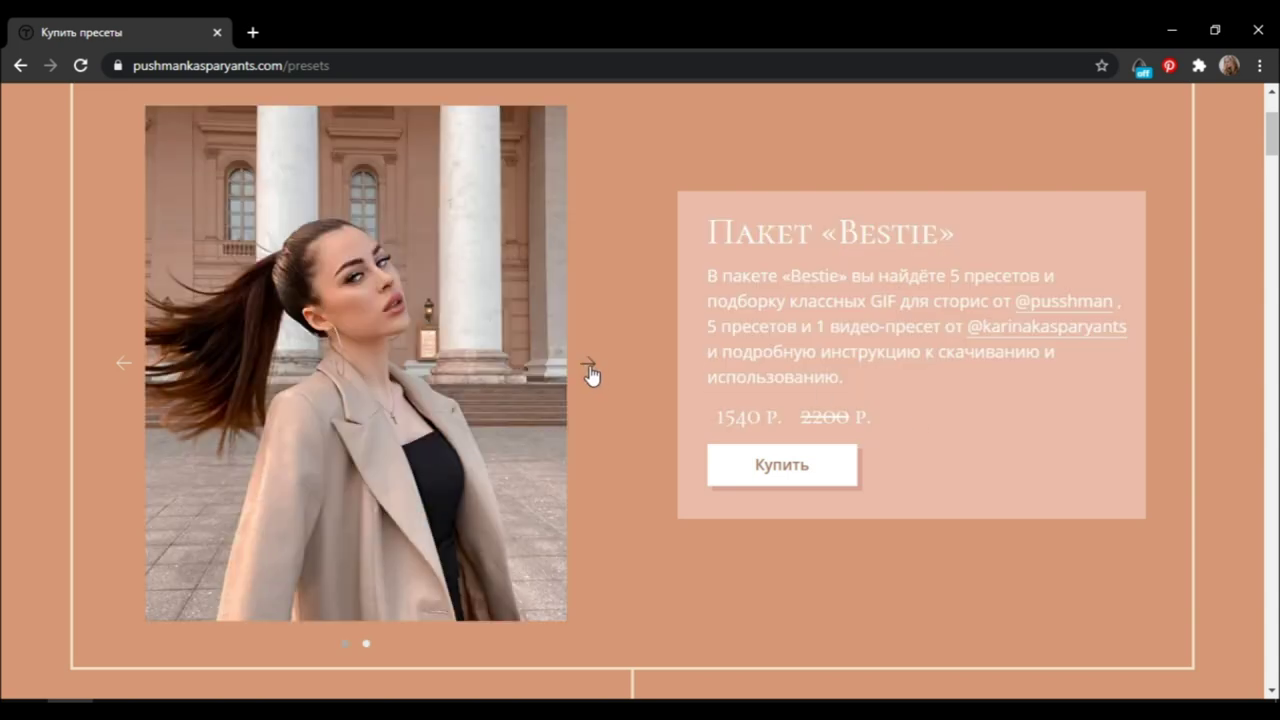
Examine the before/after sample photos of the individual presets, such as Donut and Candy, on the Presets page.
scroll(1168, 440, down, 12)
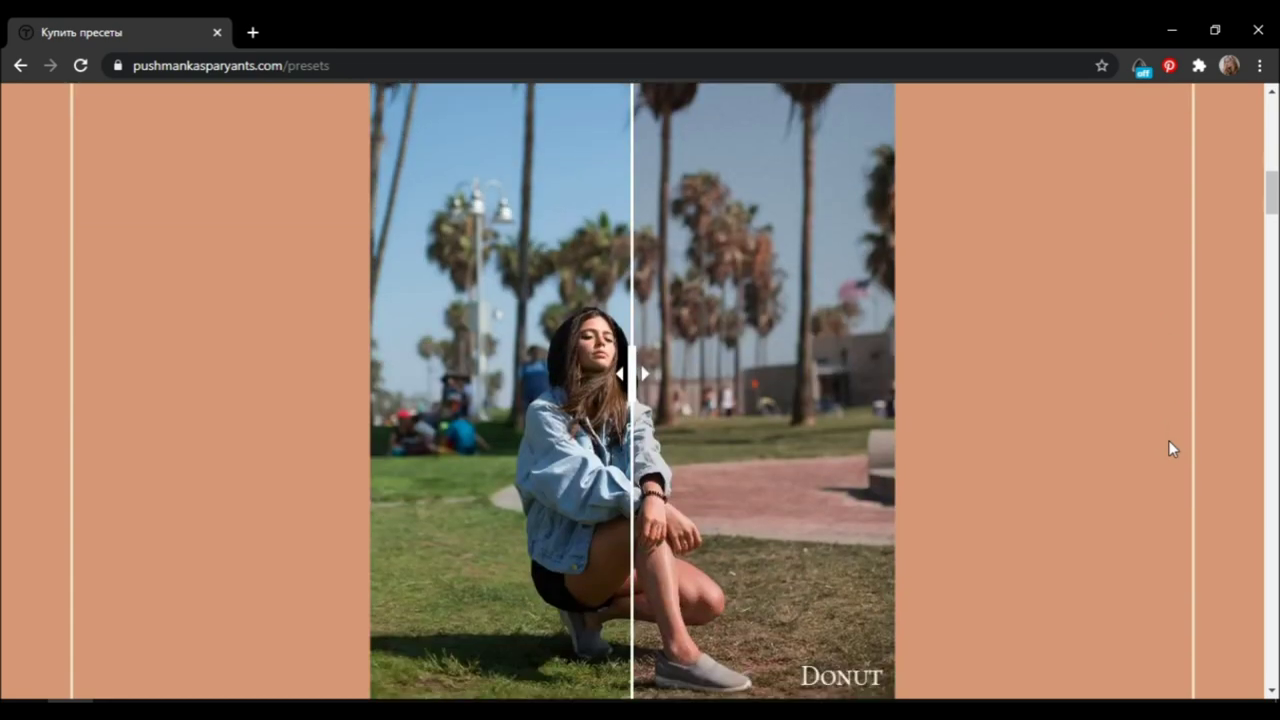
scroll(1163, 440, down, 14)
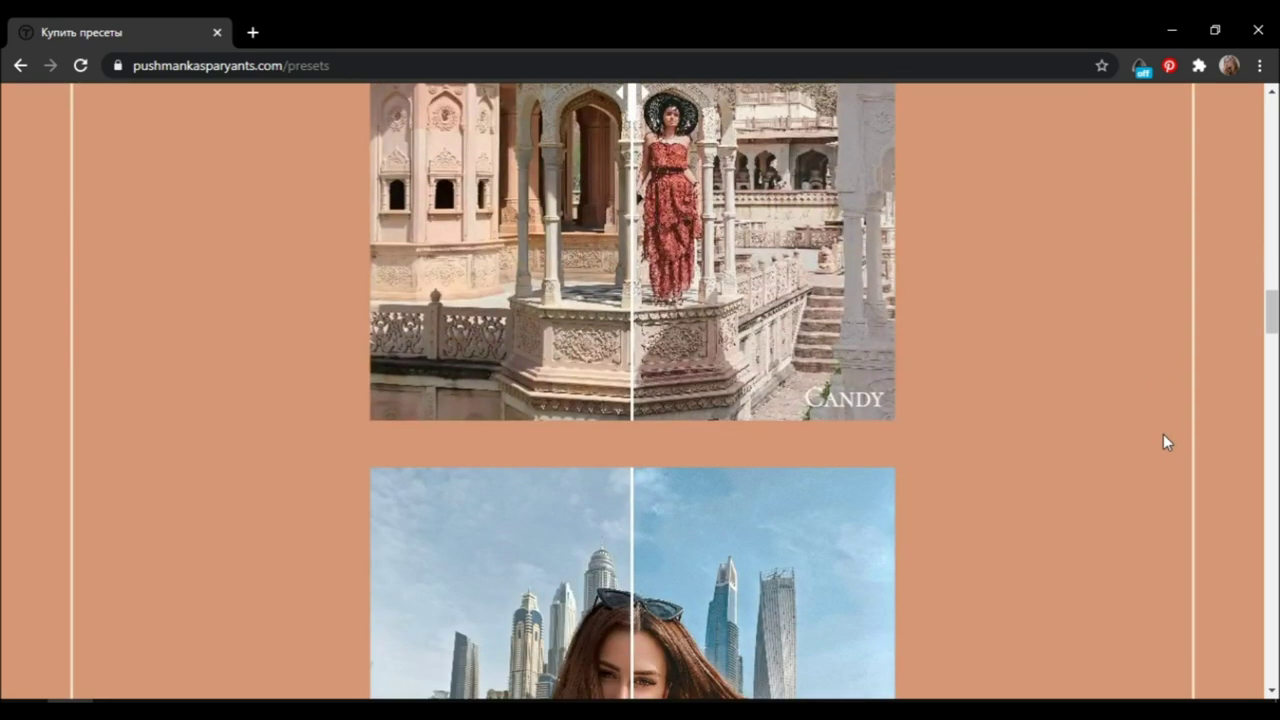
scroll(1163, 434, down, 15)
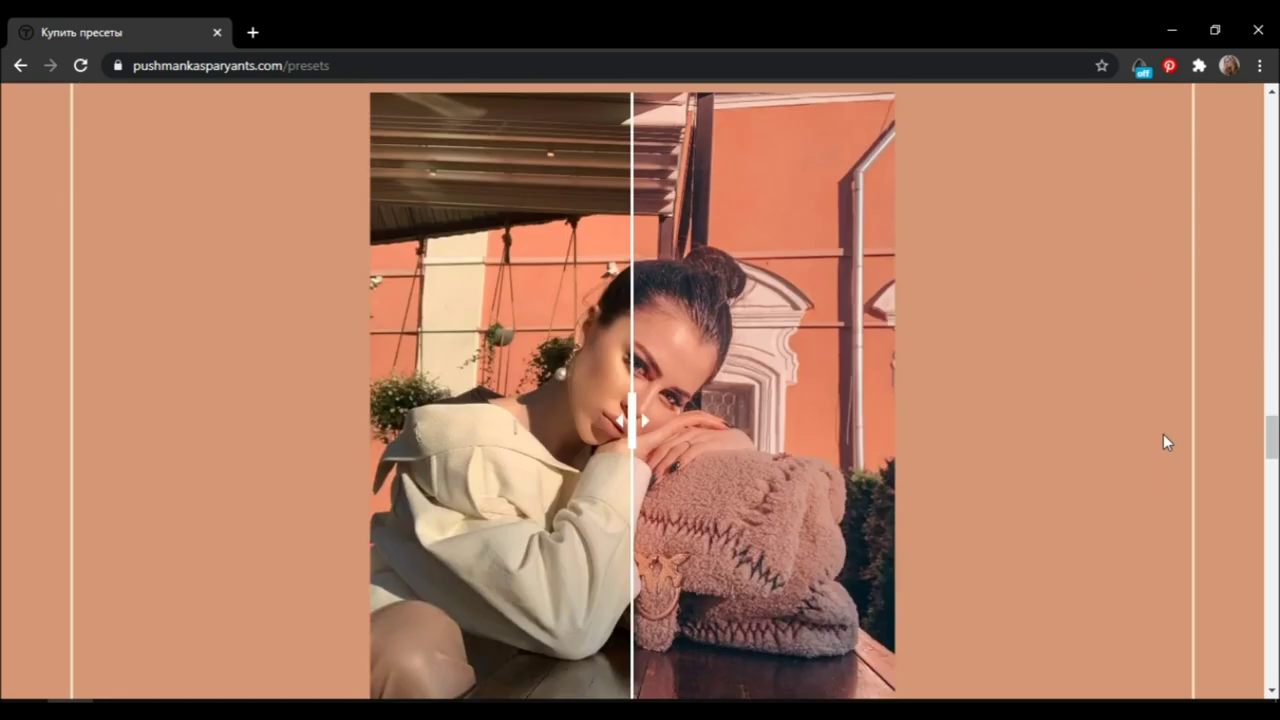
scroll(1163, 434, up, 4)
scroll(1163, 434, down, 13)
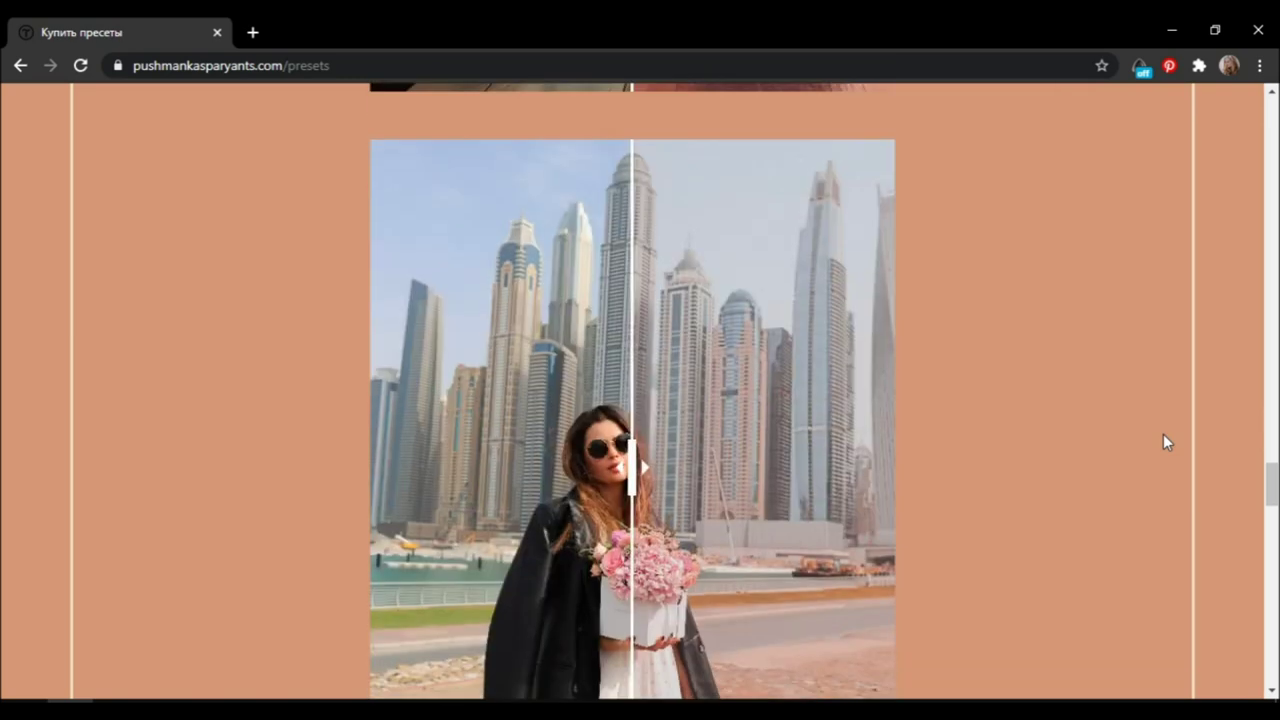
scroll(1163, 434, down, 2)
scroll(1163, 434, up, 1)
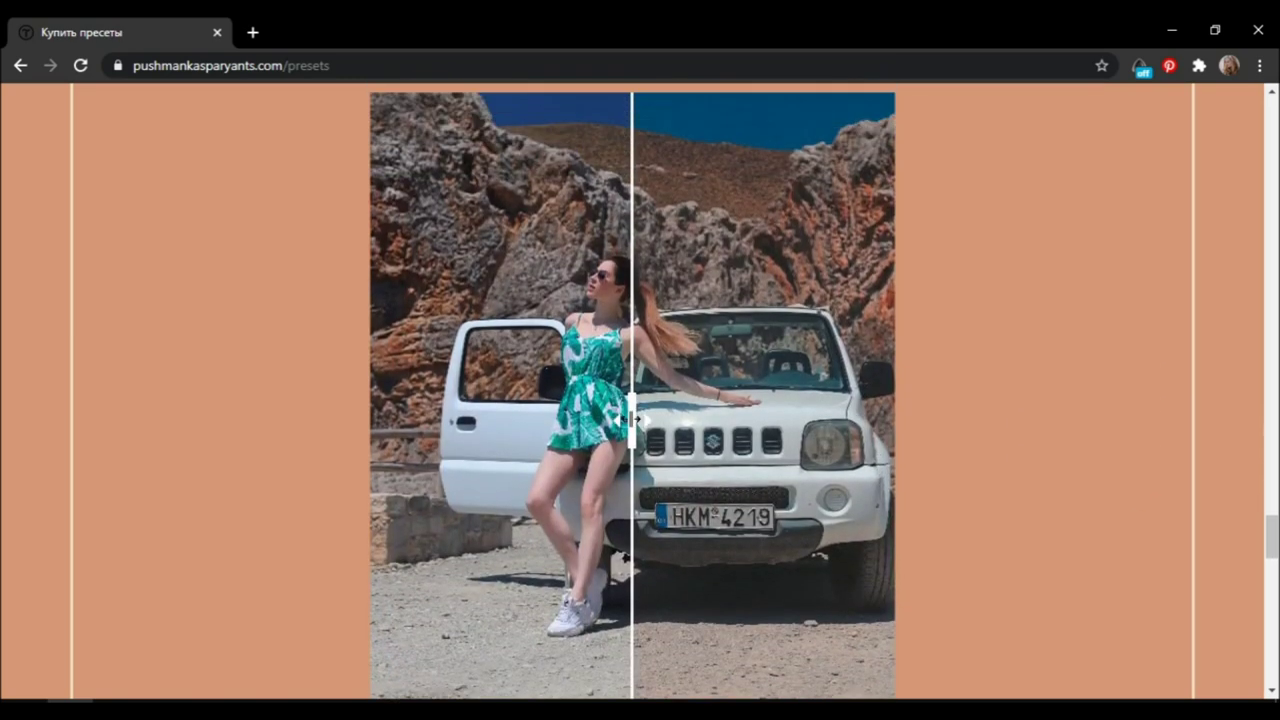
scroll(1056, 487, down, 6)
scroll(1056, 487, down, 10)
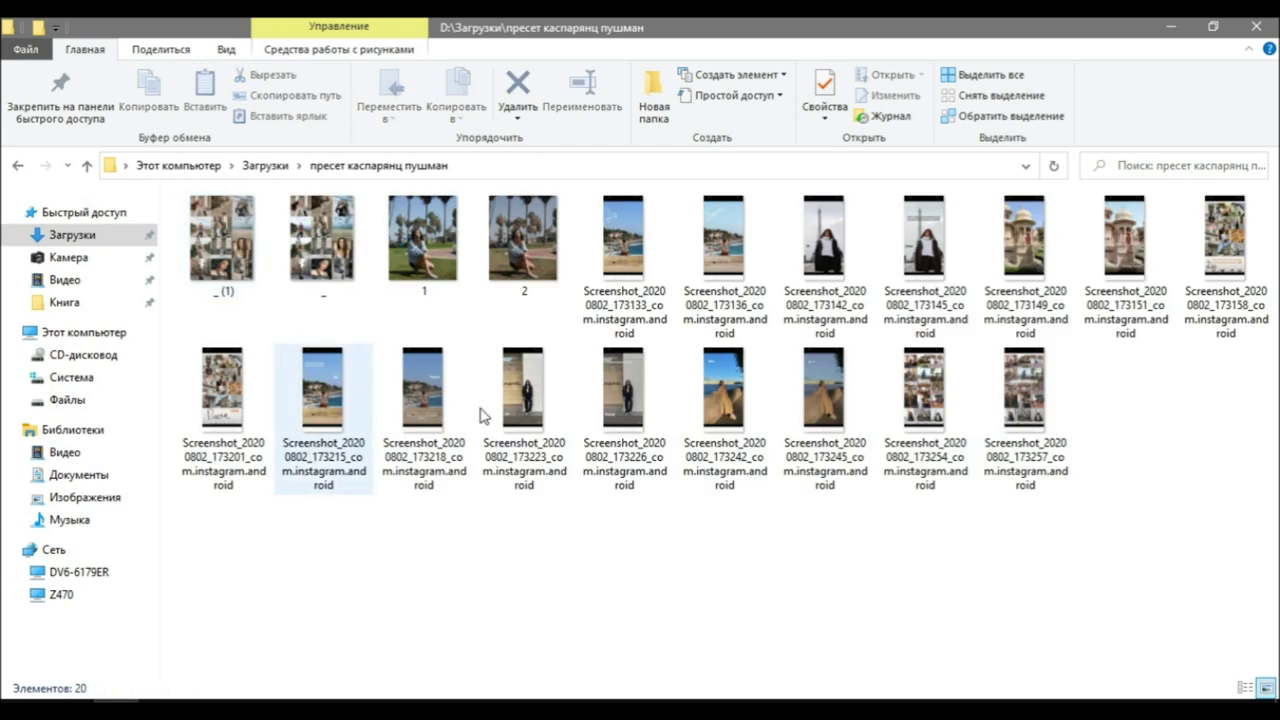
Switch from the folder of saved preset samples to Adobe Photoshop Lightroom.
click(3, 688)
scroll(200, 400, down, 1)
click(211, 291)
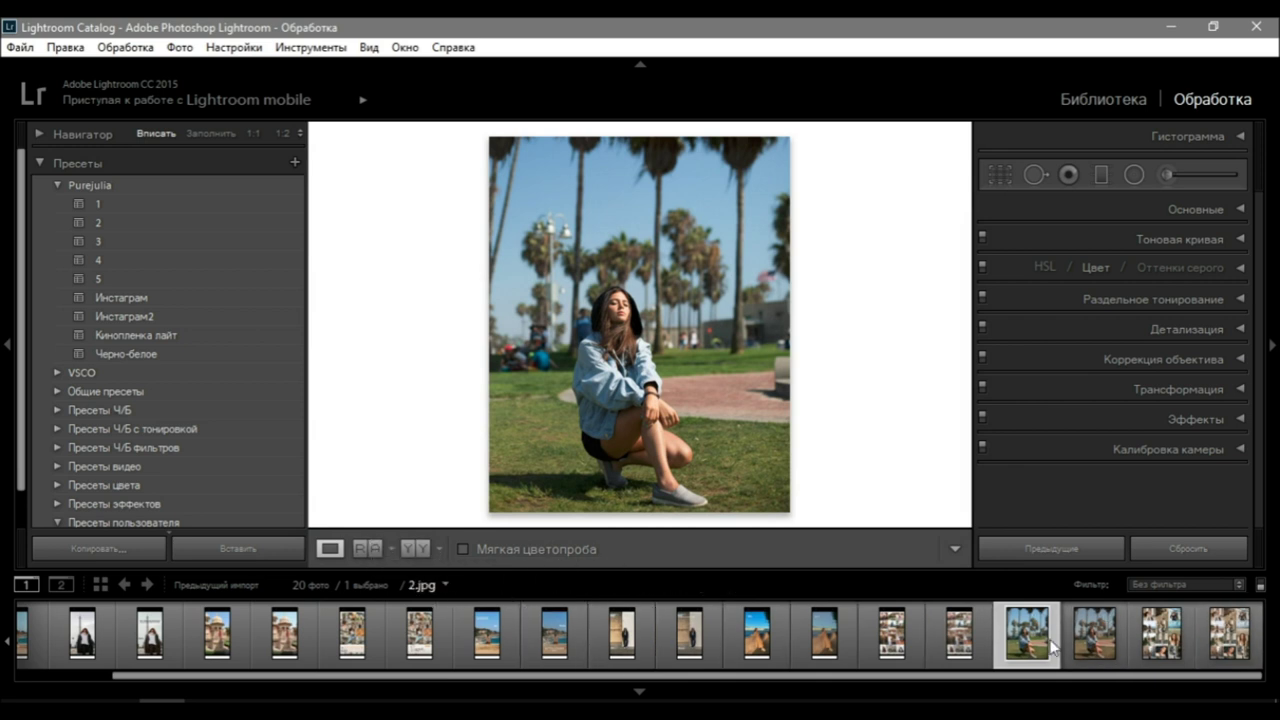
Compare the before and after versions of the park portrait, the feed collage, the seaside story and the Chanel storefront story.
click(1094, 640)
click(1182, 646)
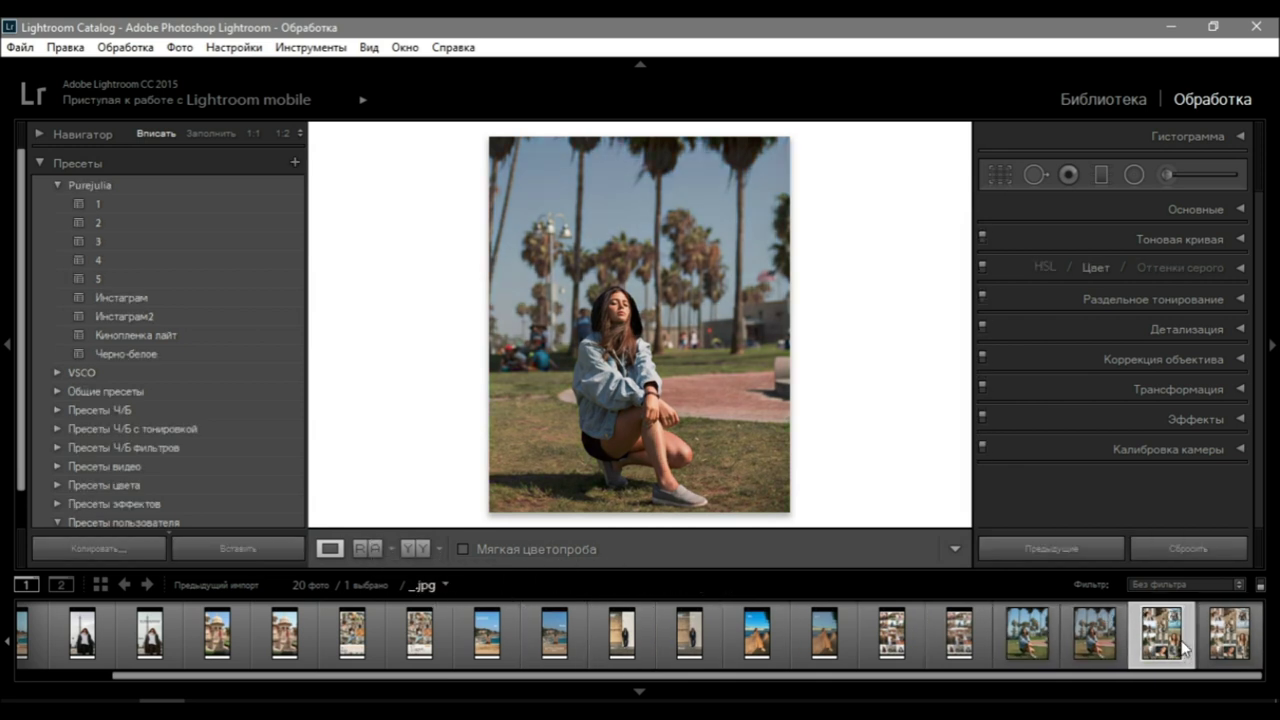
click(1210, 642)
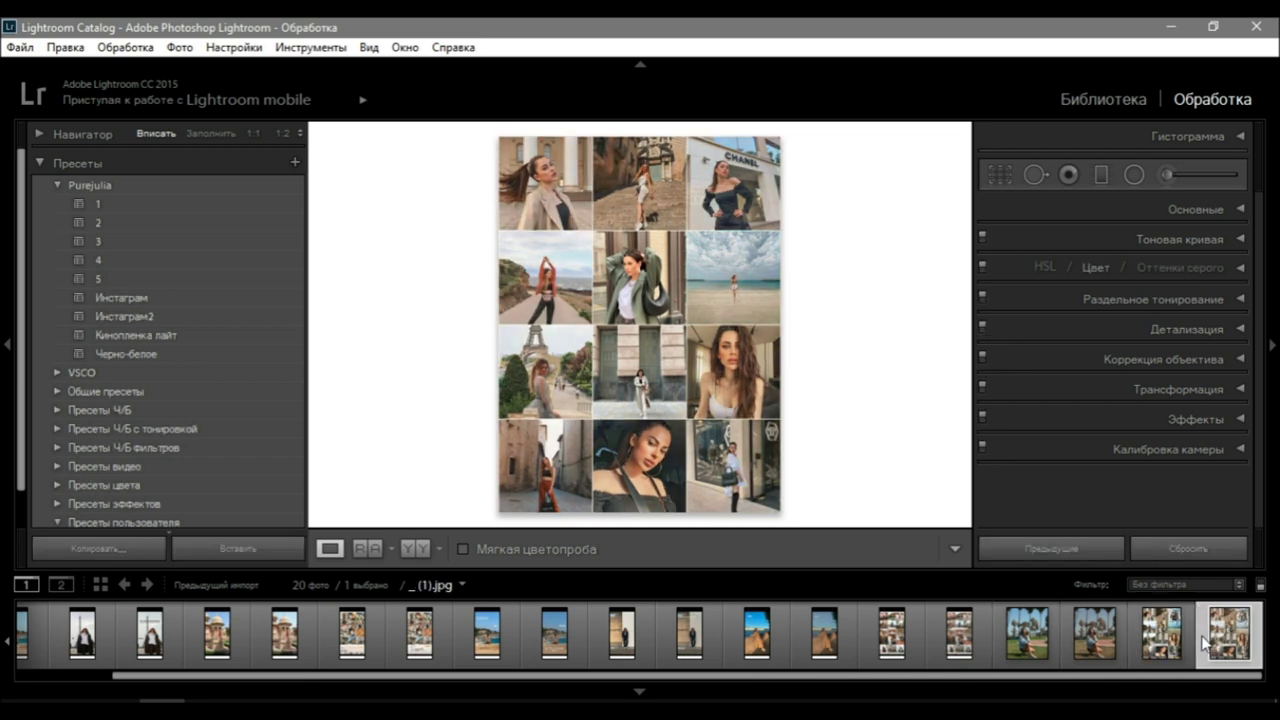
click(486, 636)
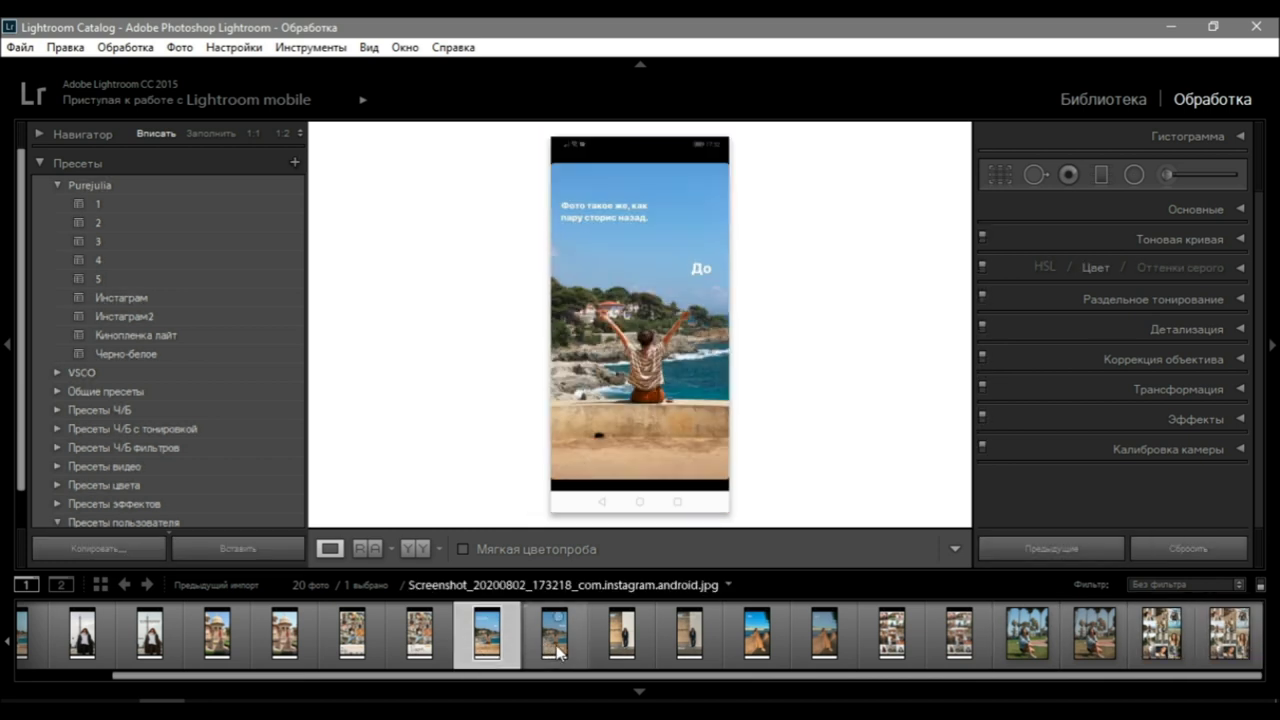
click(557, 650)
click(601, 650)
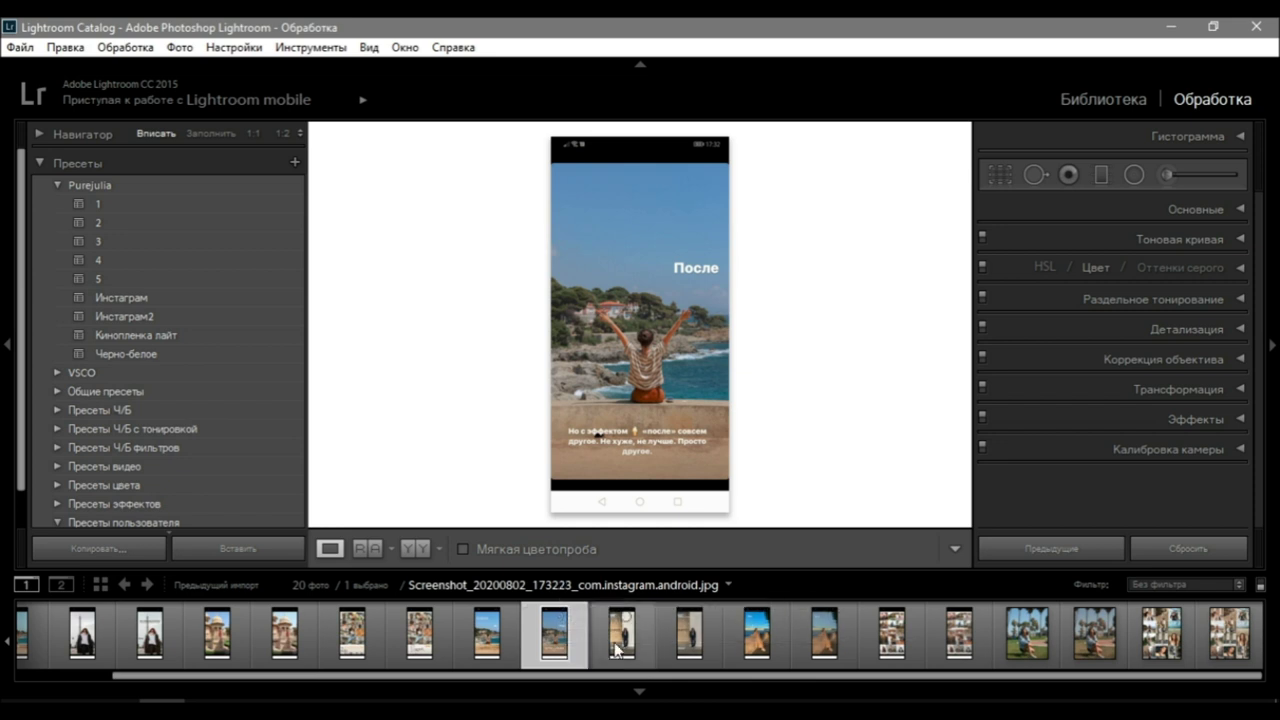
click(686, 648)
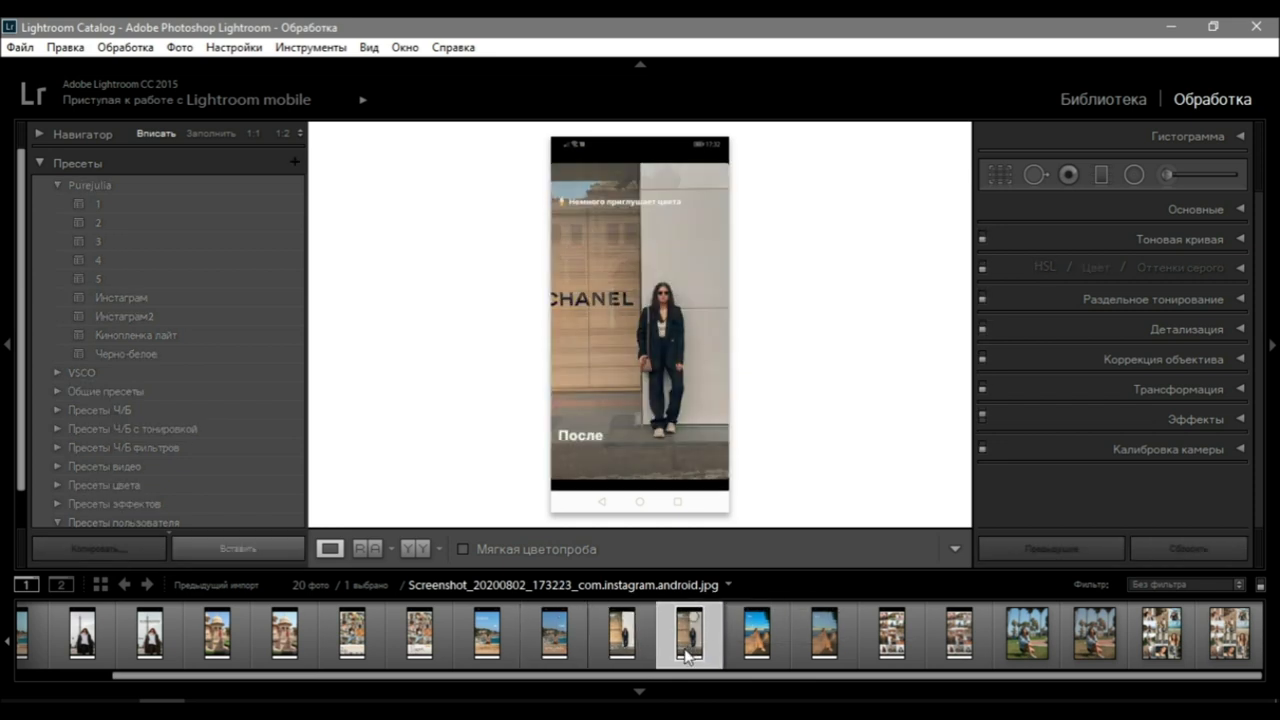
Show the park portrait 1.jpg beside 2.jpg as the reference photo and compare the face up close.
click(1025, 648)
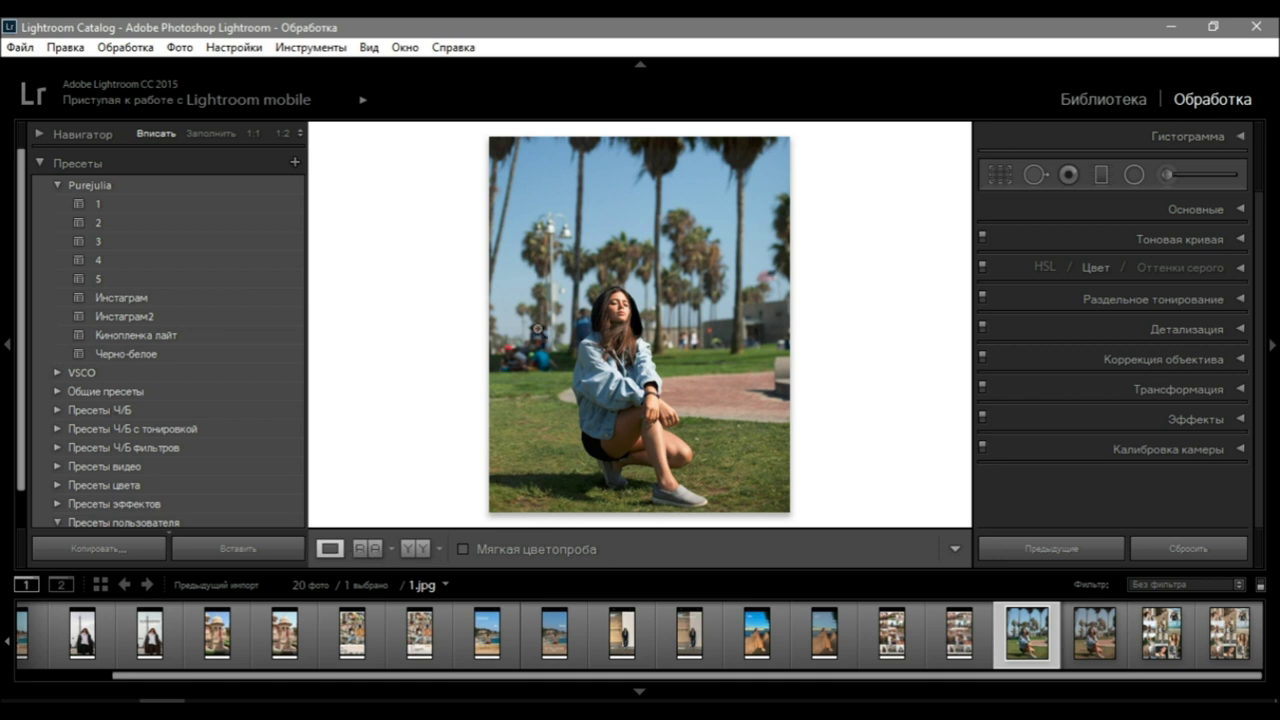
click(380, 549)
drag(1104, 652, 507, 423)
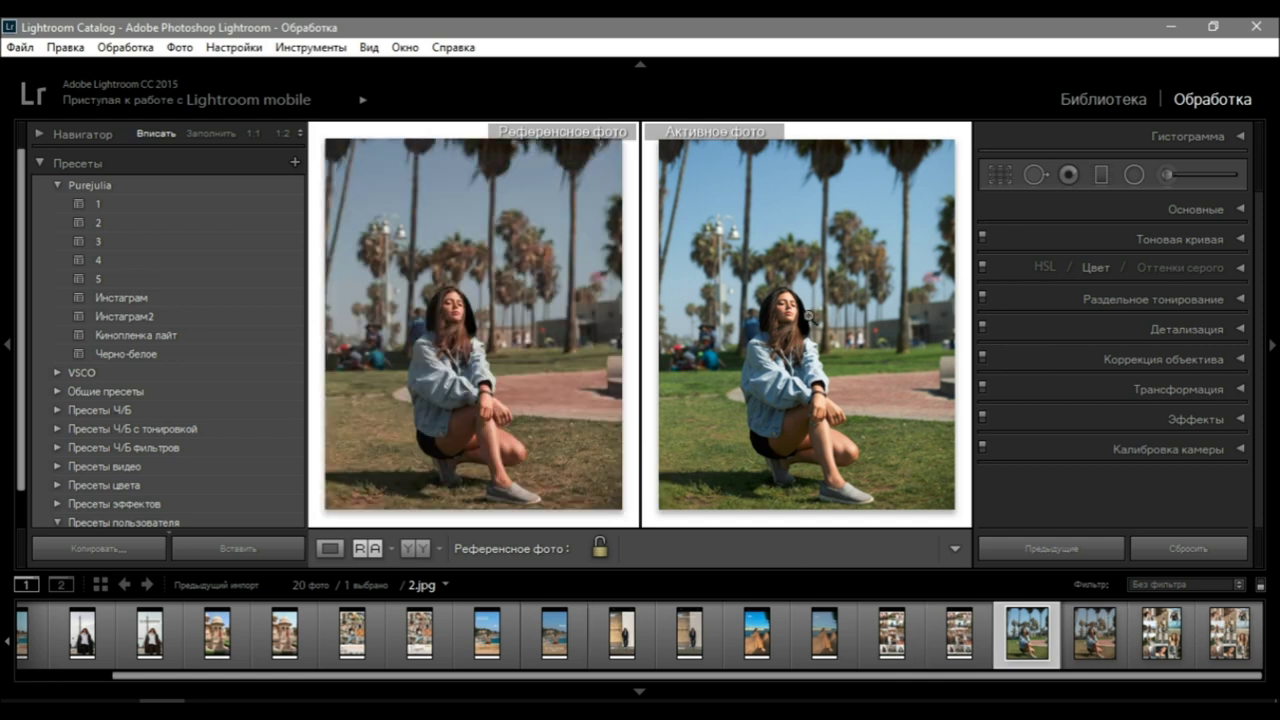
click(808, 318)
click(729, 338)
Set the active portrait's temperature to +5, tint to +10 and contrast to −38.
click(1195, 209)
drag(1144, 377, 1129, 377)
drag(1144, 309, 1150, 291)
click(1196, 207)
Set the portrait's blue colour range to hue +10, saturation −20 and brightness +2.
click(1094, 268)
drag(1145, 344, 1077, 349)
click(1132, 296)
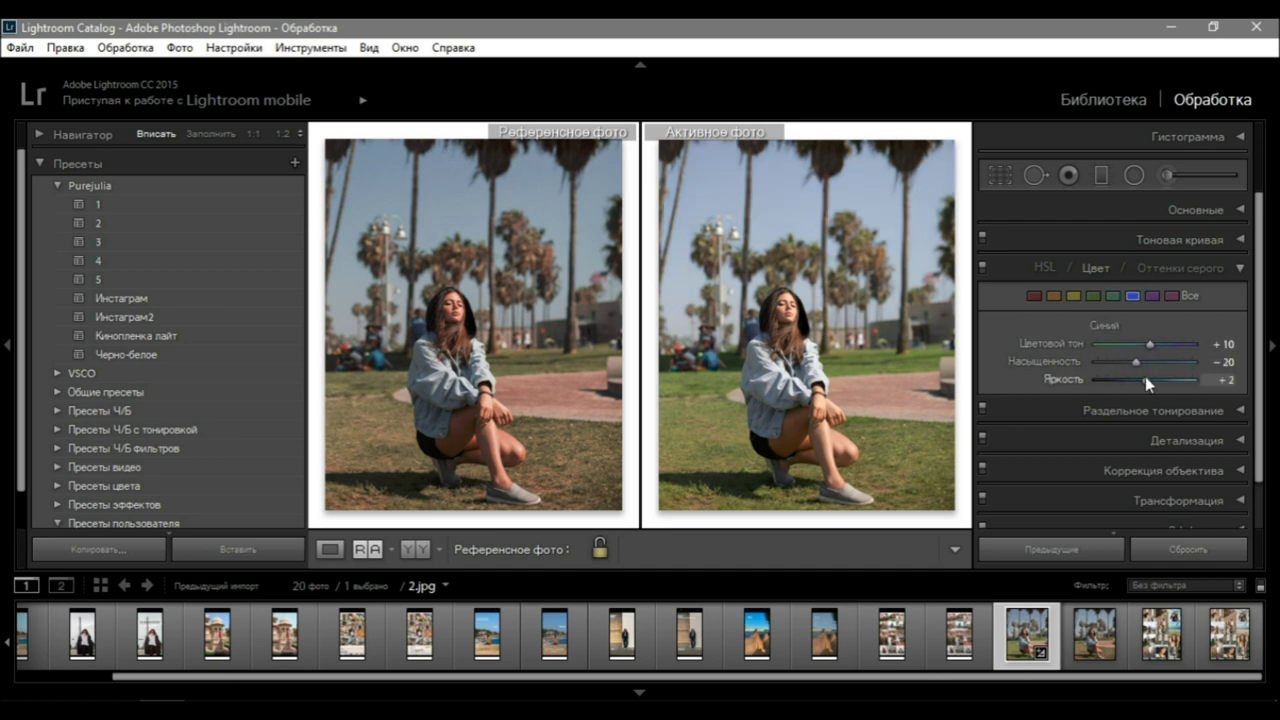
Set the portrait's exposure to −0.38, highlights to −42 and shadows to +23, and slightly raise the whites and blacks.
key(ctrl+1)
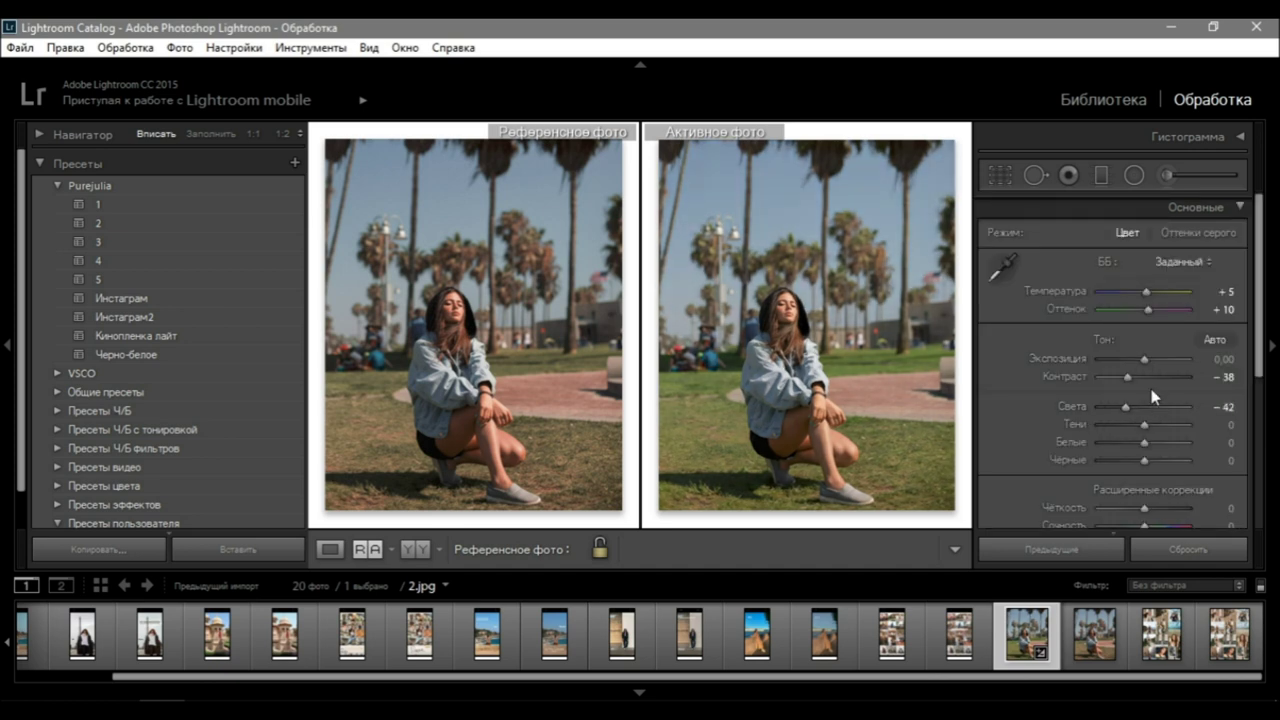
drag(1144, 425, 1155, 425)
drag(1144, 359, 1140, 360)
drag(1144, 442, 1147, 460)
click(1157, 208)
Lift the black point of the portrait's tone curve and add control points in the shadows and midtones.
click(1179, 239)
click(426, 403)
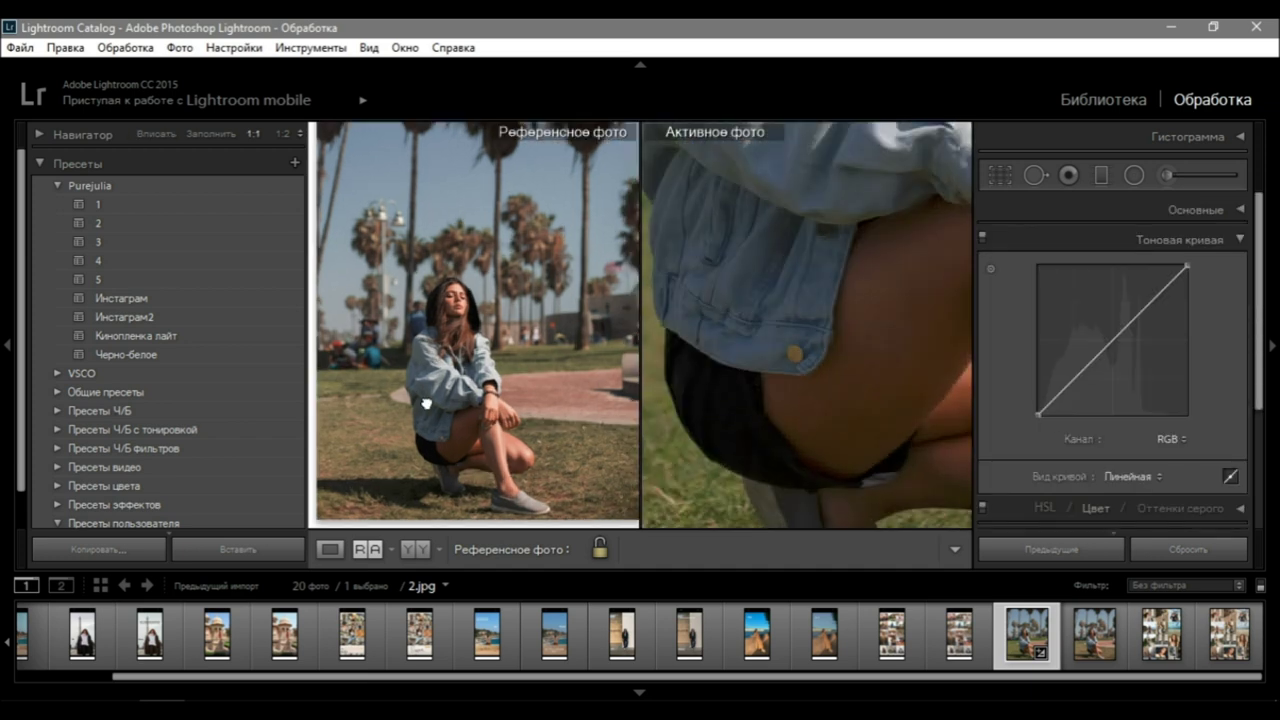
click(1050, 400)
click(1103, 346)
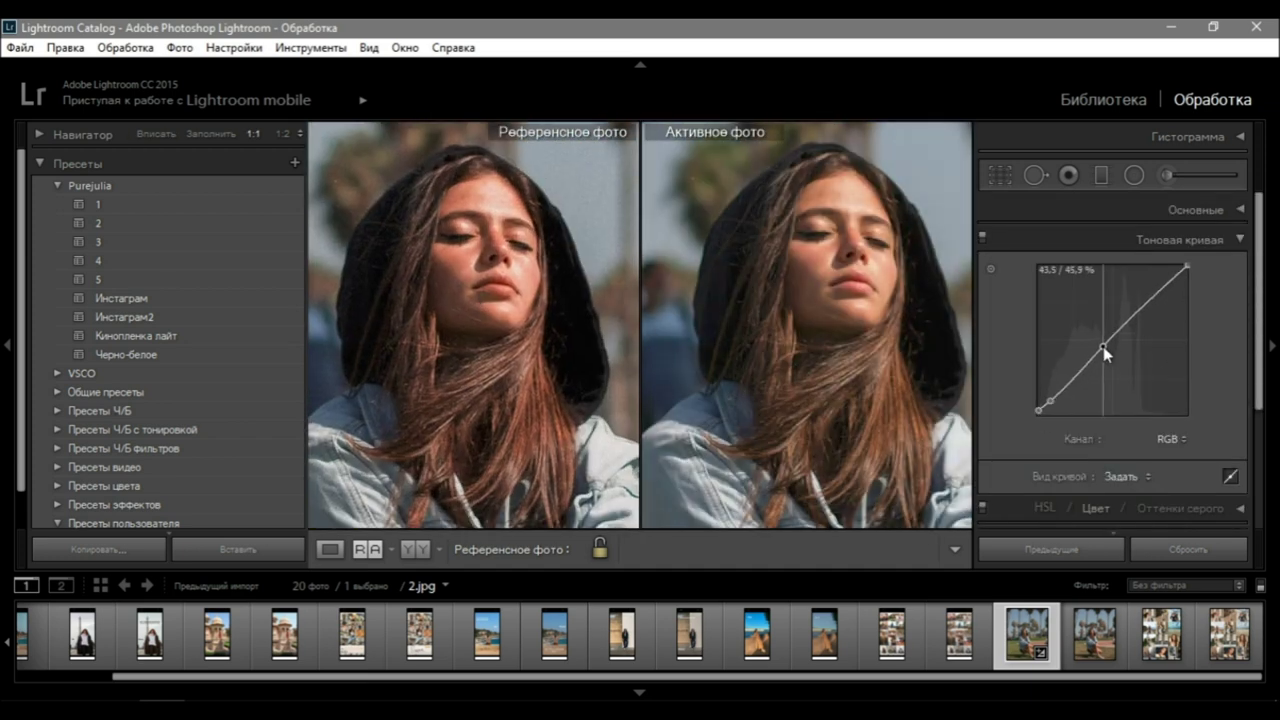
Add grain to the portrait with amount 13 and size 12, and return both photos to full view.
key(ctrl+5)
key(ctrl+7)
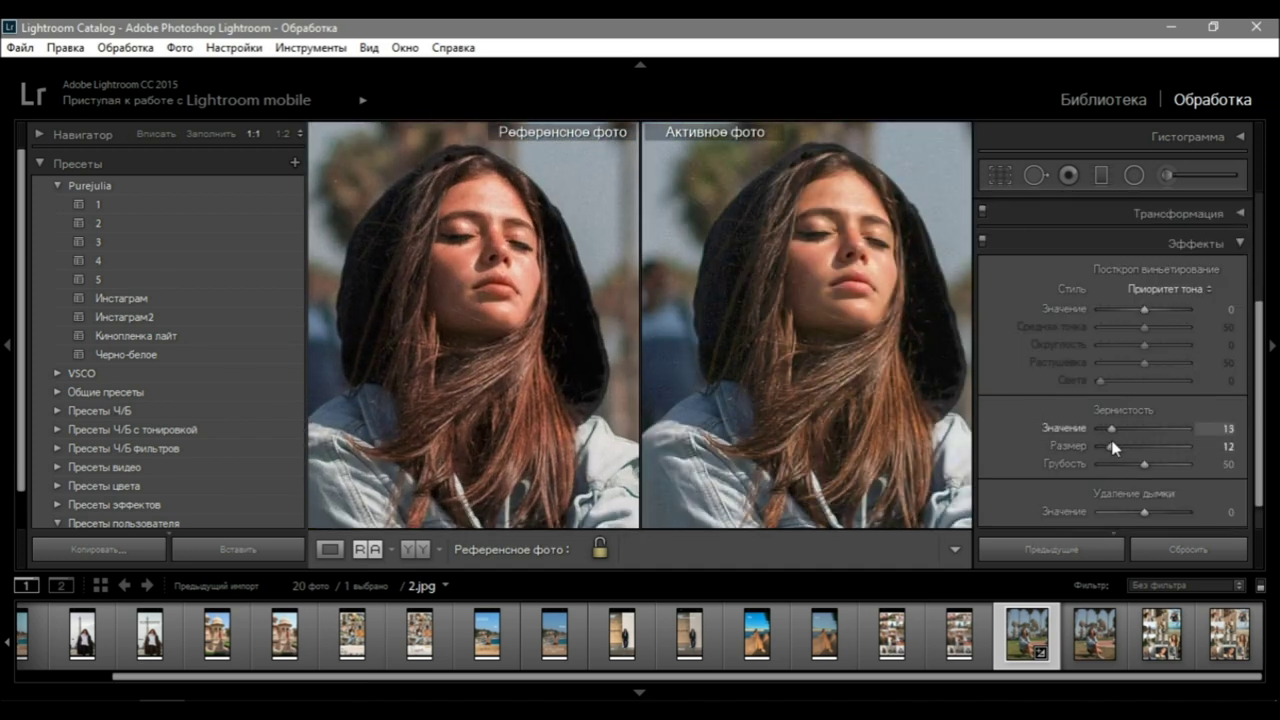
click(1240, 241)
click(1200, 209)
click(940, 350)
click(1222, 209)
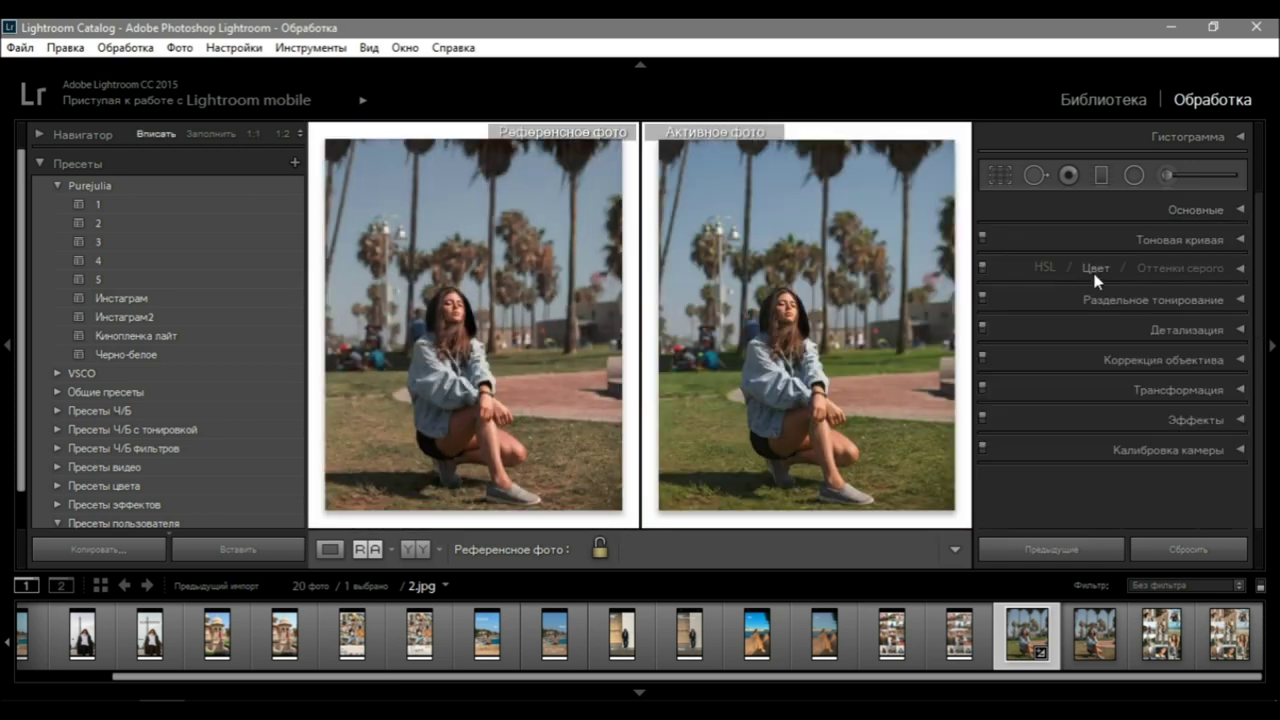
Shift the hue, lower the saturation and raise the brightness of the selected colour range, and fine-tune the blue saturation.
click(1090, 272)
drag(1140, 344, 1127, 344)
drag(1141, 362, 1114, 362)
mouse_move(1145, 380)
mouse_down()
mouse_move(1171, 380)
mouse_move(1157, 380)
mouse_up()
drag(1114, 362, 1143, 344)
click(1132, 295)
mouse_move(1134, 362)
mouse_down()
mouse_move(1123, 362)
mouse_move(1137, 380)
mouse_move(1134, 362)
mouse_up()
Set the portrait's yellow colour range to hue −31, saturation −29 and brightness +45.
click(1073, 295)
drag(1145, 344, 1130, 344)
drag(1134, 362, 1131, 362)
mouse_move(1145, 380)
mouse_down()
mouse_move(1172, 380)
mouse_move(1131, 362)
mouse_move(1126, 380)
mouse_move(1167, 380)
mouse_up()
click(1093, 295)
click(1073, 295)
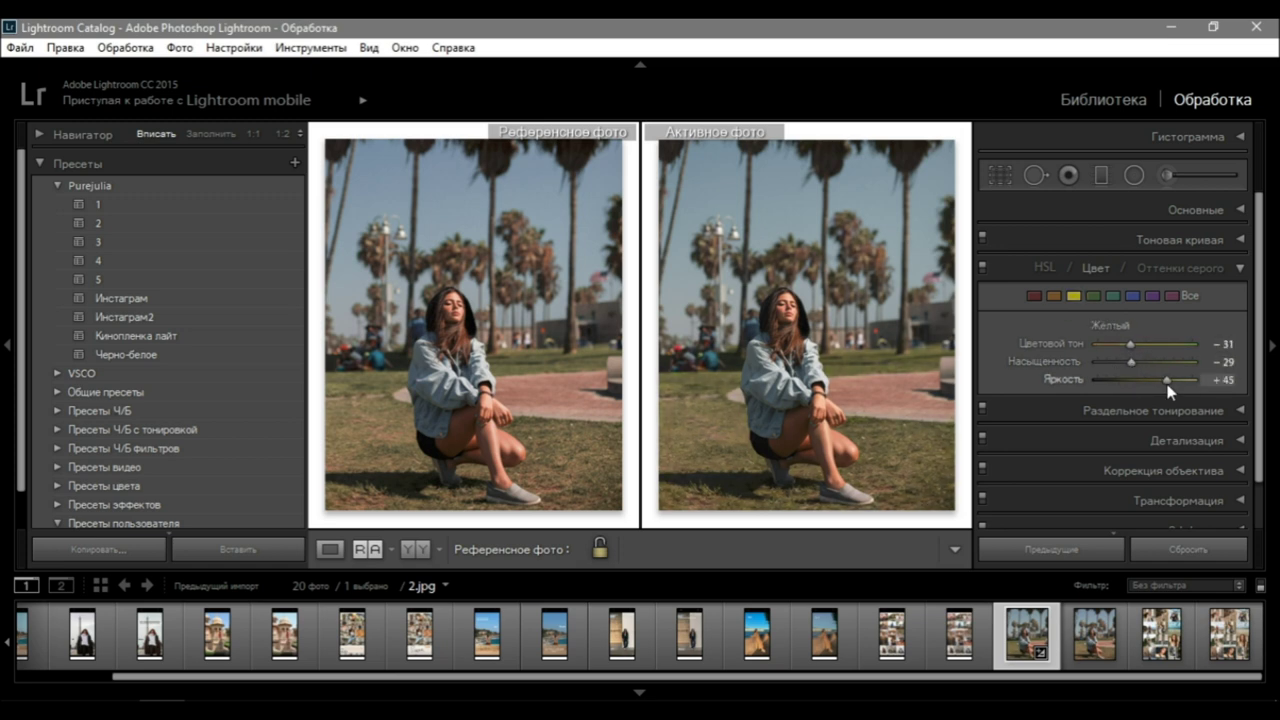
Check the portrait before and after, return to the reference comparison, and set the whites to +25.
click(413, 550)
click(366, 550)
click(1196, 209)
drag(1150, 443, 1155, 443)
Compare the skin tones of the face and legs with the reference up close and set the tint to +12.
click(788, 309)
click(448, 314)
drag(526, 437, 483, 231)
drag(392, 401, 406, 427)
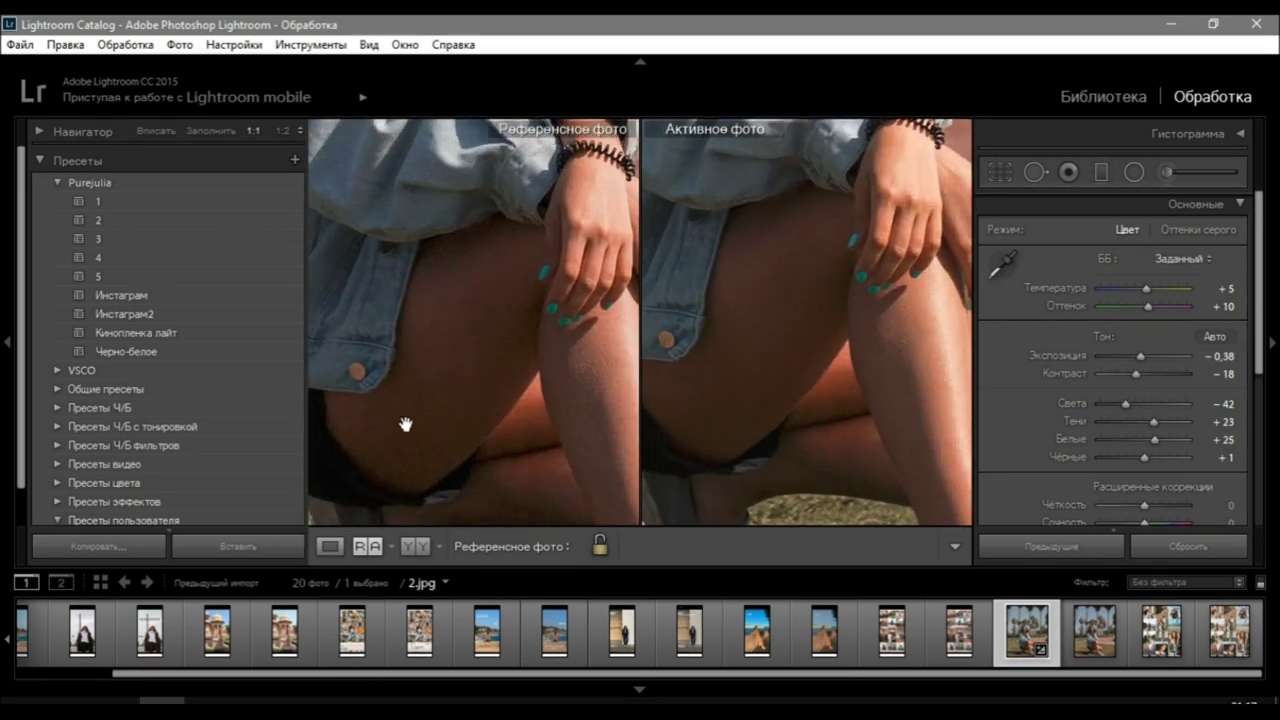
click(506, 360)
drag(1147, 308, 1149, 308)
click(475, 314)
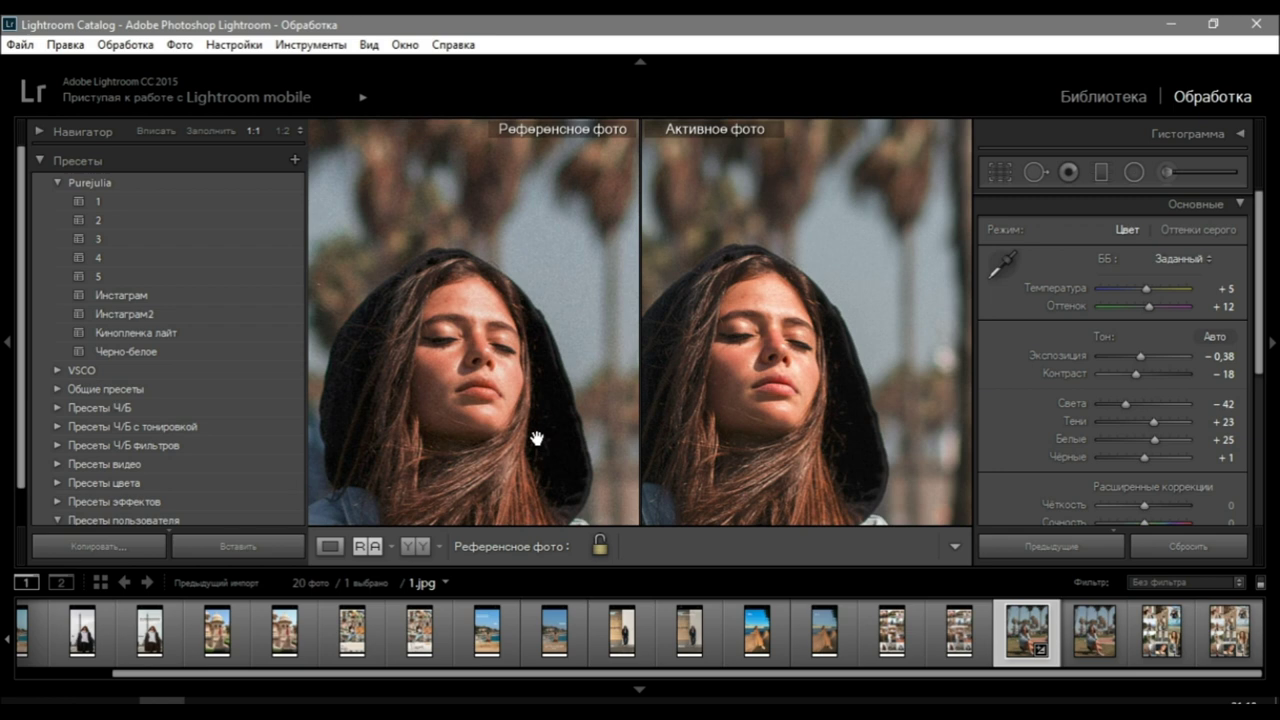
click(537, 438)
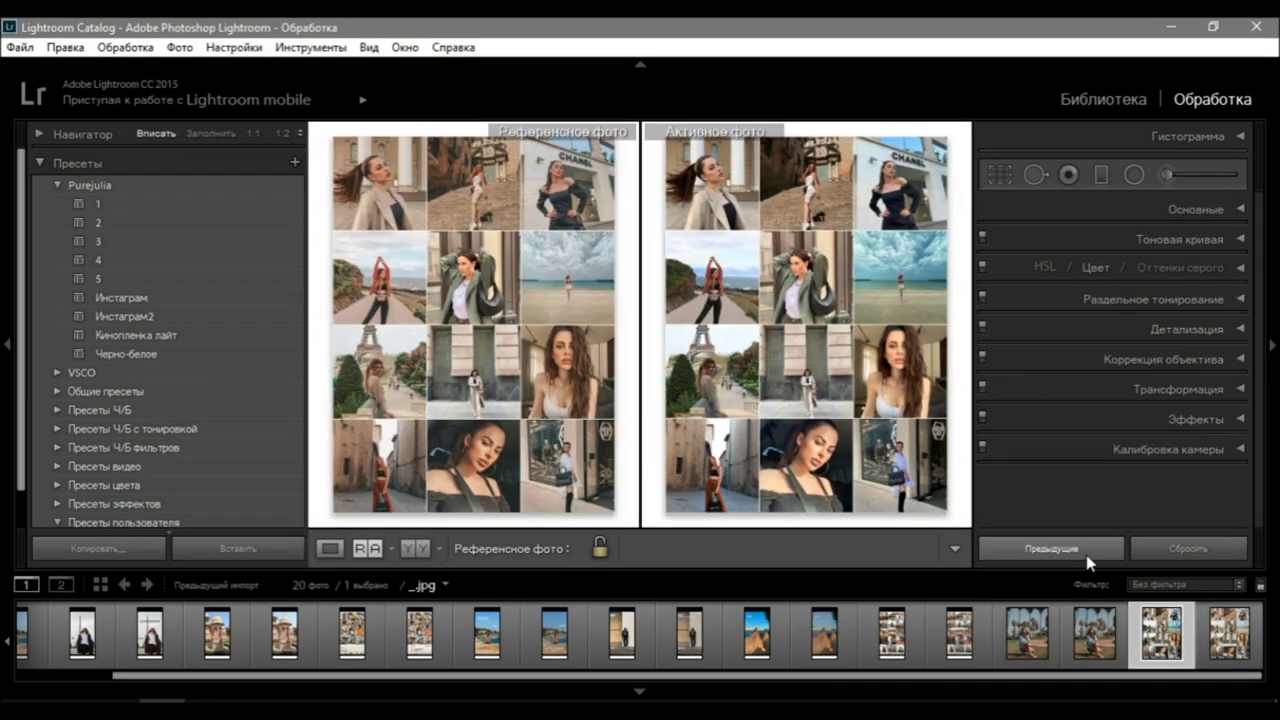
Apply the edited park portrait's settings to the feed collage as a trial.
click(1012, 640)
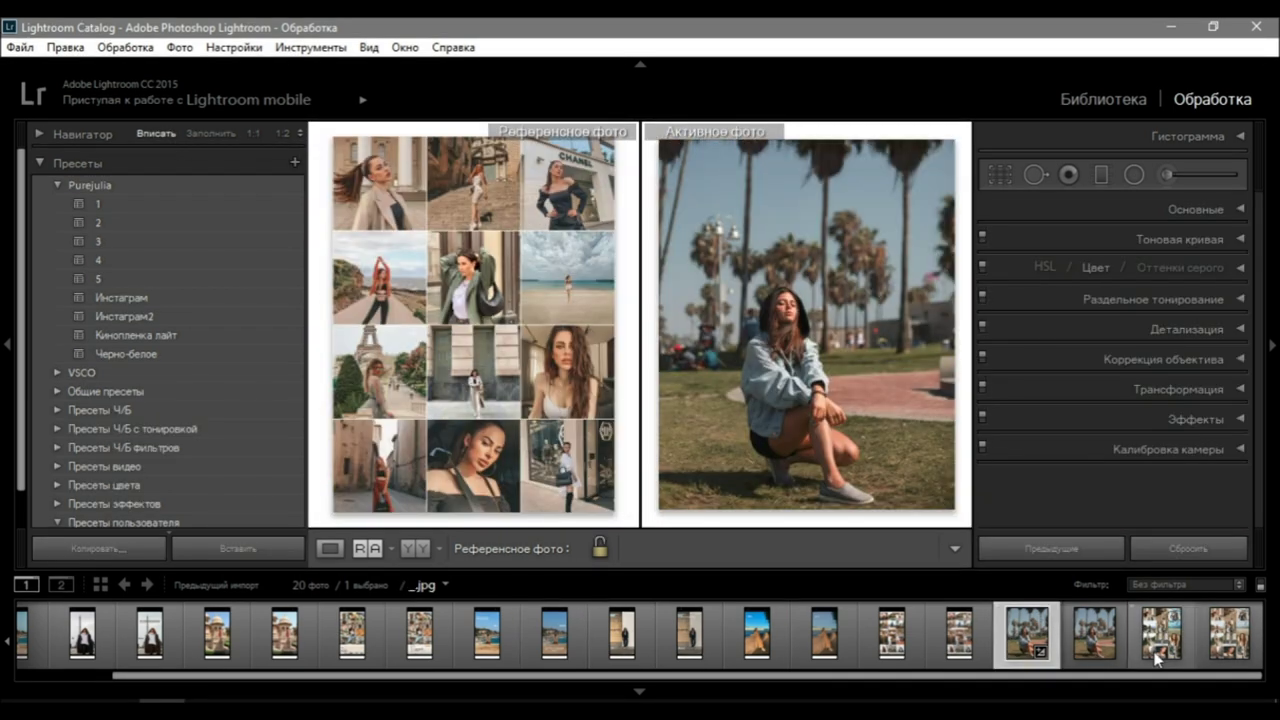
click(1157, 645)
click(1030, 556)
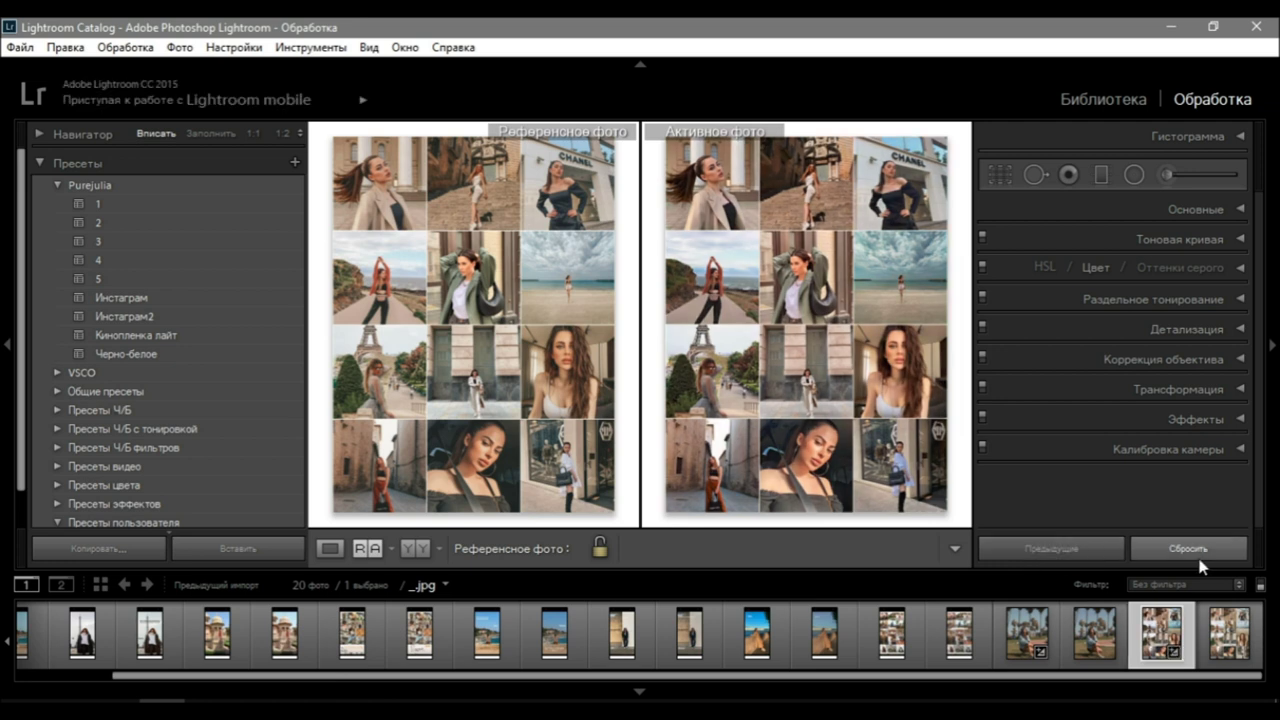
Review the portrait before and after, and save all its settings as a user preset named «Пресет», the blogger's surname and «1».
click(419, 548)
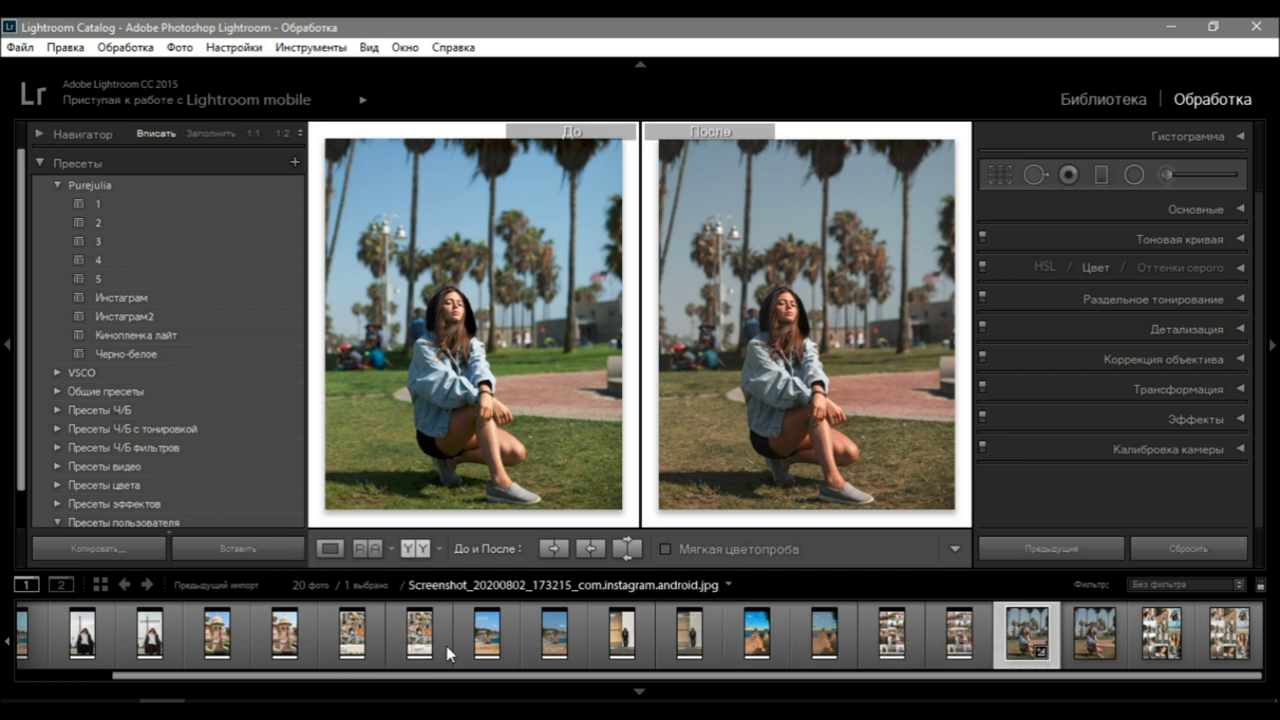
key(y)
key(ctrl+shift+n)
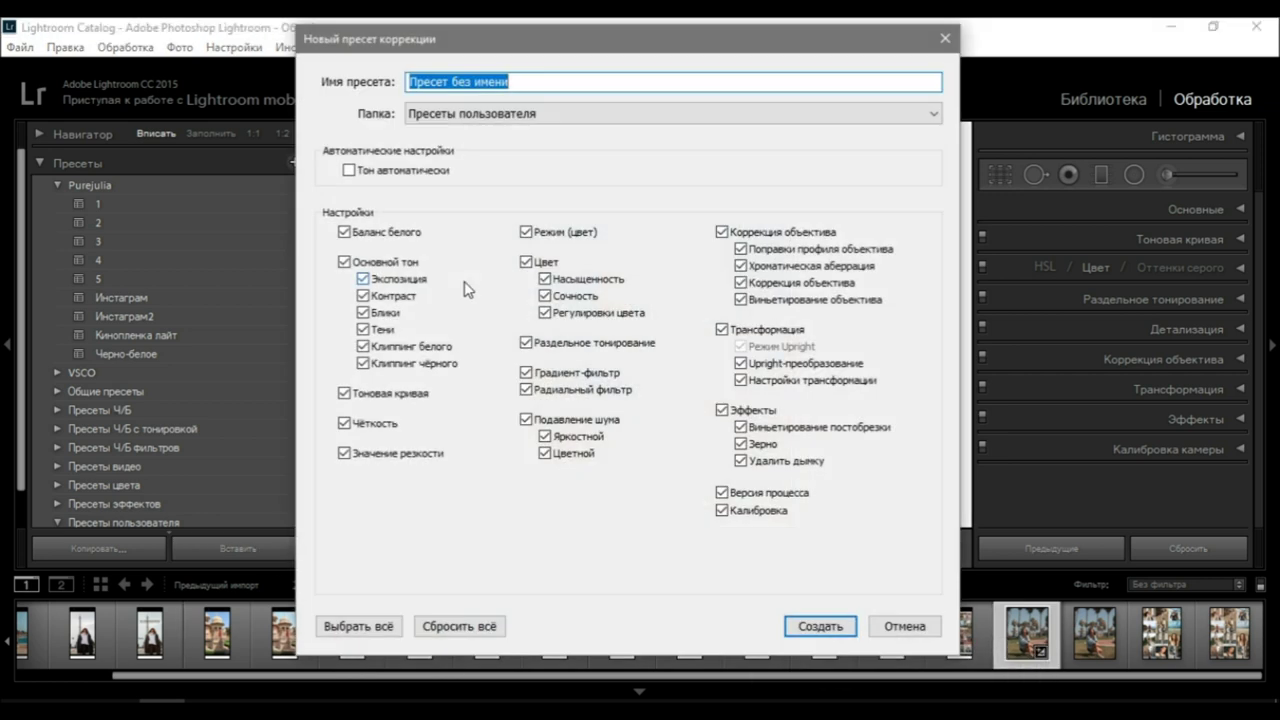
text(П)
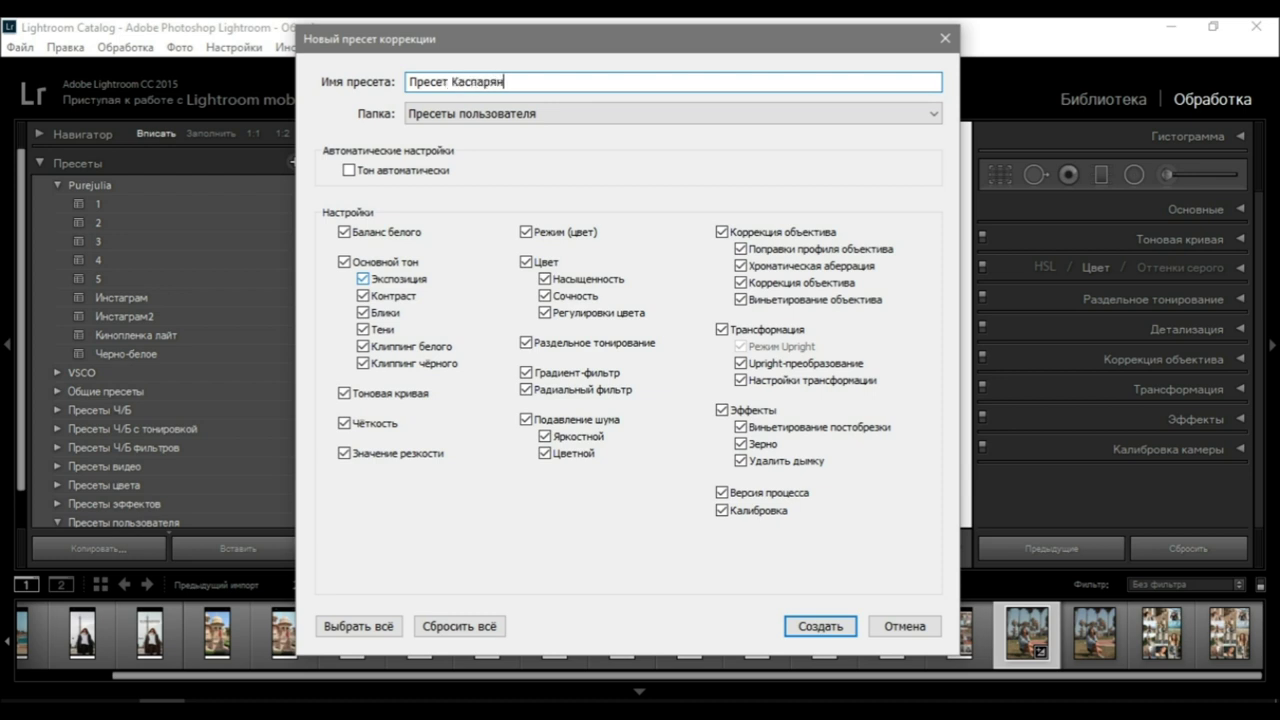
click(838, 627)
Apply the new user preset to the original park portrait and show it before and after.
drag(323, 676, 140, 684)
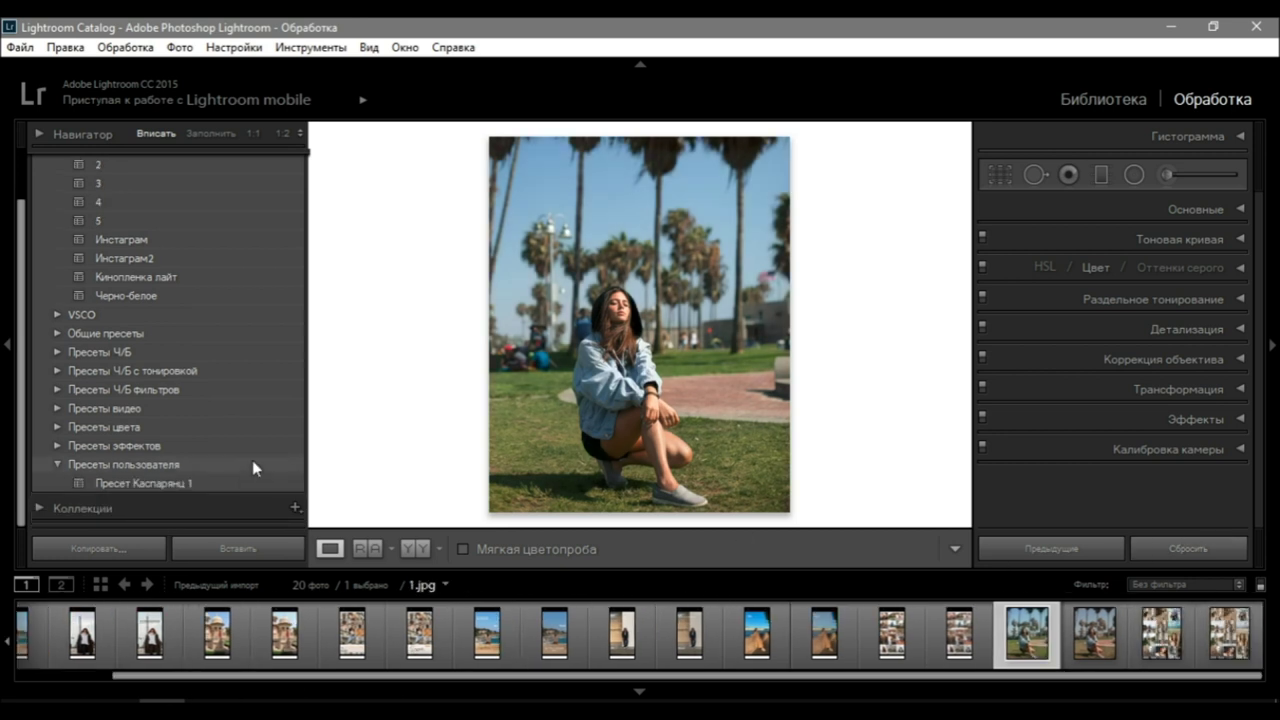
click(229, 485)
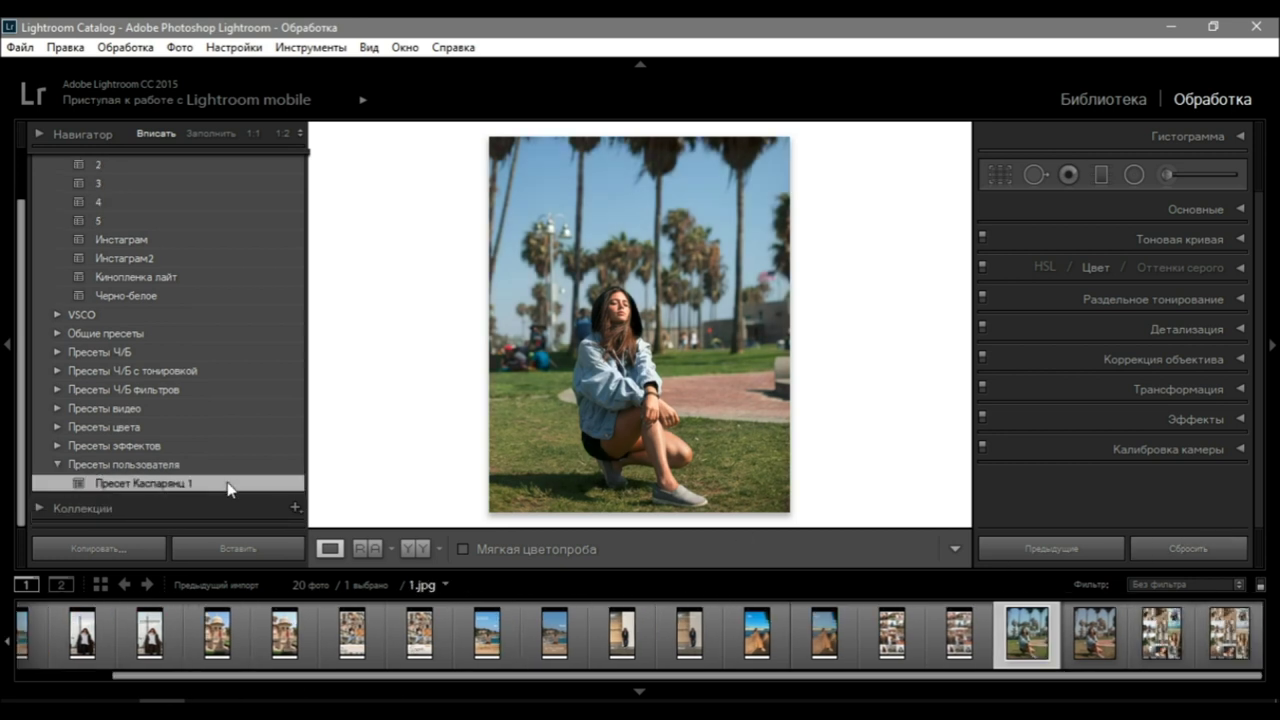
click(415, 548)
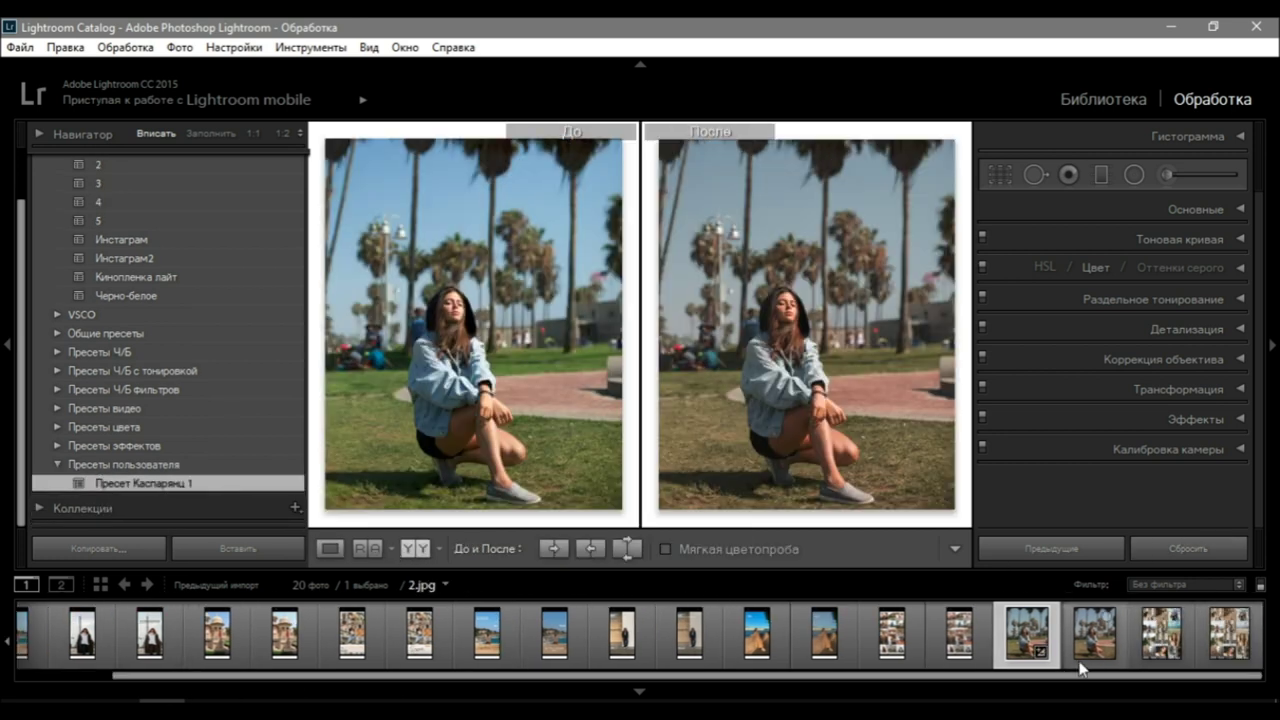
Compare the portrait with 2.jpg as the reference, resetting it and applying the user preset again.
click(368, 548)
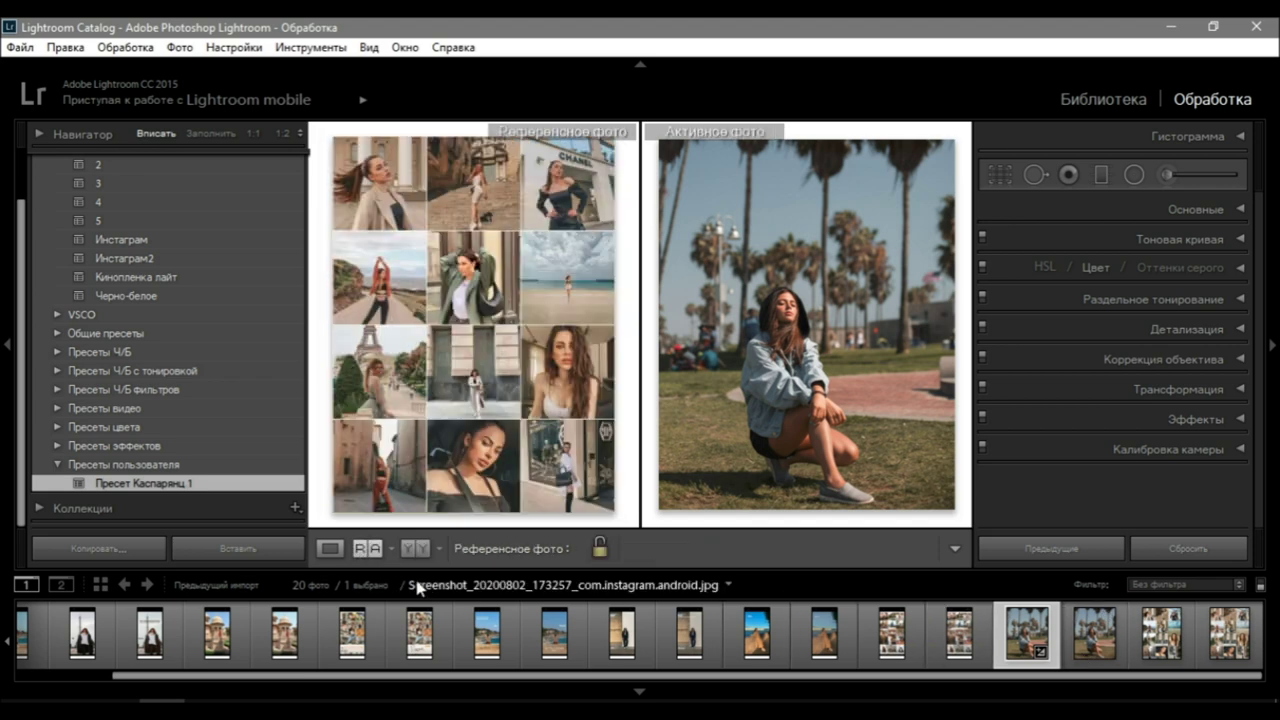
drag(1095, 640, 494, 406)
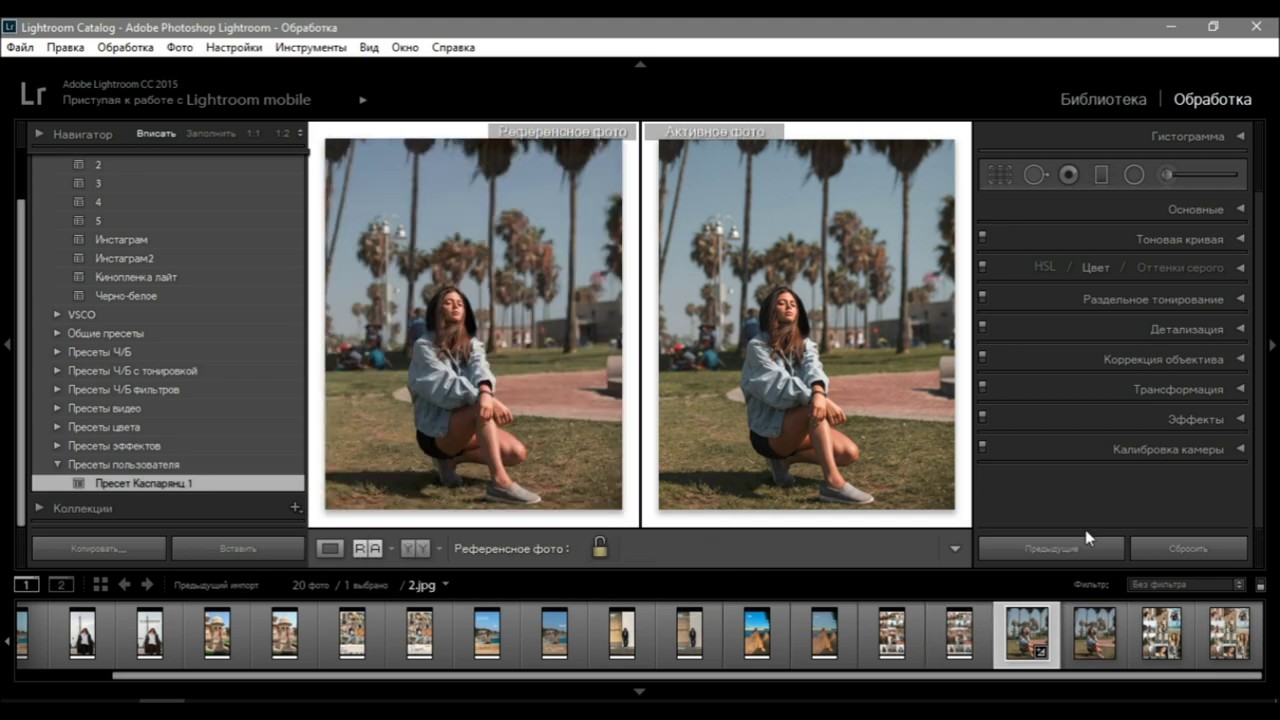
click(1163, 548)
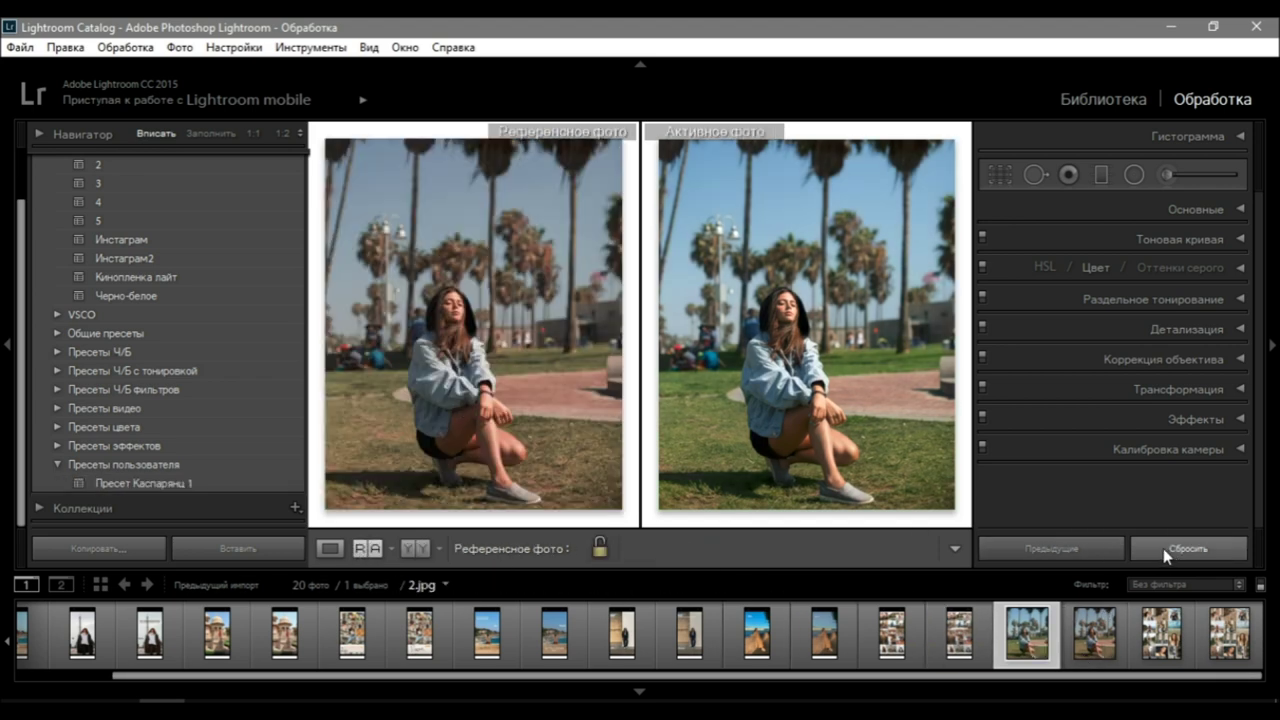
click(203, 486)
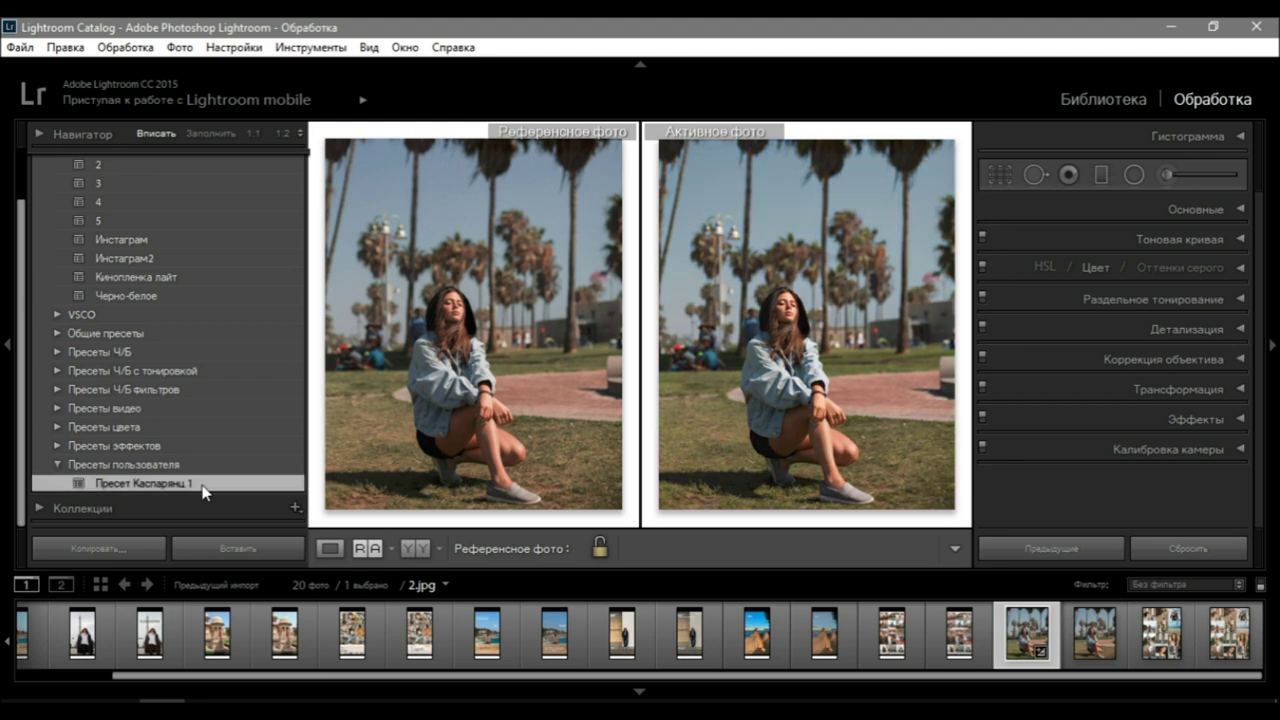
Compare the feed collage with _(1).jpg as the reference on the coat portrait, and try the user preset on it.
click(1161, 632)
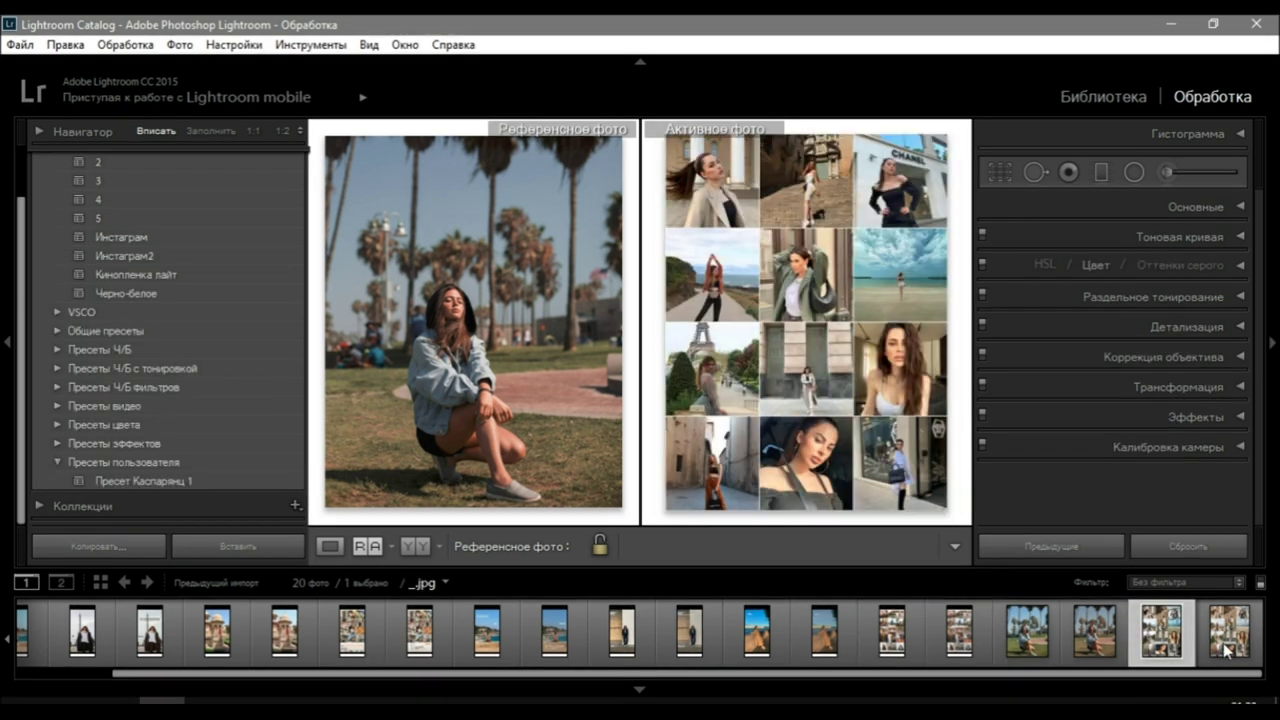
drag(1161, 632, 500, 410)
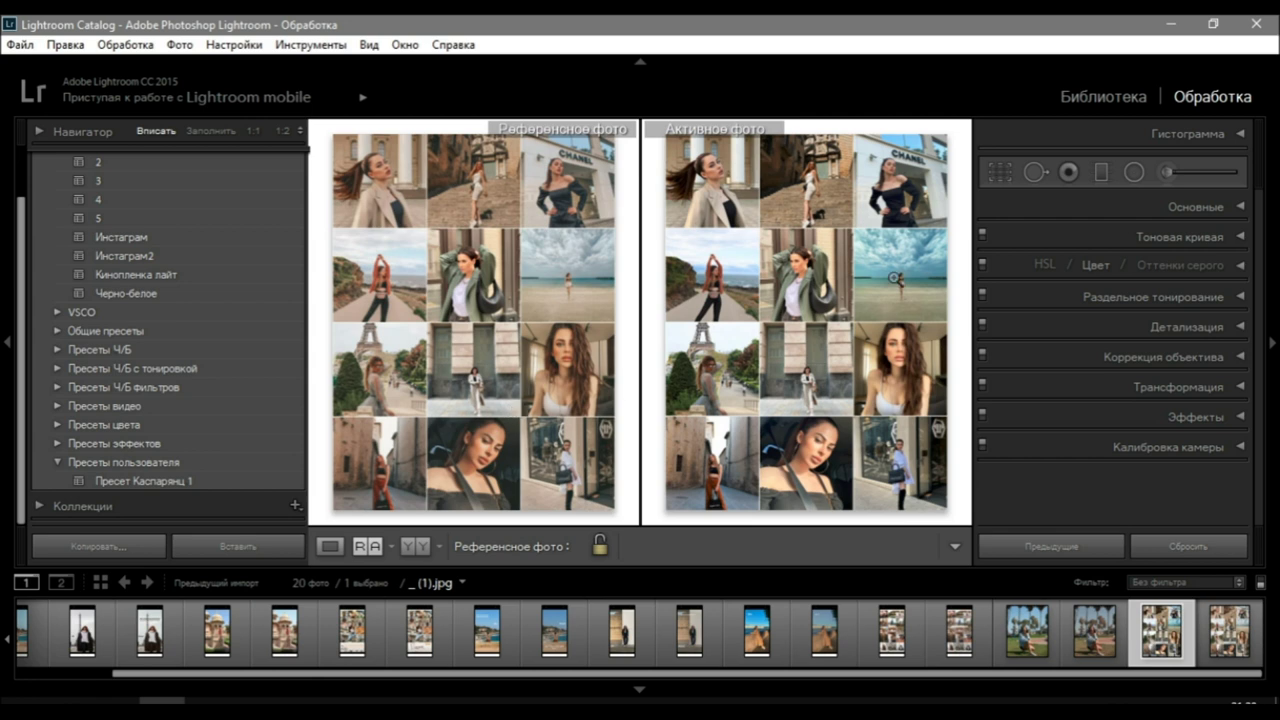
click(373, 161)
click(160, 483)
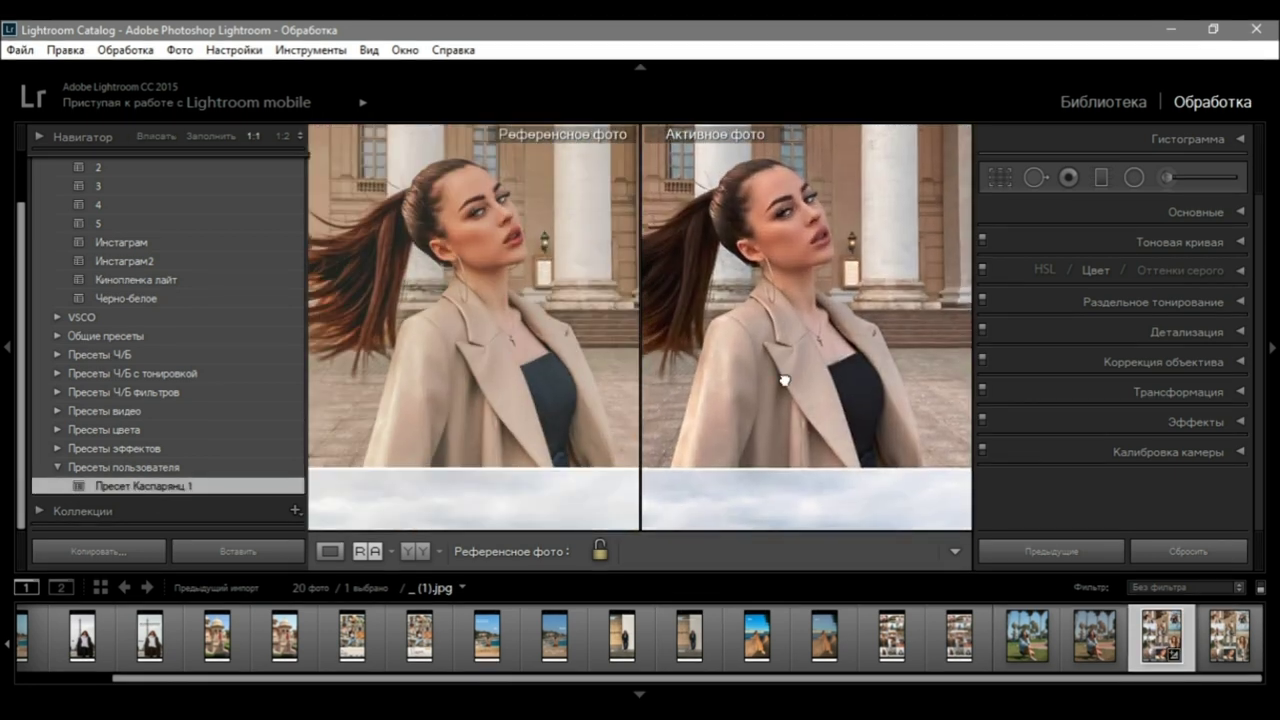
click(1188, 547)
Set the collage's temperature and tint to +10 and its contrast to −31, and adjust the shadows and blacks.
click(1195, 207)
drag(1144, 381, 1130, 381)
drag(1144, 296, 1148, 296)
drag(1144, 313, 1148, 313)
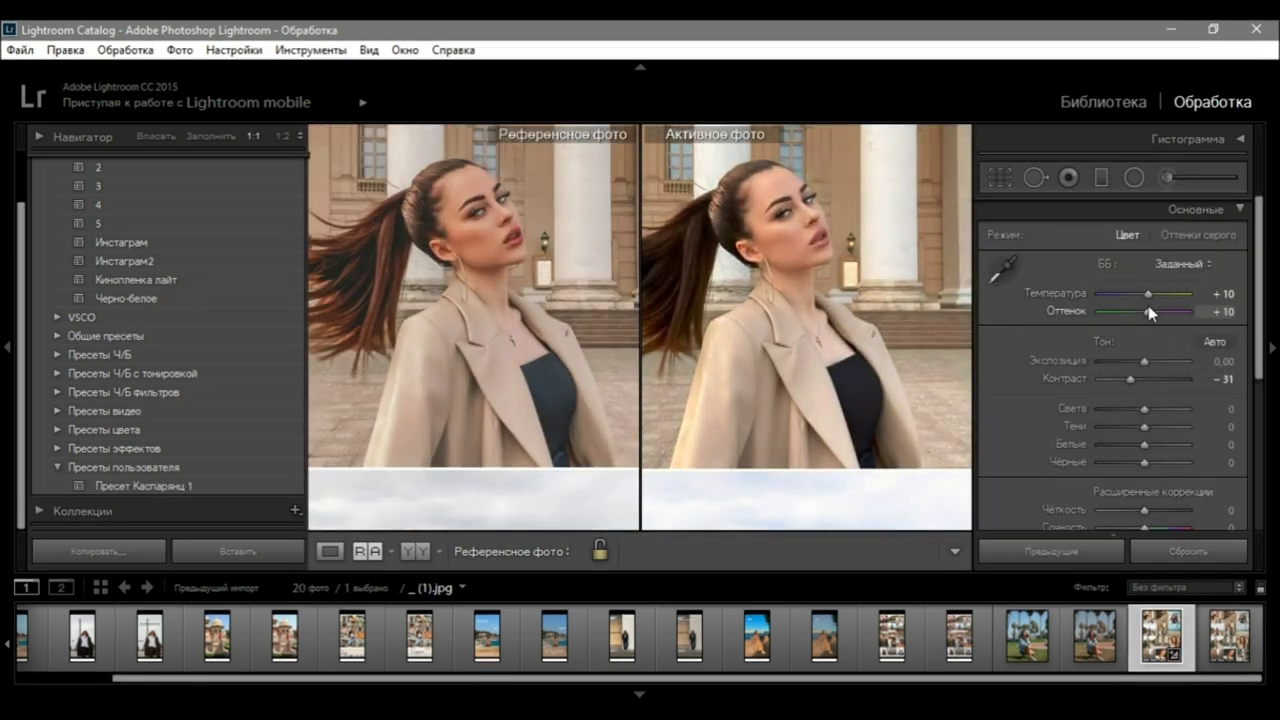
drag(1144, 427, 1146, 462)
click(1238, 209)
Lift the black point of the collage's tone curve and adjust its shadow and midtone points.
click(1238, 241)
drag(1037, 417, 1045, 409)
drag(1068, 388, 1068, 383)
drag(1114, 340, 1115, 346)
Match the coastal road photo to the reference with exposure −0.16, contrast +3, whites −76, temperature +16 and tint +5.
key(ctrl+3)
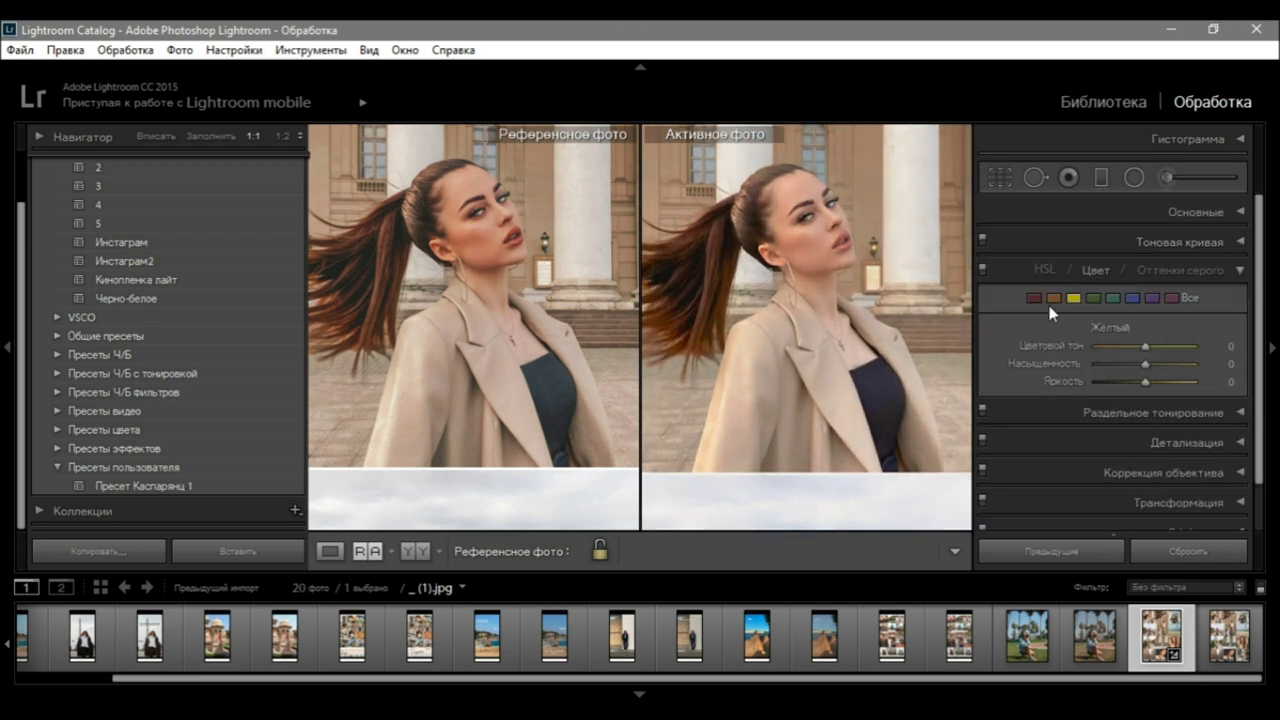
key(ctrl+1)
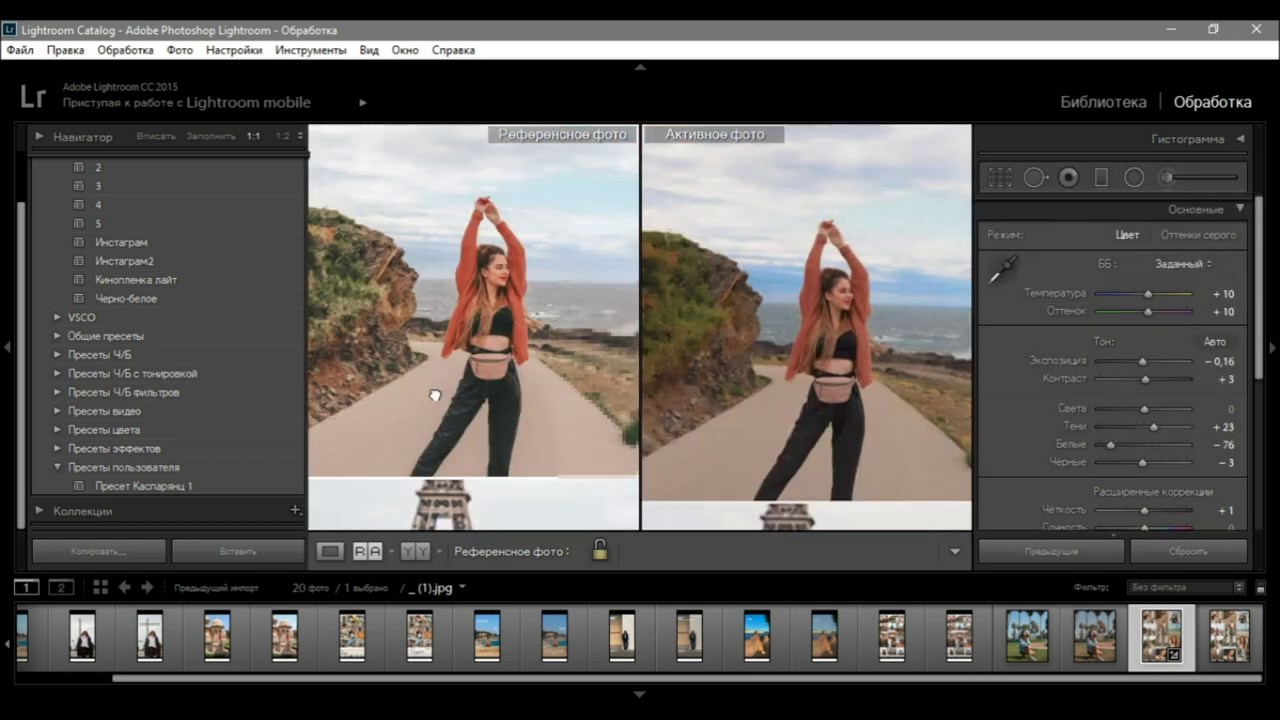
click(561, 216)
click(526, 309)
drag(1256, 237, 1254, 234)
drag(1148, 296, 1146, 314)
Refine the collage's tone curve and set the yellow colour range to saturation +2 and brightness +55.
key(ctrl+2)
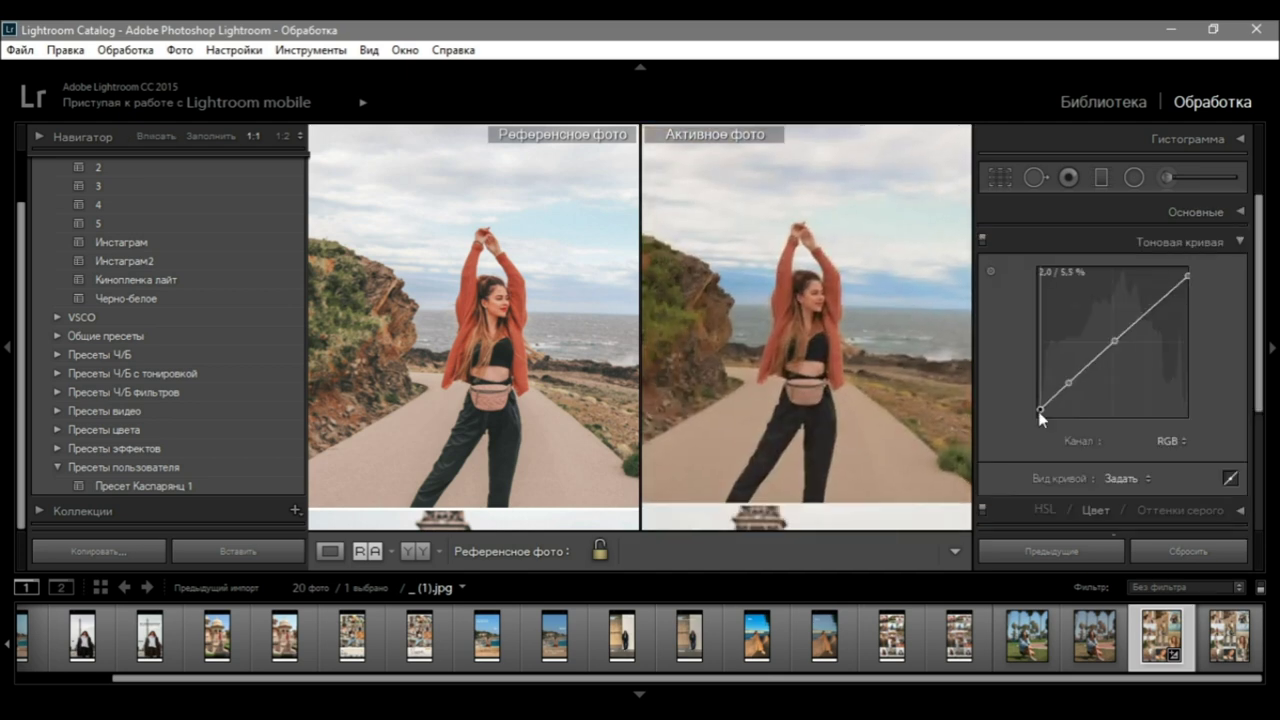
drag(1144, 318, 1144, 320)
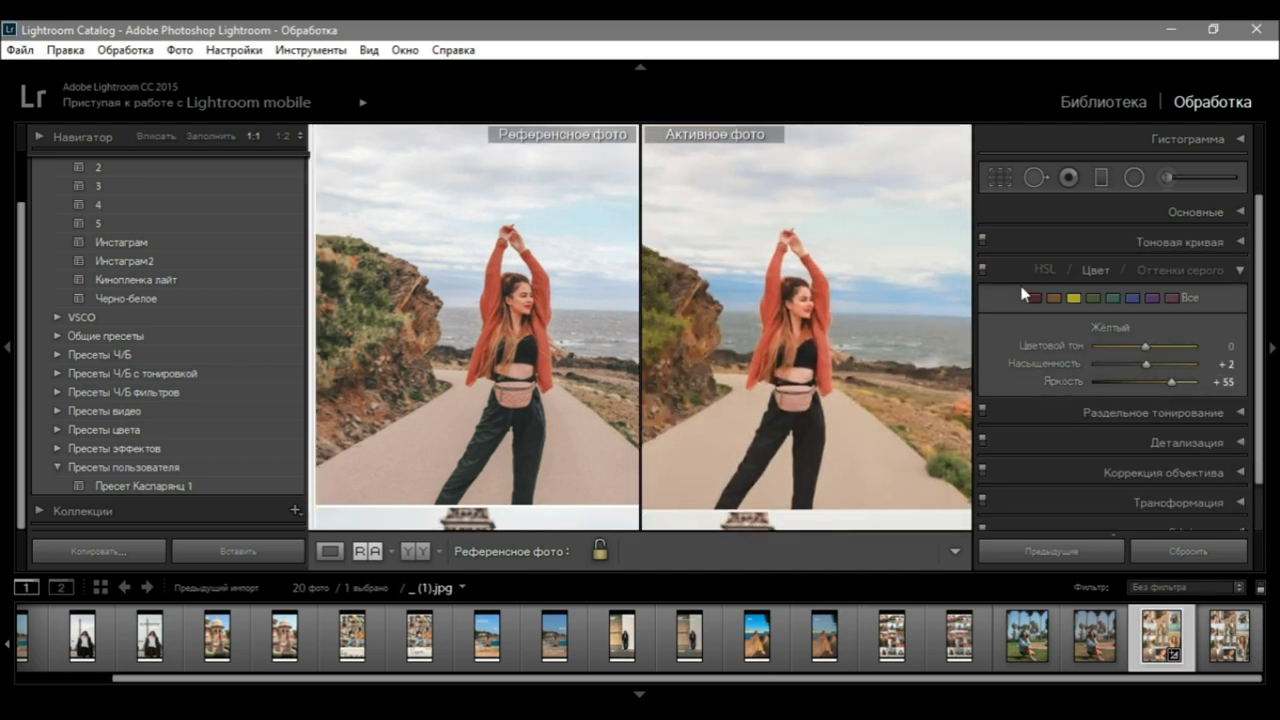
Set the collage's exposure to −0.59, contrast to −1, highlights to −12, shadows to +31, blacks to +23 and clarity to +8.
drag(1142, 361, 1138, 361)
drag(1155, 379, 1143, 380)
drag(1146, 462, 1155, 462)
mouse_move(1154, 427)
mouse_down()
mouse_move(1132, 427)
mouse_move(1158, 427)
mouse_up()
drag(1144, 510, 1156, 512)
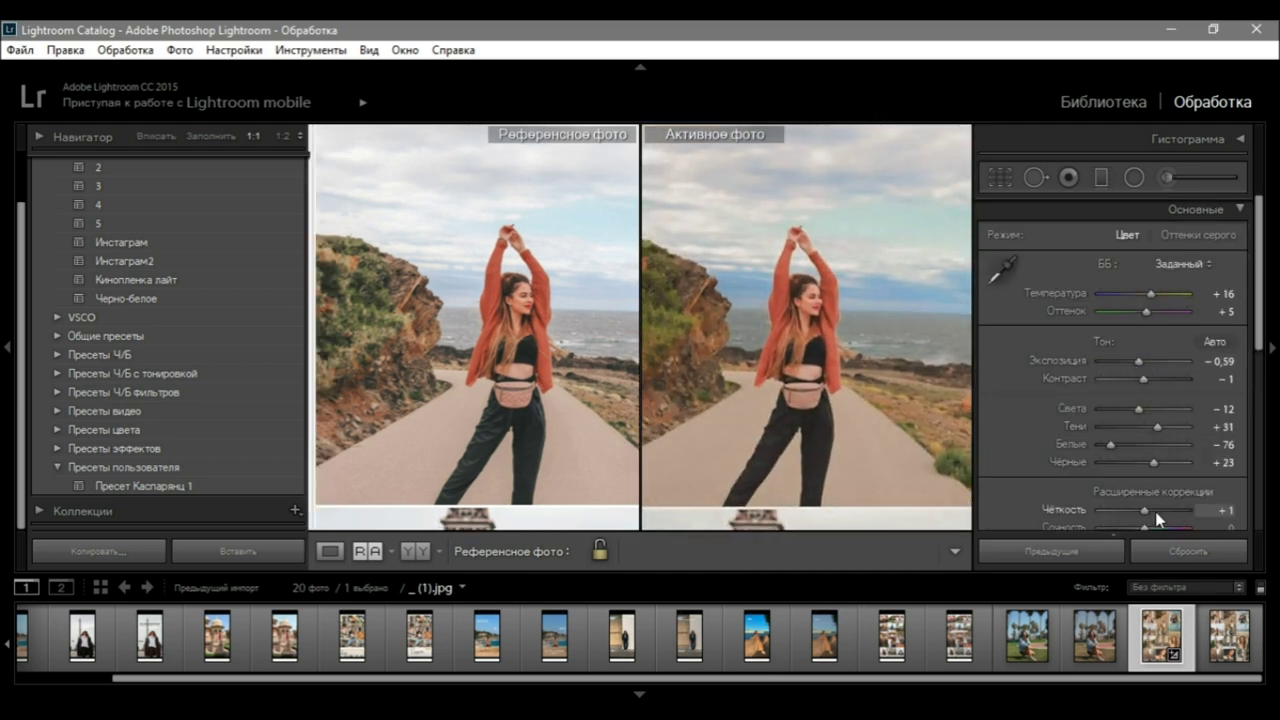
click(1196, 209)
Make a slight adjustment to the collage's Detail settings.
click(1186, 338)
drag(1109, 431, 1113, 431)
click(1227, 206)
Adjust the hue and saturation of the collage's colour ranges, setting the blues to hue −18 and saturation −53.
click(1095, 270)
drag(1144, 364, 1134, 376)
drag(1145, 346, 1126, 364)
click(1132, 297)
drag(1145, 346, 1123, 368)
click(1113, 297)
click(1132, 297)
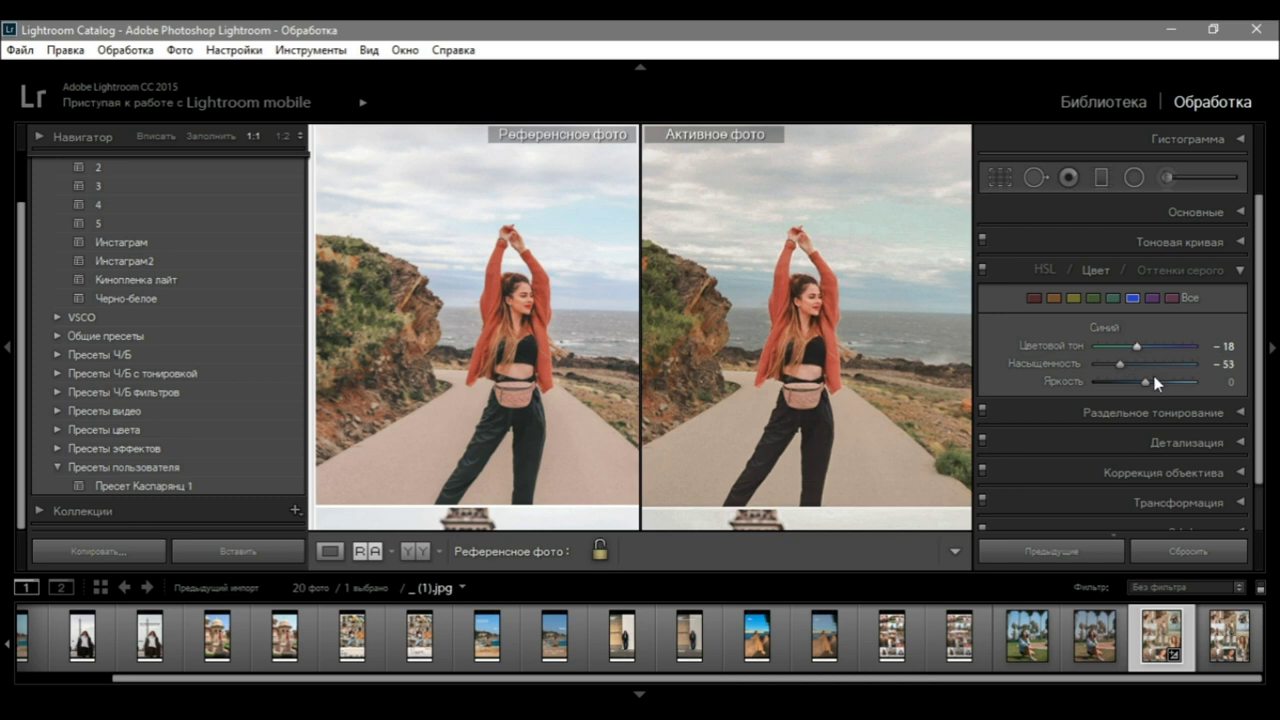
Set the collage's tint to +5 and exposure to −0.38, and adjust the shadow end of the green channel's tone curve.
click(1228, 212)
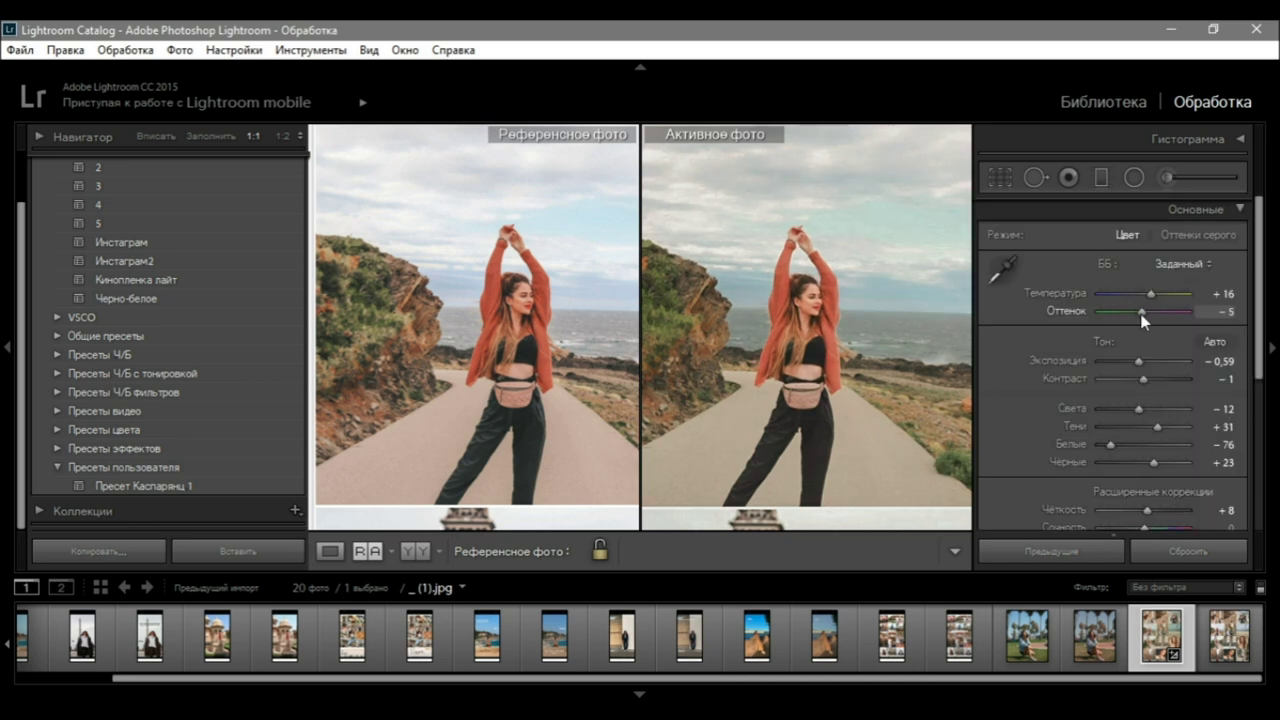
drag(1138, 409, 1150, 411)
click(1232, 209)
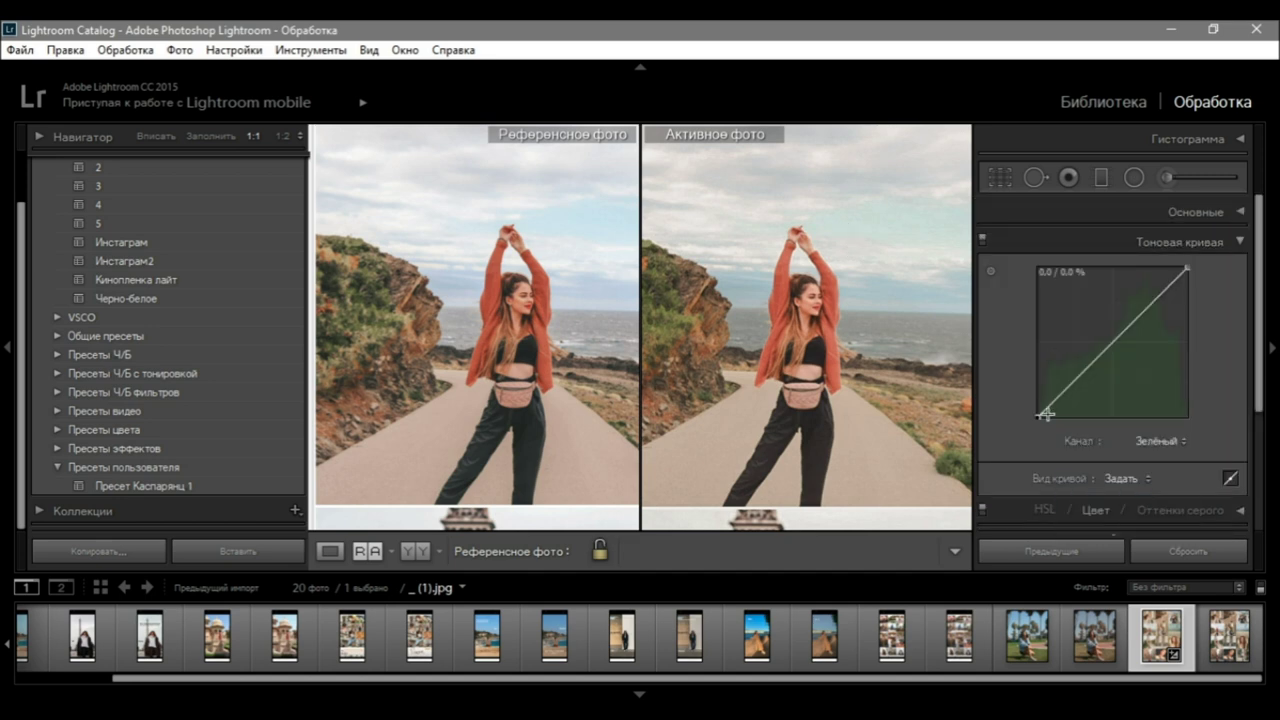
drag(1051, 408, 1040, 415)
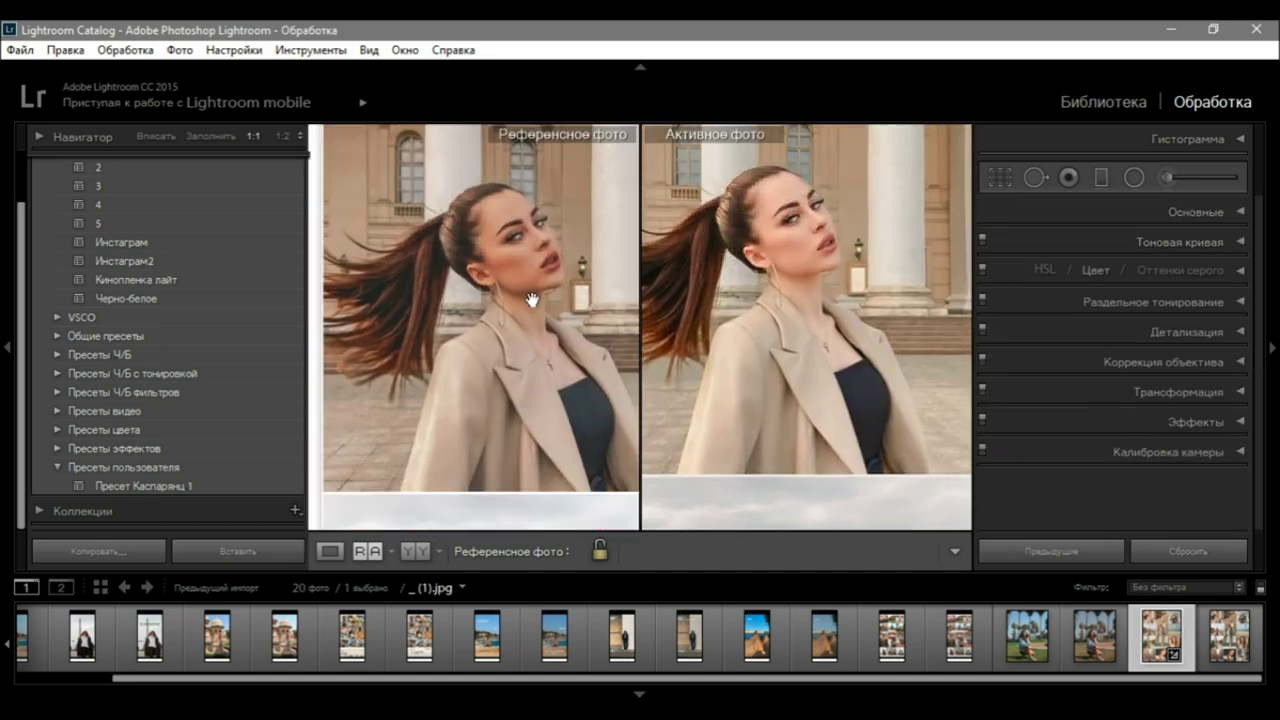
Set the collage's exposure to −1.13, contrast to −5, highlights to −16 and whites to −3.
click(1200, 211)
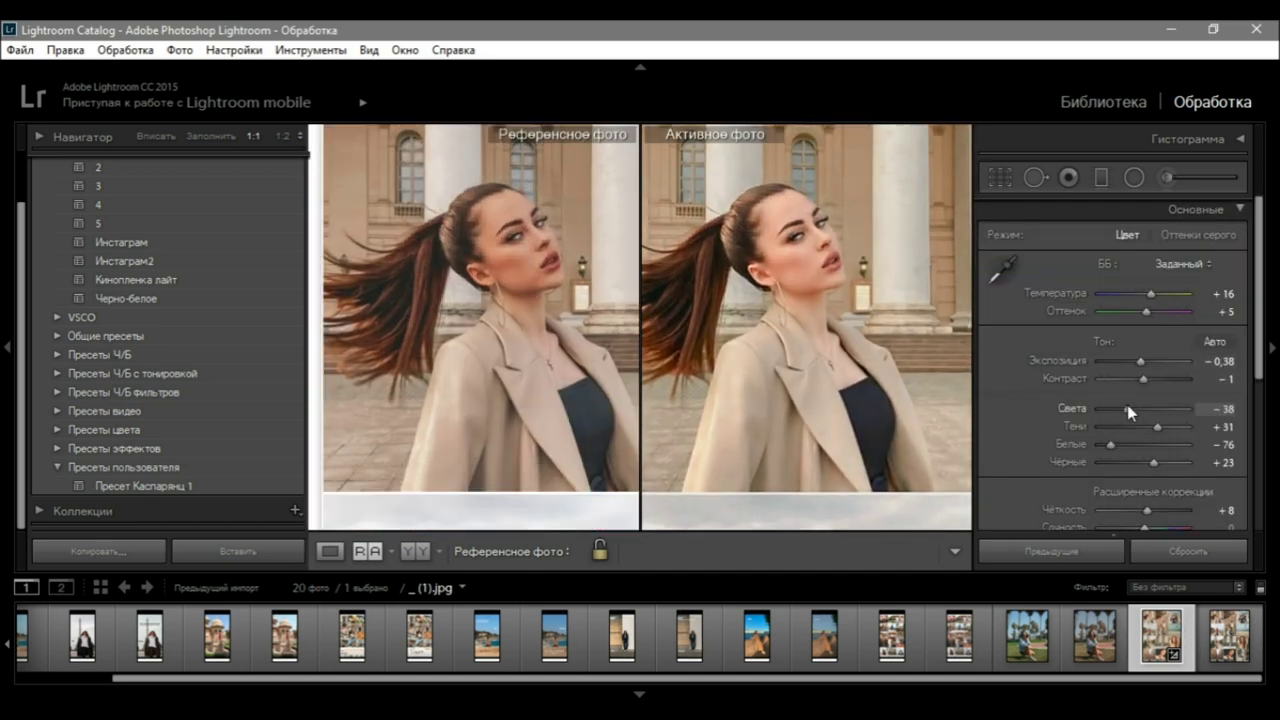
drag(1129, 409, 1132, 410)
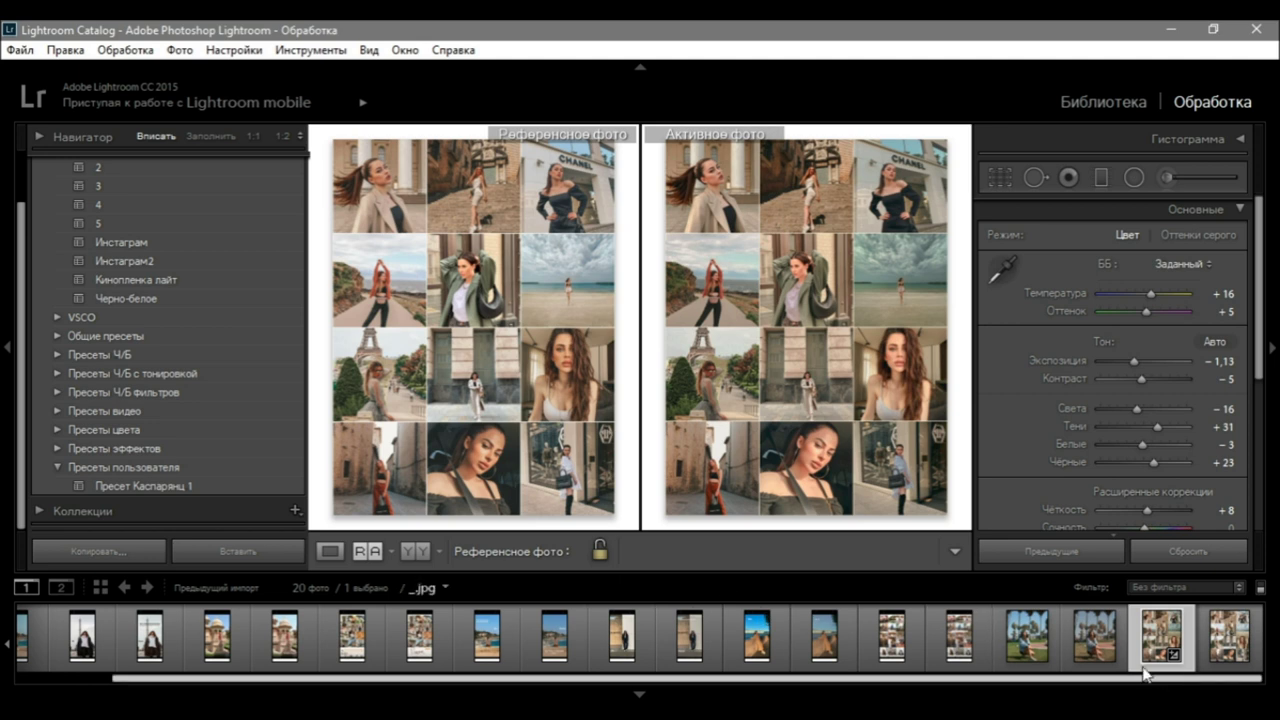
click(415, 551)
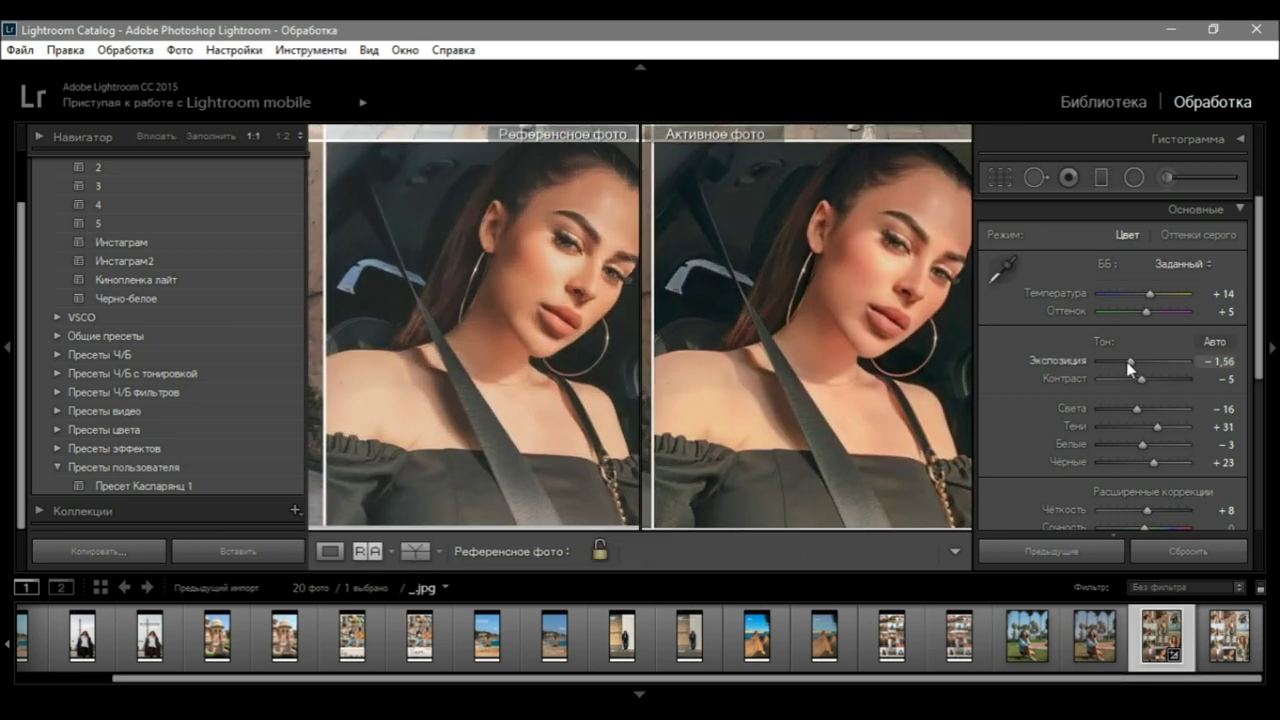
Set the collage's temperature to +14, exposure to −1.67, highlights to −42, whites to +42 and vibrance to −5.
scroll(1100, 394, down, 5)
click(1097, 381)
scroll(1130, 303, up, 5)
drag(1114, 412, 1126, 412)
drag(1142, 447, 1148, 447)
drag(1131, 364, 1129, 364)
drag(965, 359, 935, 364)
drag(1147, 446, 1162, 447)
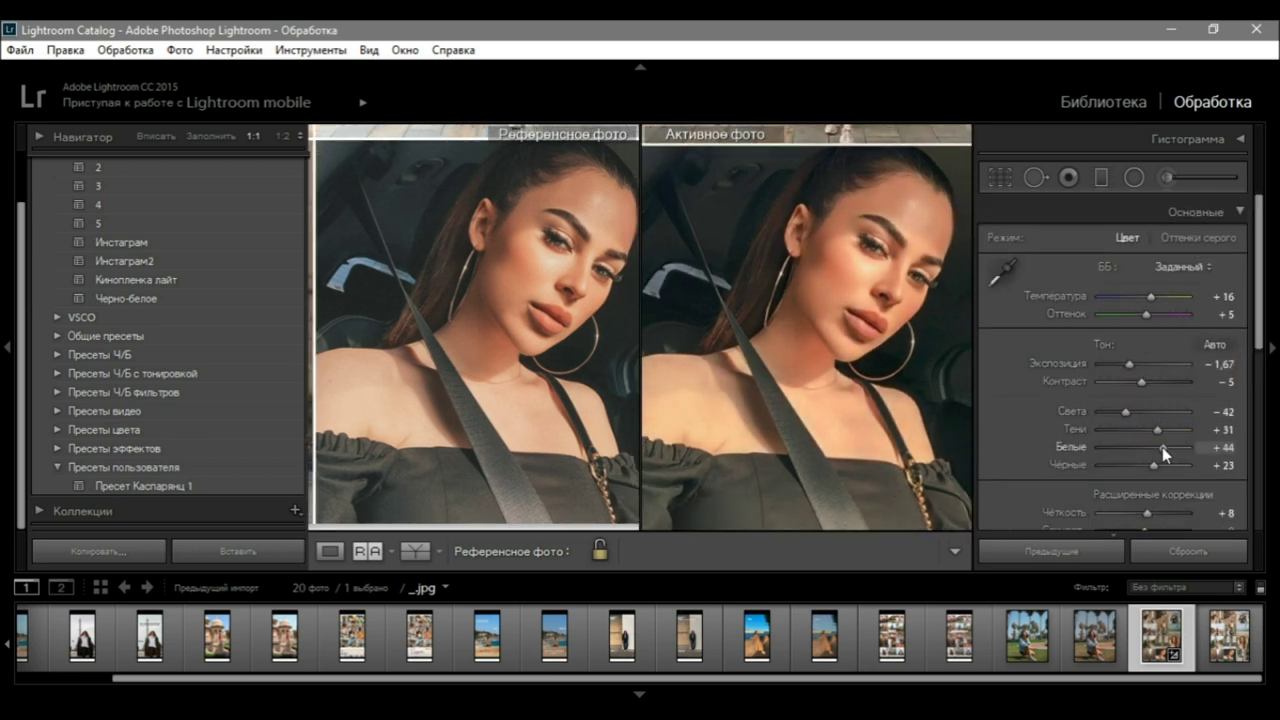
scroll(1150, 425, down, 1)
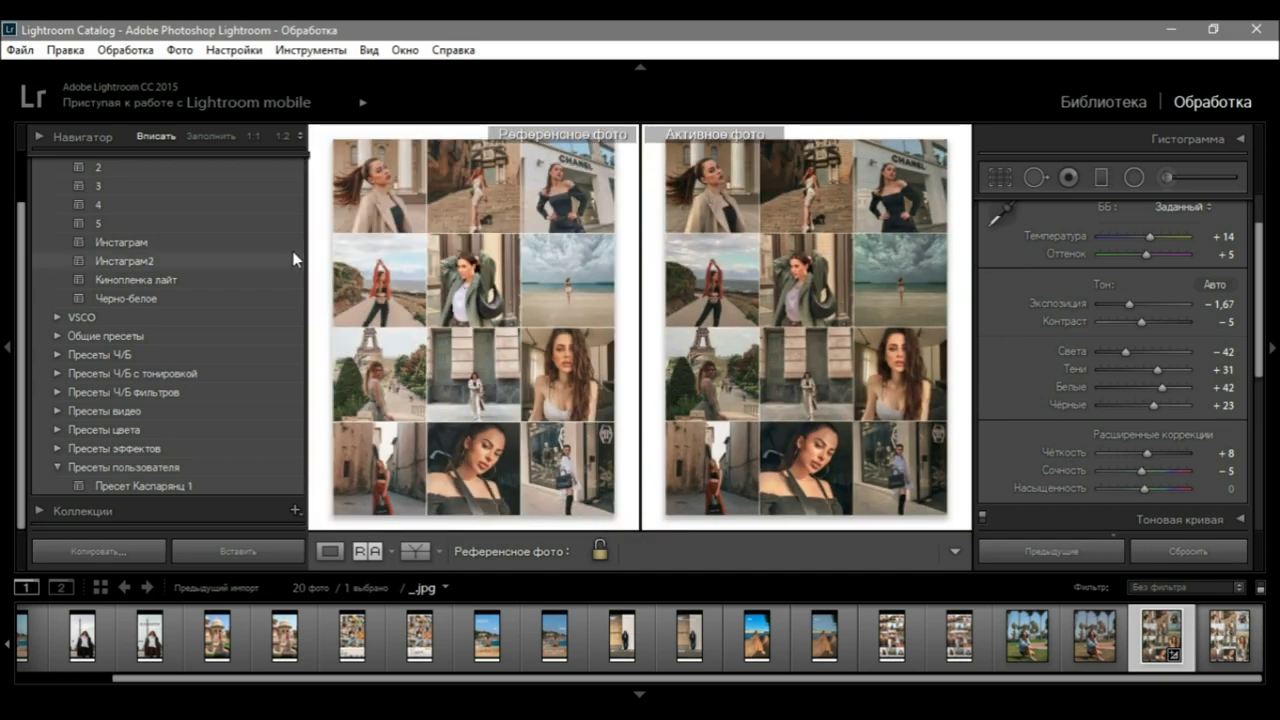
Save the current settings as a user preset named "Пресет Пушман 1".
scroll(180, 260, up, 3)
click(294, 166)
click(340, 178)
text(Пресет Пушман 1)
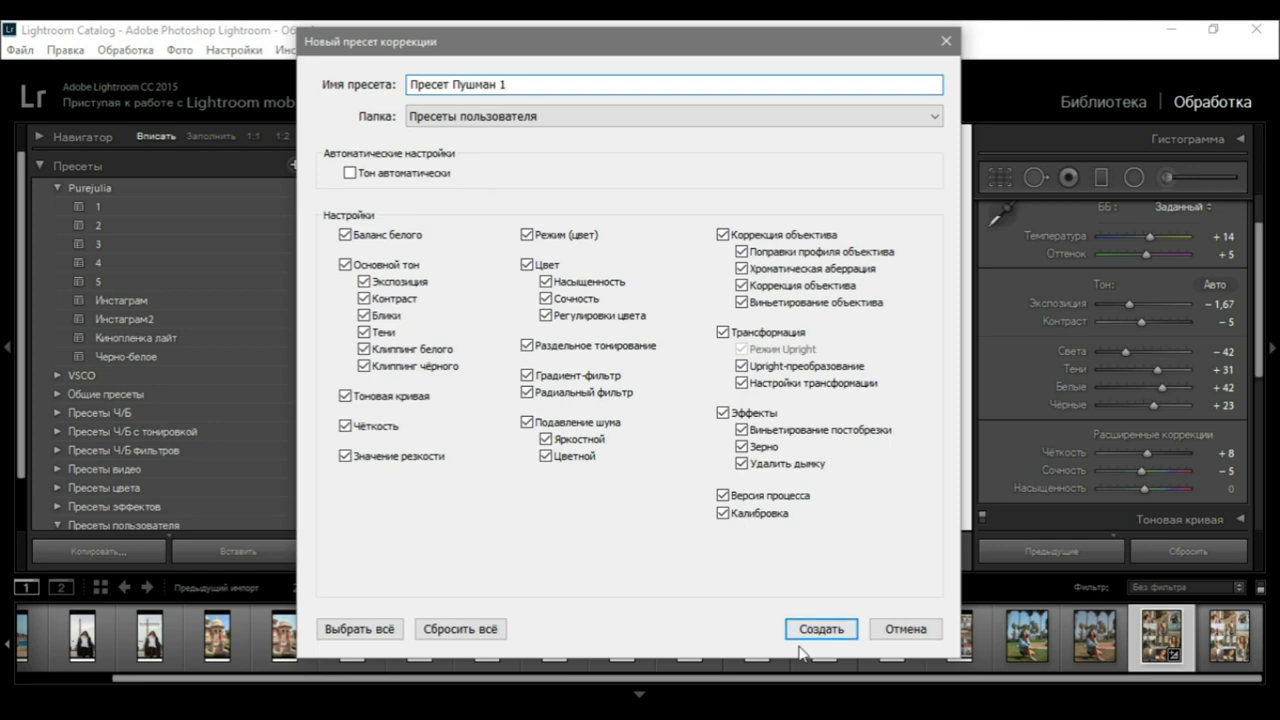
click(815, 634)
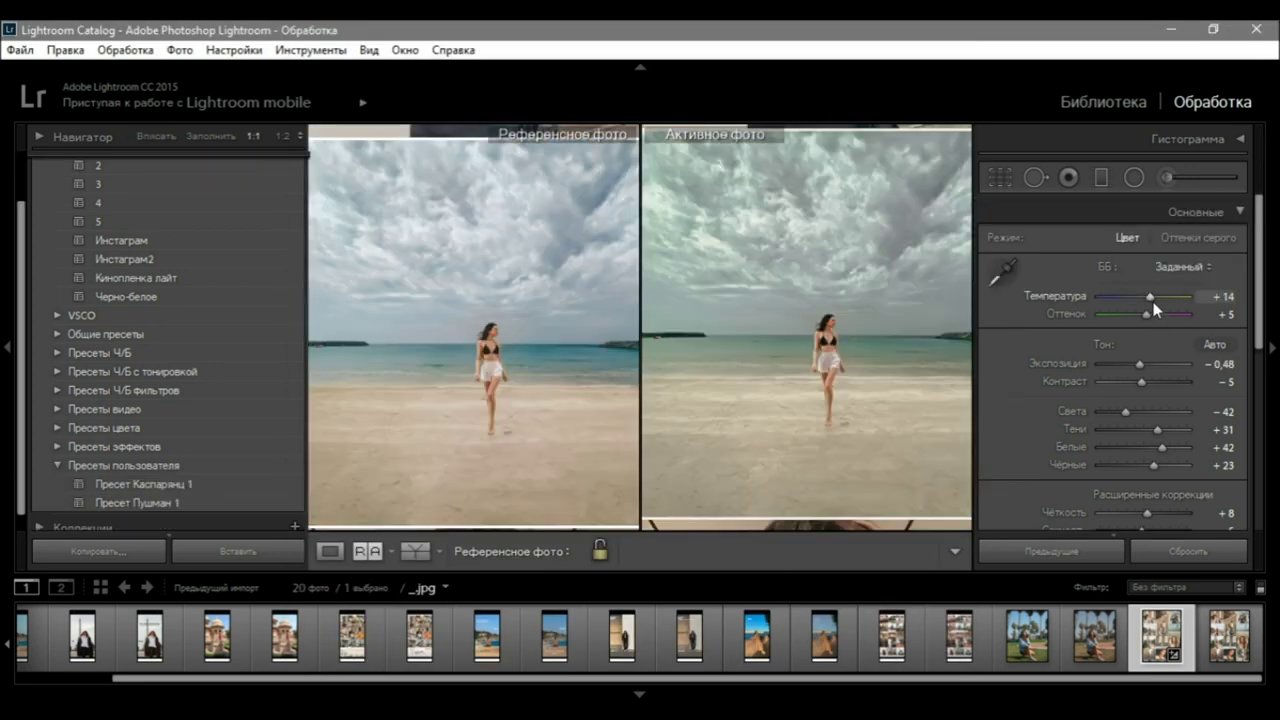
Set the collage's temperature to +12 while comparing the beach photo, and work through the tone curve's red and blue channels.
drag(1153, 299, 1148, 299)
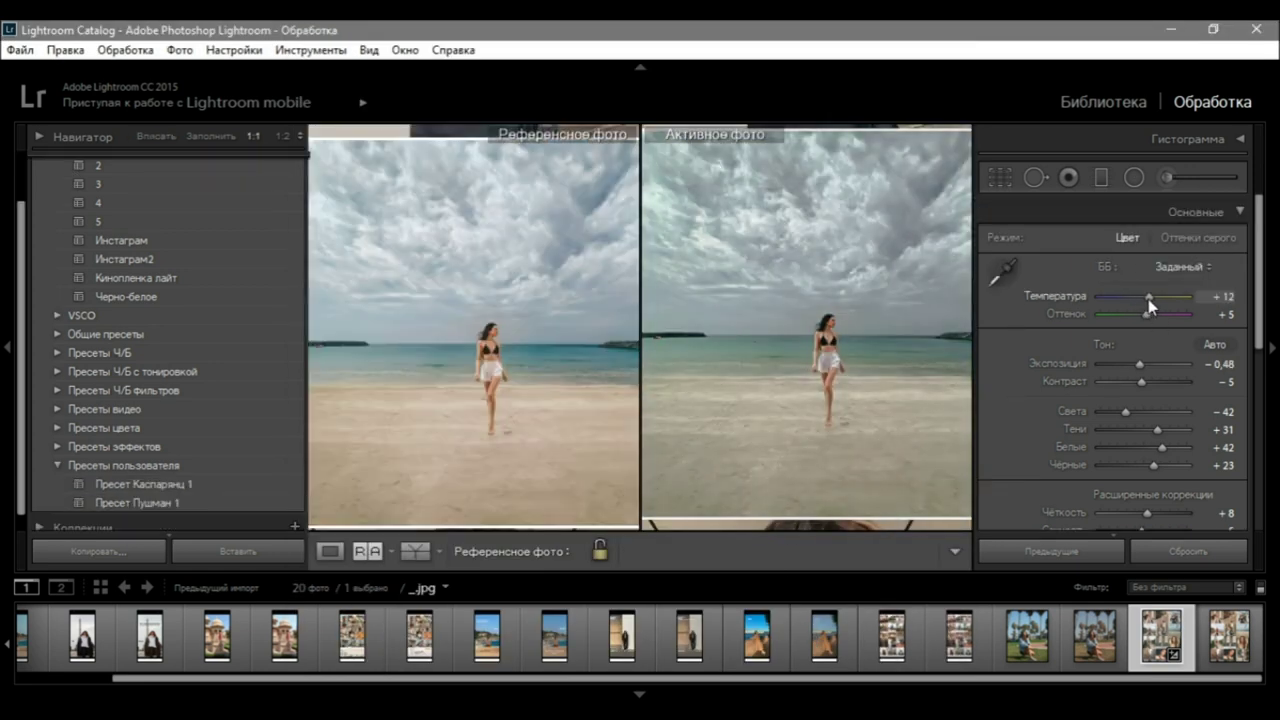
click(1166, 441)
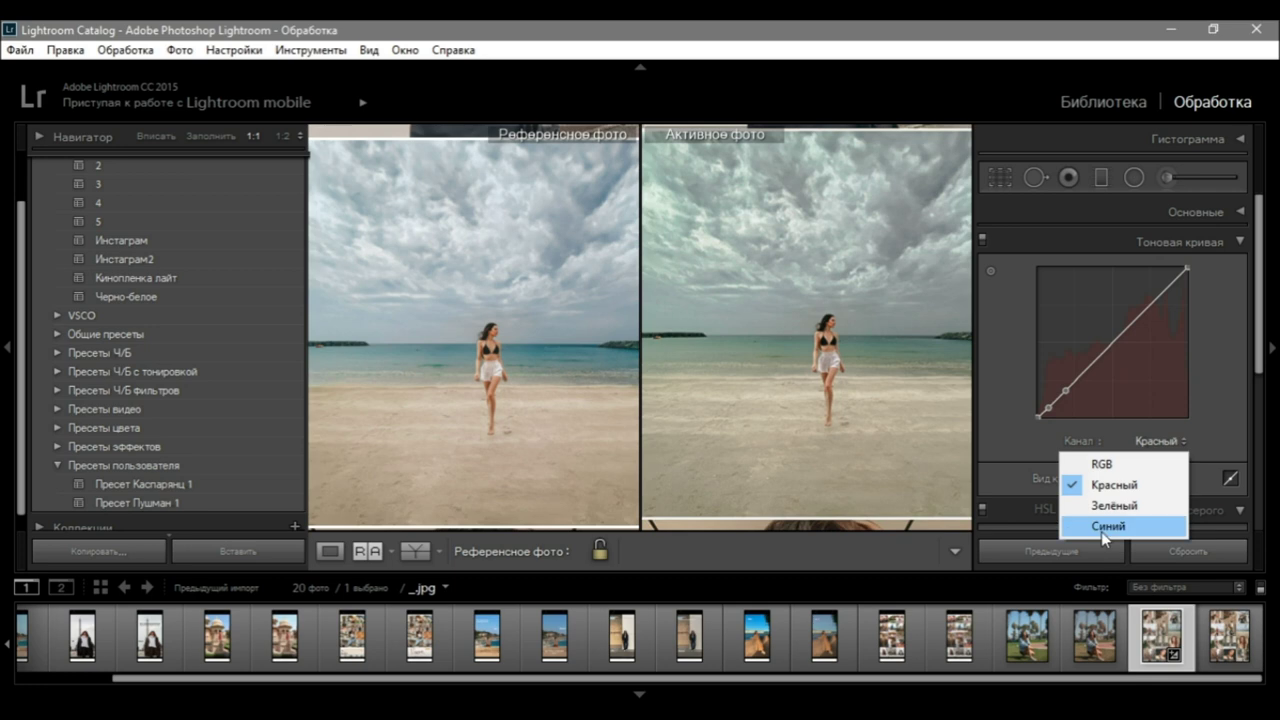
click(1101, 529)
Set hue/saturation/brightness of the blues to +16/+41/+12, greens to +59/+29/0, yellows to +12/−22/+65 and aquamarines to +65/+78/+37.
click(1096, 510)
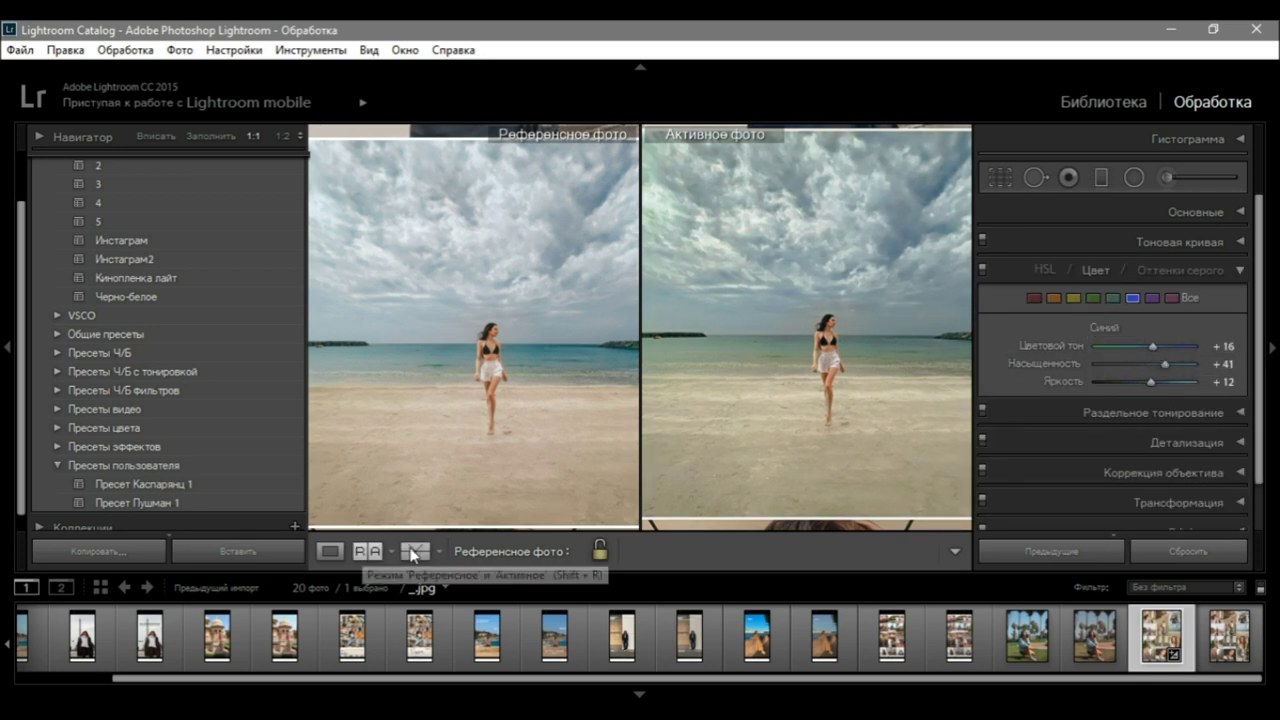
click(415, 551)
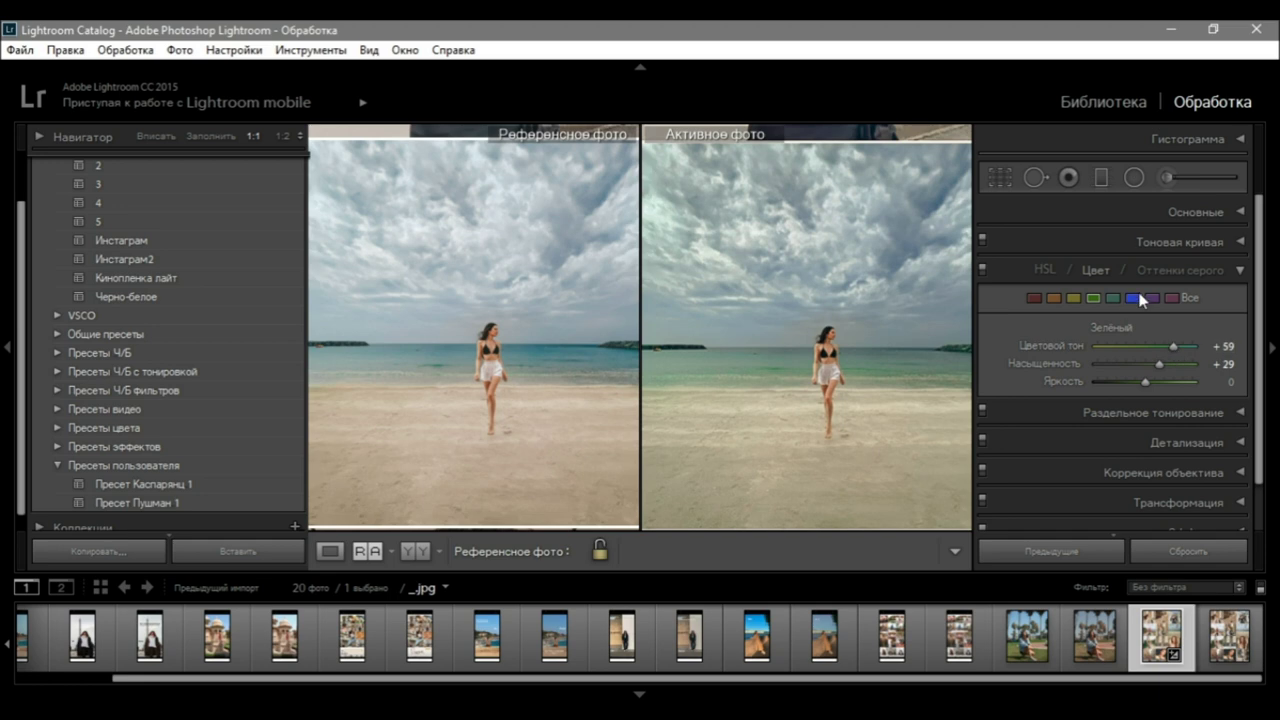
click(1240, 241)
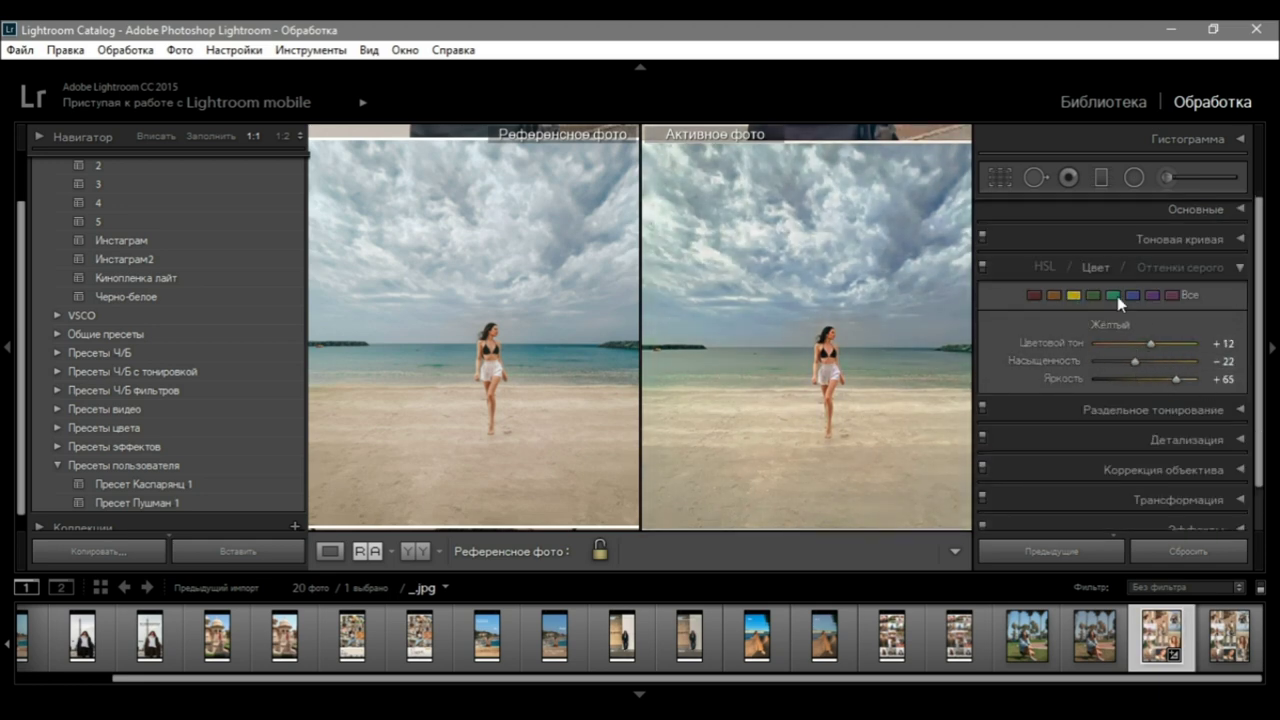
click(1114, 295)
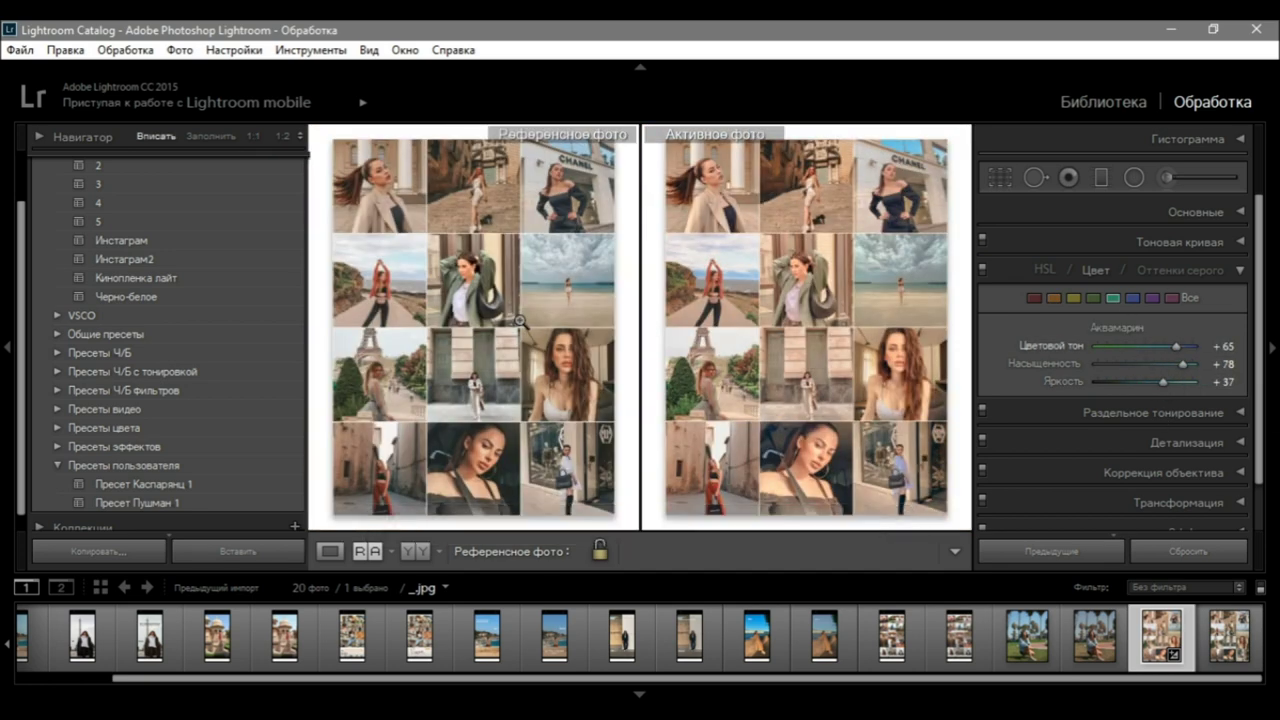
Save the beach-matched settings as a user preset named "Пресет Пушман 2".
key(ctrl+shift+n)
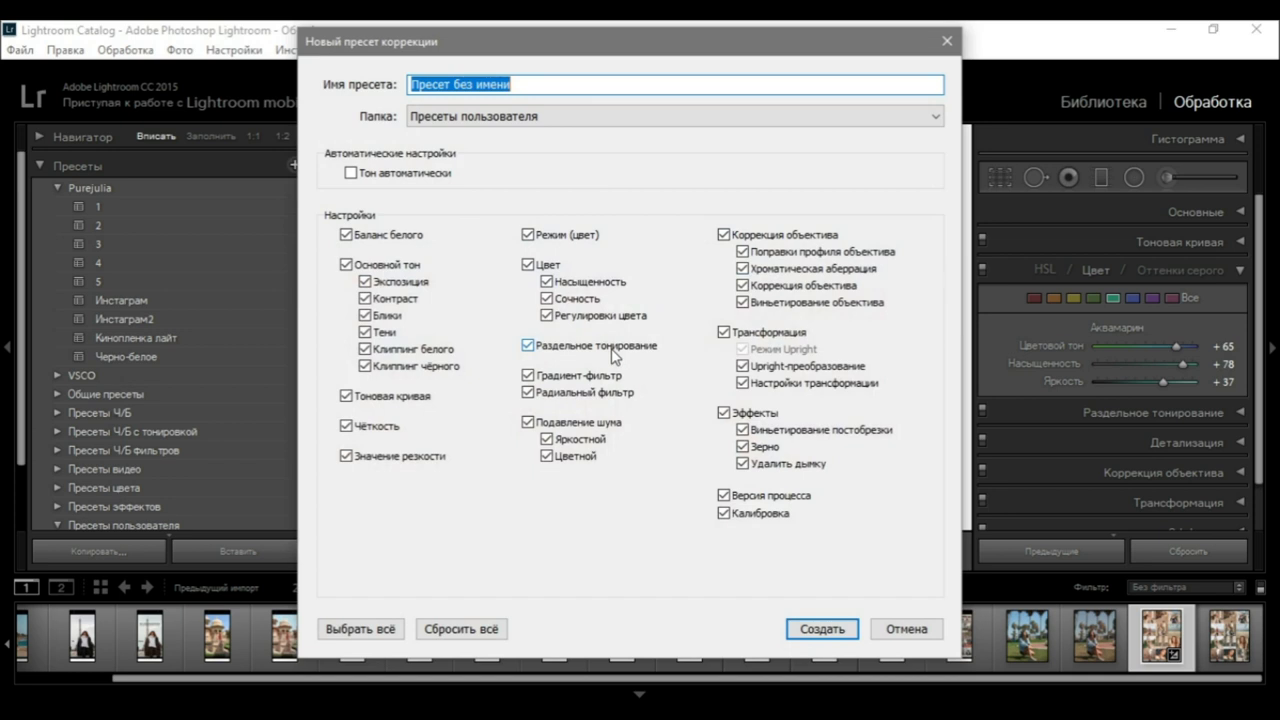
text(Пре)
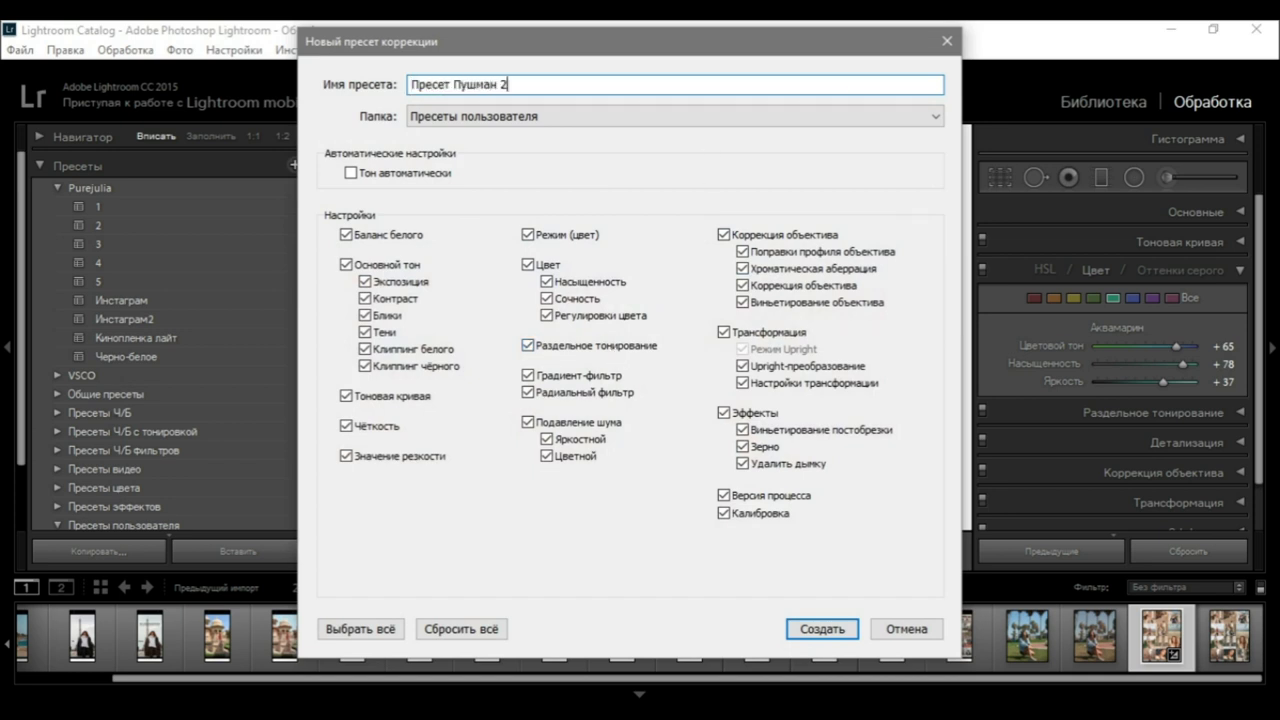
click(843, 620)
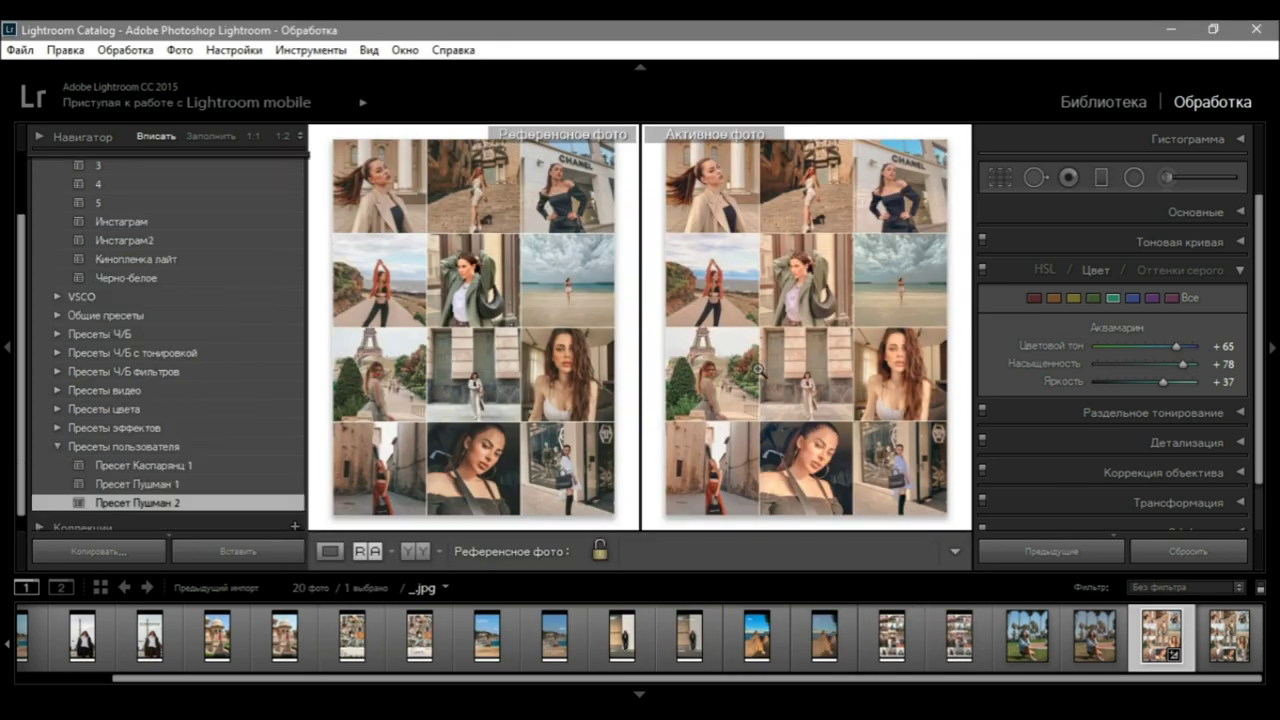
Using the shop-window photo for comparison, set shadows to +27, whites to −31, blacks to +29 and exposure to −1.02, and refine the RGB curve's midpoint.
click(893, 485)
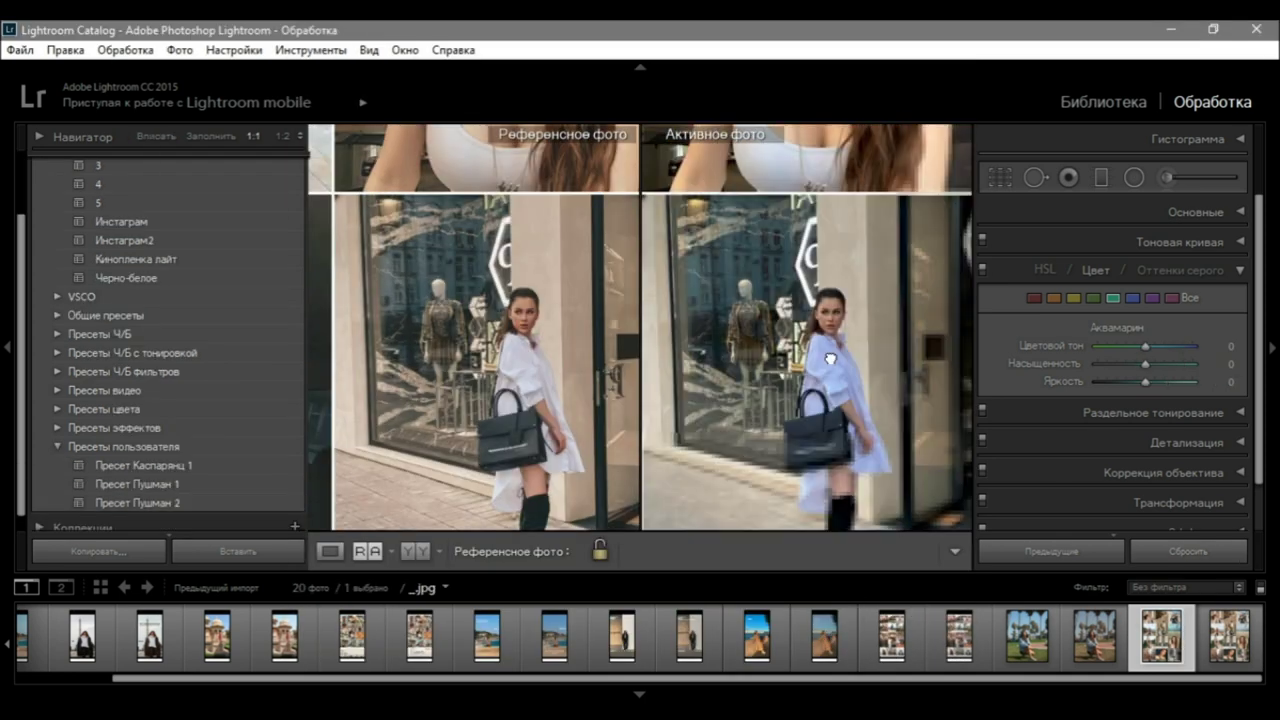
click(1200, 211)
drag(1126, 408, 1155, 426)
drag(1154, 462, 1160, 464)
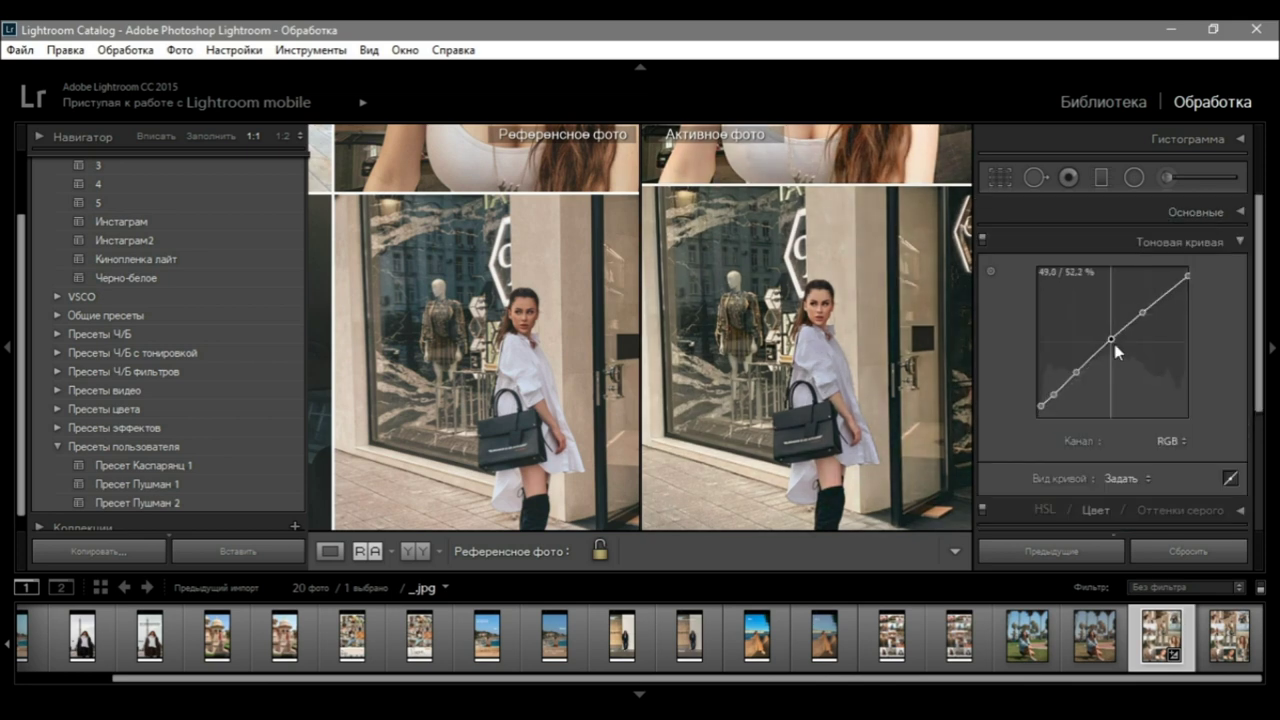
click(1120, 243)
click(1119, 270)
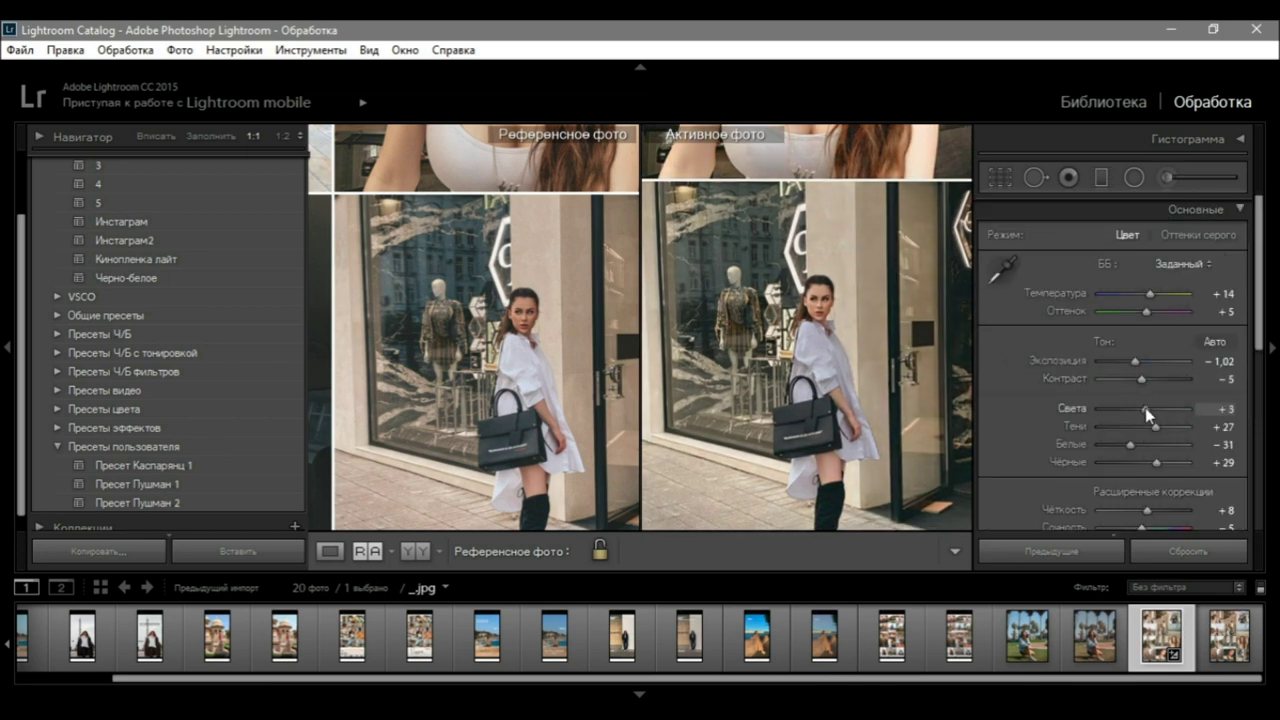
Set the collage's highlights to +23, contrast to −25 and exposure to −1.67.
drag(1146, 410, 1158, 410)
drag(1142, 378, 1132, 379)
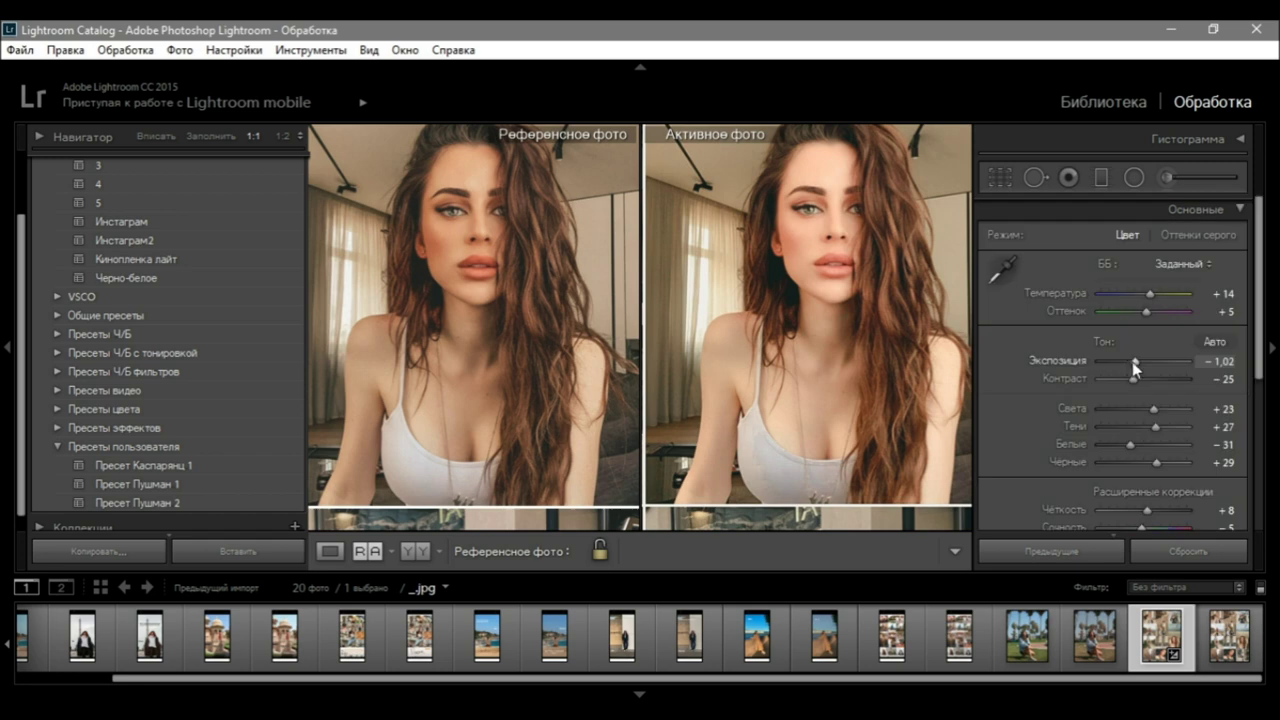
drag(1134, 363, 1131, 366)
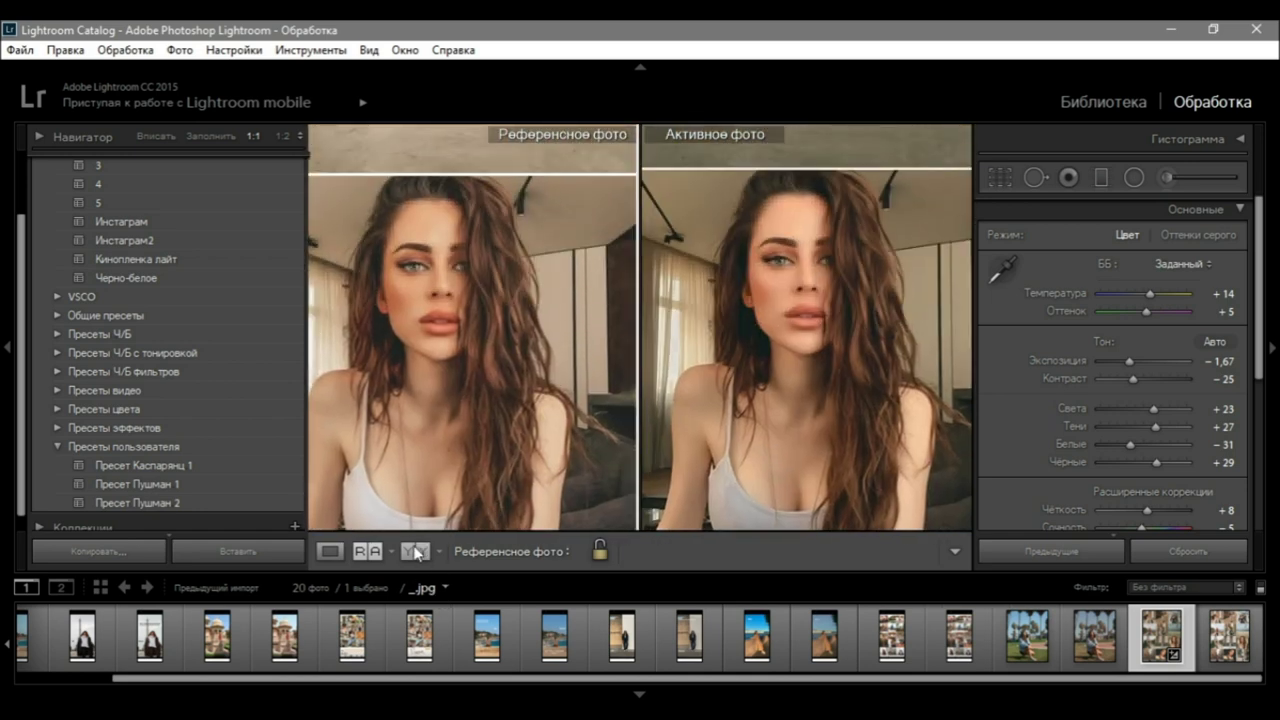
Compare the long-haired portrait before and after the edit in the different split layouts and against the reference photo.
click(416, 552)
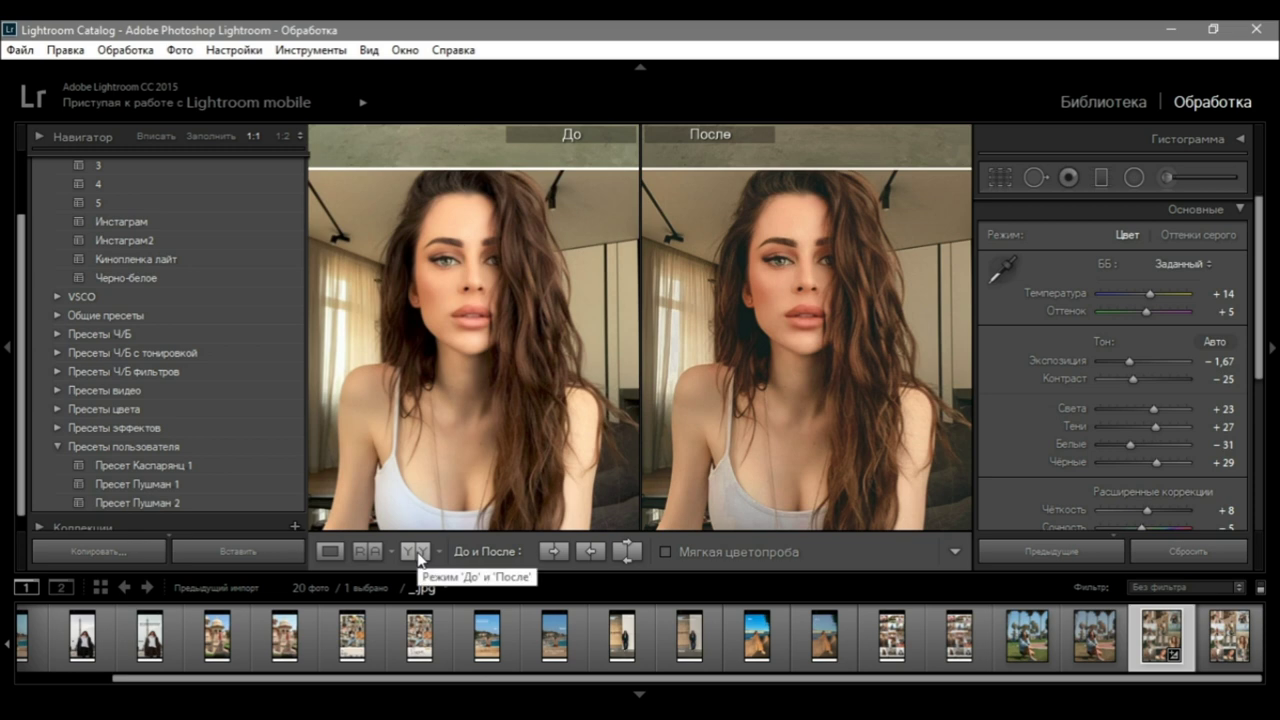
click(416, 552)
click(416, 552)
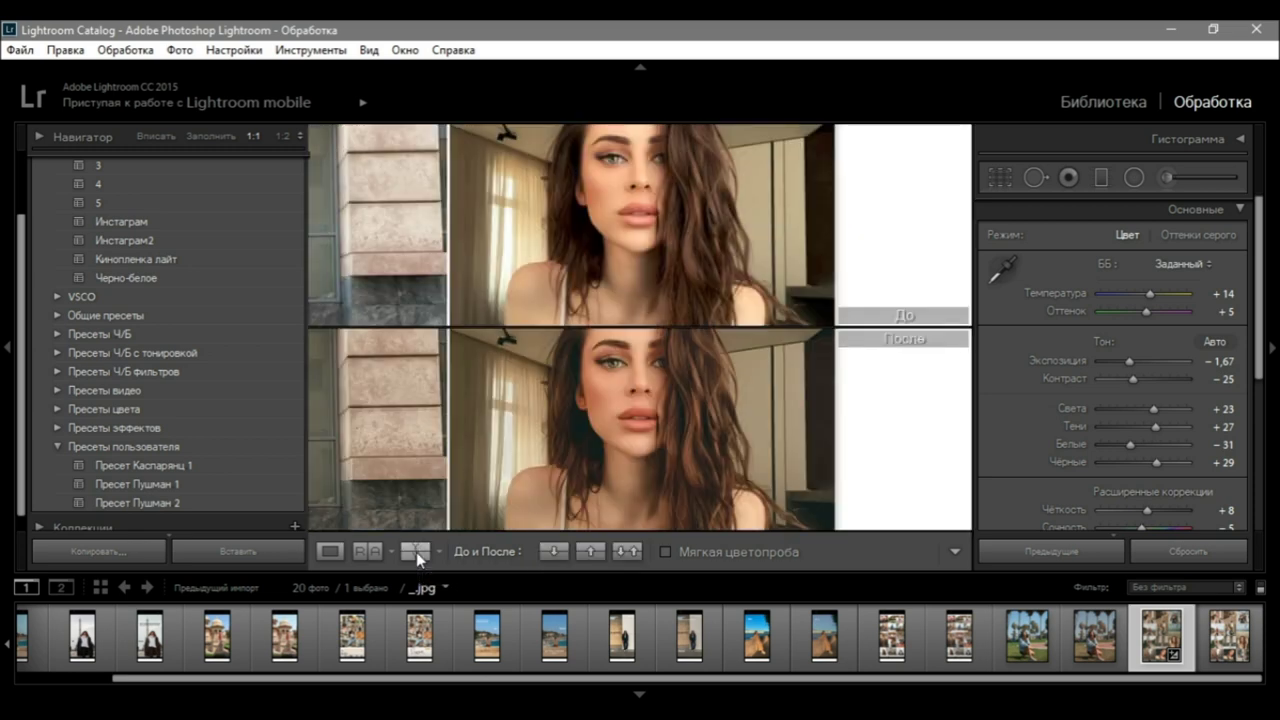
click(416, 552)
click(416, 552)
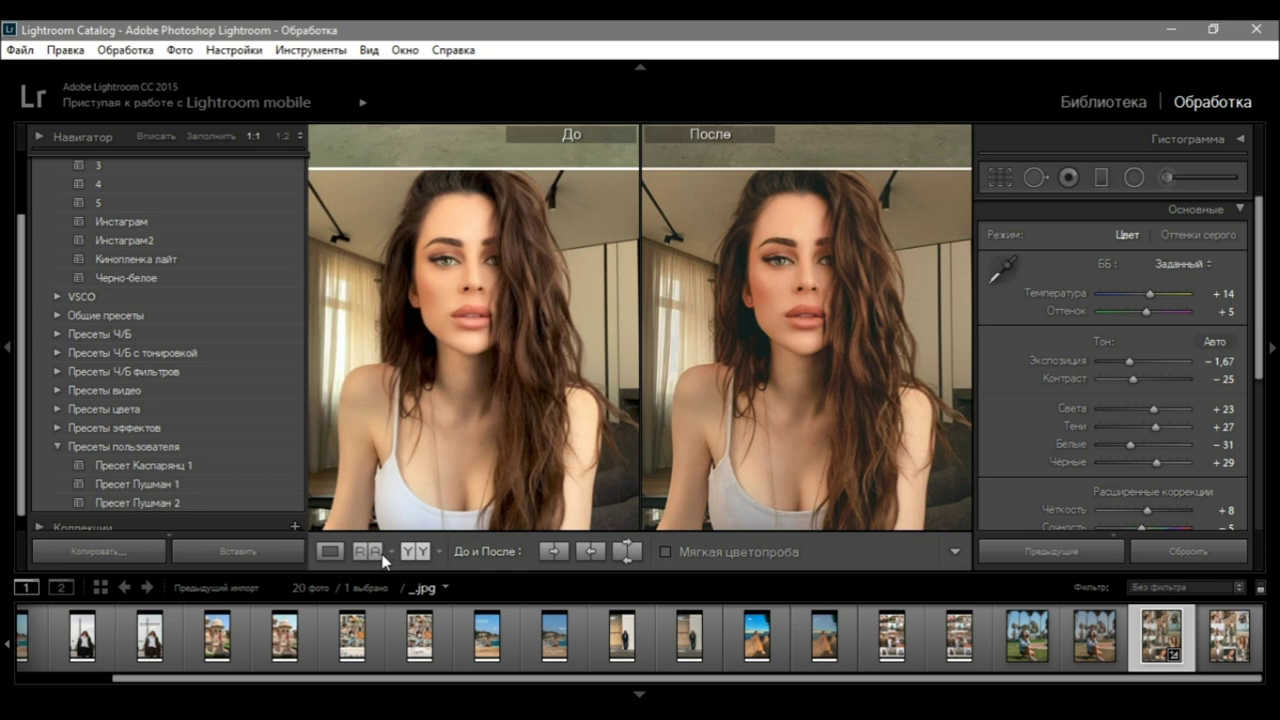
click(370, 556)
click(416, 552)
click(372, 556)
click(372, 556)
click(372, 556)
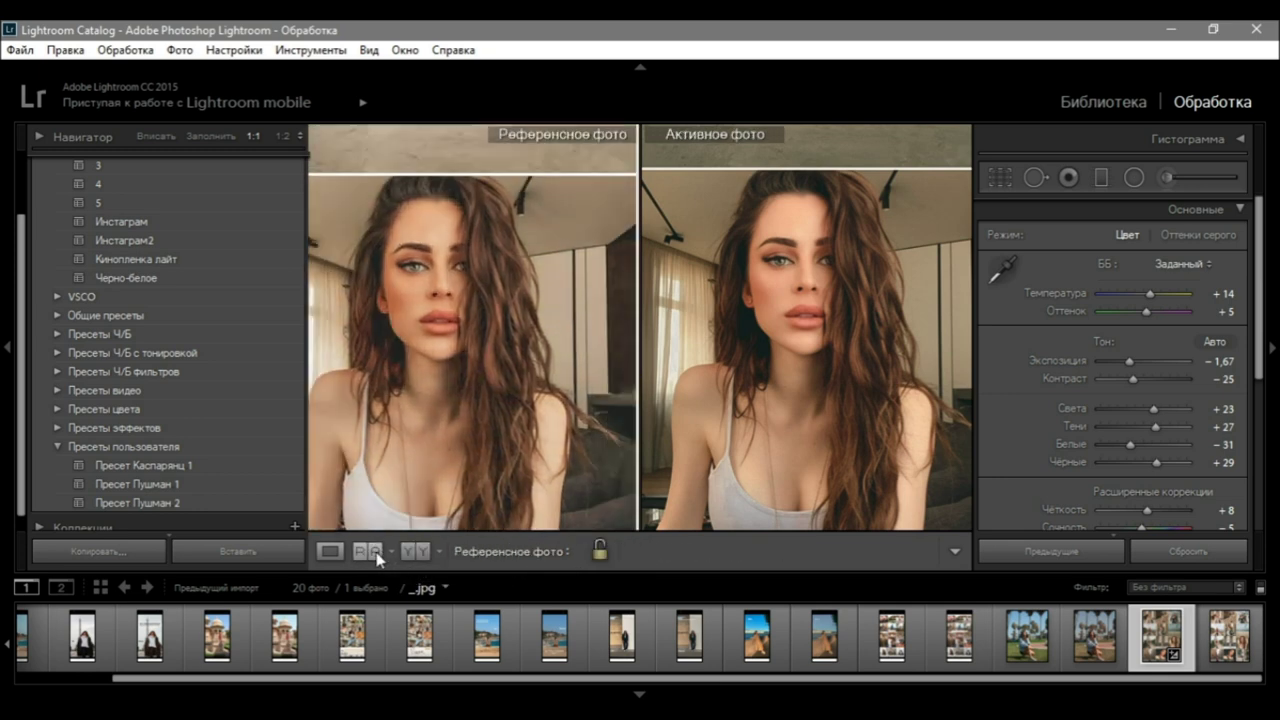
Return to the single-photo view and save the current settings as a user preset named "Пресет Пушман 3".
click(330, 551)
scroll(290, 200, up, 2)
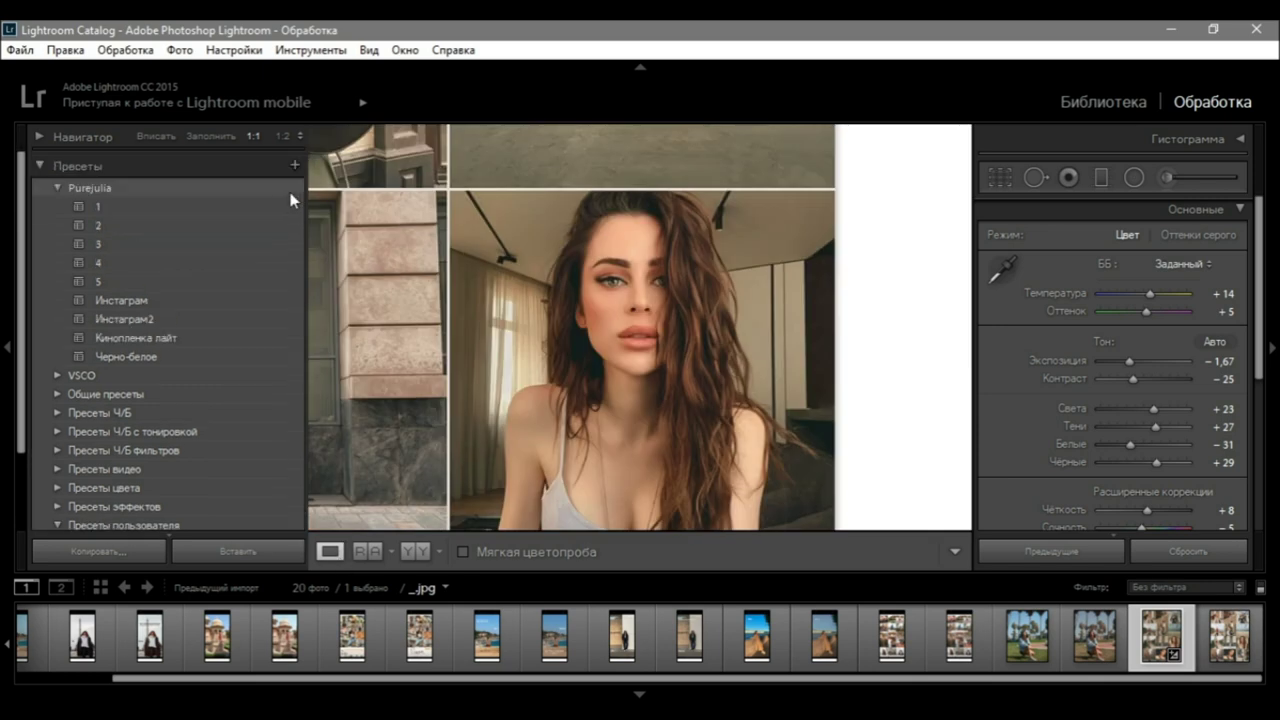
click(294, 165)
text(Пресет Пушман 3)
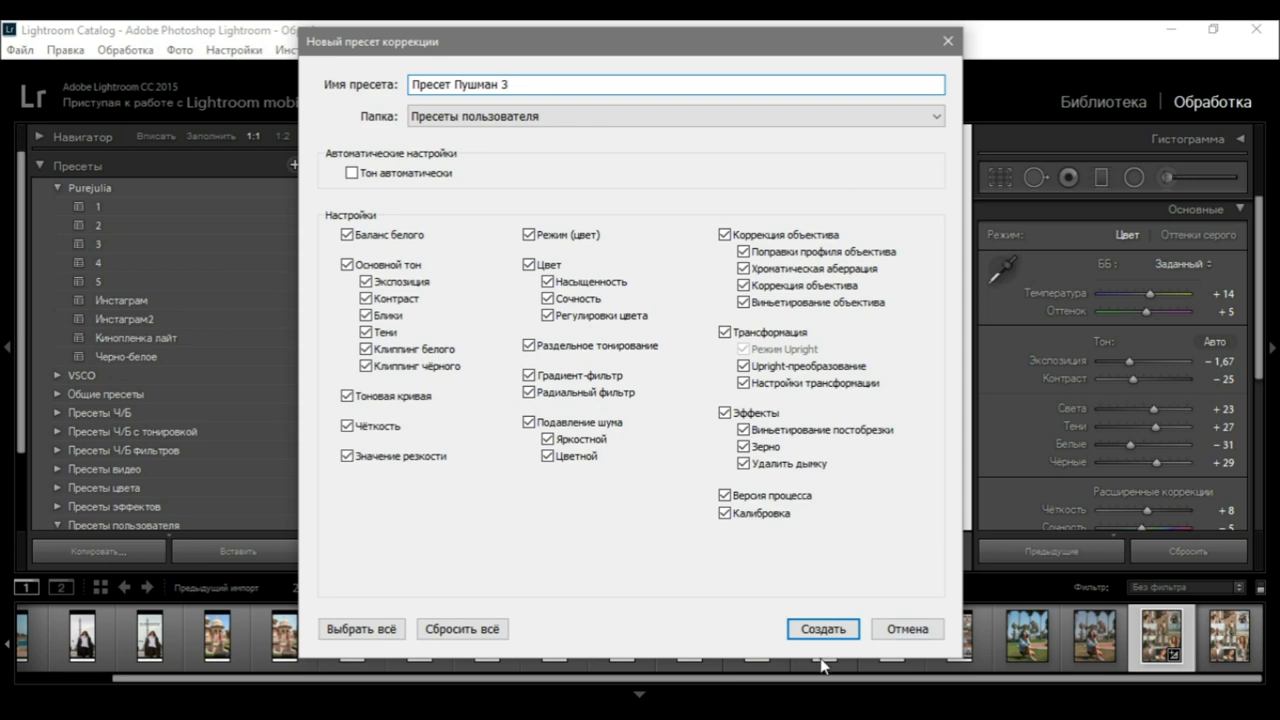
click(824, 632)
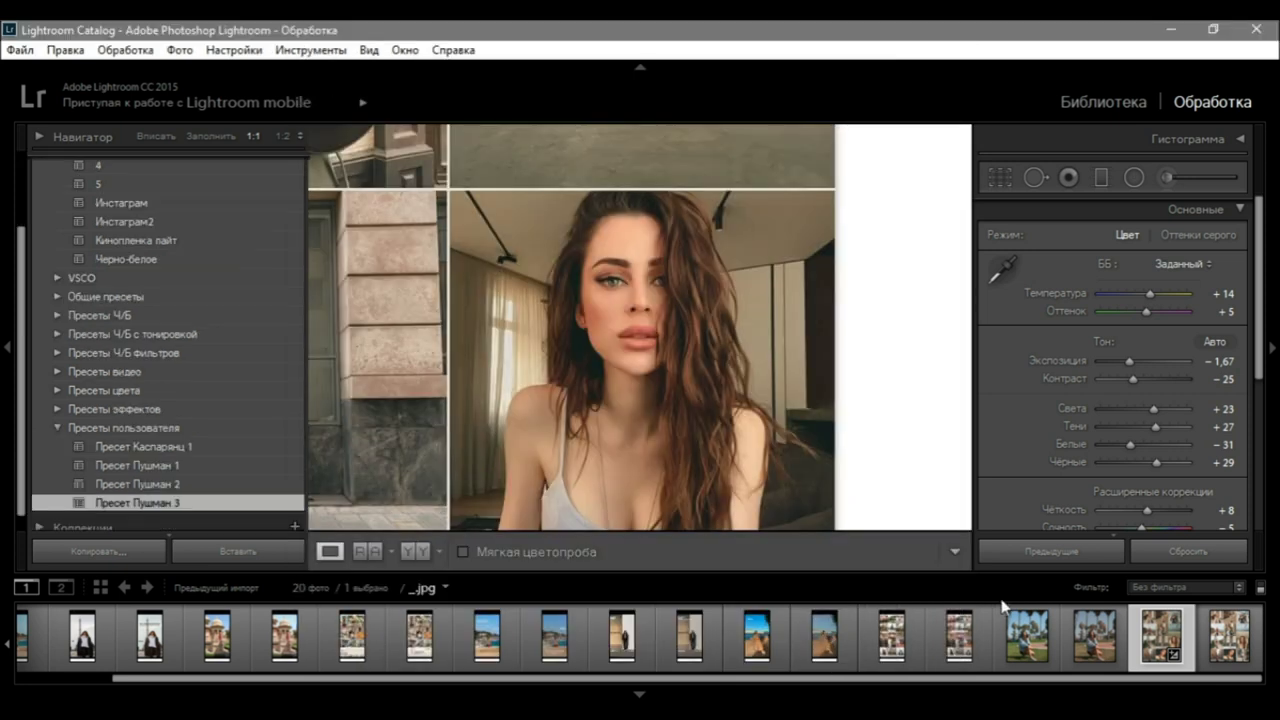
Select the "До" Chanel screenshot as the active photo and set its "После" version as the reference photo beside it.
click(824, 637)
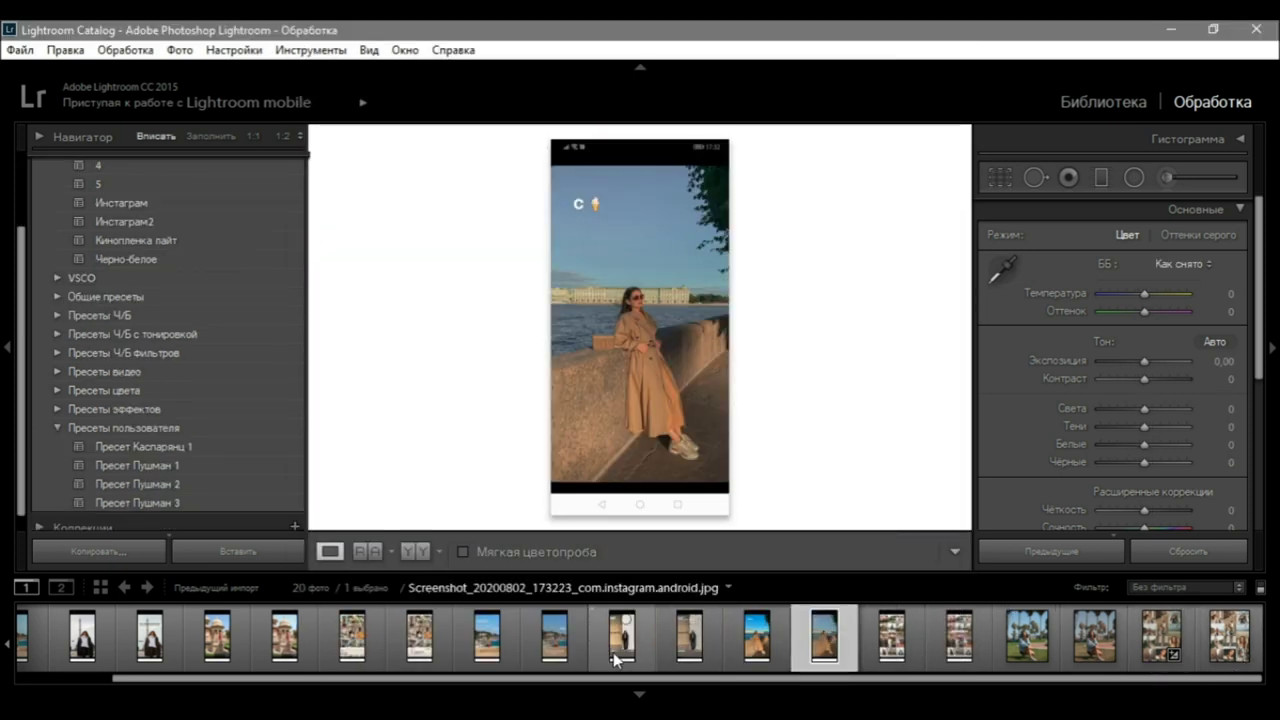
click(621, 643)
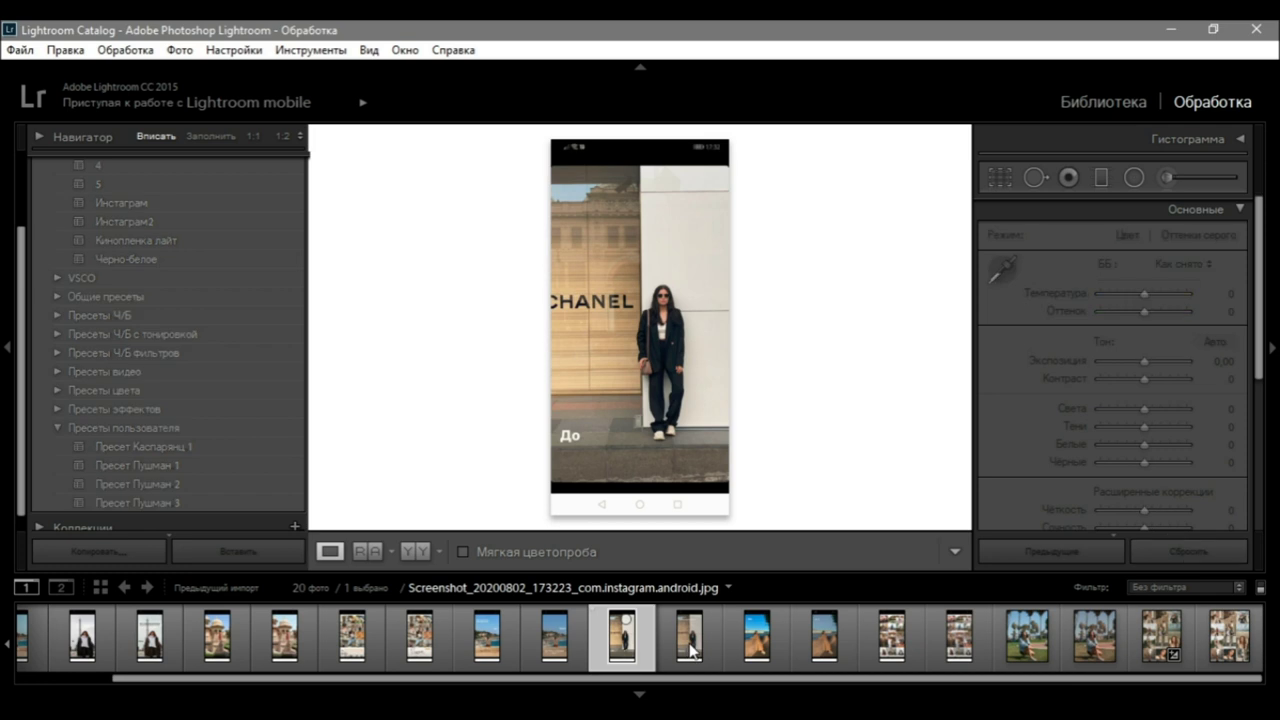
click(686, 643)
click(638, 655)
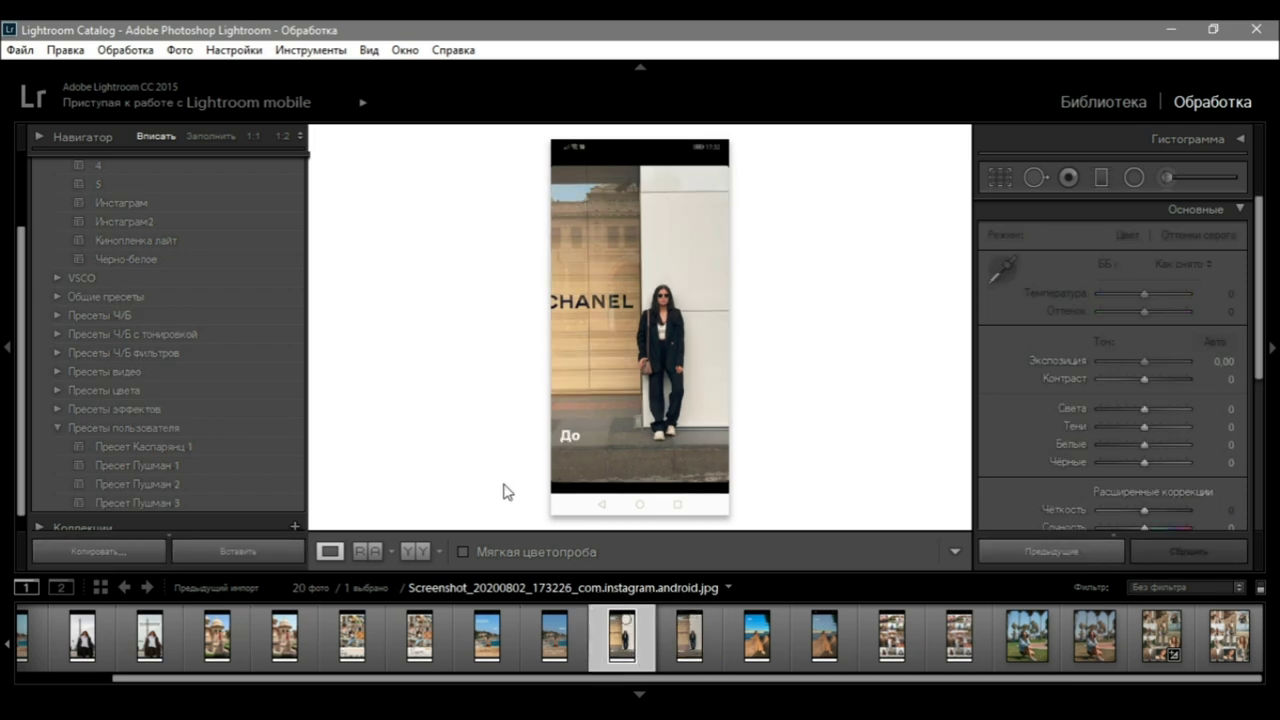
click(367, 552)
drag(689, 637, 600, 497)
click(529, 355)
click(820, 303)
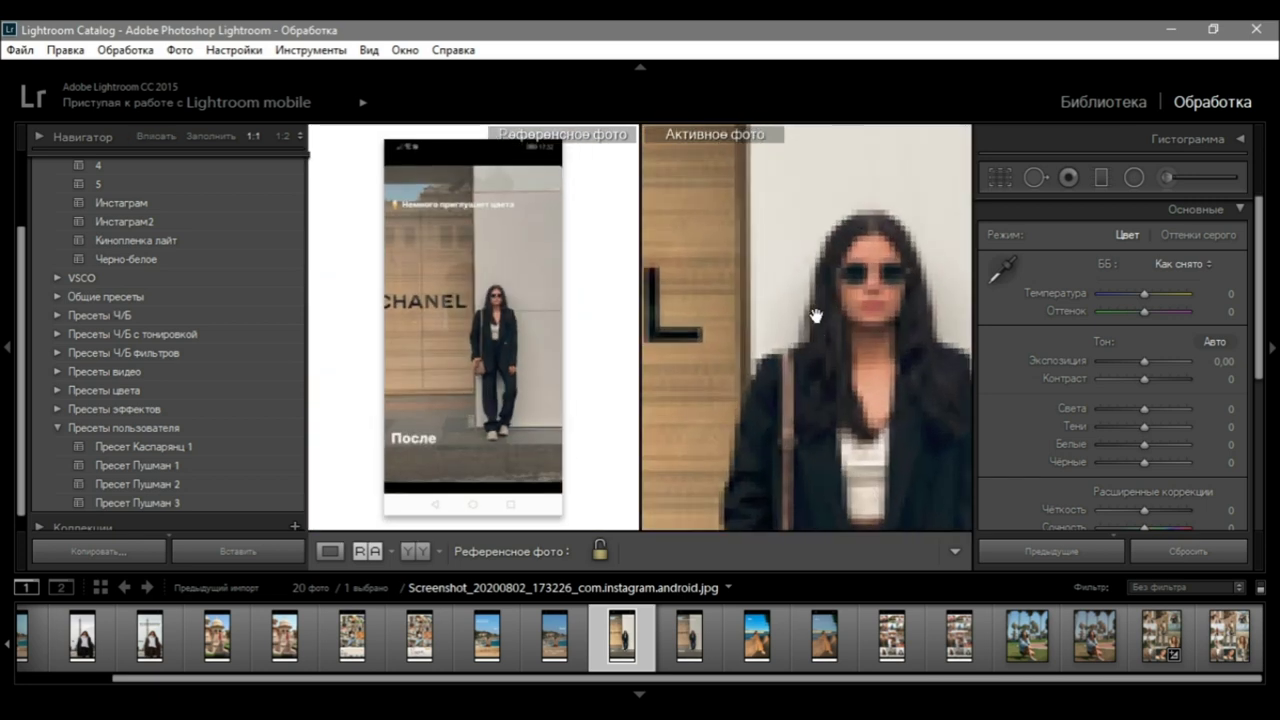
Line up the "До" and "После" Chanel portraits close up and set the active photo's contrast to −68.
click(475, 339)
drag(520, 271, 509, 500)
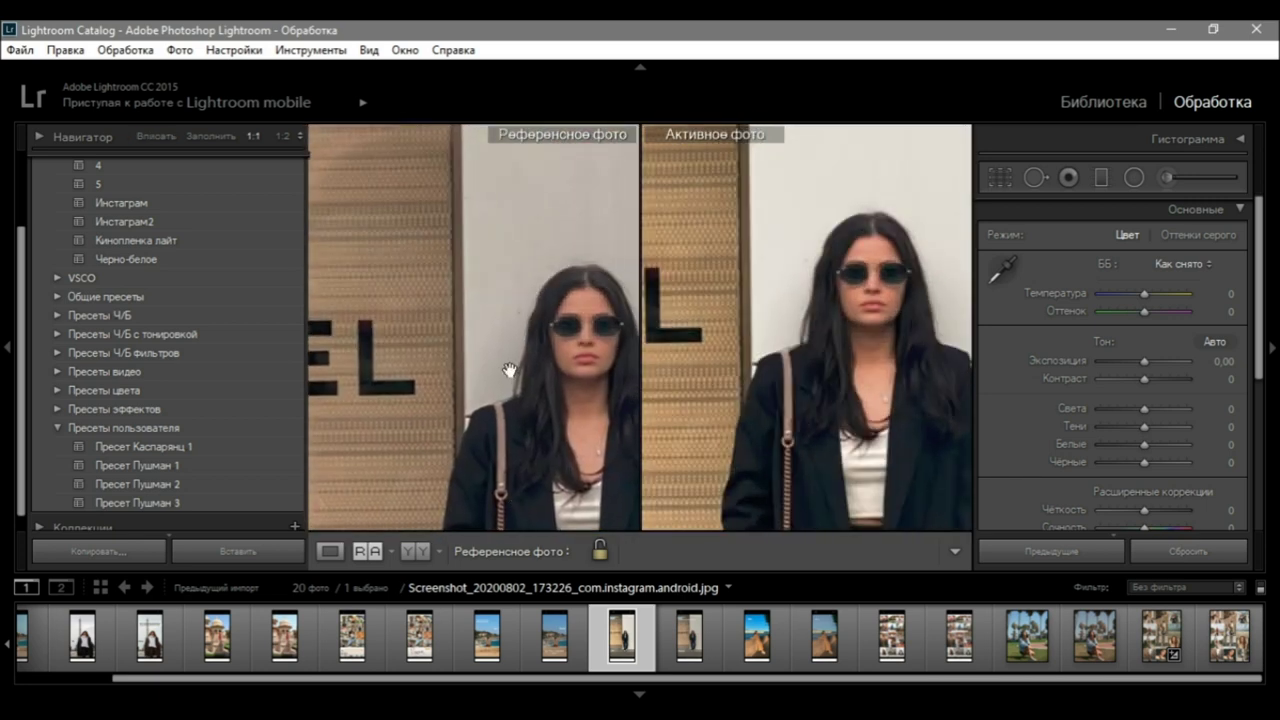
drag(509, 371, 464, 336)
drag(626, 346, 615, 306)
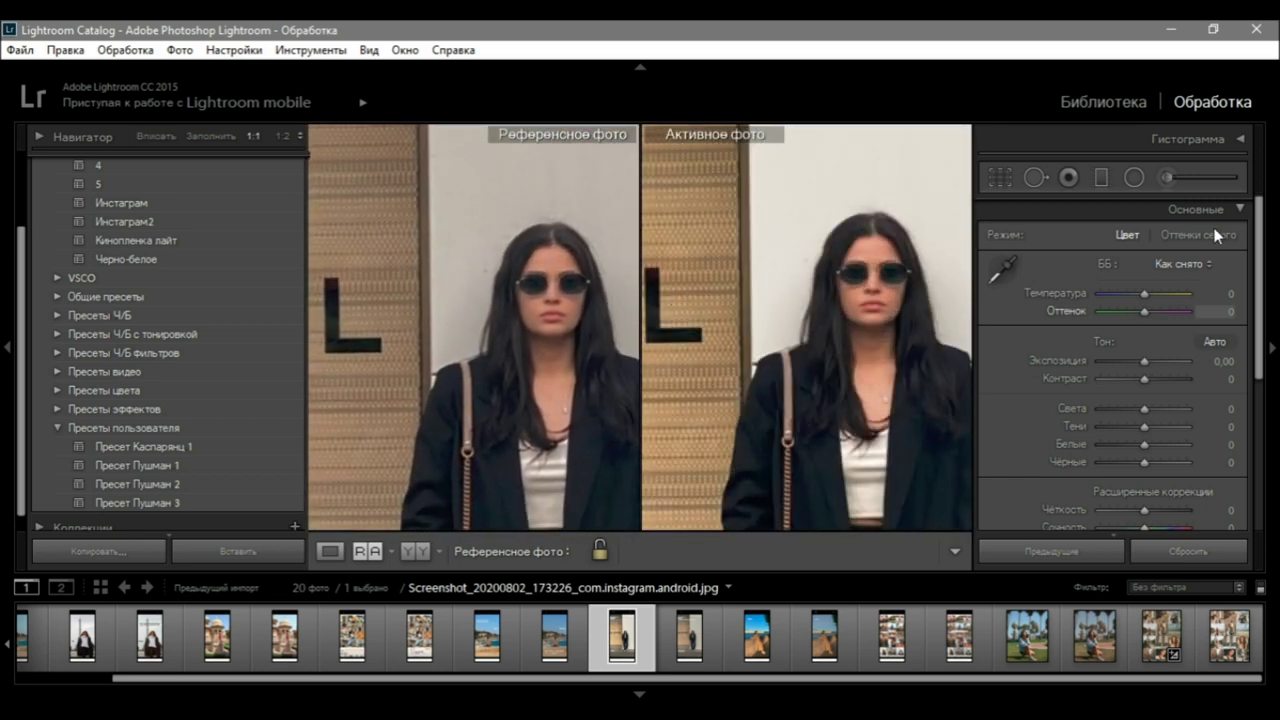
click(1113, 384)
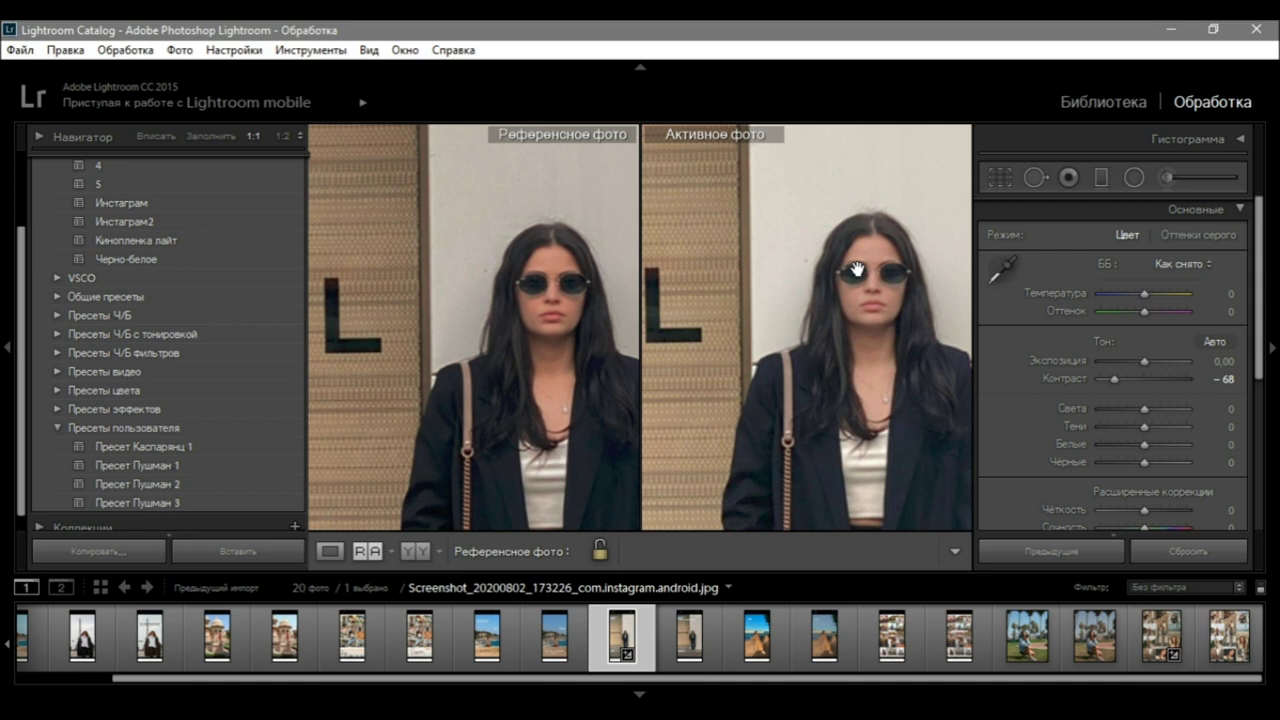
Shape the Chanel photo's RGB tone curve with shadow, midtone and highlight points, lifting the black point slightly.
click(1239, 210)
click(1238, 241)
click(1043, 411)
click(1054, 403)
drag(1120, 340, 1139, 317)
mouse_move(1086, 373)
mouse_down()
mouse_move(1091, 383)
mouse_move(1086, 373)
mouse_up()
click(1235, 242)
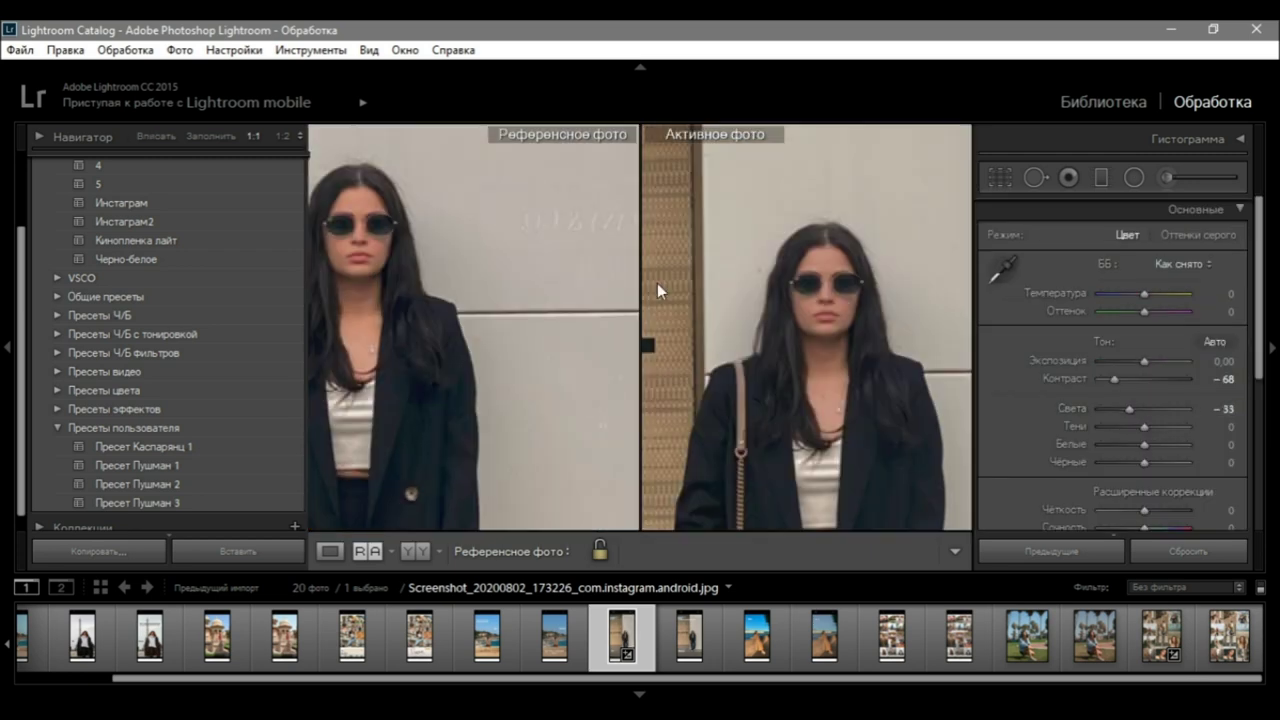
Set the highlights to −33, whites to +27, blacks to −16 and temperature to +2, and compare the hands and bag with the reference photo.
mouse_move(1144, 444)
mouse_down()
mouse_move(1155, 444)
mouse_move(1137, 464)
mouse_up()
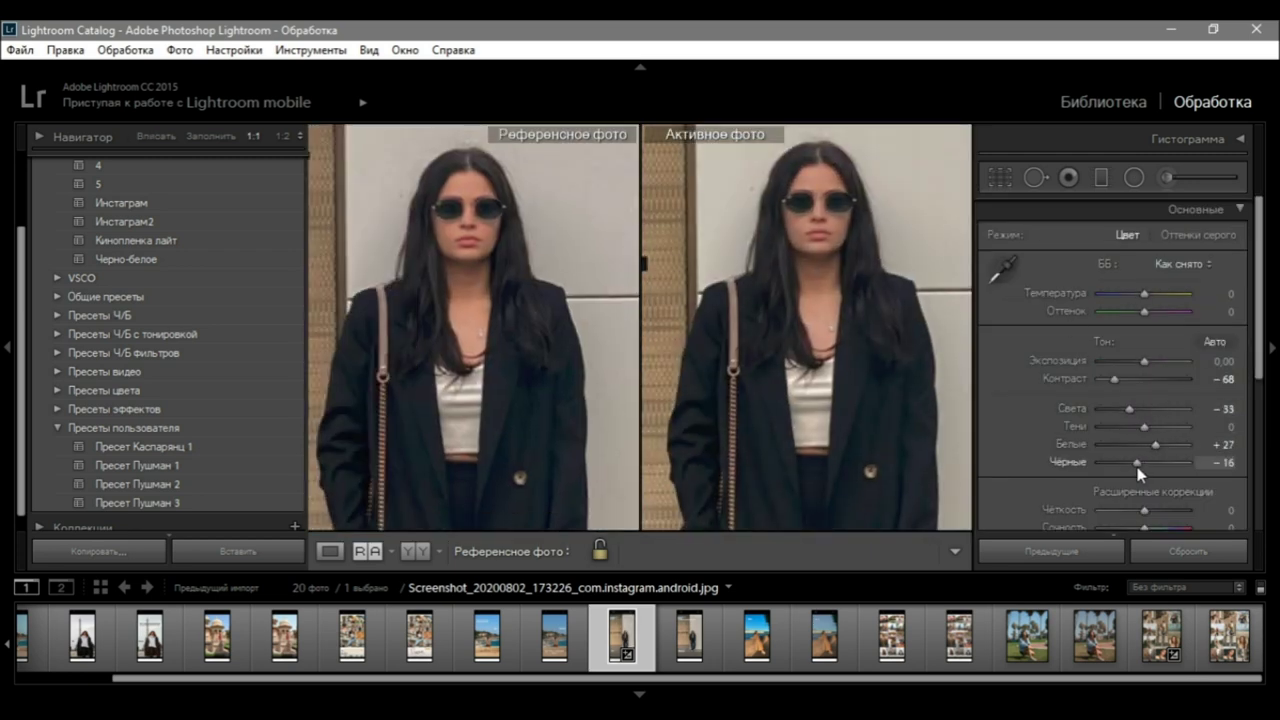
drag(1144, 294, 1143, 296)
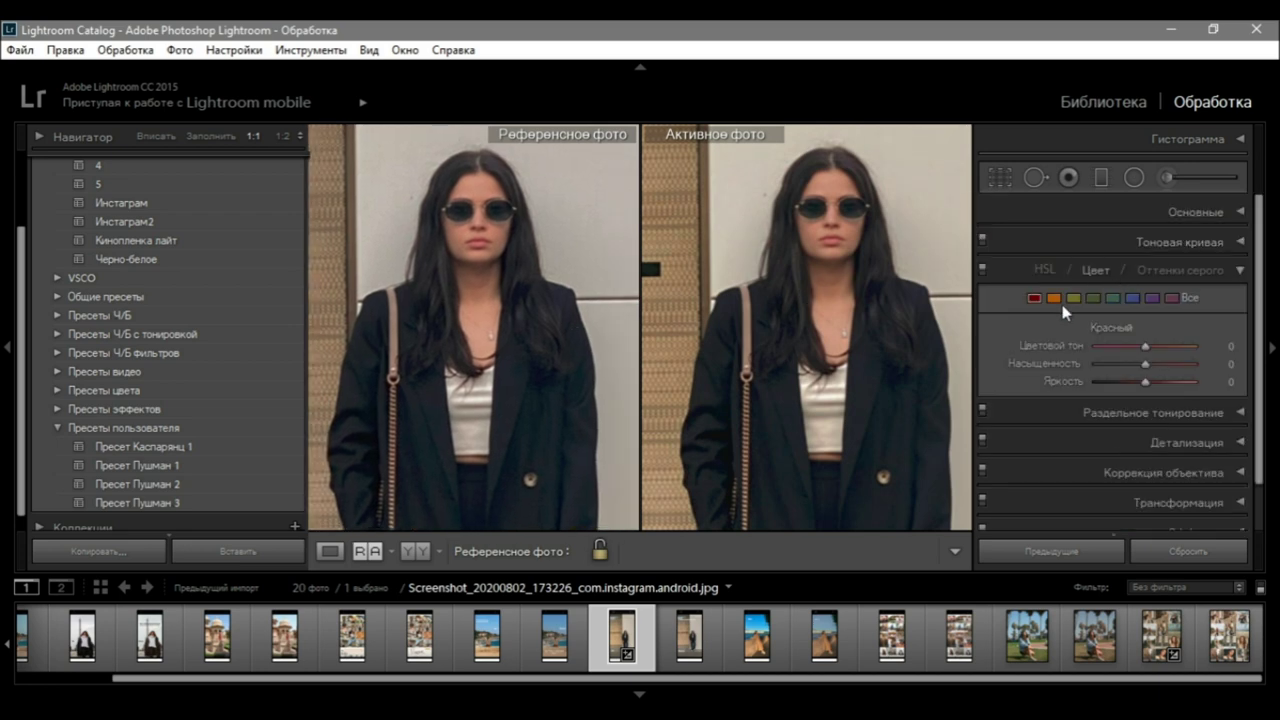
drag(820, 530, 779, 328)
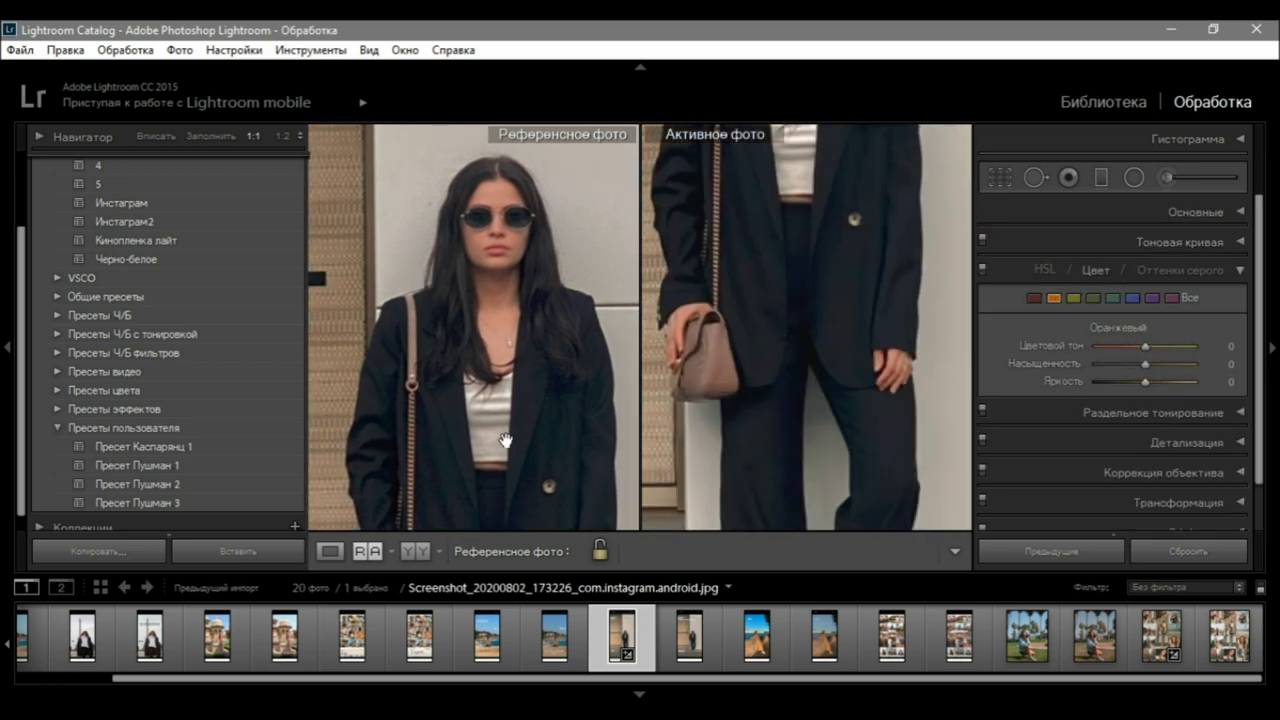
drag(508, 448, 493, 221)
drag(460, 363, 517, 338)
click(478, 421)
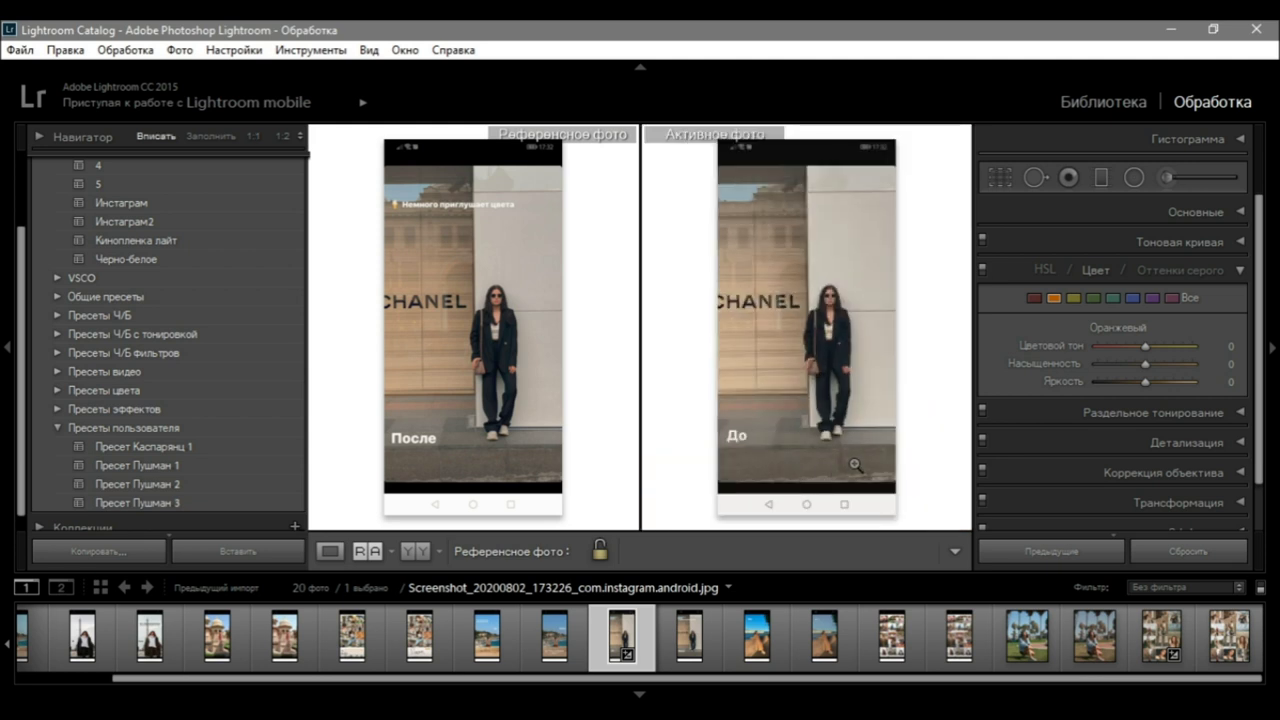
Save the Chanel photo's settings as a user preset named "Пресет Каспарянц 2".
scroll(280, 206, up, 5)
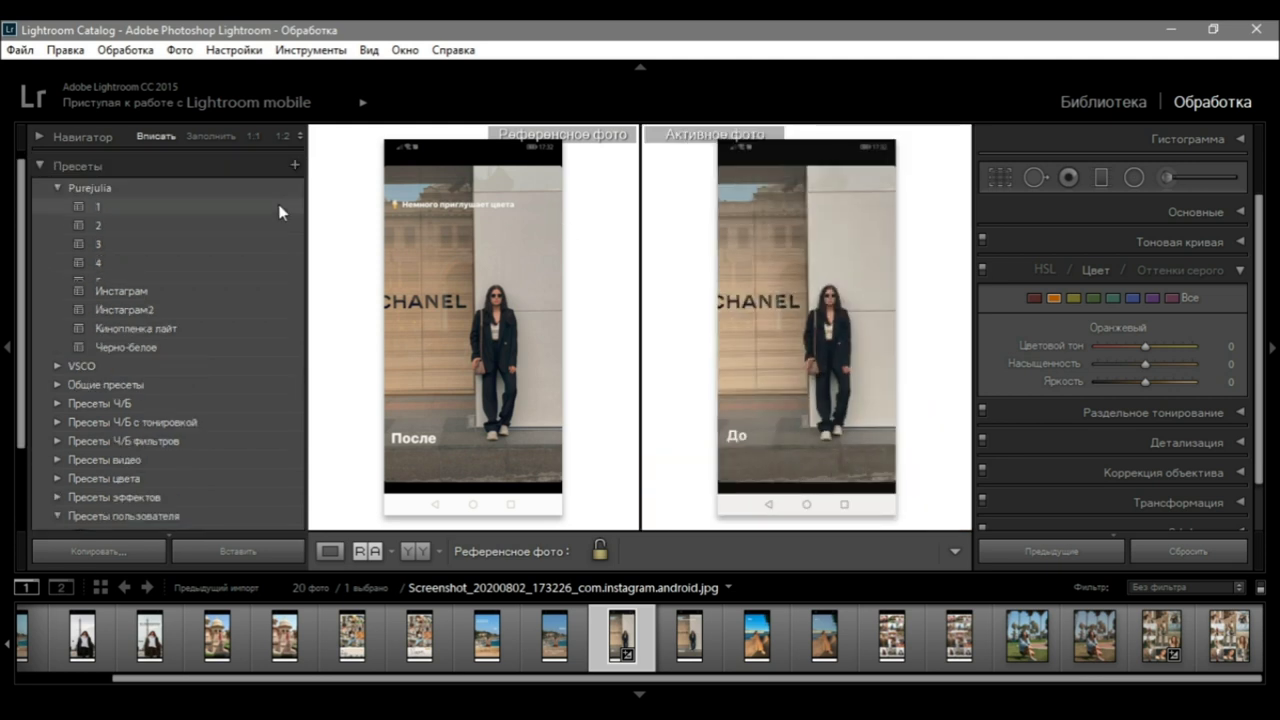
click(293, 165)
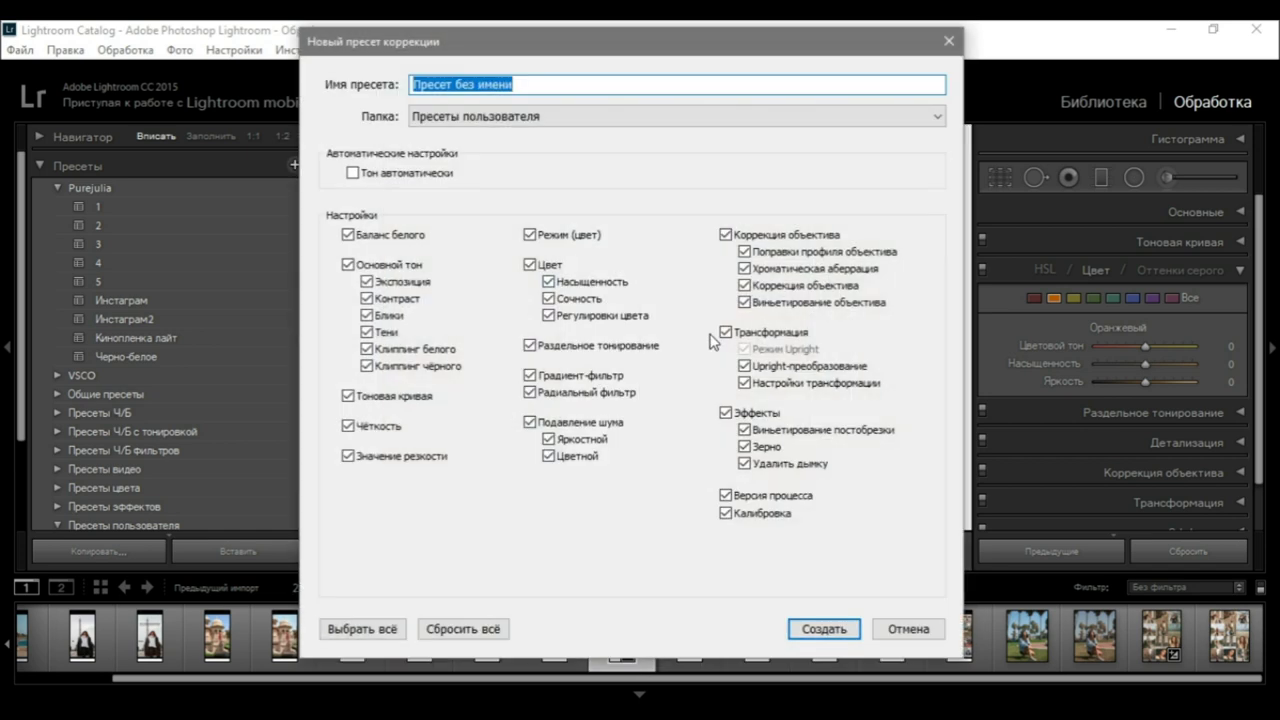
text(Пре)
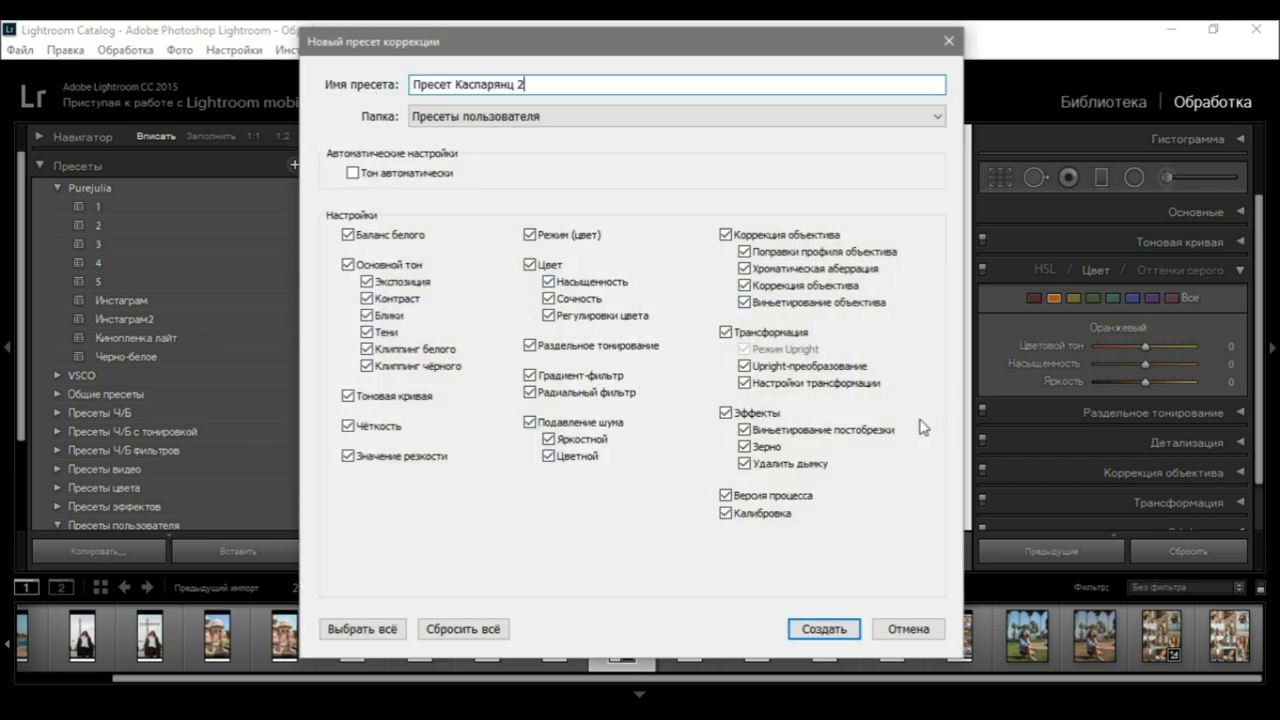
click(820, 638)
click(734, 391)
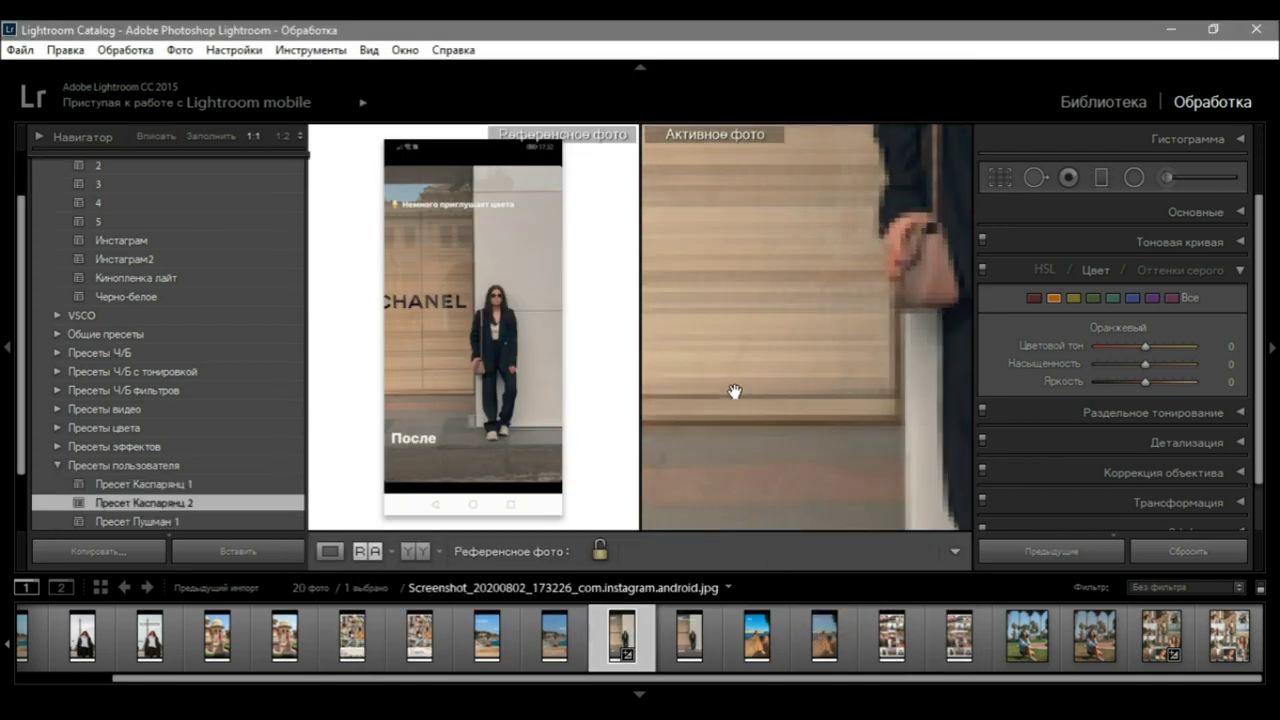
click(822, 394)
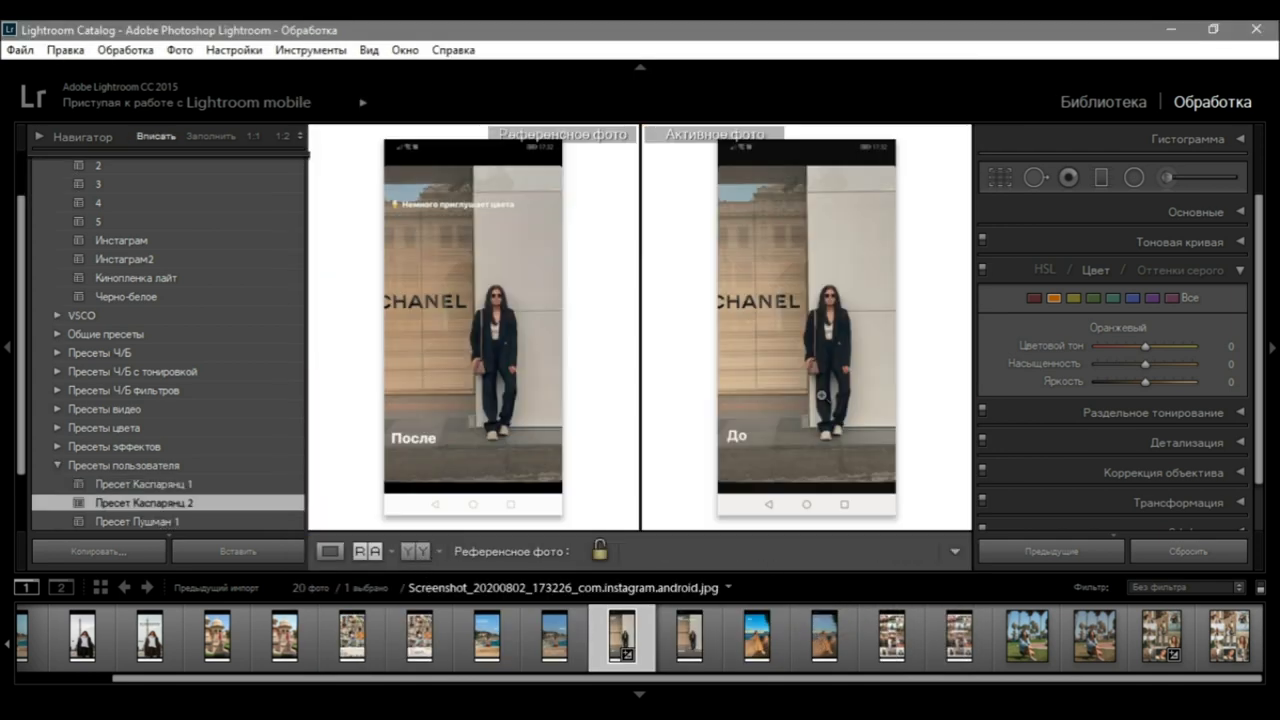
Make the seaside "До" screenshot active with its "После" version as the reference photo, and apply "Пресет Каспарянц 2".
click(512, 645)
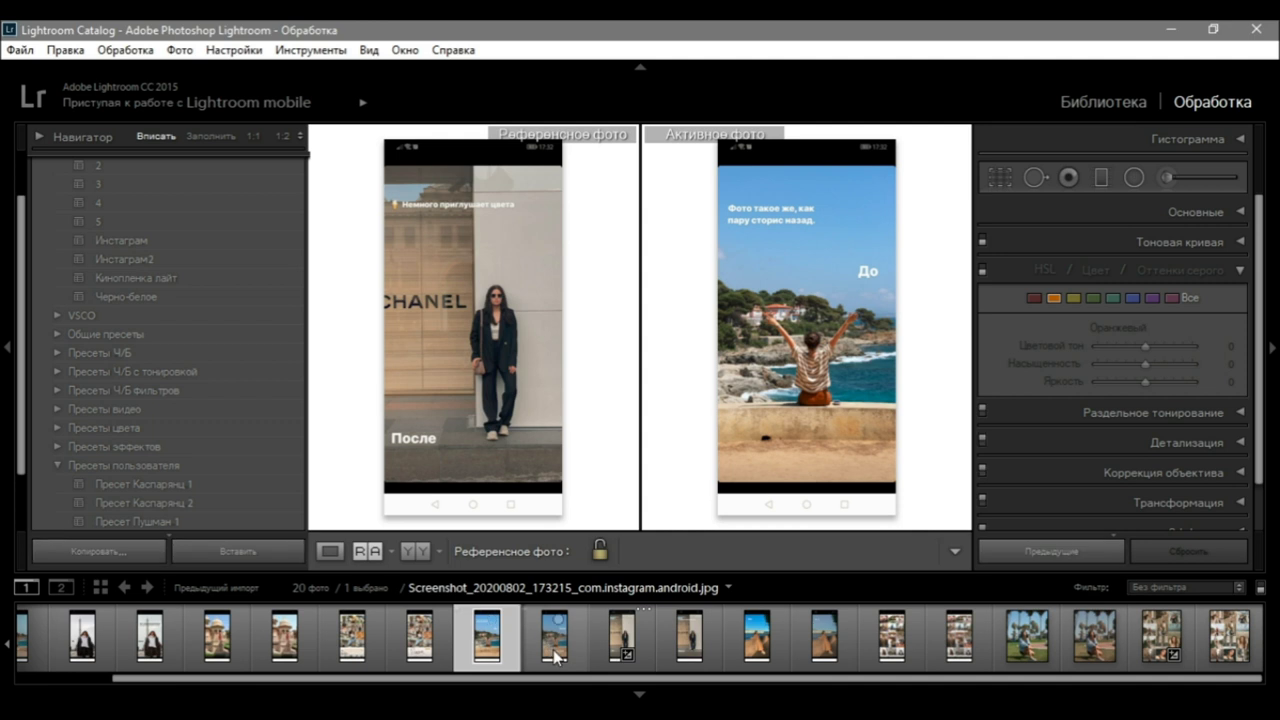
drag(571, 657, 455, 335)
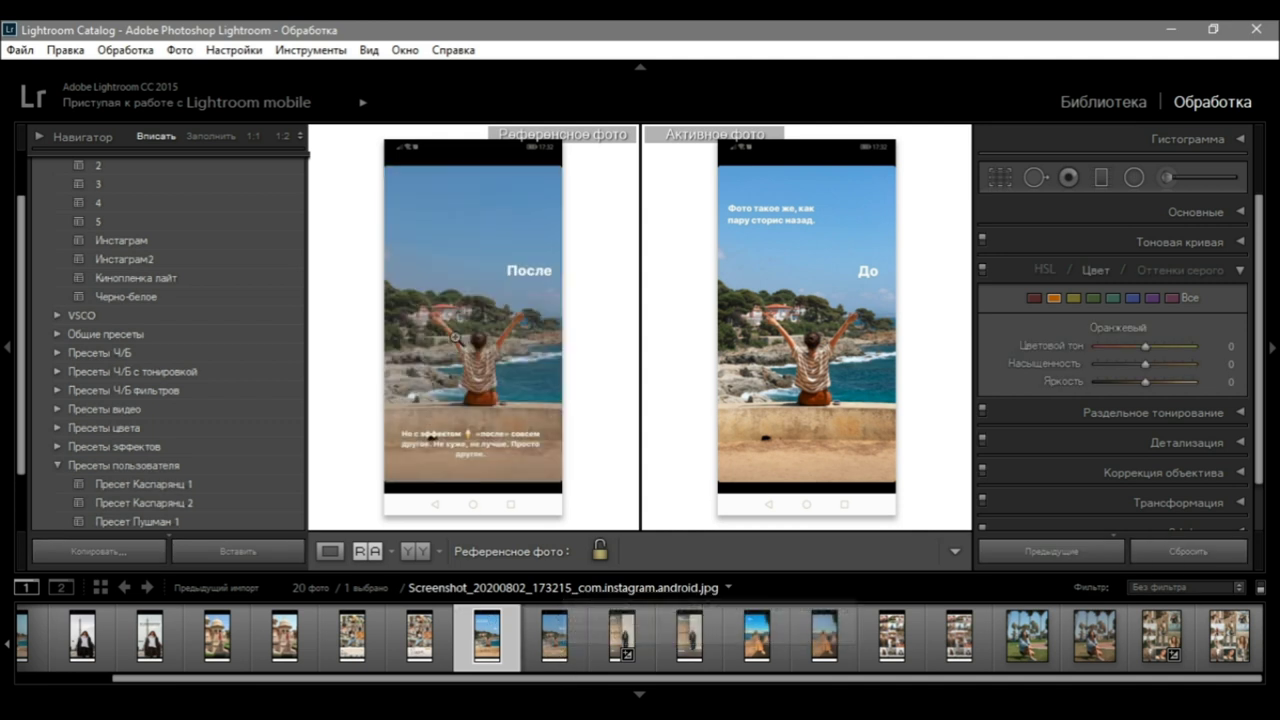
click(178, 504)
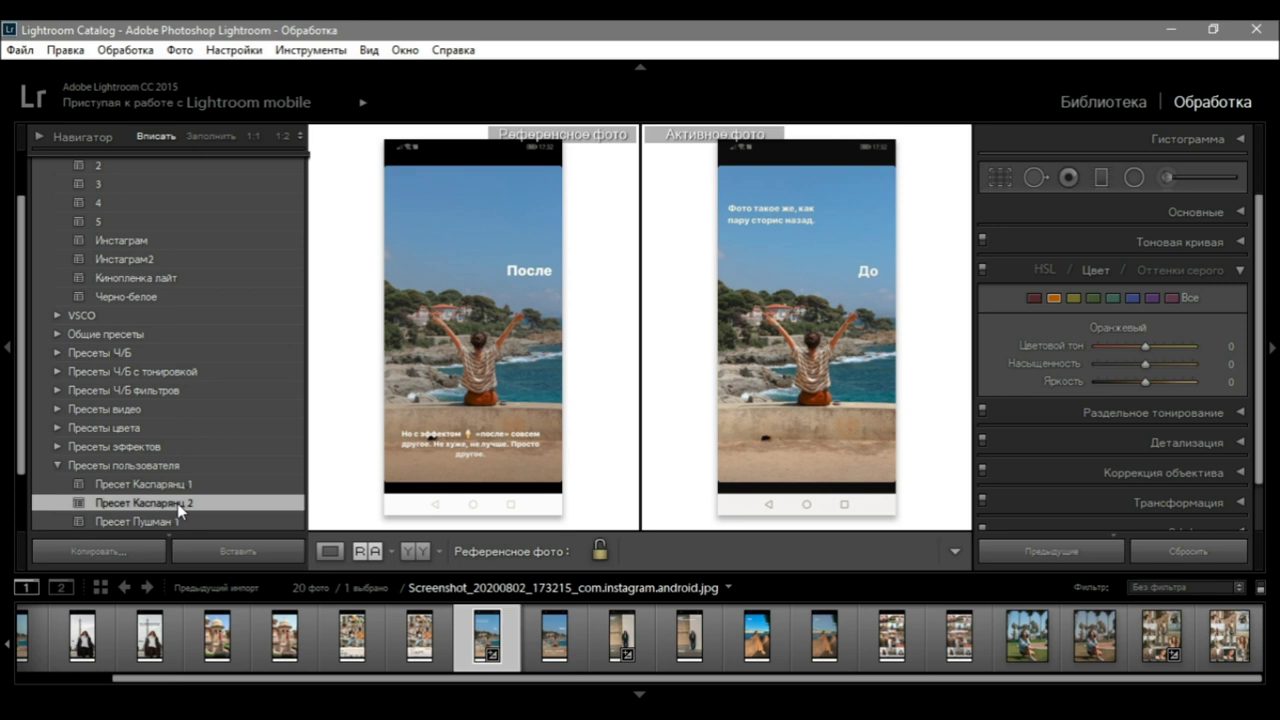
Set the seaside photo's shadows to −3 and blacks to +31 against the close-up reference, and check its tone curve.
click(872, 322)
click(463, 346)
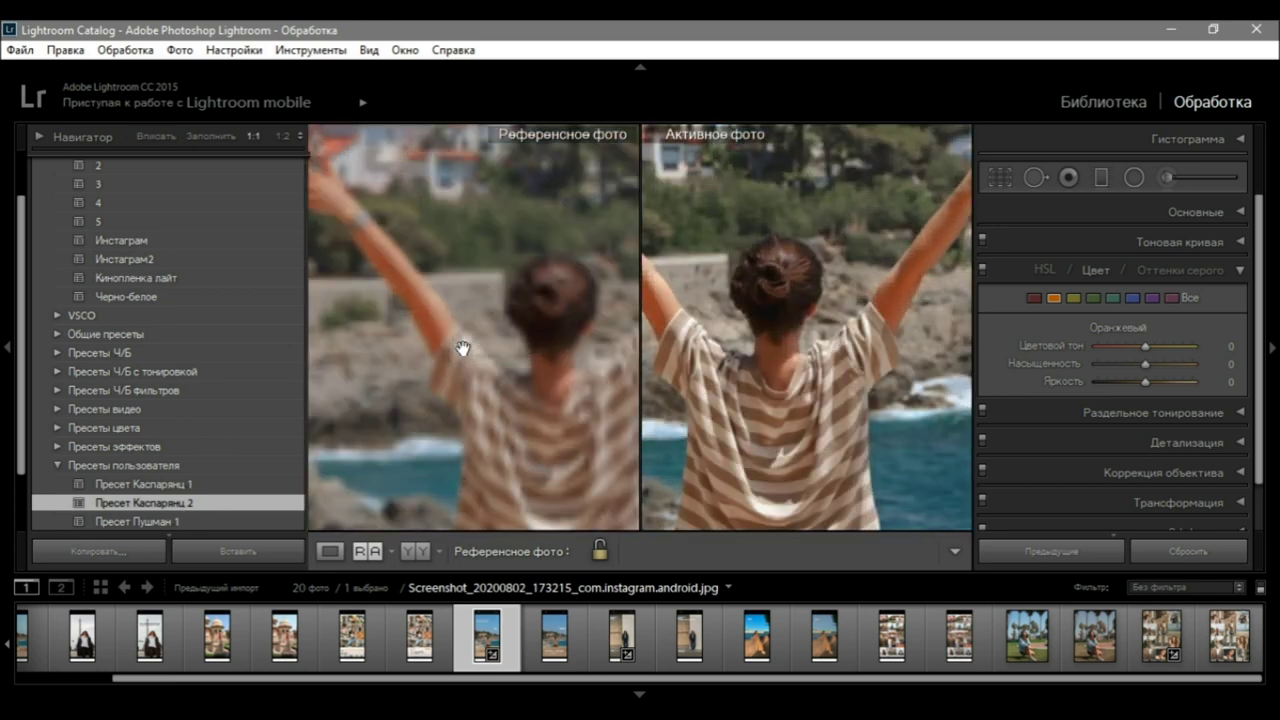
drag(886, 380, 919, 350)
click(1236, 212)
drag(1151, 462, 1146, 434)
click(1236, 212)
click(1238, 270)
click(1238, 243)
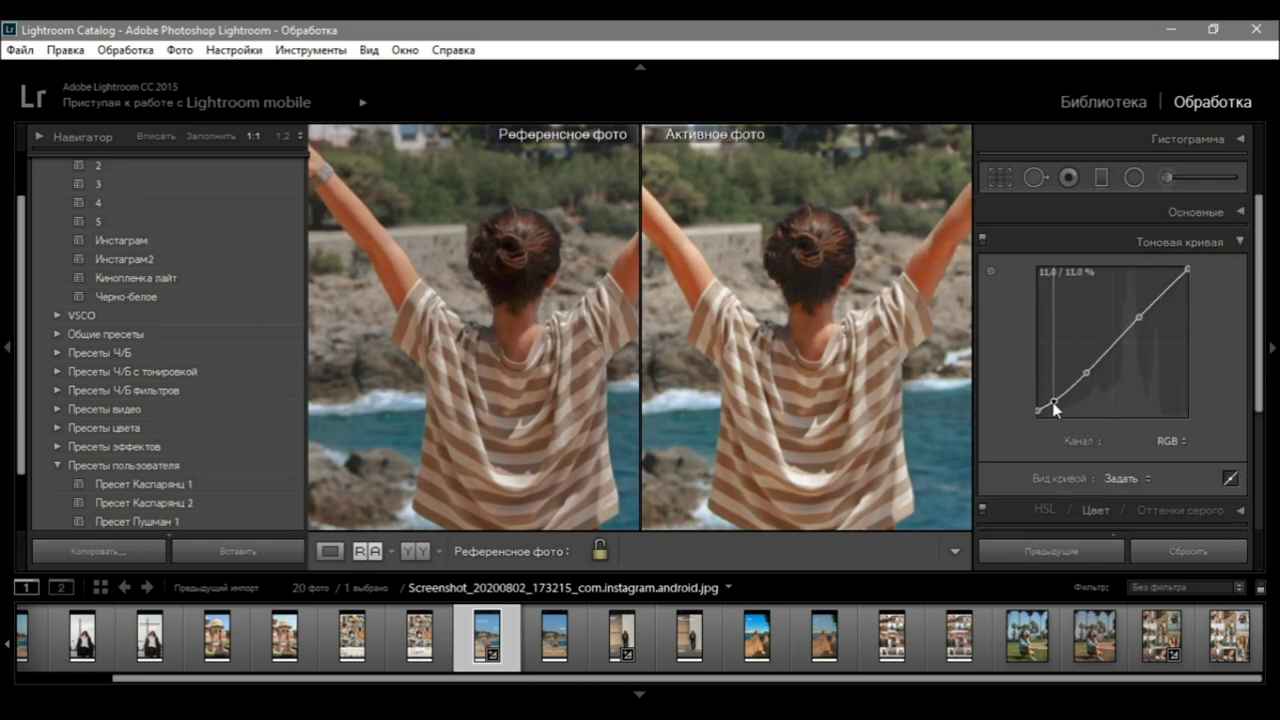
key(z)
Set the seaside photo's green saturation to −22.
click(1096, 510)
click(1133, 297)
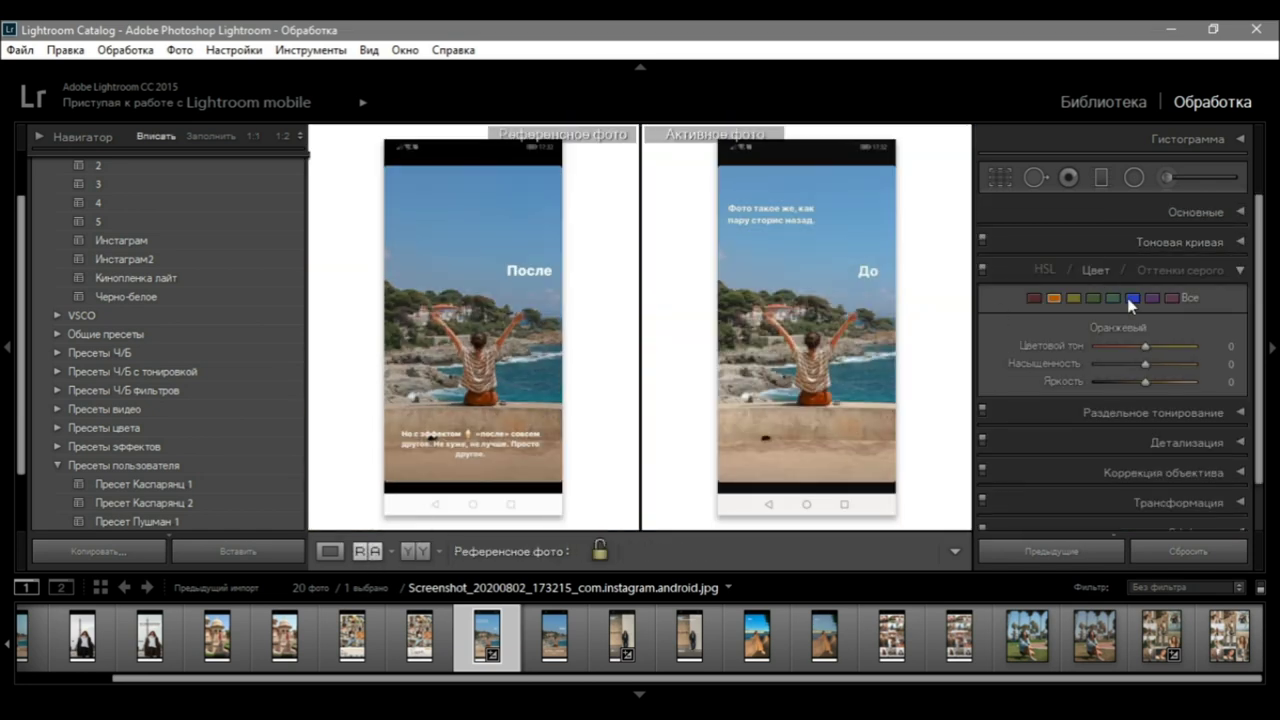
click(1093, 297)
drag(1145, 364, 1135, 364)
click(820, 330)
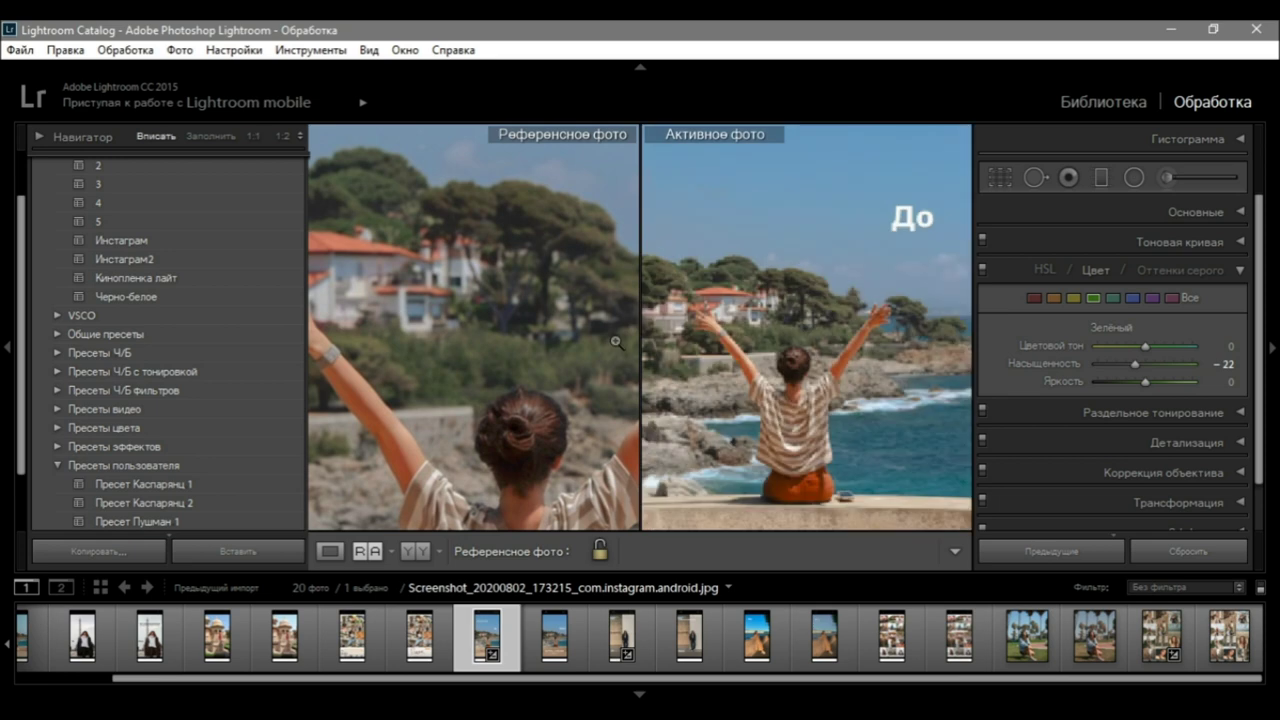
Compare the raised arms with the reference close up, and set the orange saturation to −18 and luminance to −8.
click(548, 398)
key(ctrl+1)
key(z)
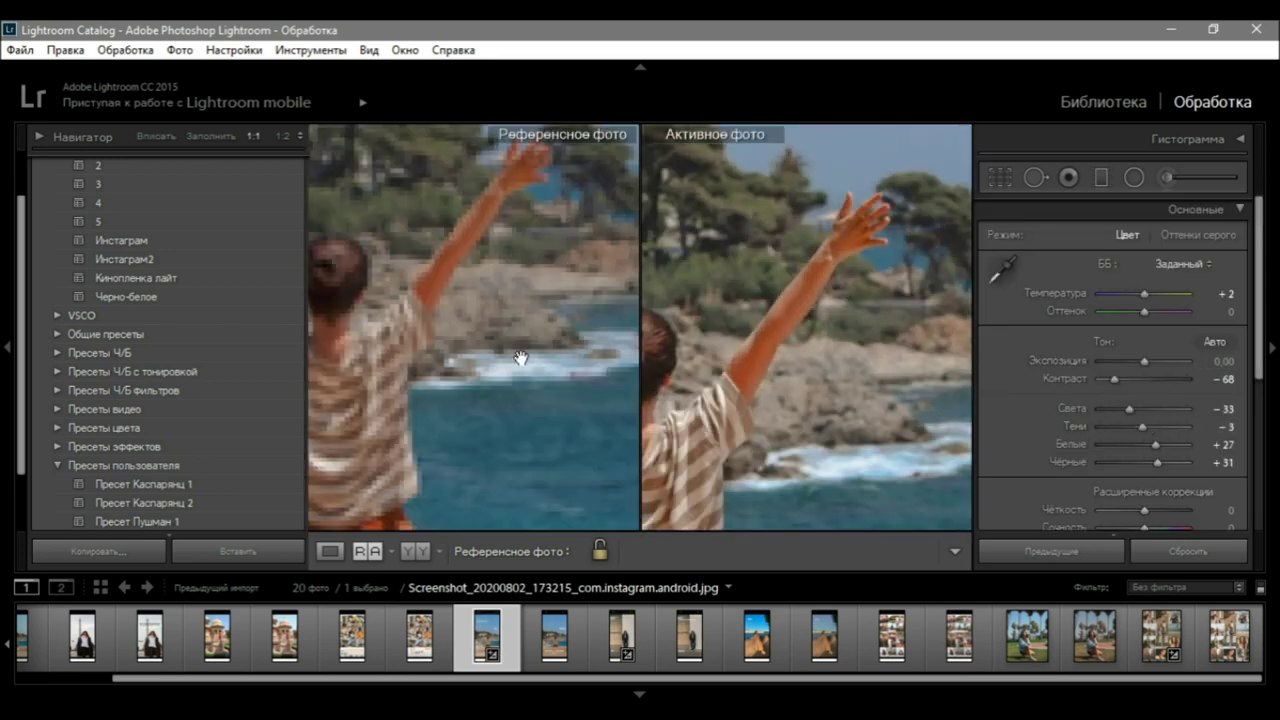
click(1196, 209)
click(1096, 270)
click(443, 385)
Compare the Chanel photo with its reference close up, and return to the seaside pair to check its basic and colour settings.
click(622, 636)
click(480, 645)
click(622, 637)
key(z)
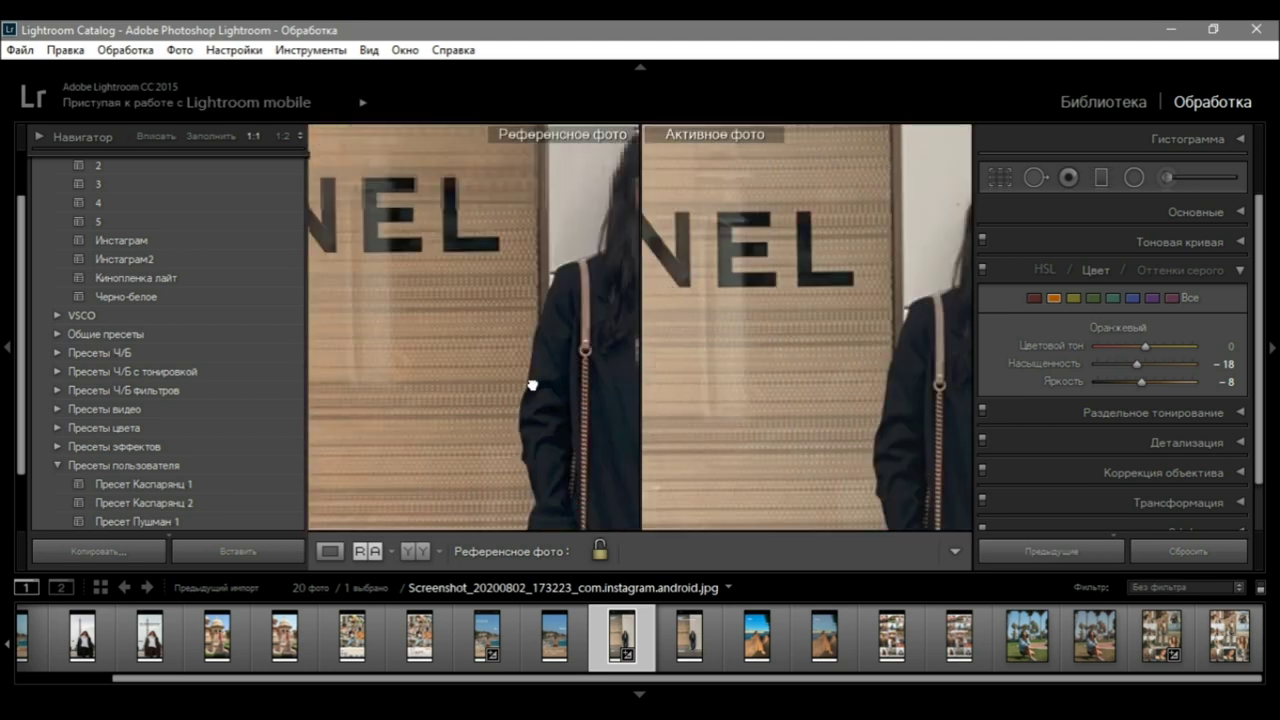
key(ctrl+1)
key(z)
key(Left)
key(Left)
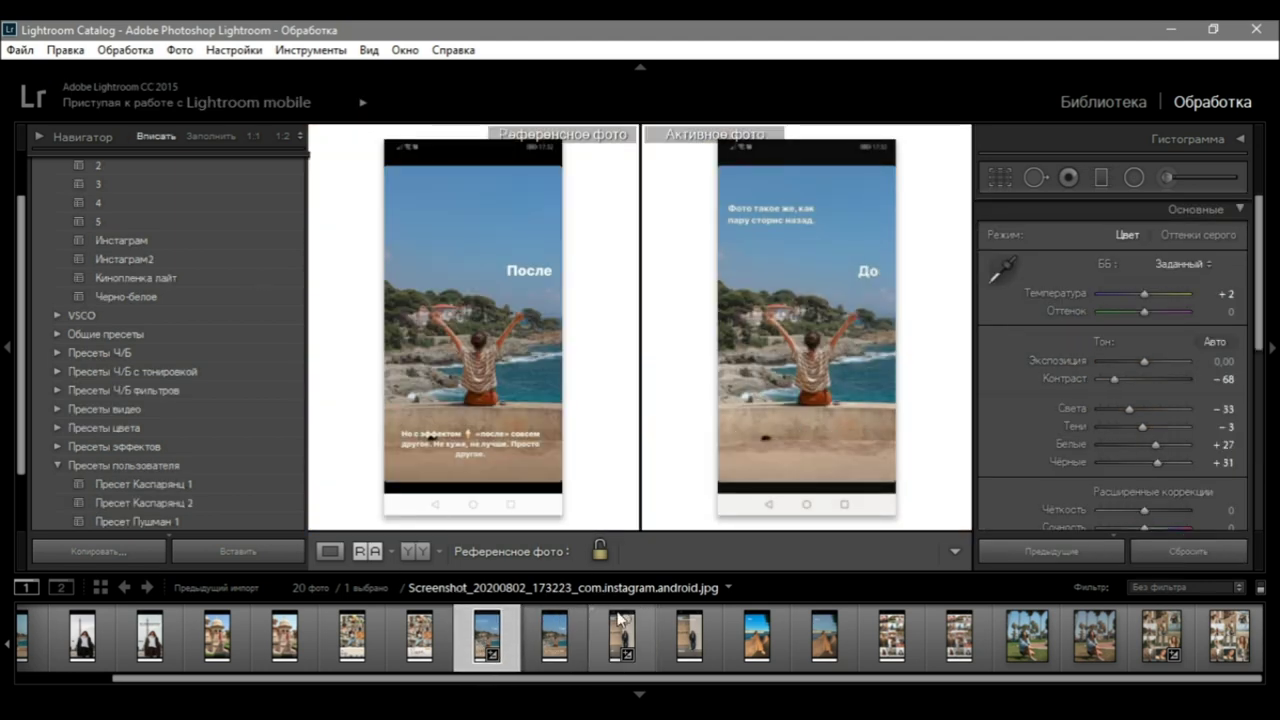
key(ctrl+2)
key(z)
key(z)
key(ctrl+3)
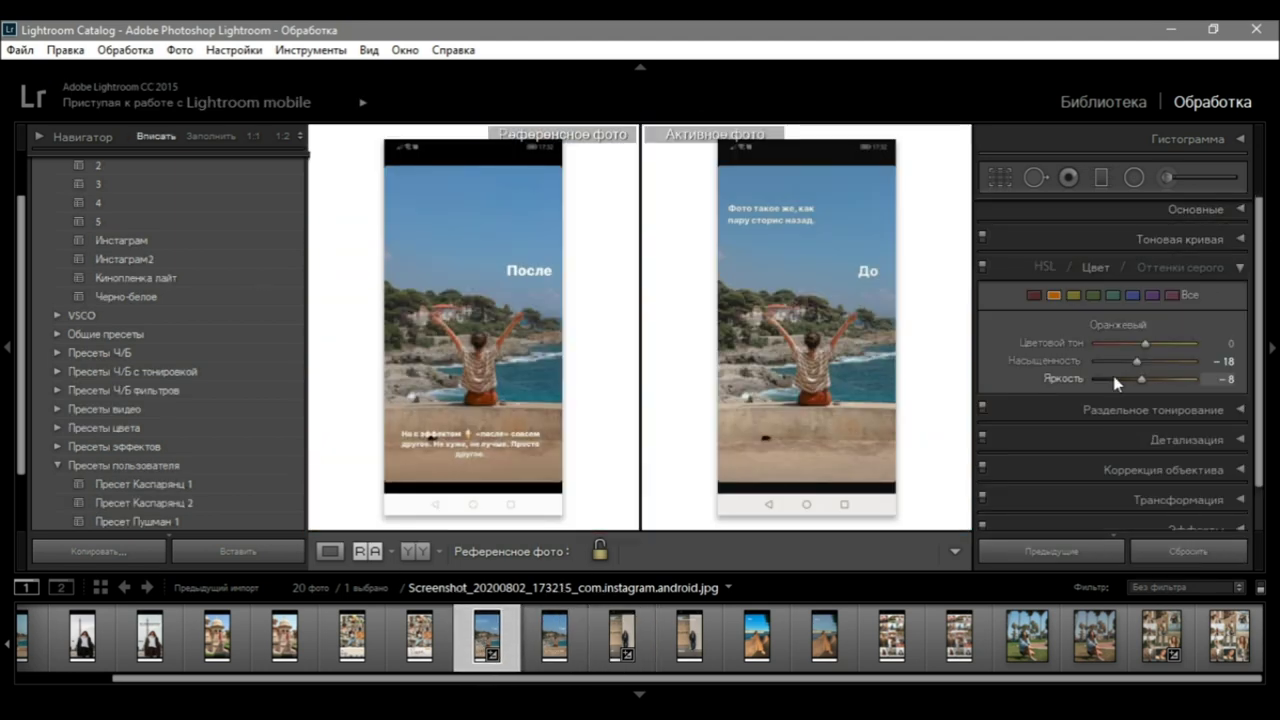
Set the seaside photo's highlights to −31 and whites to +31.
click(1210, 265)
click(1236, 211)
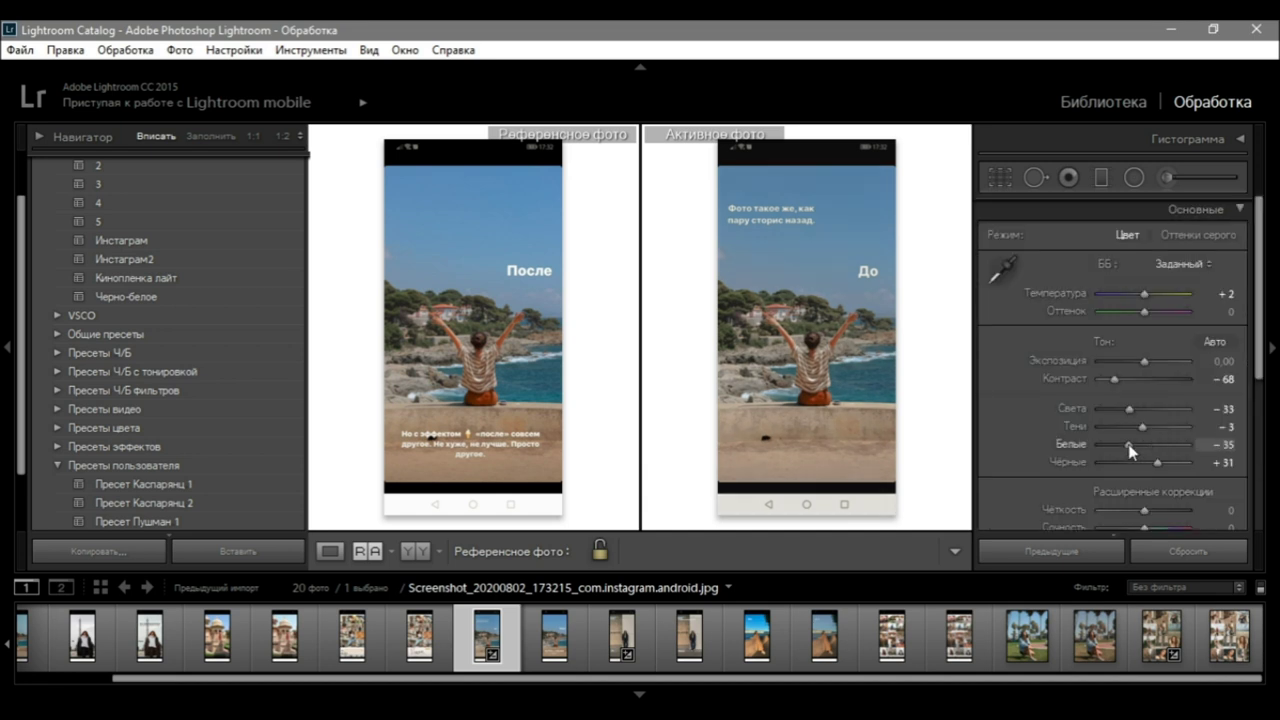
key(Right)
key(Right)
click(490, 655)
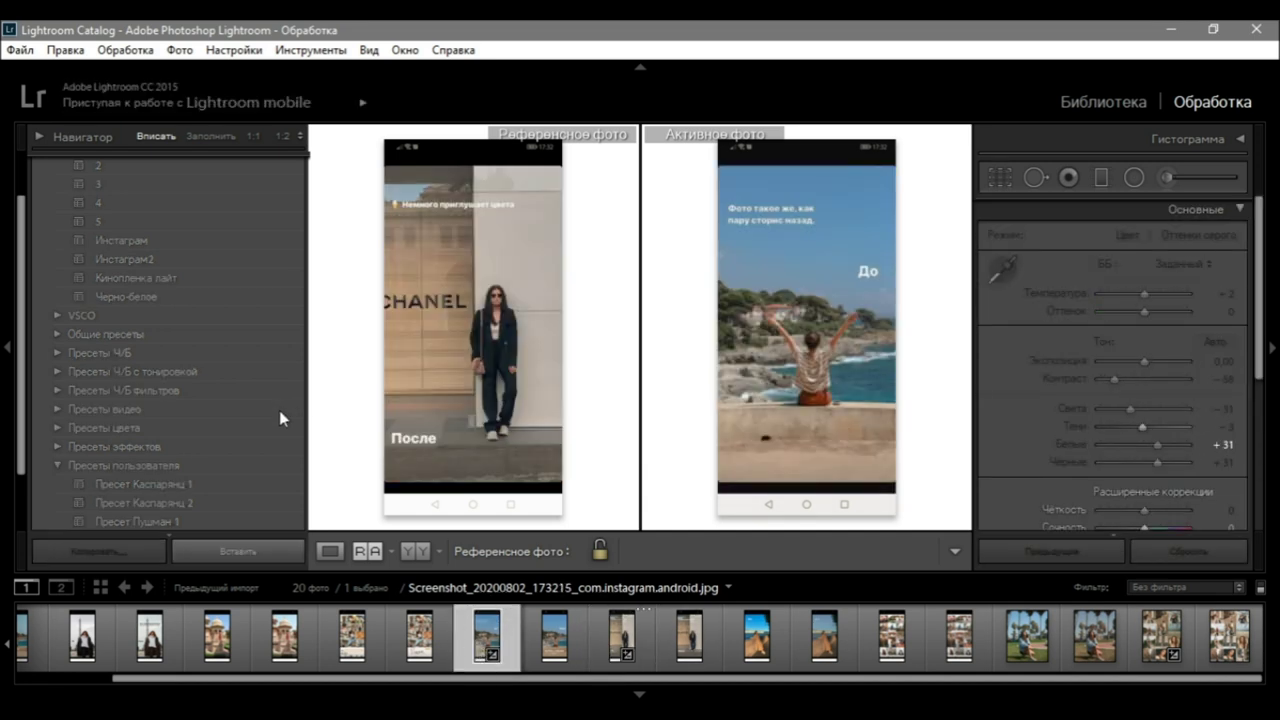
Update the user preset "Пресет Каспарянц 2" with the seaside photo's current settings.
scroll(168, 480, down, 2)
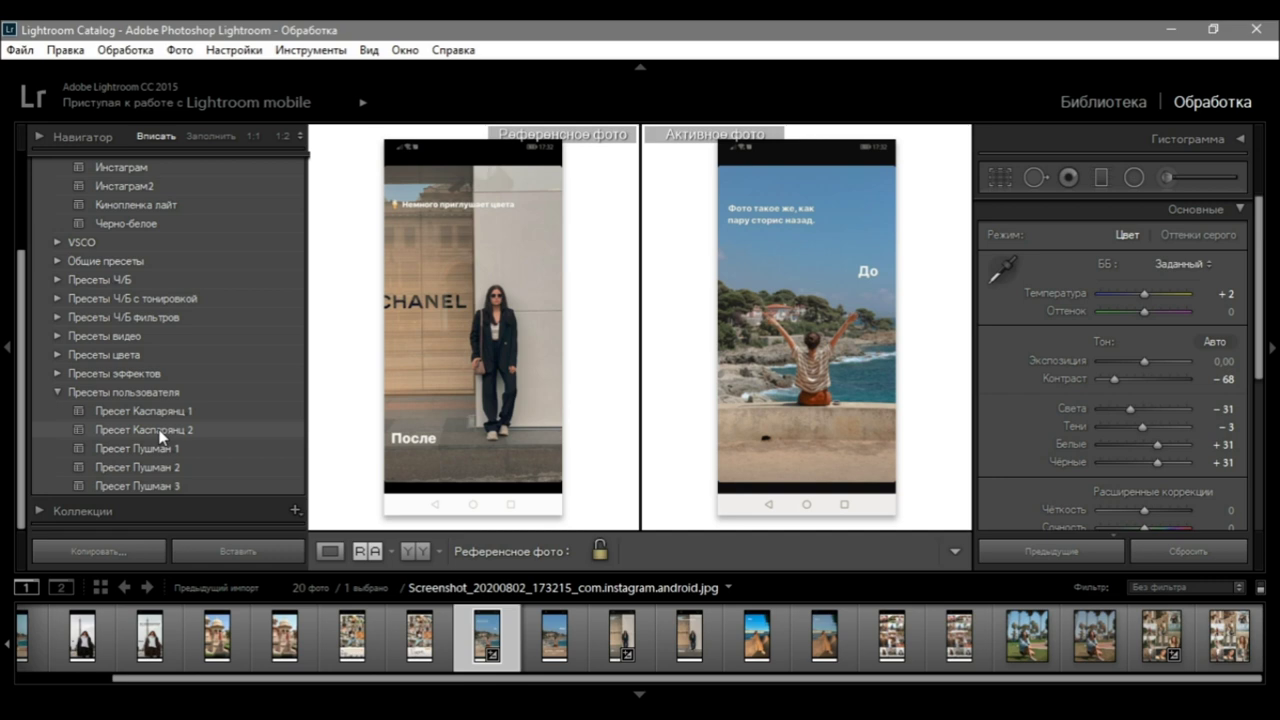
right_click(160, 436)
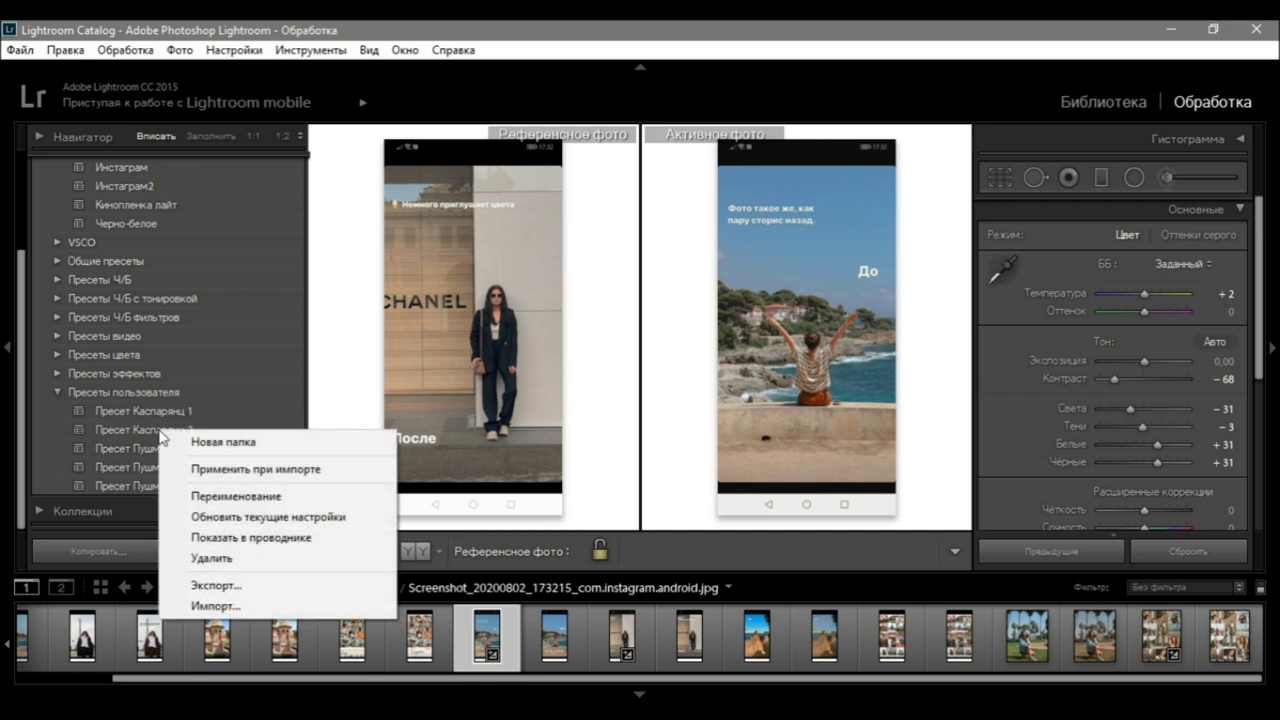
click(223, 518)
click(822, 563)
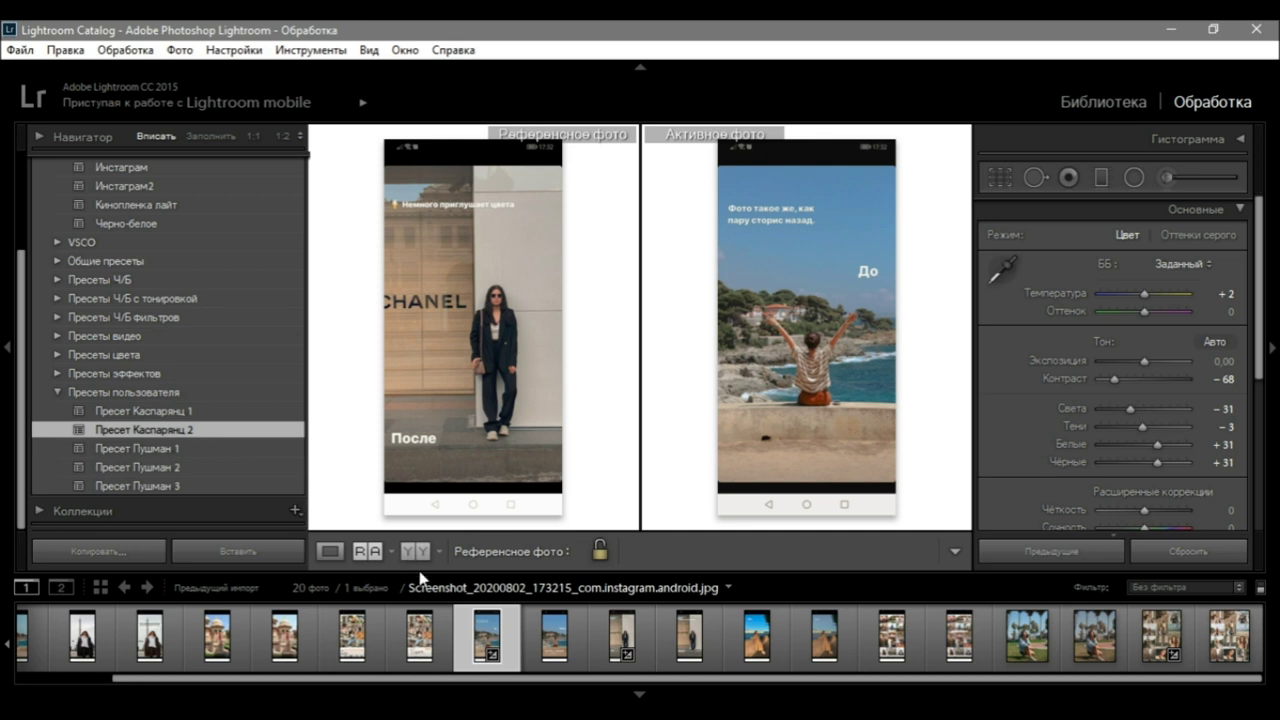
Test the updated "Пресет Каспарянц 2" on the seaside photo against its "После" reference, and reset the photo's adjustments.
click(549, 650)
click(1198, 556)
click(175, 429)
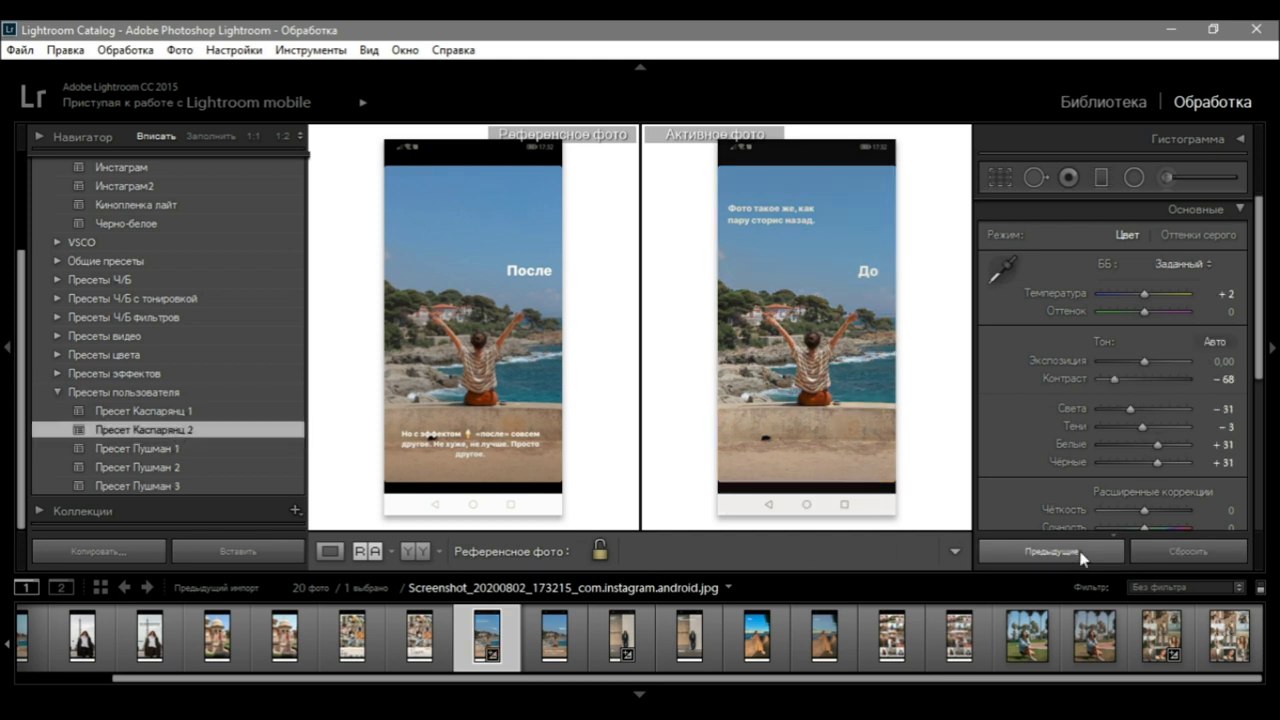
click(1188, 551)
Make the "До" feed collage active beside its "После" reference, try "Пресет Каспарянц 1" on it and apply "Пресет Каспарянц 2".
click(352, 645)
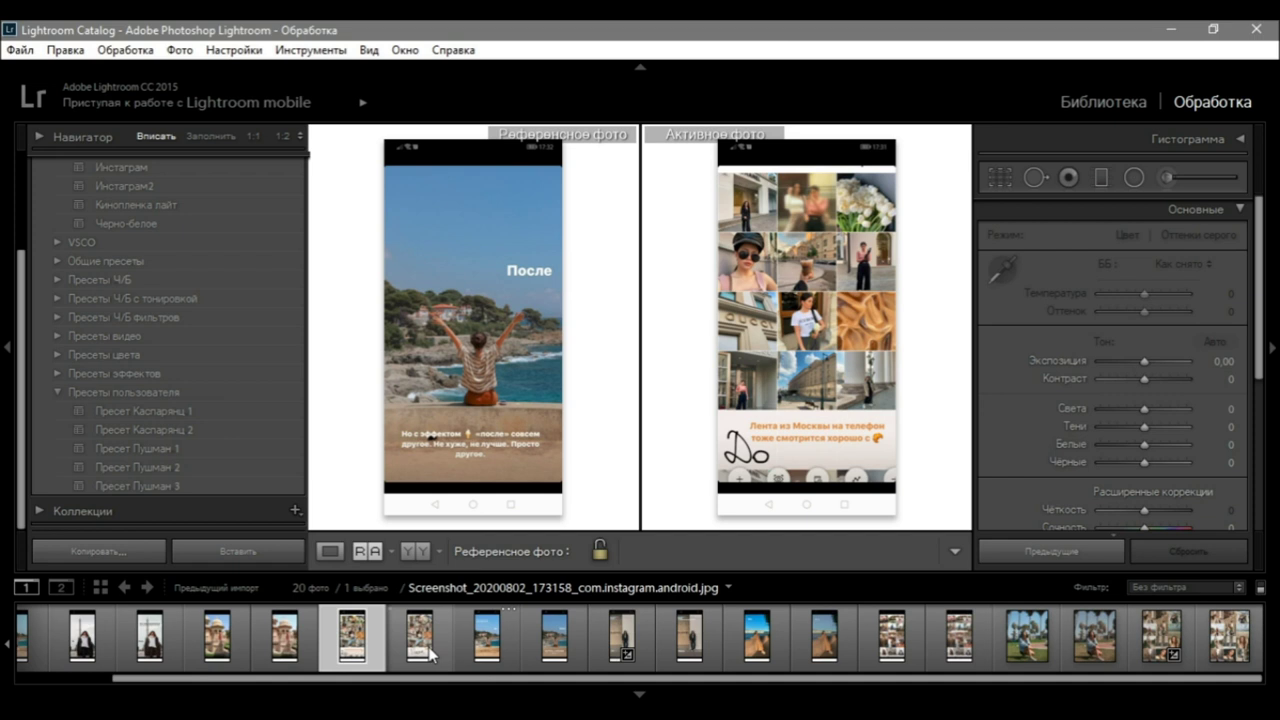
drag(415, 648, 478, 407)
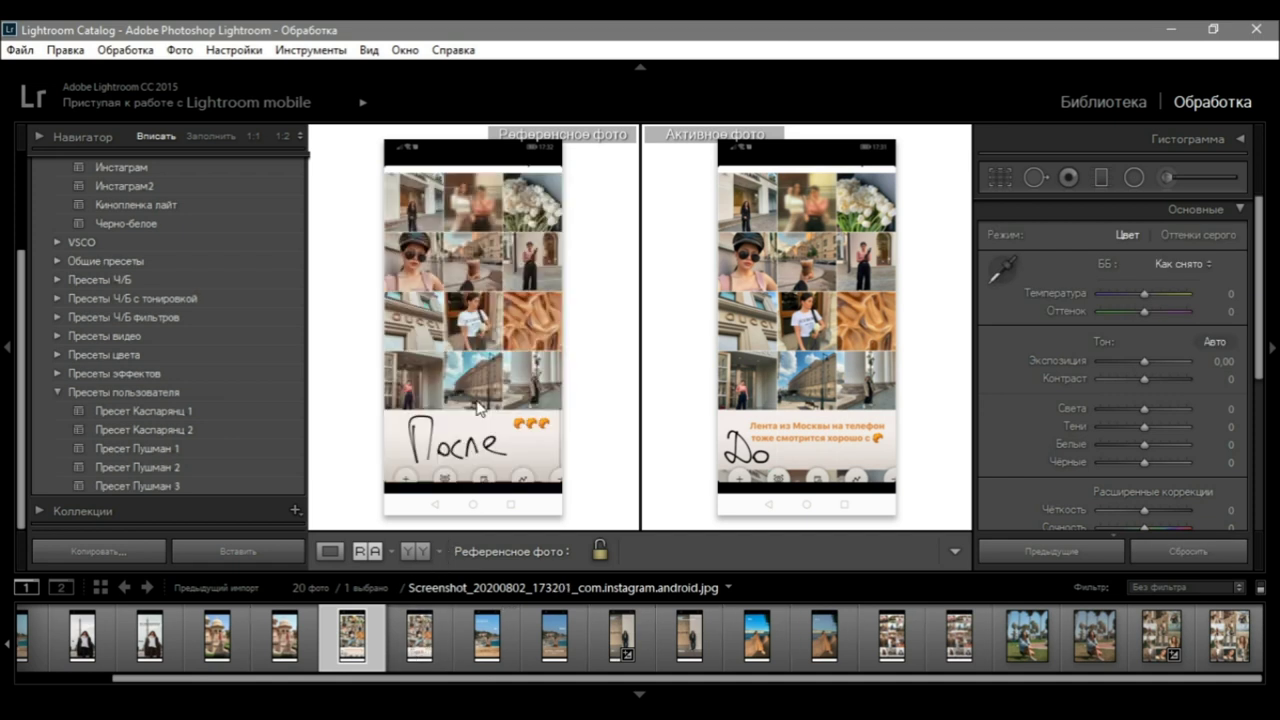
click(160, 431)
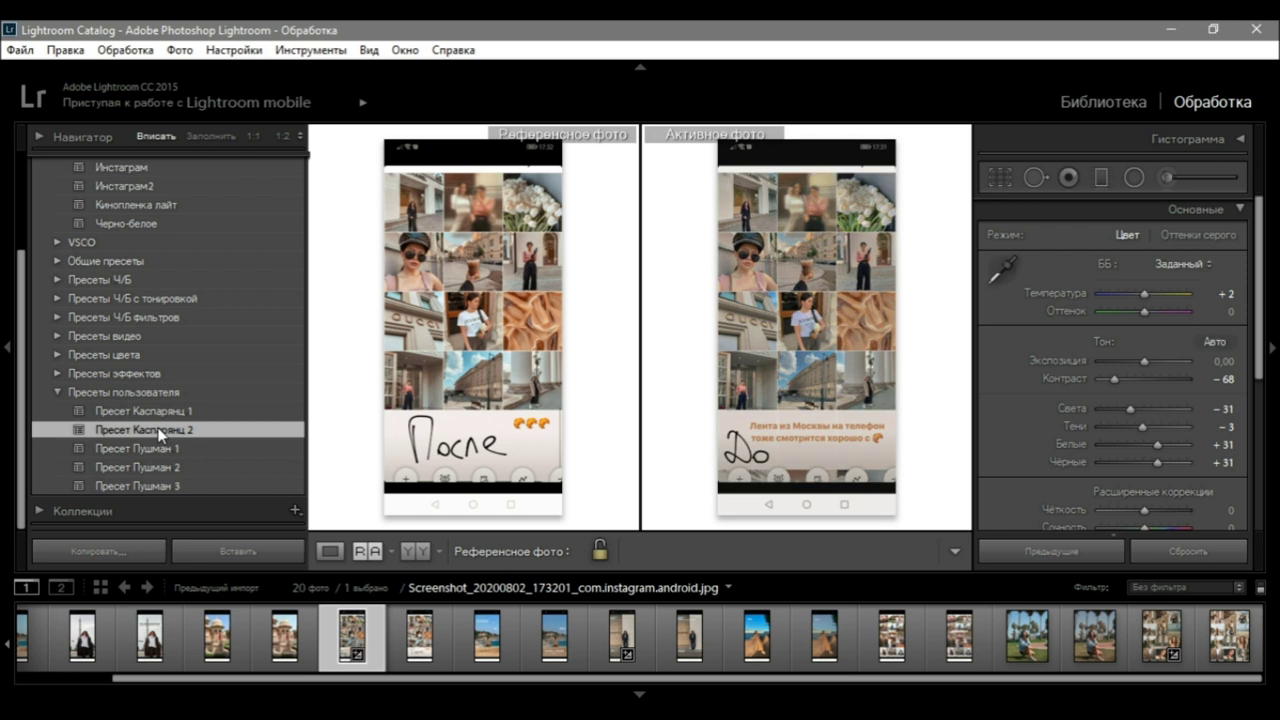
click(164, 412)
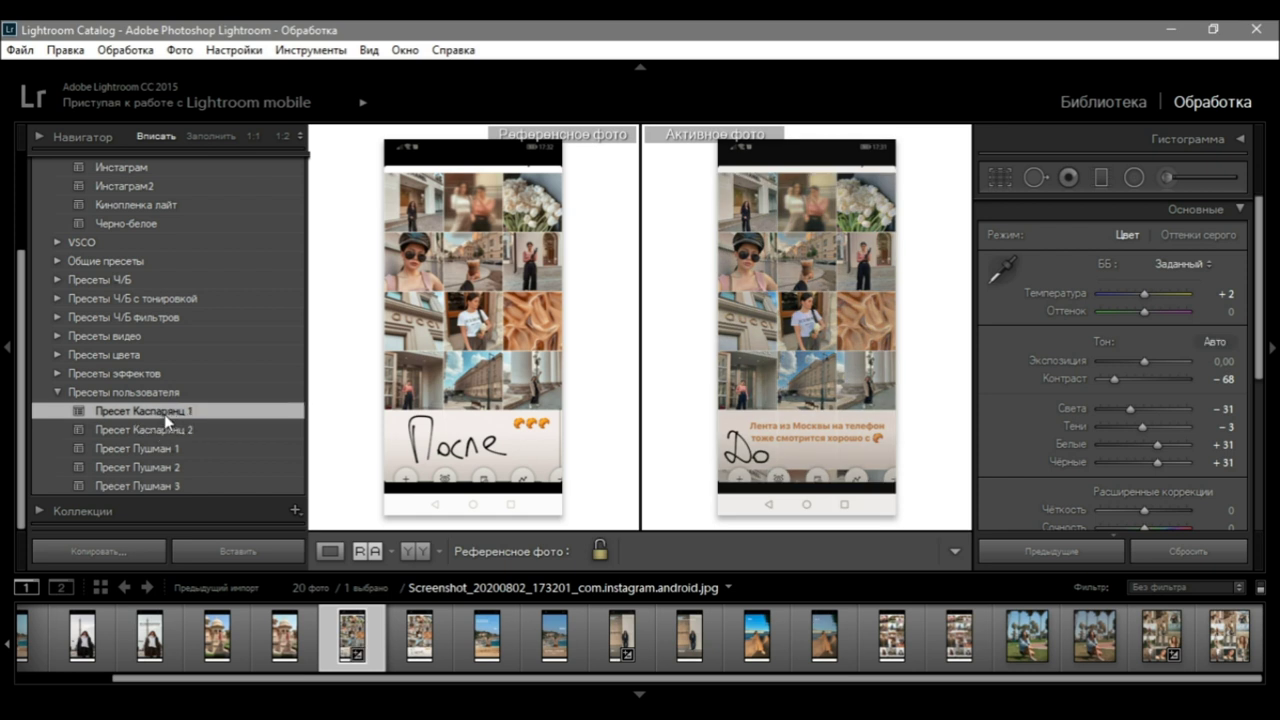
click(179, 432)
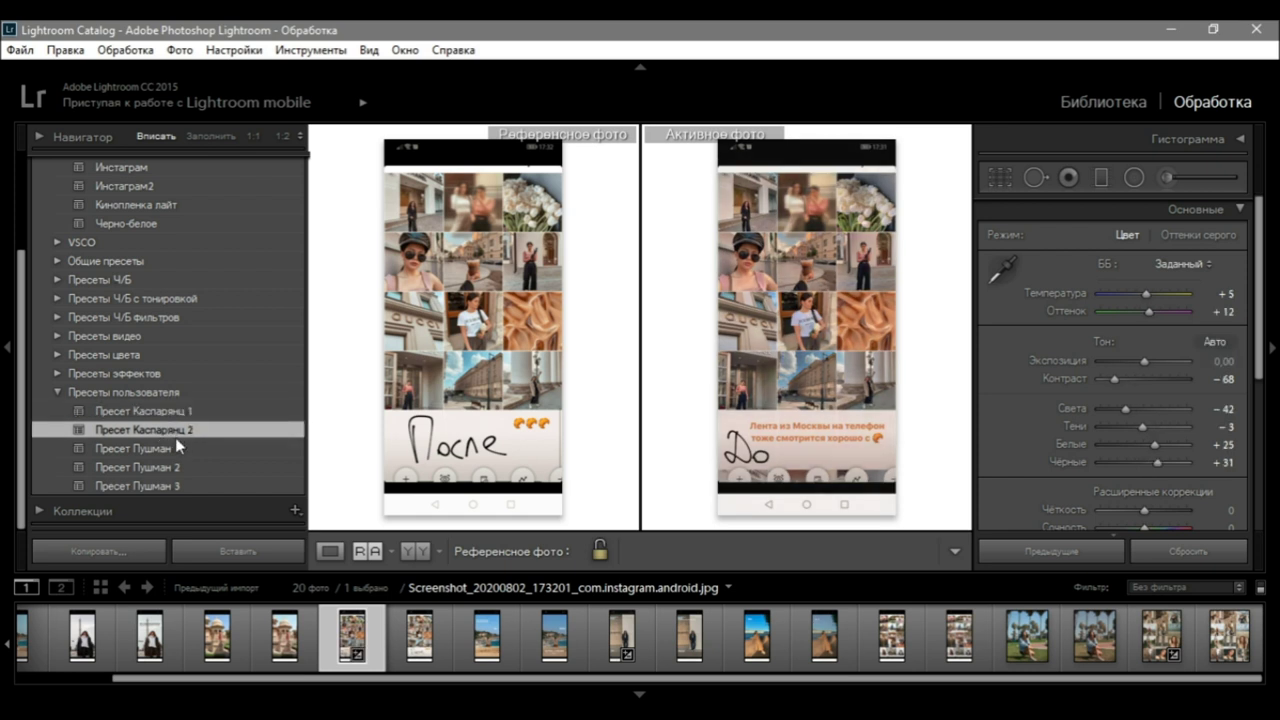
Try "Пресет Пушман 2" and "Пресет Пушман 3" on the feed collage, and reset the collage's adjustments.
click(177, 466)
click(169, 486)
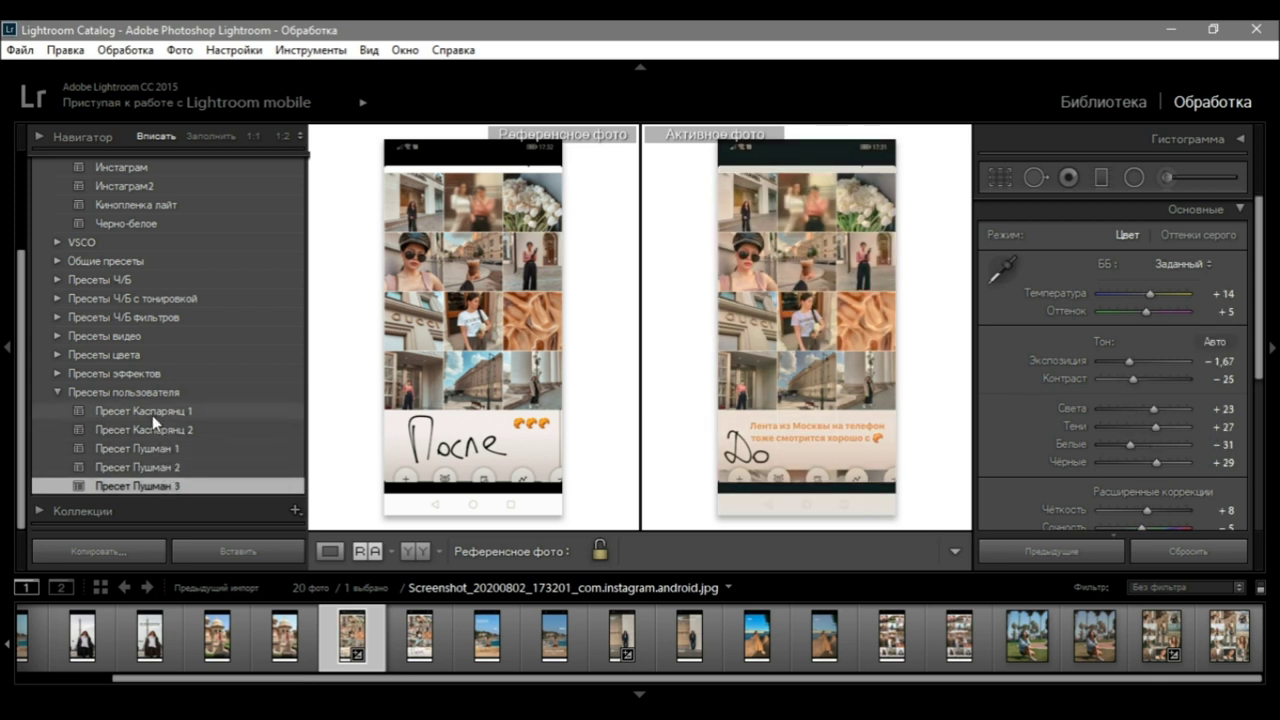
click(1232, 560)
Make the temple photo "До" active and set its "После" version as the reference photo.
click(285, 635)
click(215, 648)
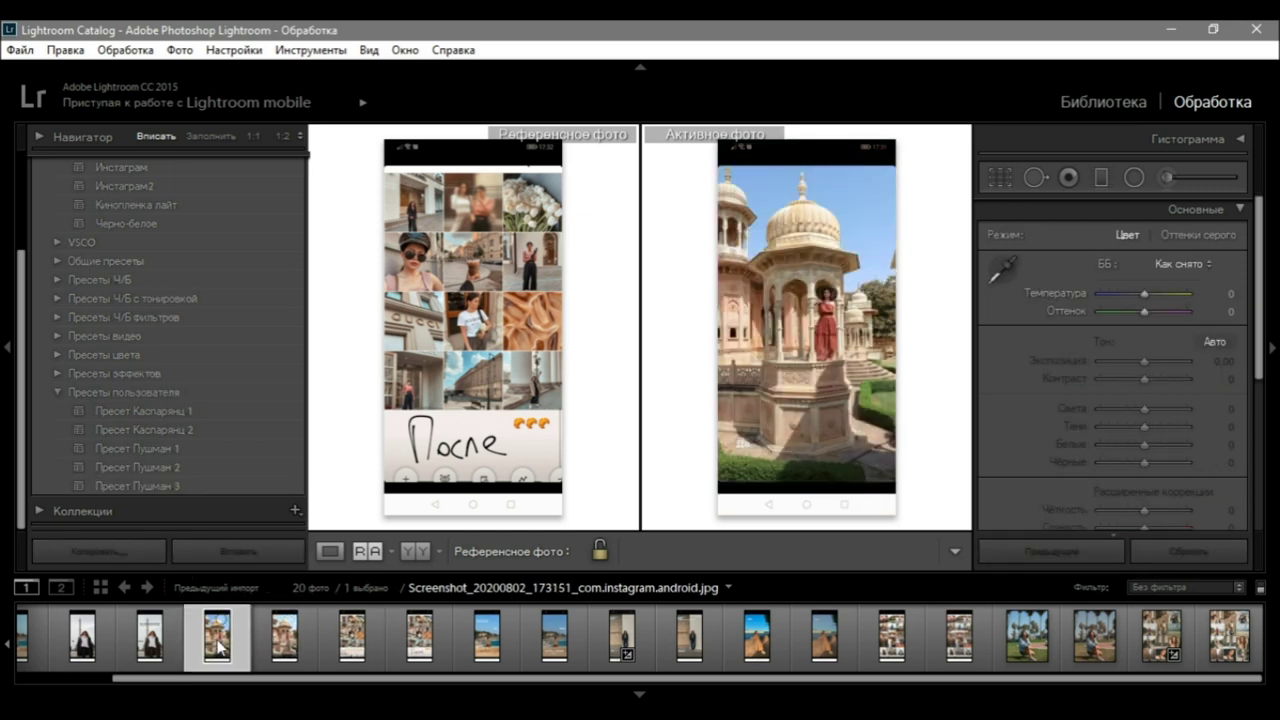
scroll(320, 645, up, 2)
drag(388, 597, 505, 345)
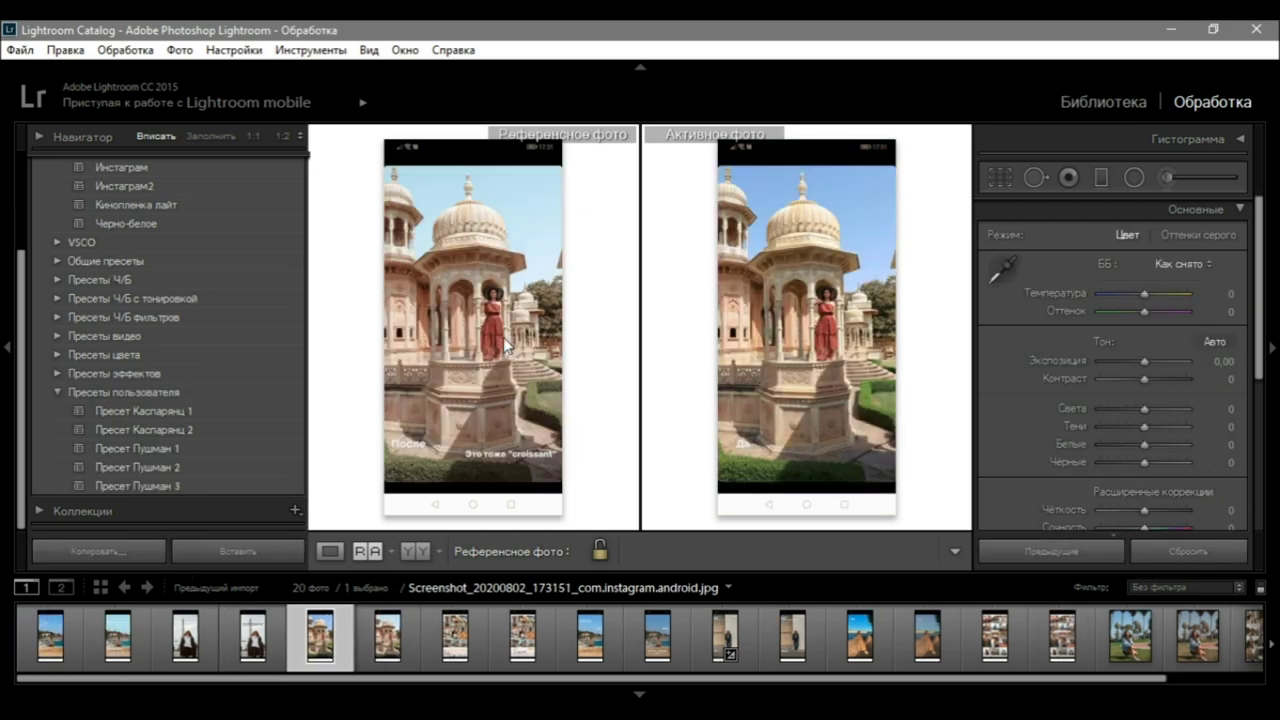
Set the temple photo's contrast to −23, highlights and blacks to −8, and whites to +25.
click(830, 307)
click(830, 307)
drag(1144, 379, 1132, 379)
click(826, 282)
click(852, 328)
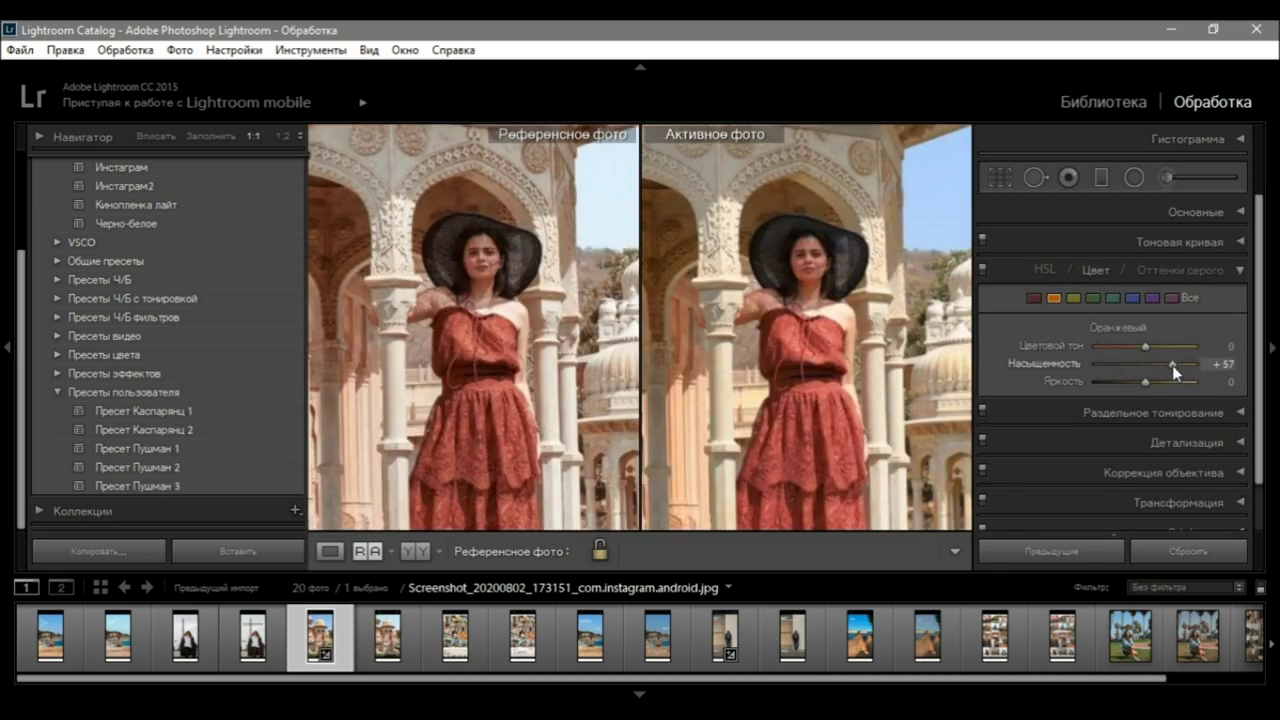
Set the temple photo's yellows to hue −6, saturation −25, luminance +29, and blues to hue −47, saturation −45, luminance +37.
click(1206, 268)
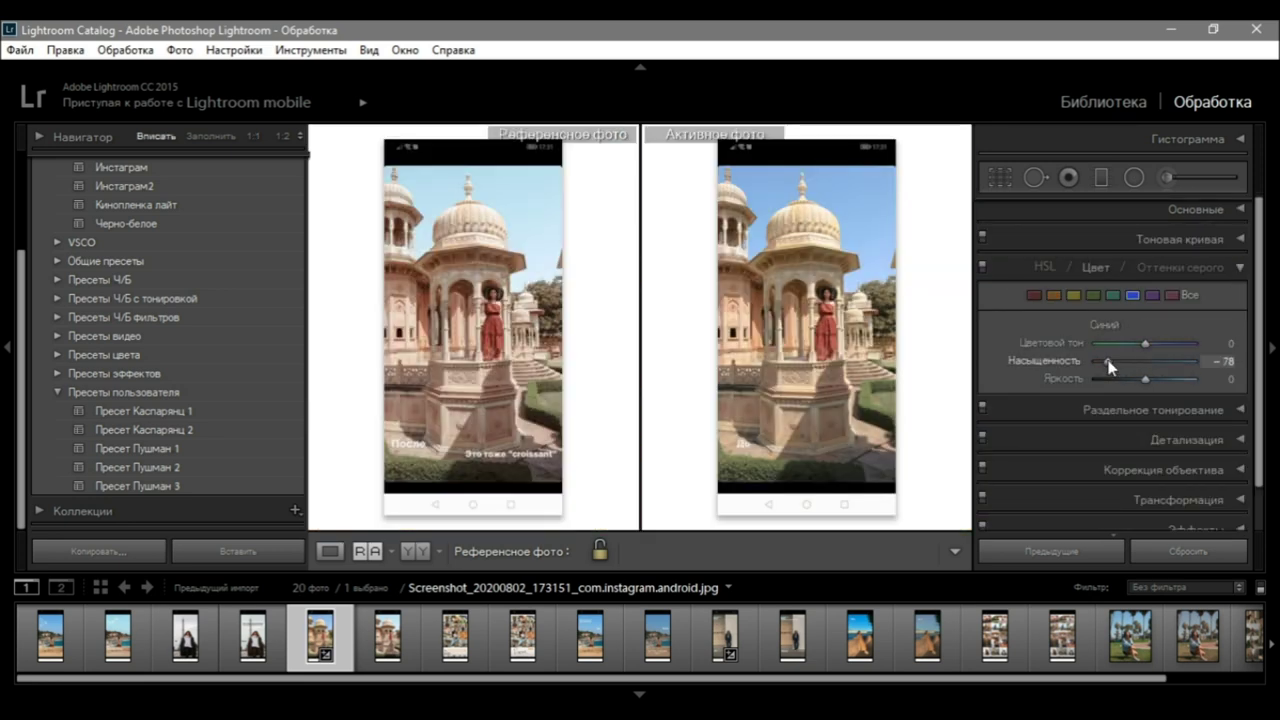
drag(1136, 345, 1129, 347)
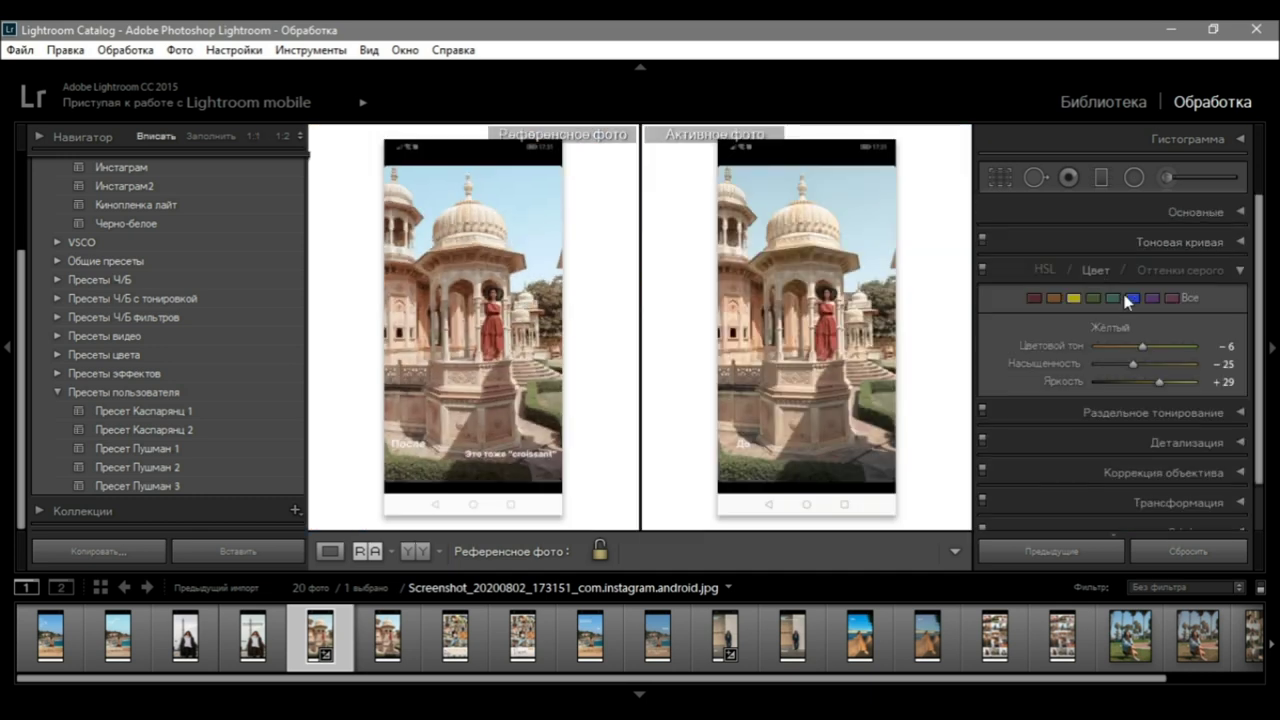
mouse_move(1128, 364)
mouse_down()
mouse_move(1106, 372)
mouse_move(1123, 366)
mouse_up()
drag(1125, 347, 1122, 347)
Save the temple photo's current settings as a new user preset named "Пресет Каспарянц 3".
scroll(263, 280, up, 3)
scroll(268, 340, down, 3)
scroll(275, 380, up, 2)
scroll(280, 372, down, 2)
scroll(289, 262, up, 4)
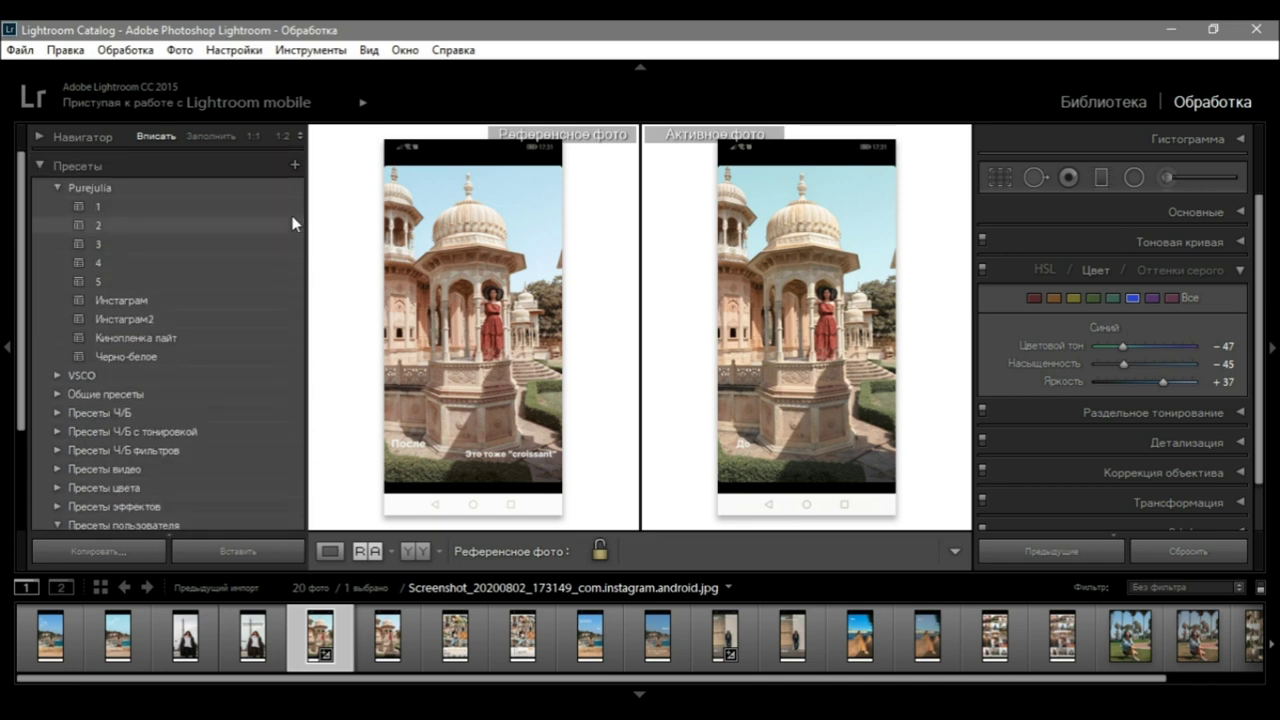
click(294, 165)
click(340, 178)
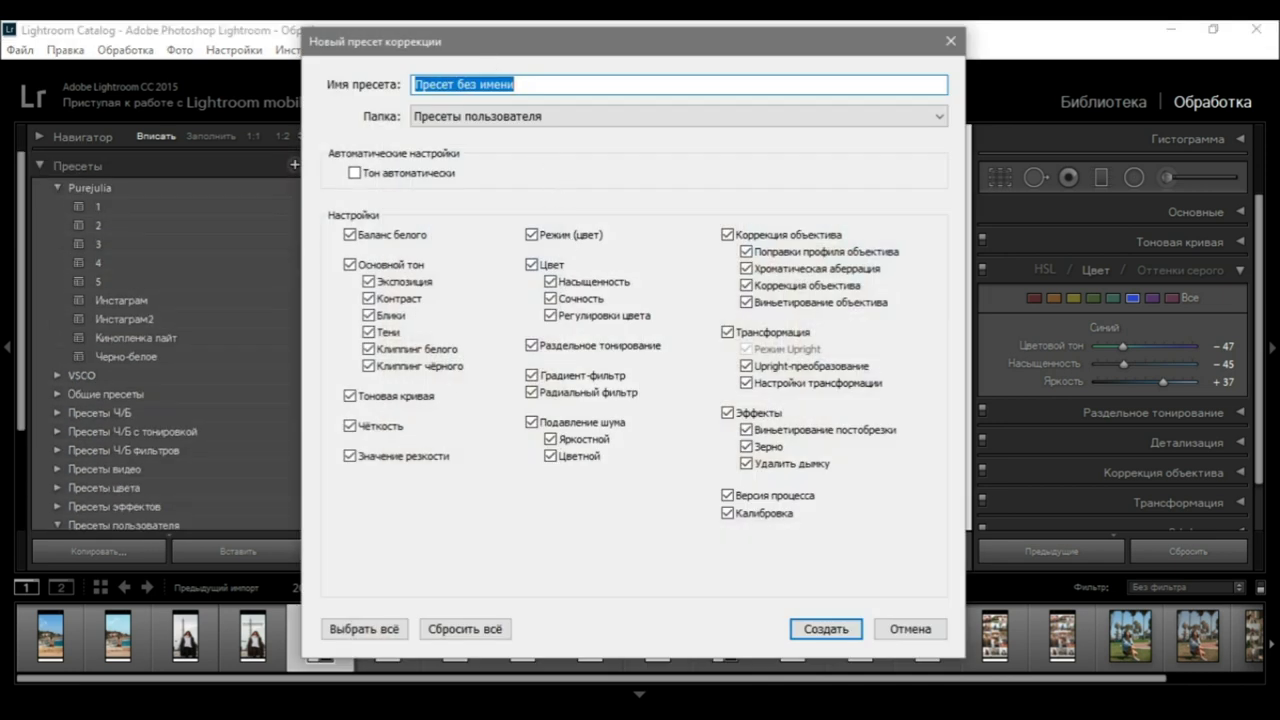
text(Прес)
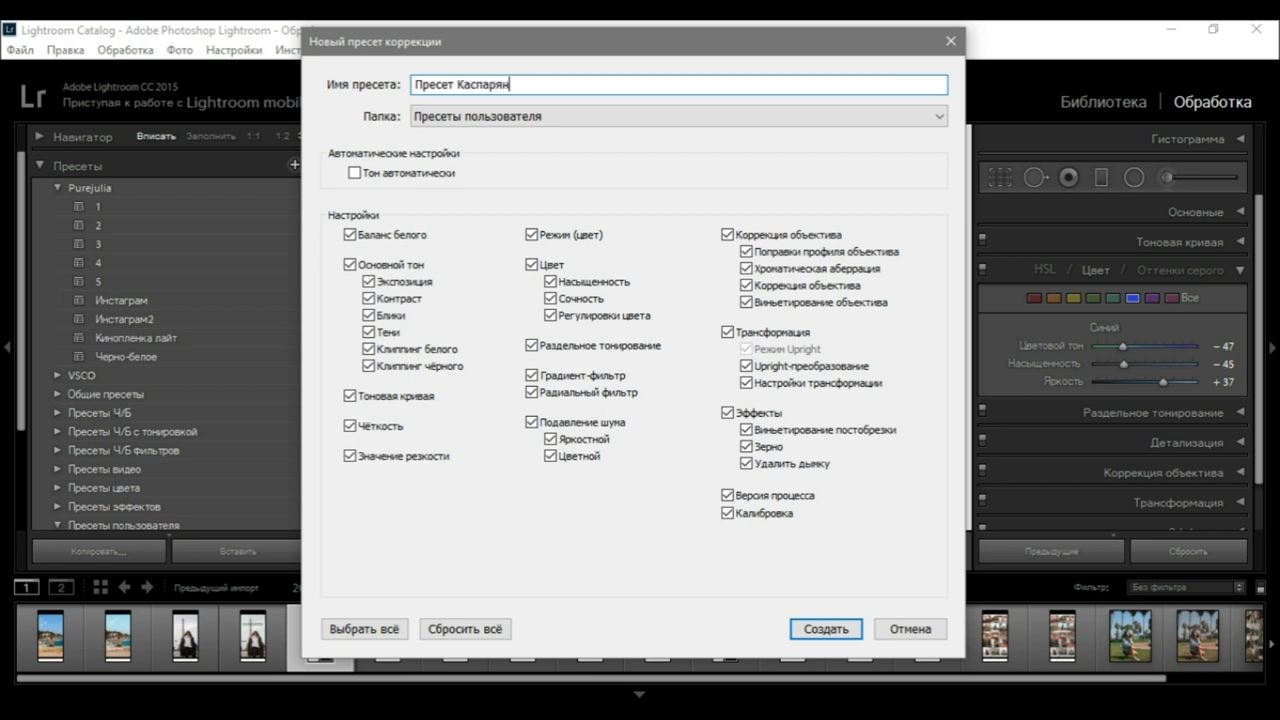
click(828, 627)
Set the temple photo's yellow hue to −8 and update the user preset "Пресет Каспарянц 3" with the current settings.
click(1241, 209)
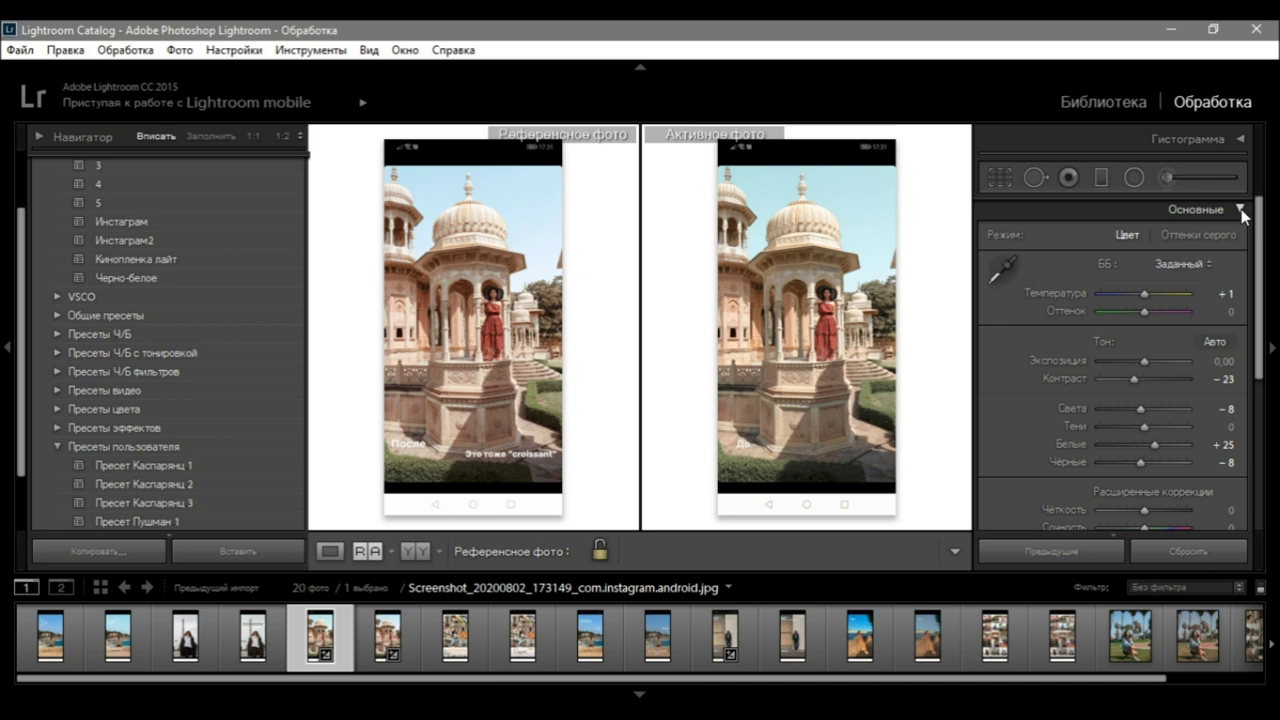
click(1241, 209)
key(Right)
click(328, 638)
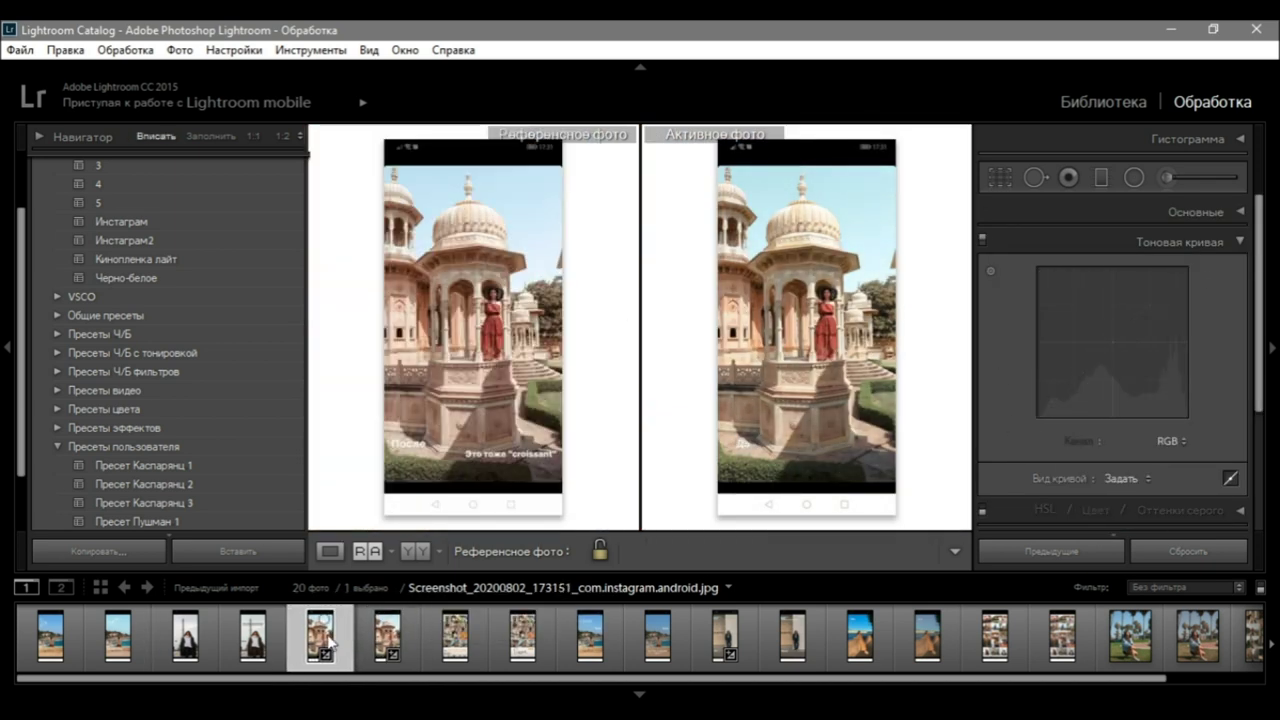
click(1096, 510)
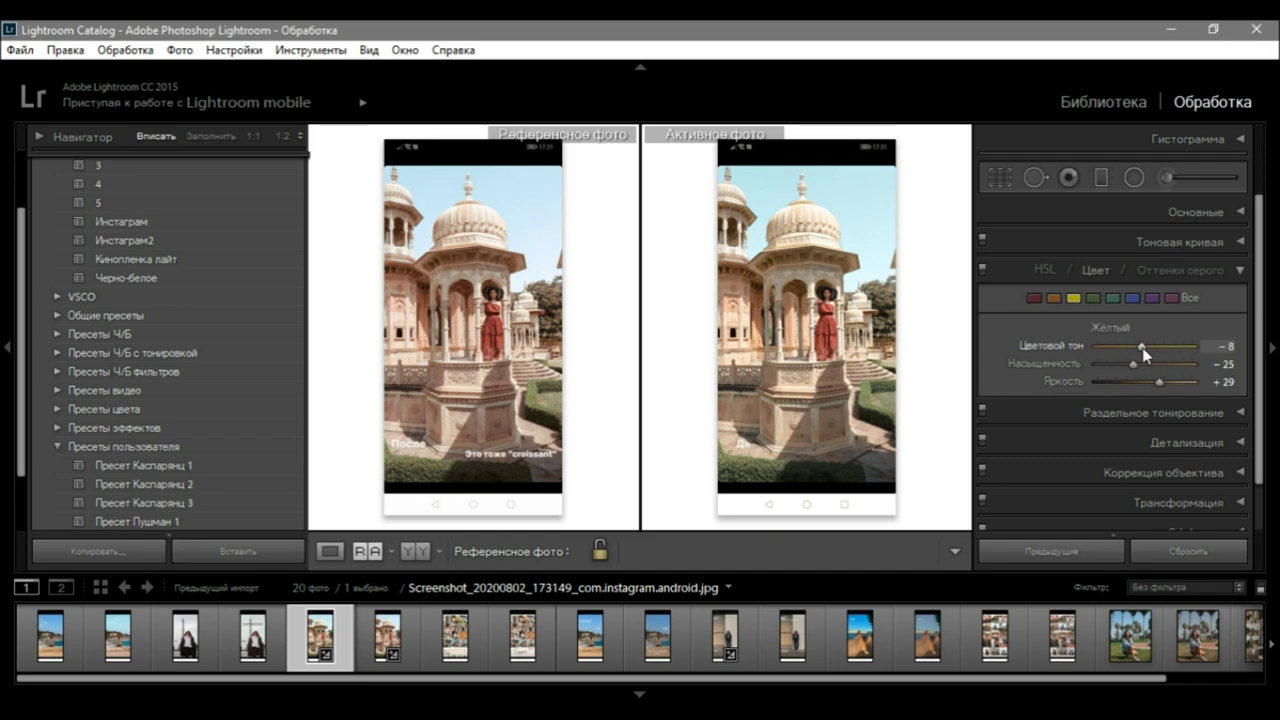
click(814, 306)
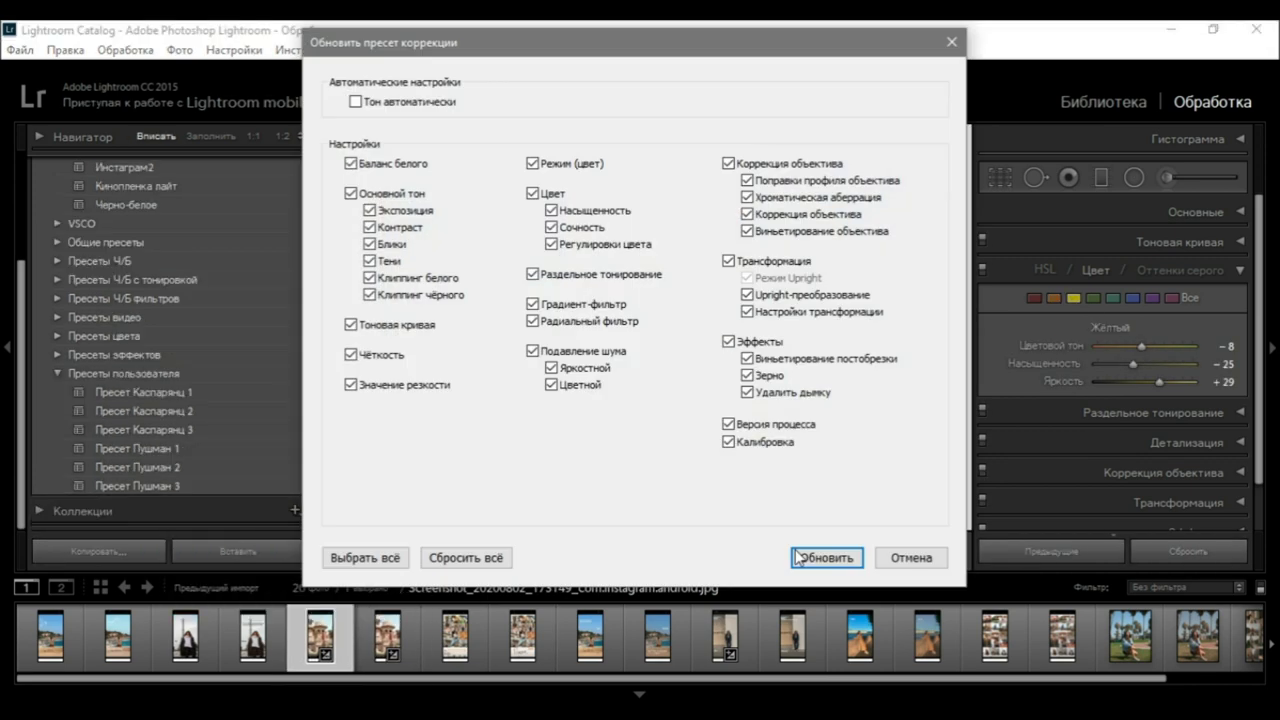
click(797, 558)
Make the Eiffel Tower photo "До" active and set its "После" version as the reference photo.
click(200, 640)
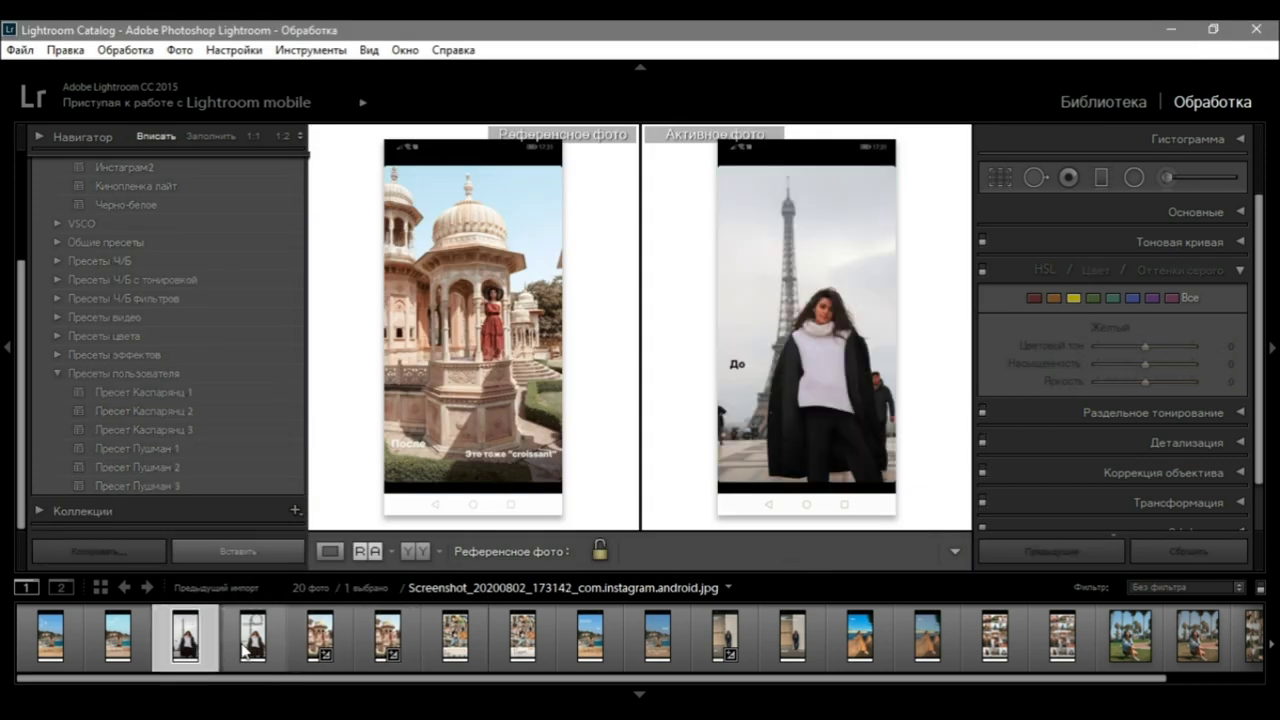
click(245, 648)
click(172, 651)
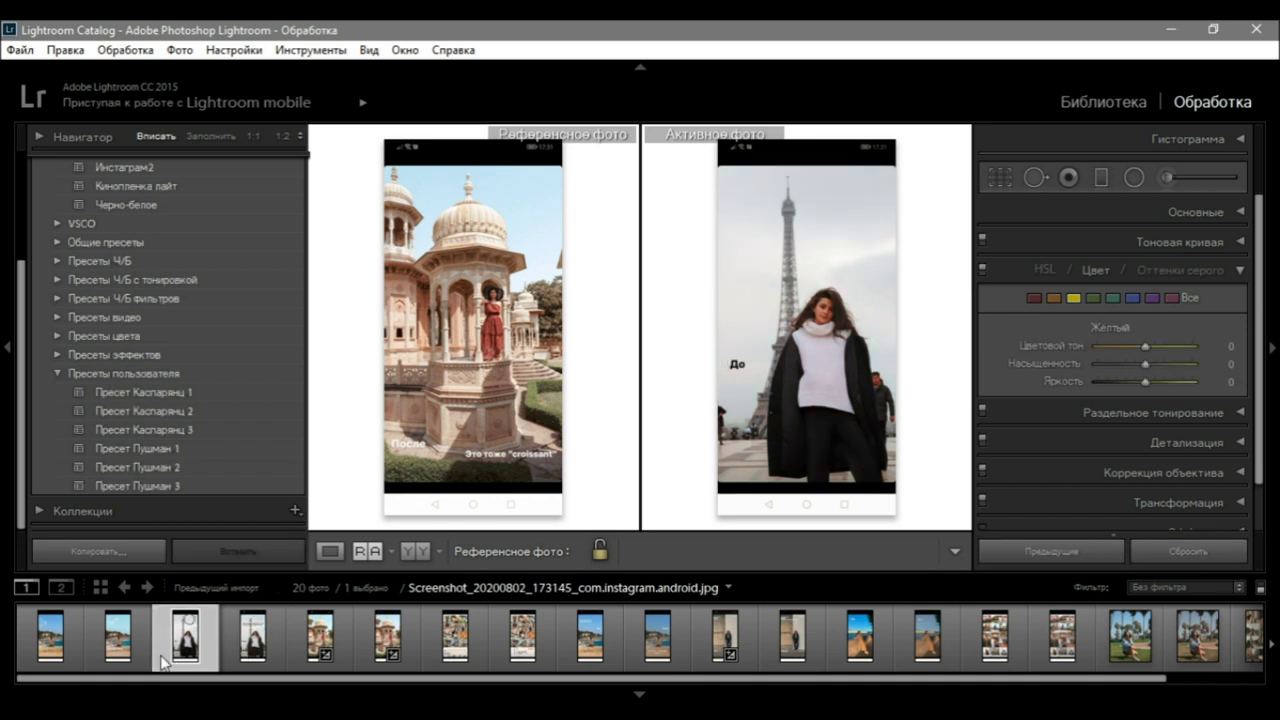
drag(253, 636, 460, 440)
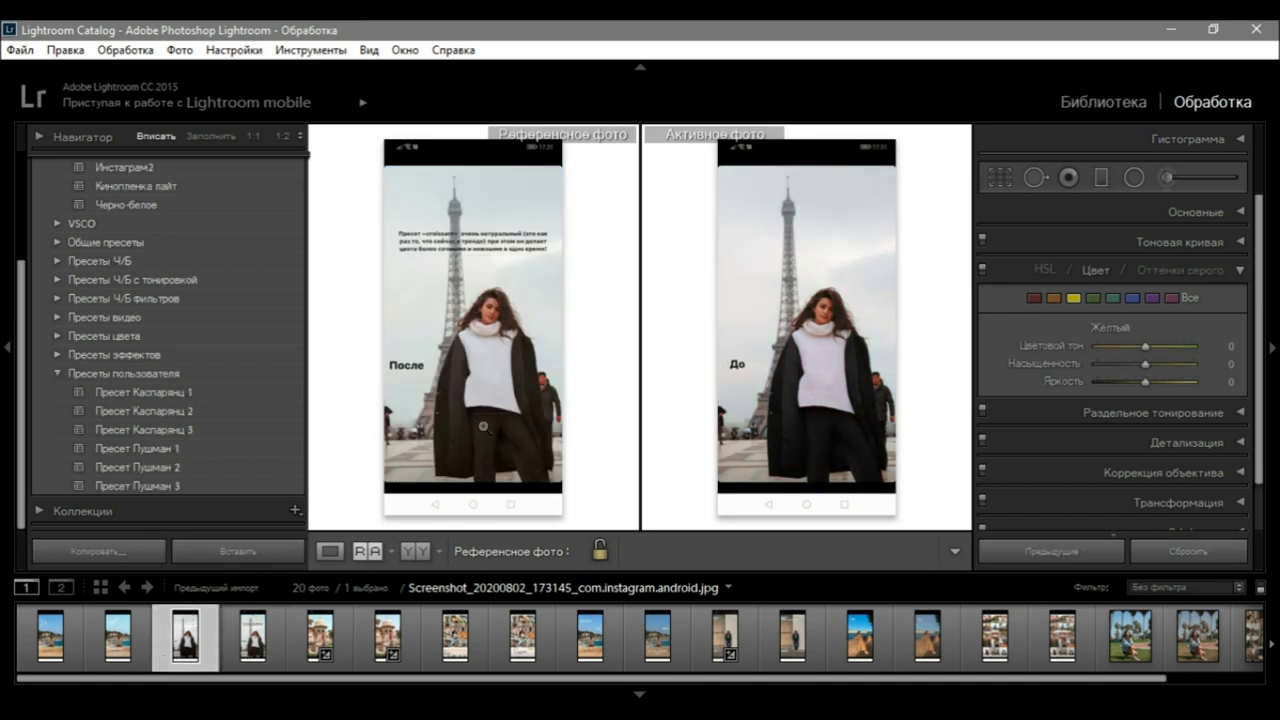
Try "Пресет Каспарянц 1" and "Пресет Каспарянц 2" on the Eiffel Tower photo, and apply "Пресет Каспарянц 3".
click(180, 392)
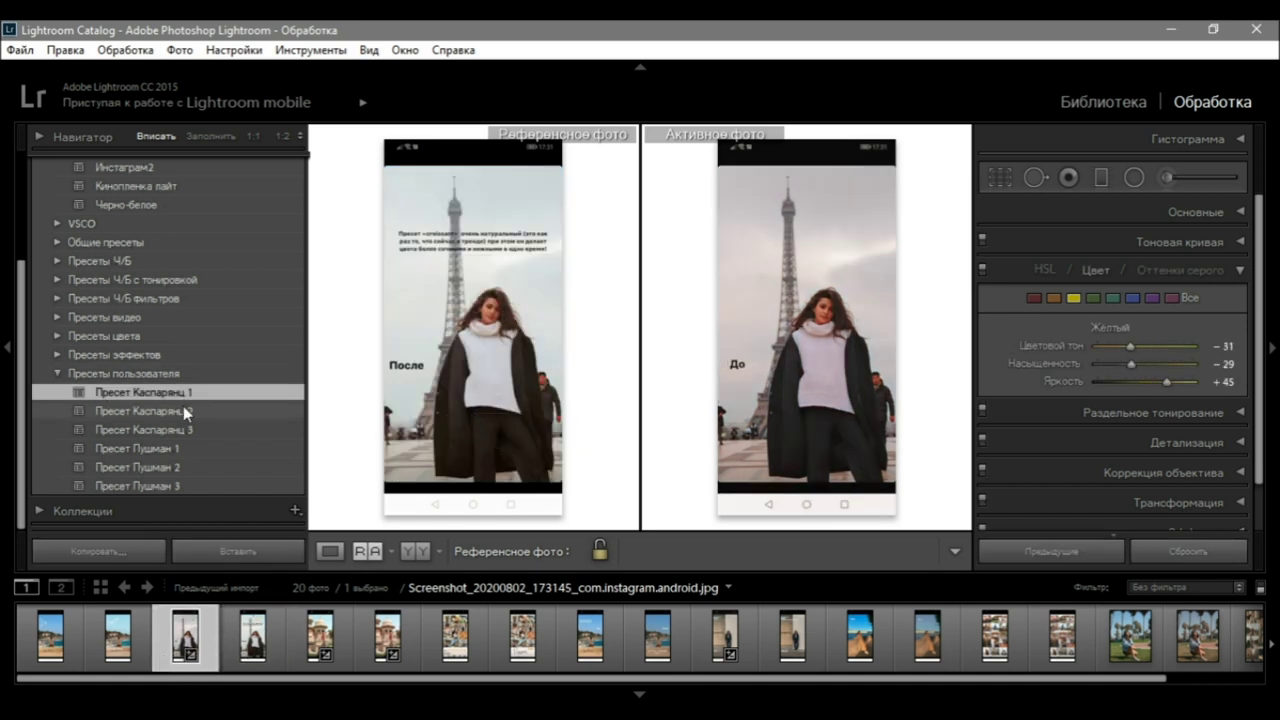
click(180, 408)
click(178, 429)
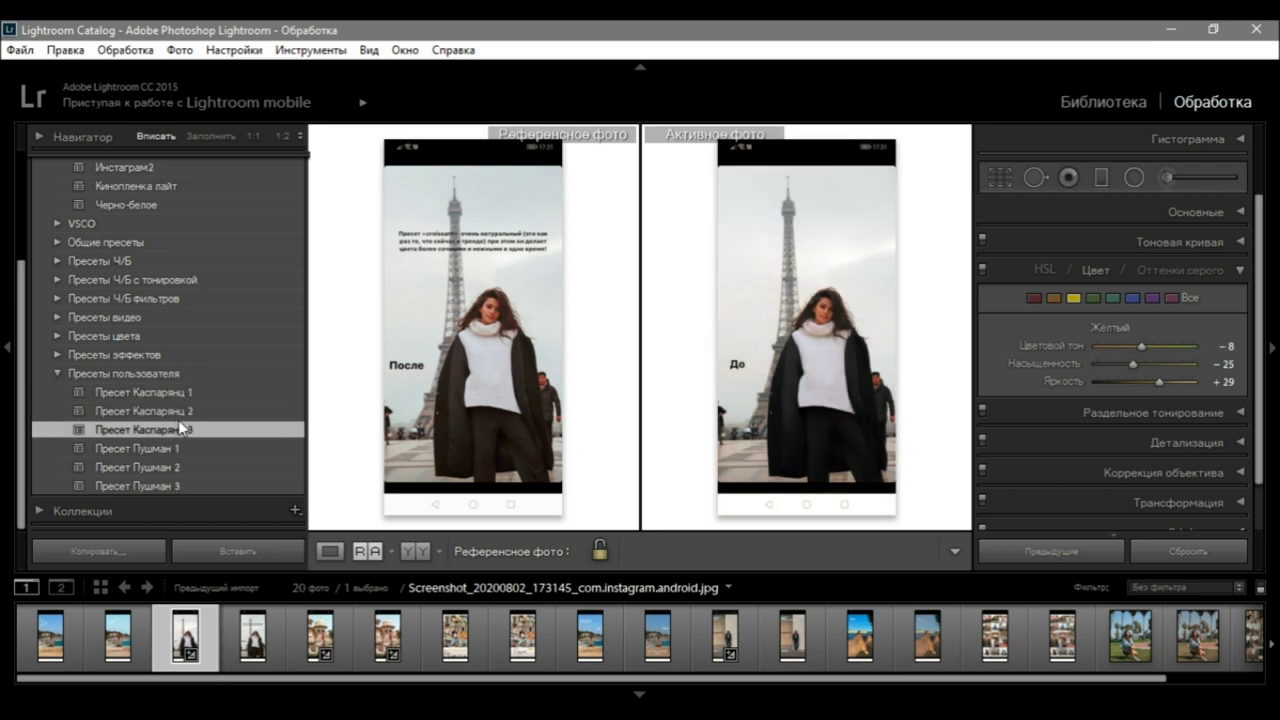
click(320, 630)
click(196, 625)
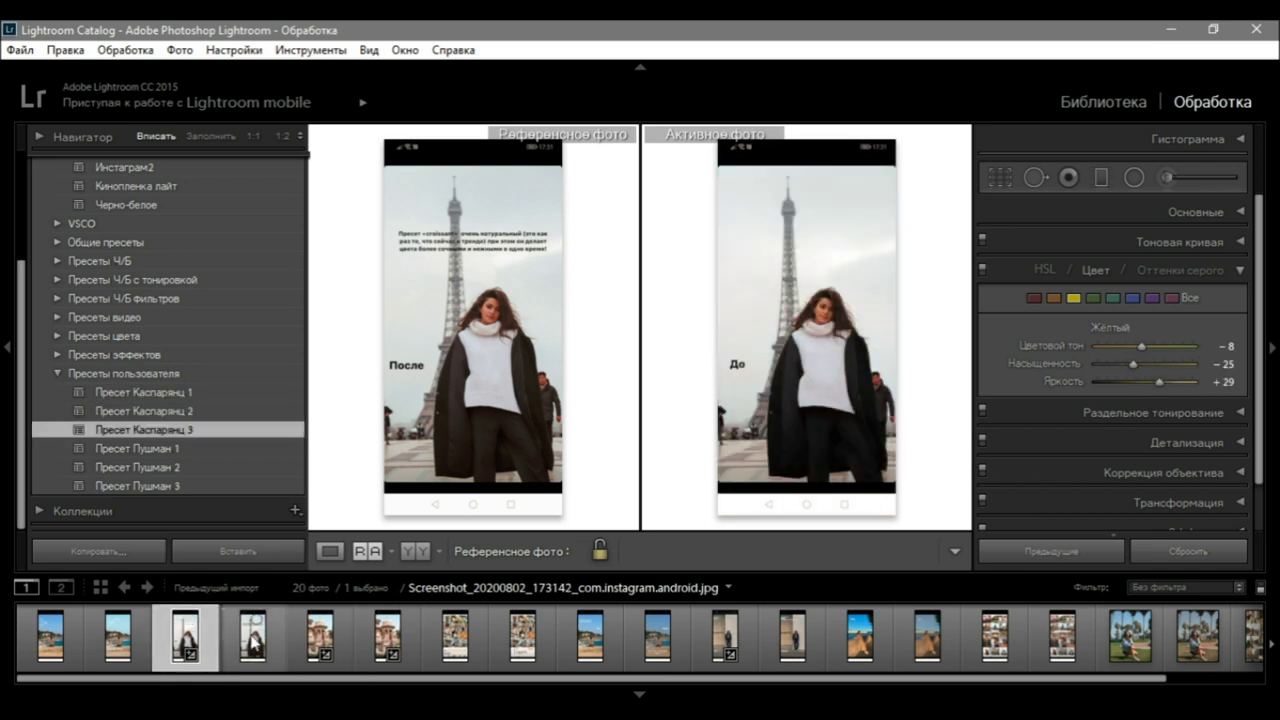
Set the Eiffel Tower photo's contrast to −18, highlights to −8 and whites to −42.
click(820, 322)
click(1180, 242)
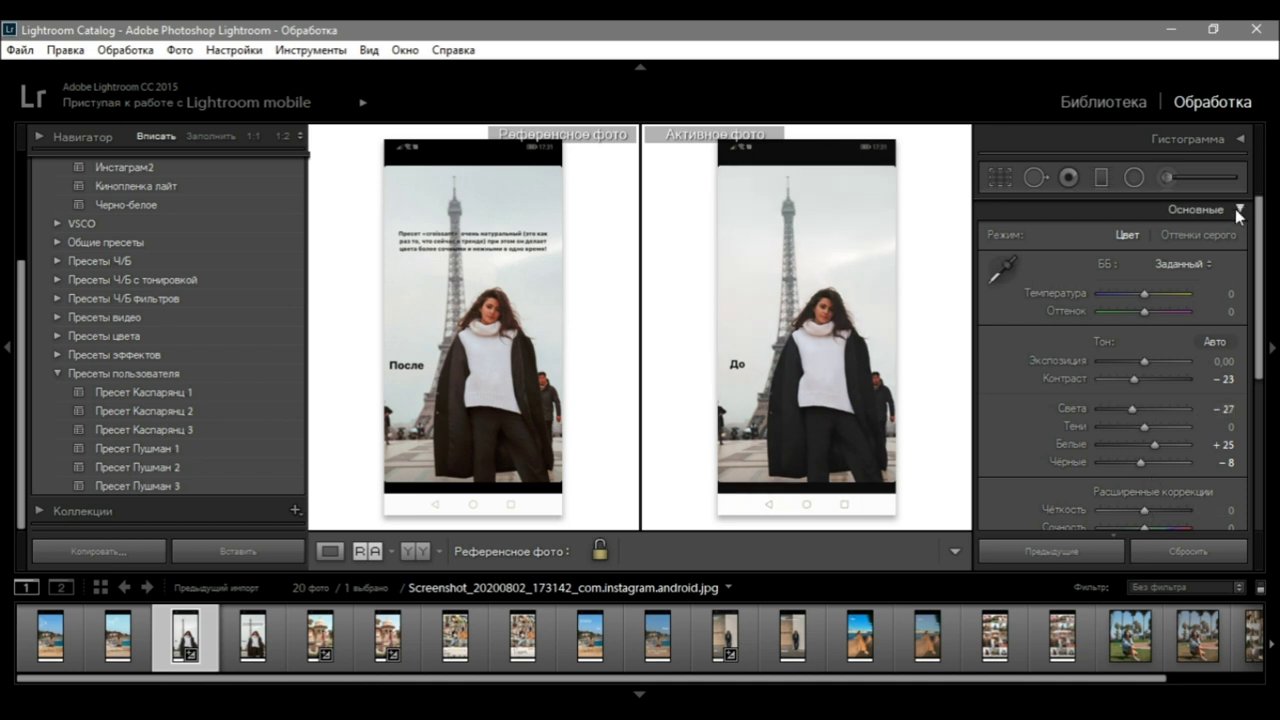
click(1220, 215)
click(1096, 510)
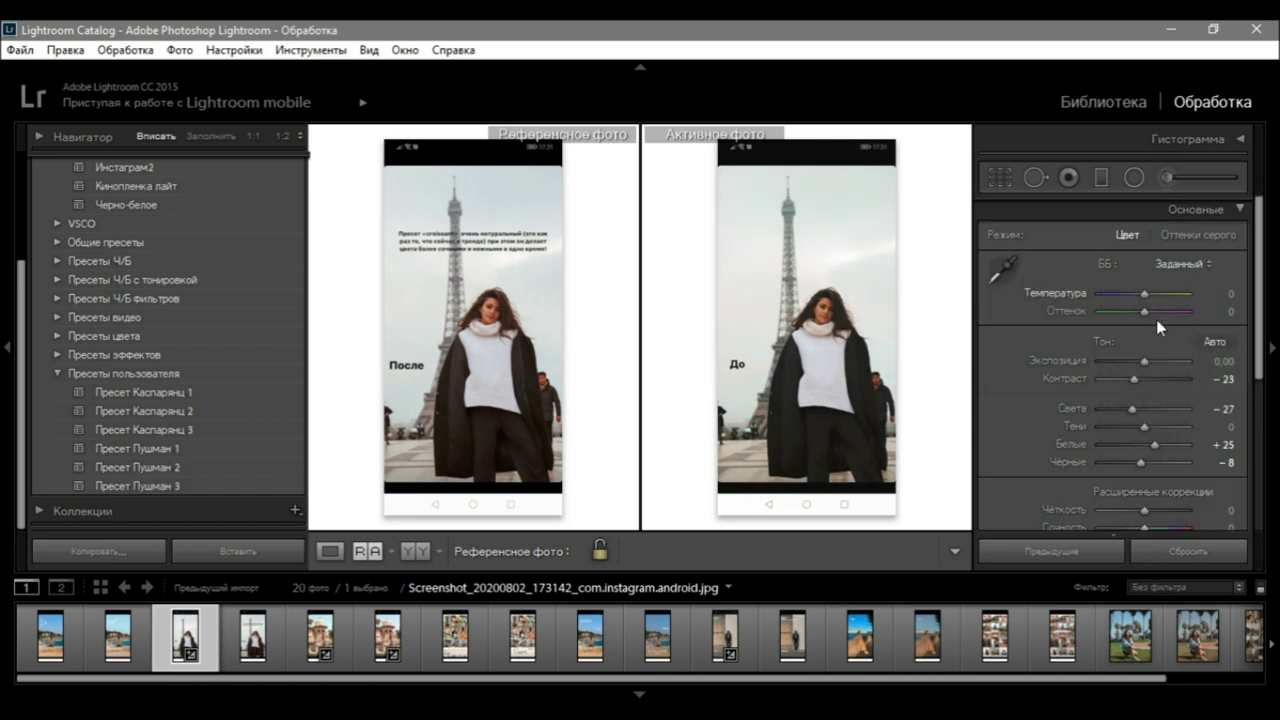
drag(1144, 311, 1136, 312)
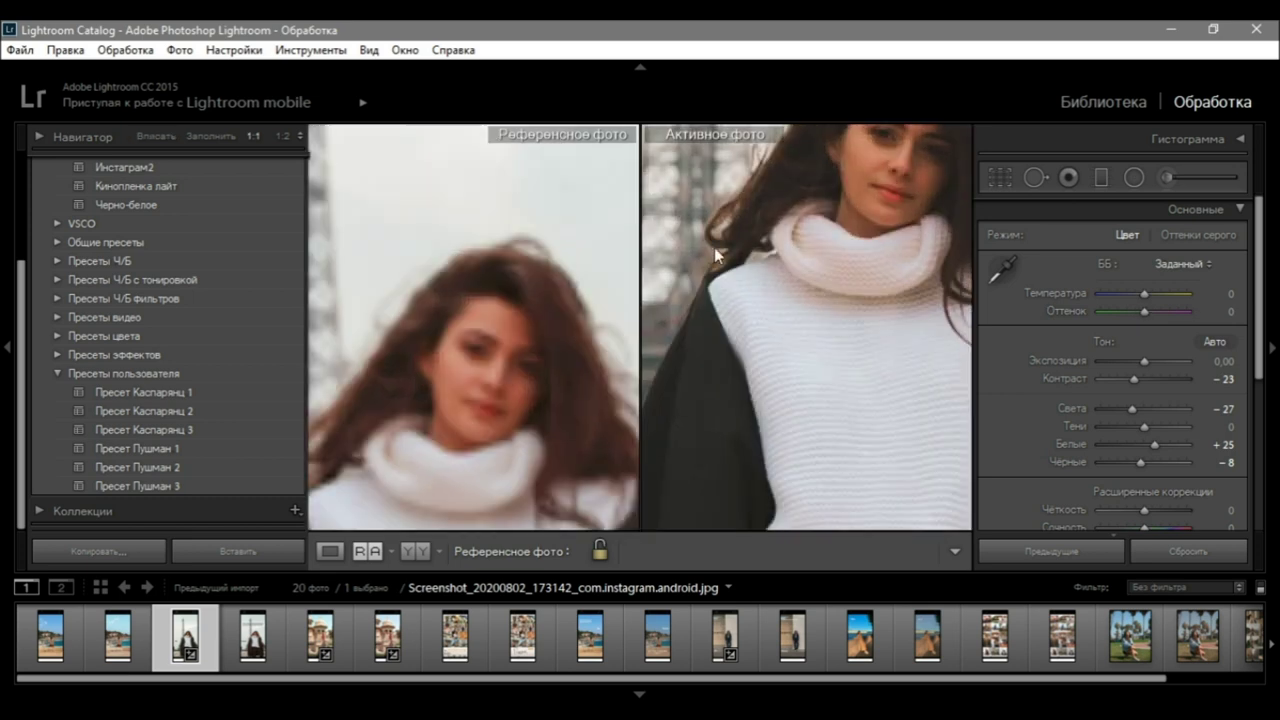
drag(714, 247, 650, 390)
drag(1132, 408, 1136, 379)
click(735, 402)
drag(1154, 444, 1126, 445)
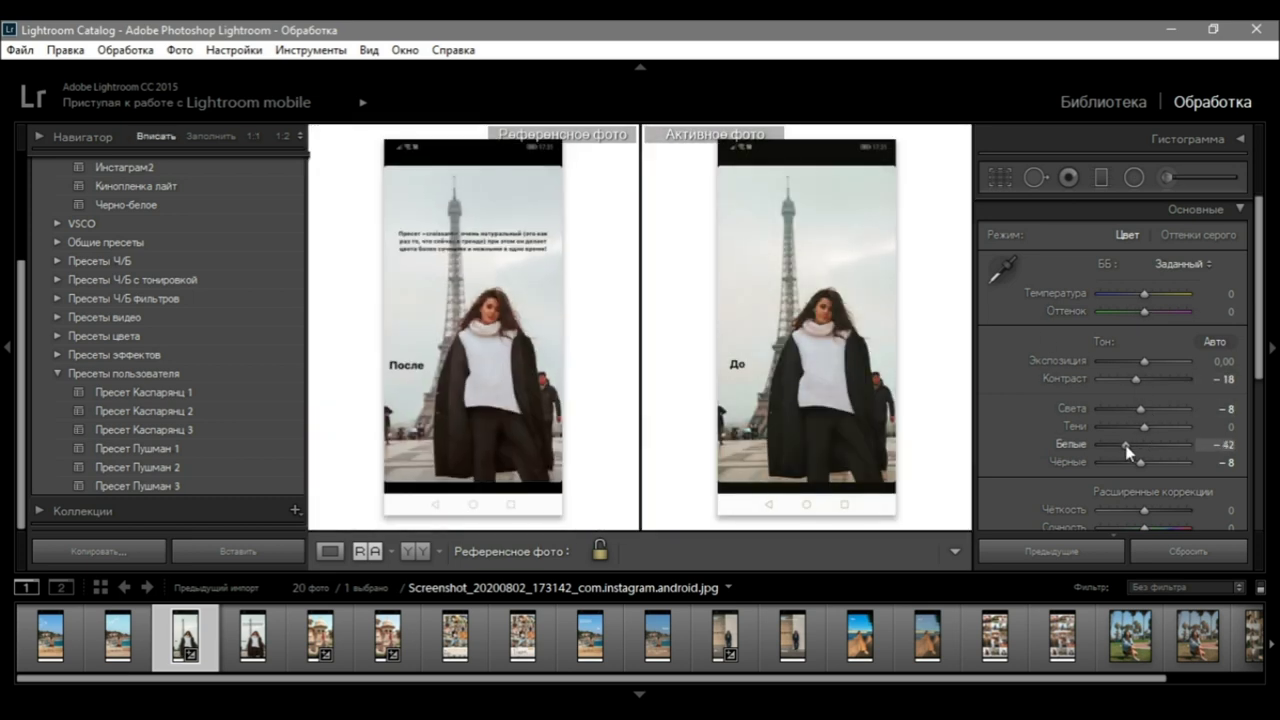
Lower the shadows of the Eiffel Tower photo's blue tone curve with a point at about 11.0 / 8.6 %.
click(1182, 209)
click(1180, 241)
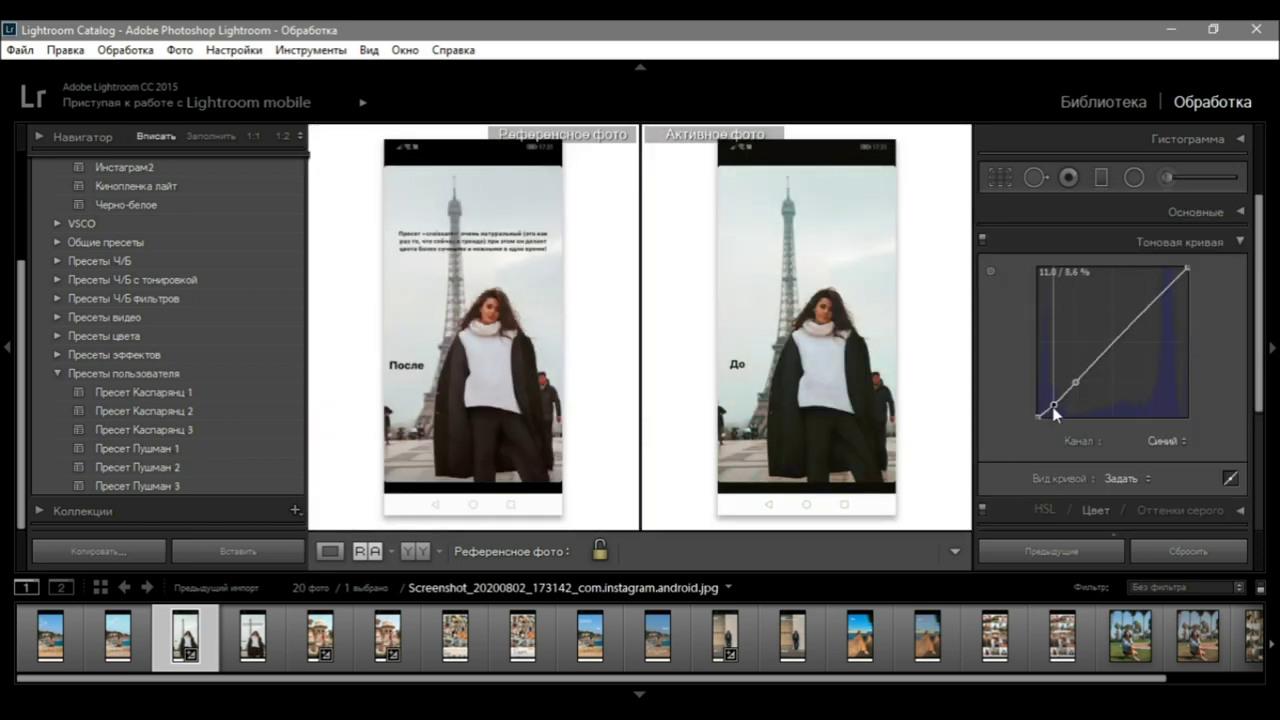
click(836, 334)
drag(849, 369, 814, 424)
Pull down the upper tones on a colour channel's tone curve and check the Eiffel Tower photo's other channels.
click(1165, 441)
click(1120, 530)
drag(1154, 301, 1129, 322)
click(1160, 441)
click(1120, 485)
click(804, 342)
click(1180, 241)
Compare the woman's face and hair with the reference up close and set the photo's red luminance to +2.
drag(1068, 386, 1150, 382)
click(1094, 271)
click(804, 342)
drag(1134, 364, 1146, 346)
drag(804, 342, 787, 349)
drag(1150, 382, 1147, 383)
click(1034, 297)
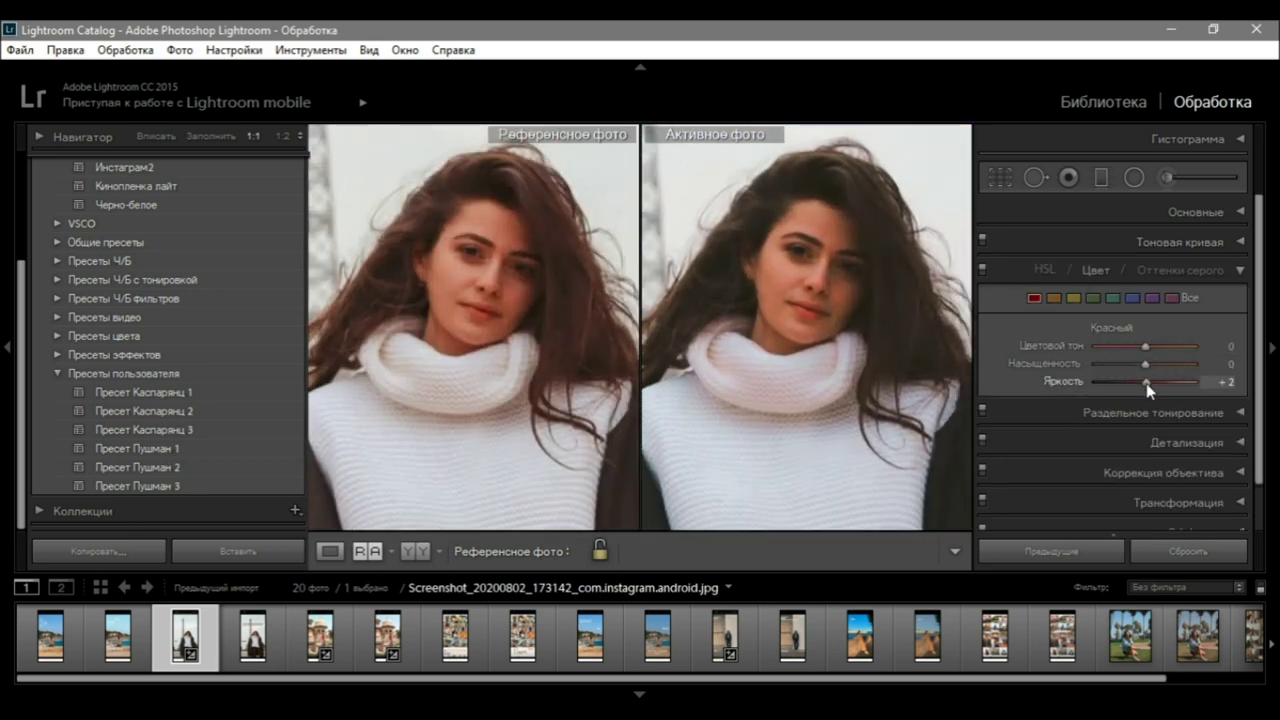
Set the Eiffel Tower photo's temperature to −3, exposure to +0,05 and shadows to +12.
key(ctrl+1)
key(z)
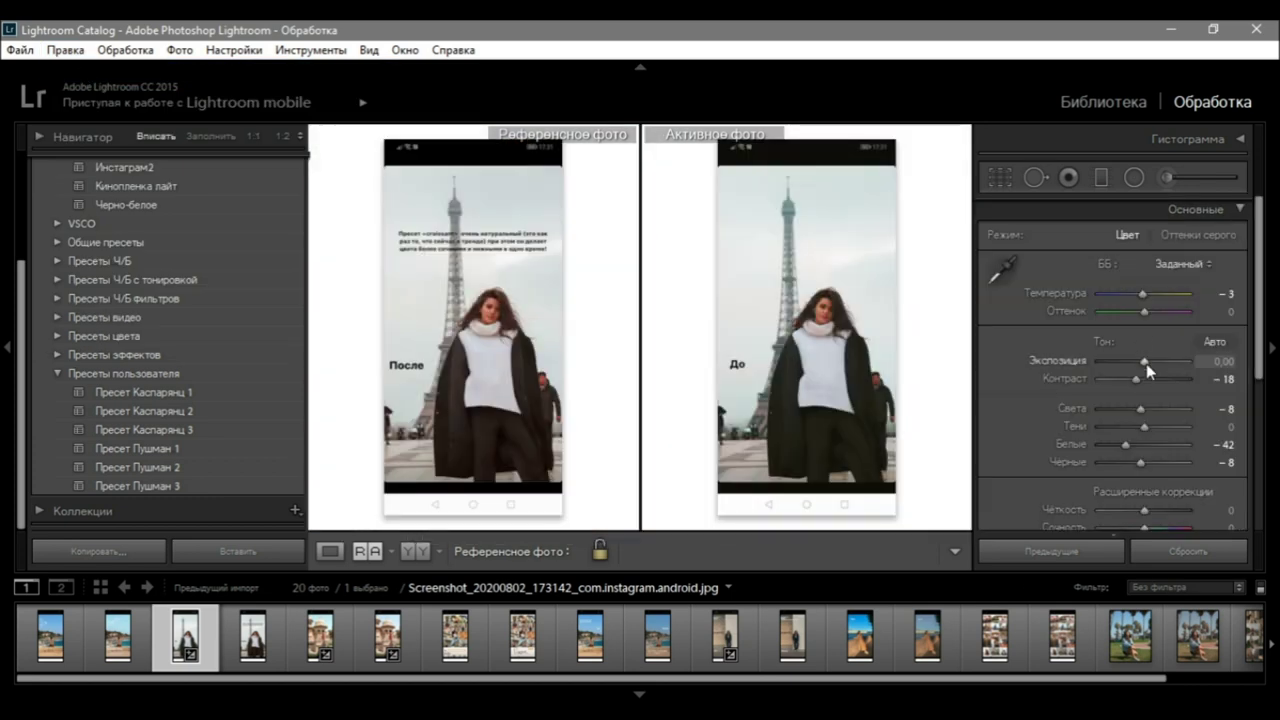
drag(1144, 427, 1149, 427)
click(543, 369)
click(1196, 209)
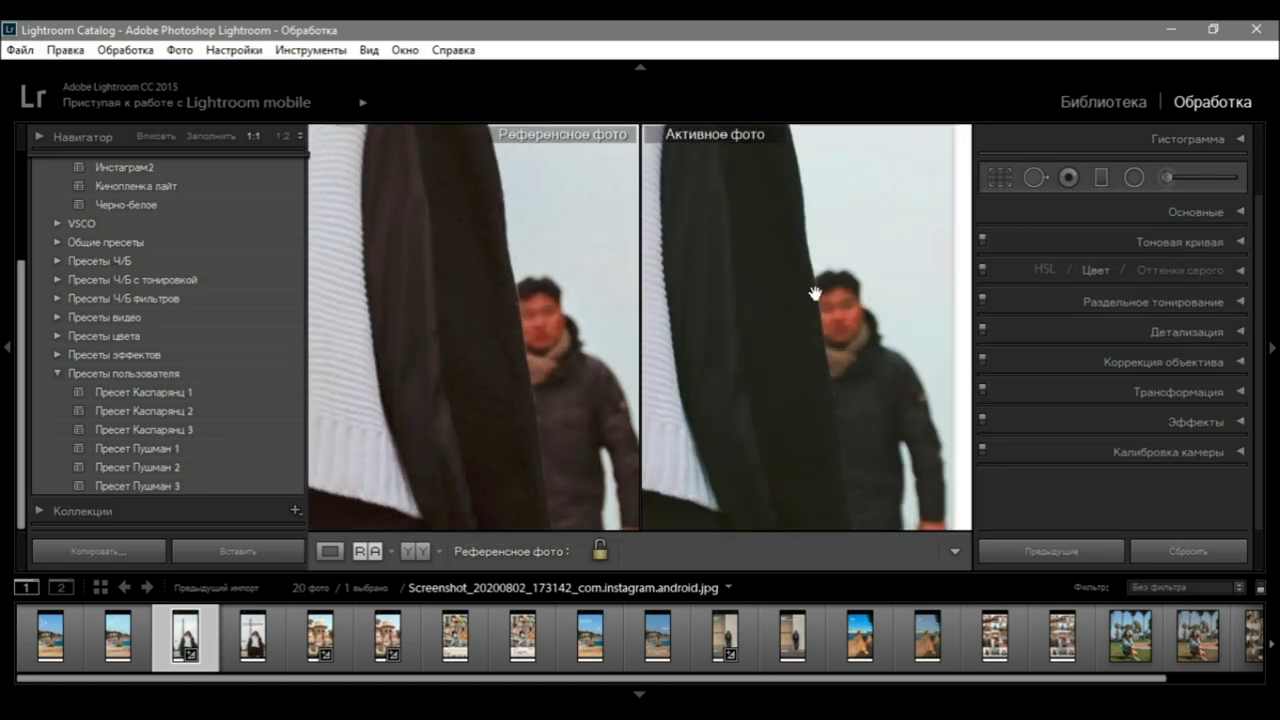
Fine-tune the upper point of a colour channel's tone curve while comparing the Eiffel Tower photo's details with the reference.
click(814, 294)
click(1095, 270)
key(z)
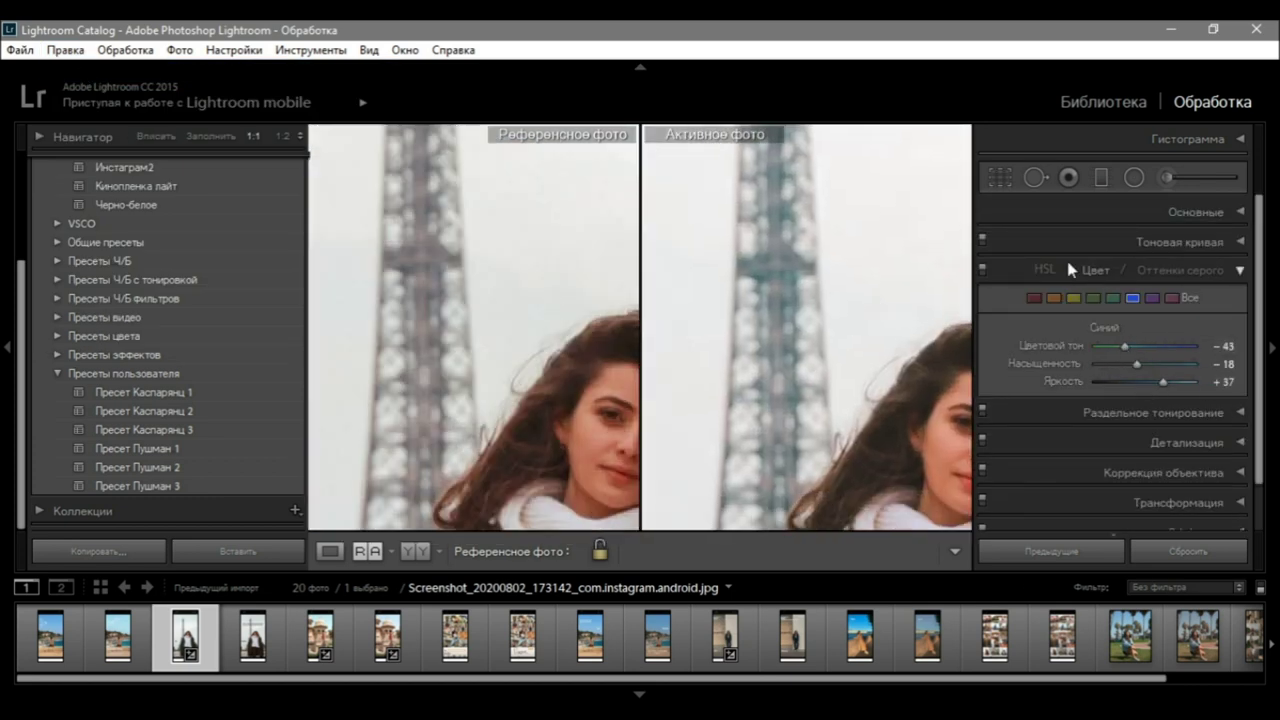
key(ctrl+2)
click(1163, 441)
drag(1132, 322, 1129, 324)
click(510, 327)
key(z)
key(z)
key(ctrl+1)
key(z)
key(z)
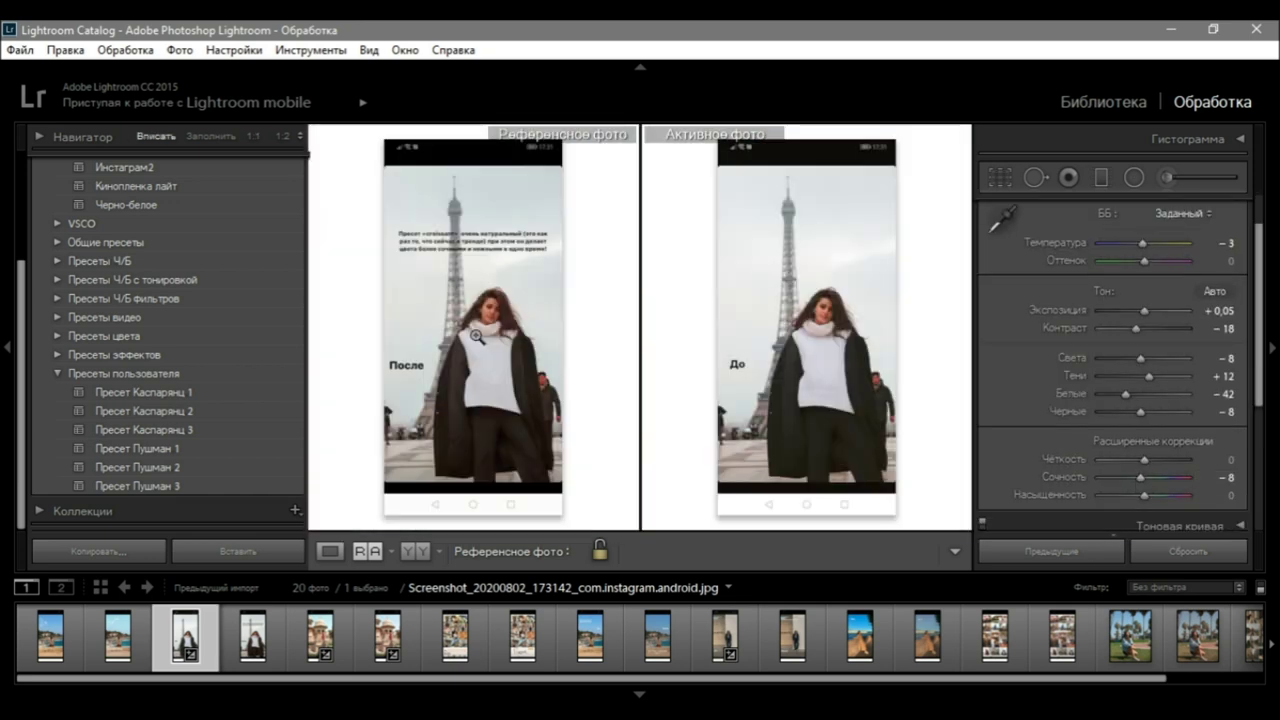
Save the Eiffel Tower photo's current settings as a new user preset named "Пресет Каспарянц 4".
scroll(236, 179, up, 3)
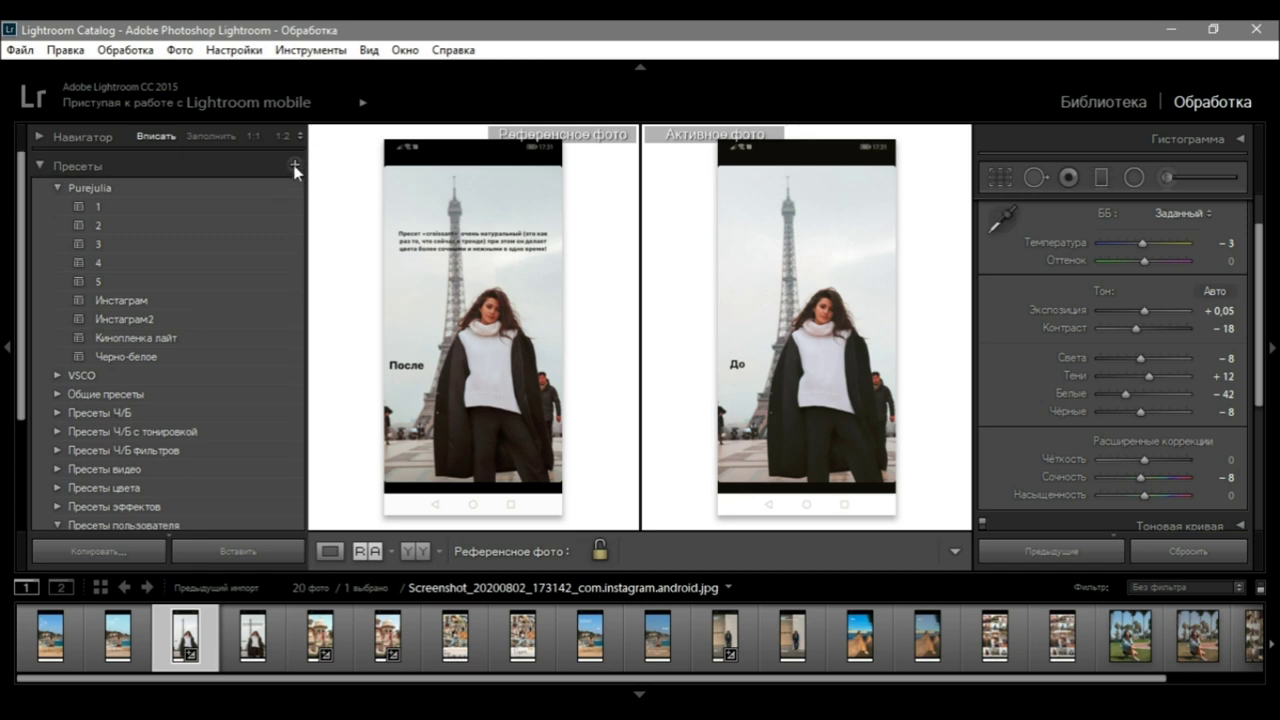
click(294, 166)
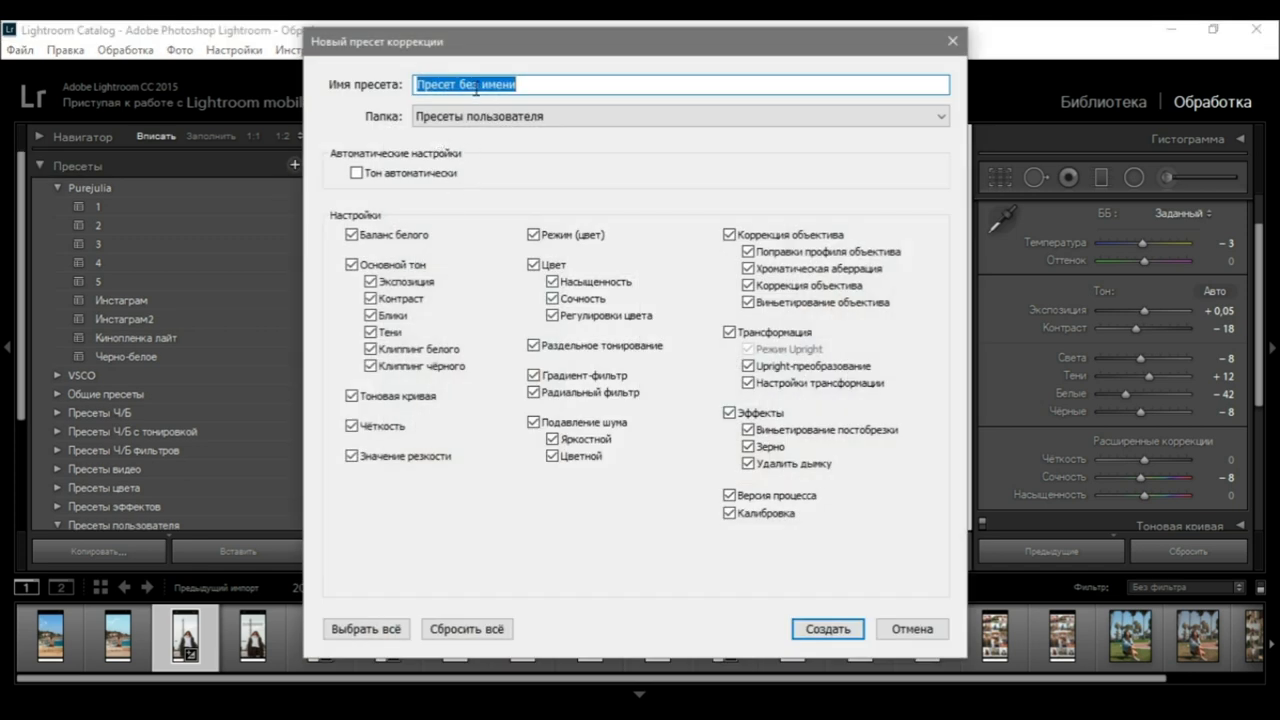
click(459, 84)
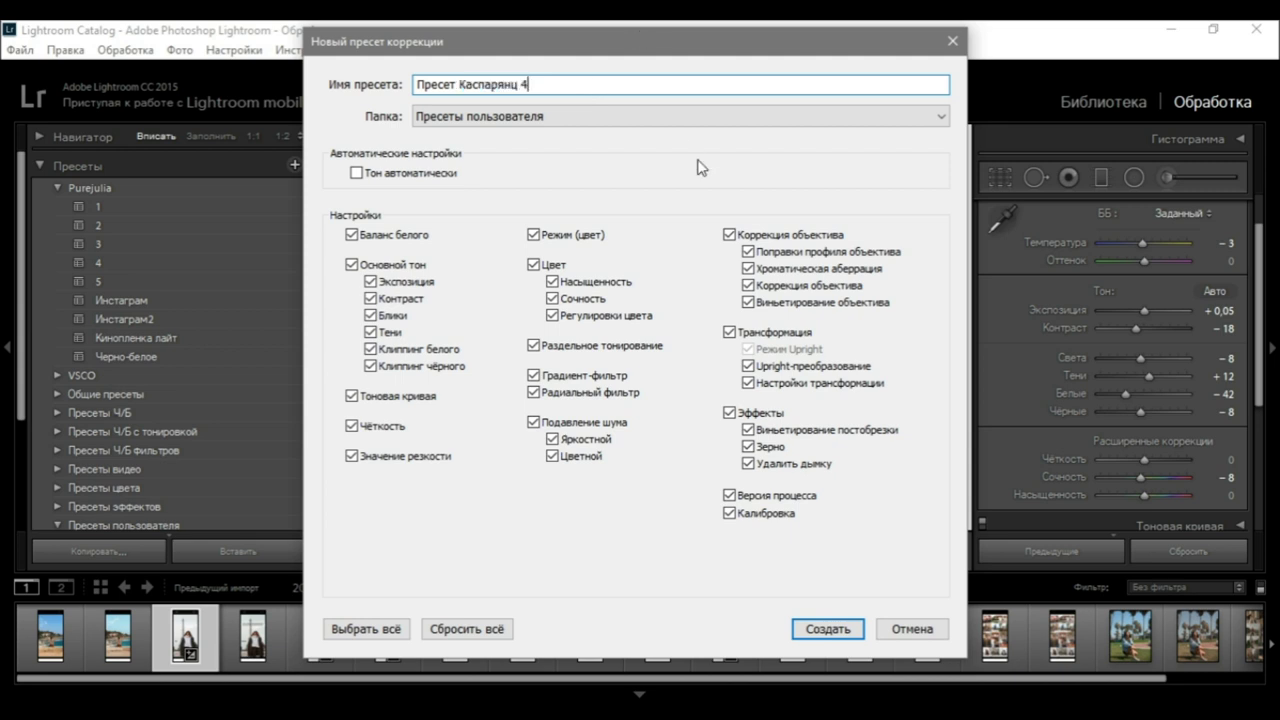
click(827, 629)
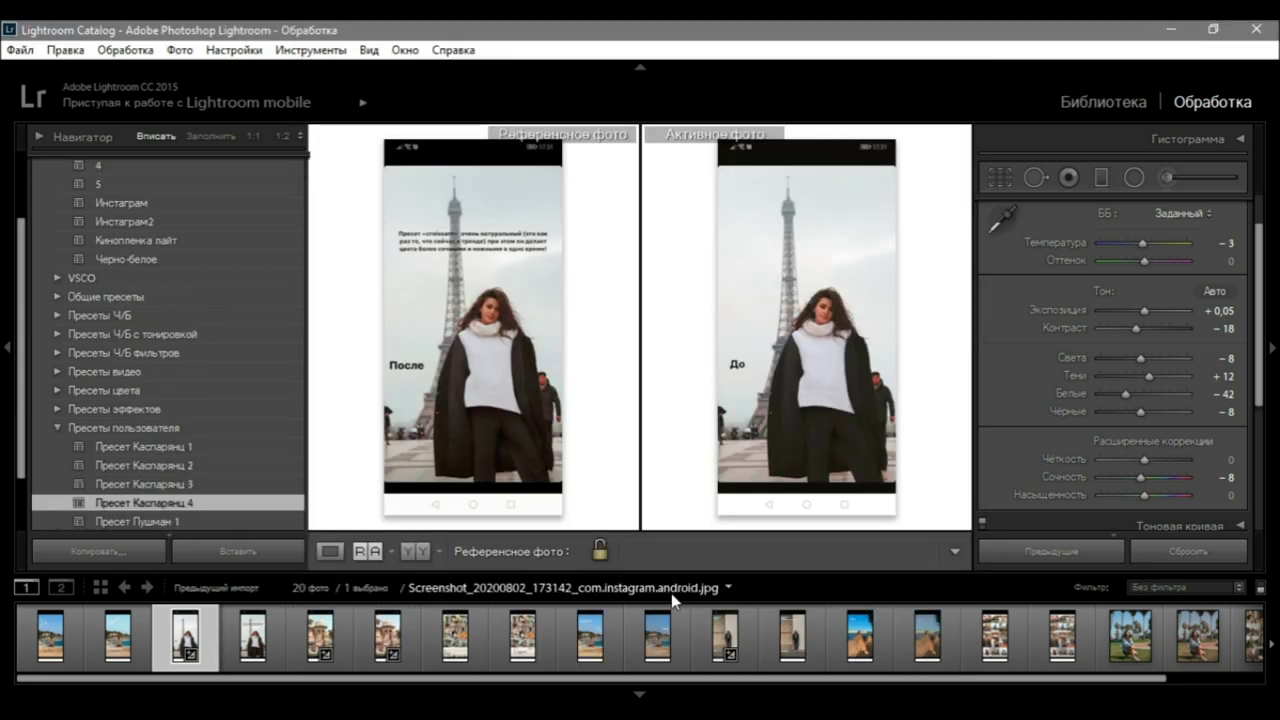
Try Пресет Каспарянц 1, 2 and 3 in turn on the seaside "До" photo and test exposure changes on the third.
click(50, 638)
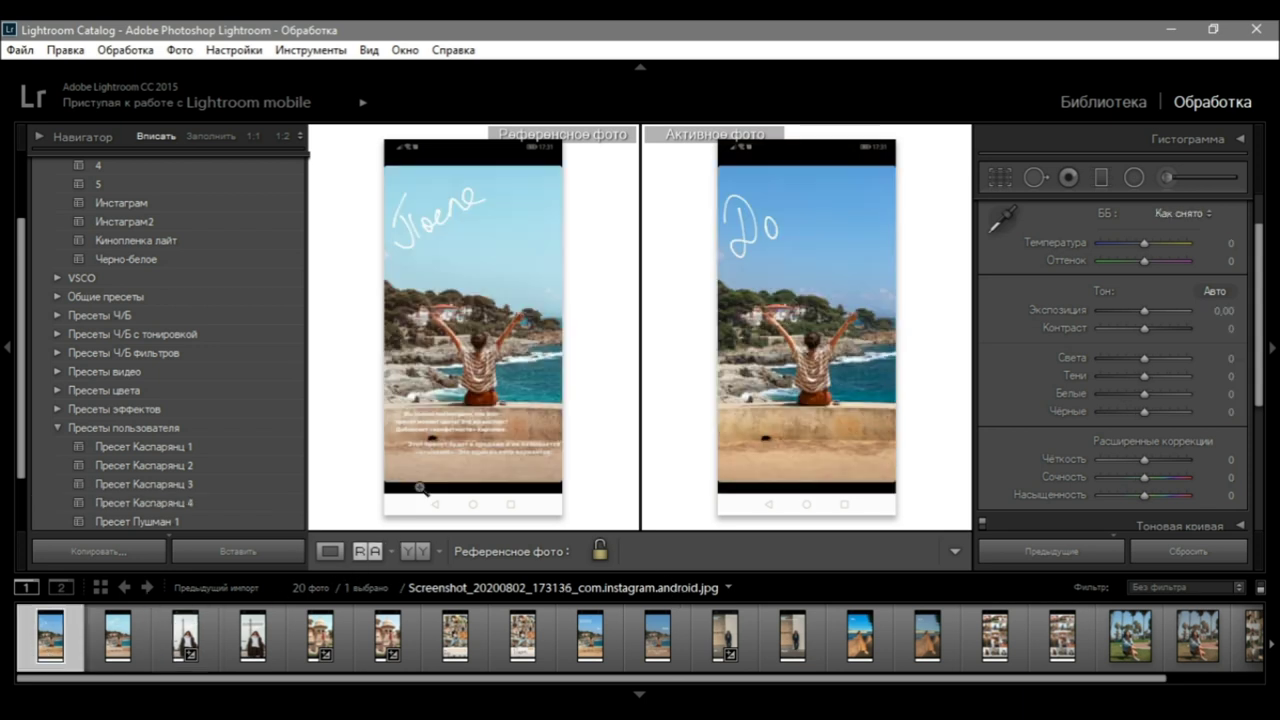
click(151, 449)
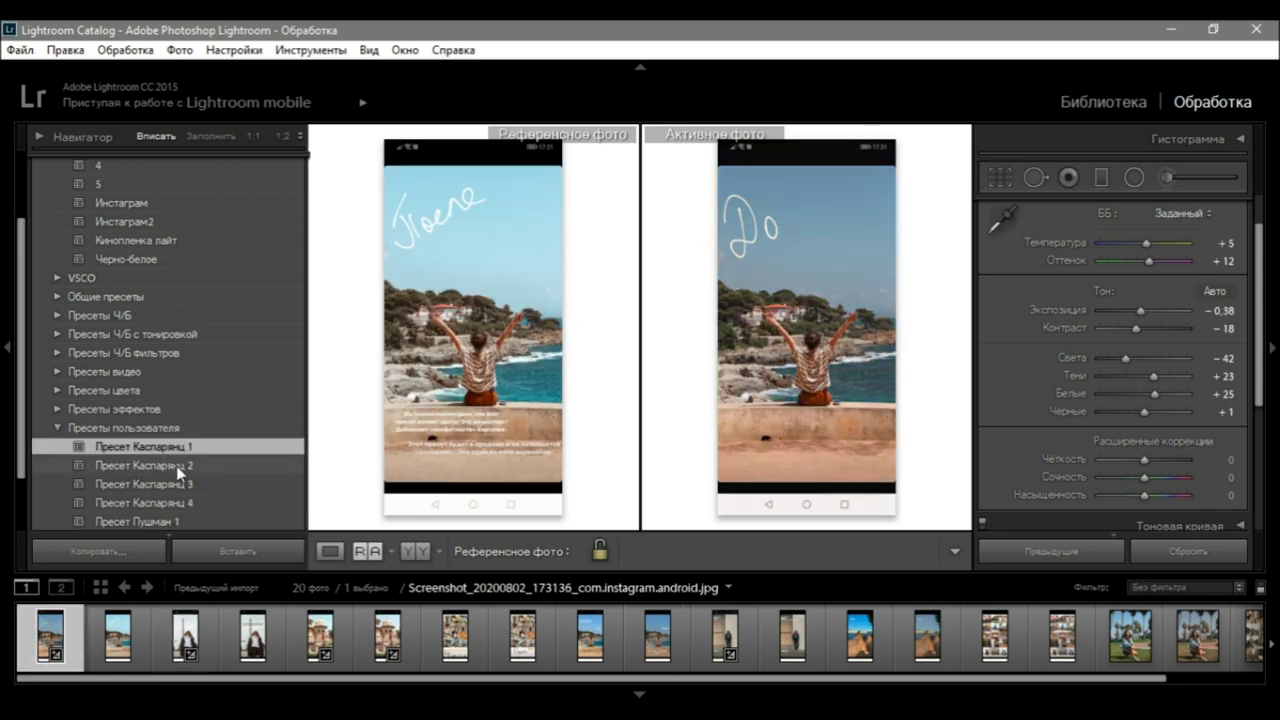
click(182, 466)
click(186, 482)
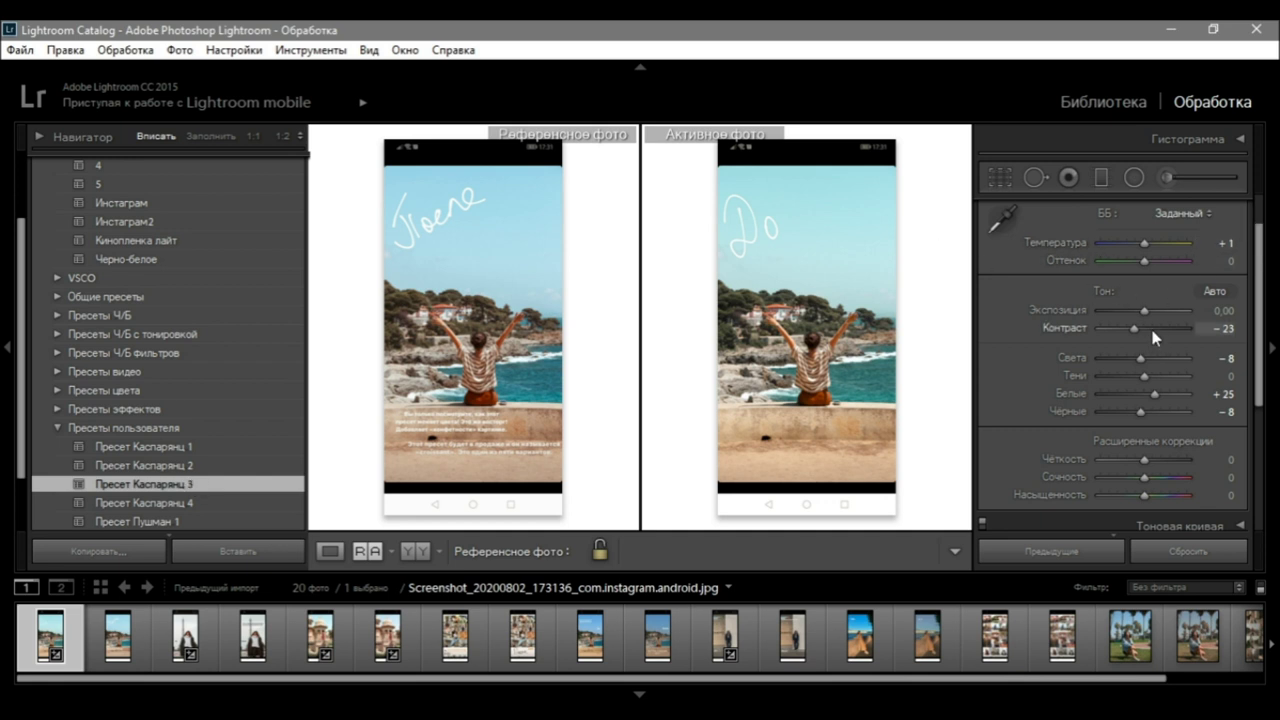
drag(1146, 309, 1145, 313)
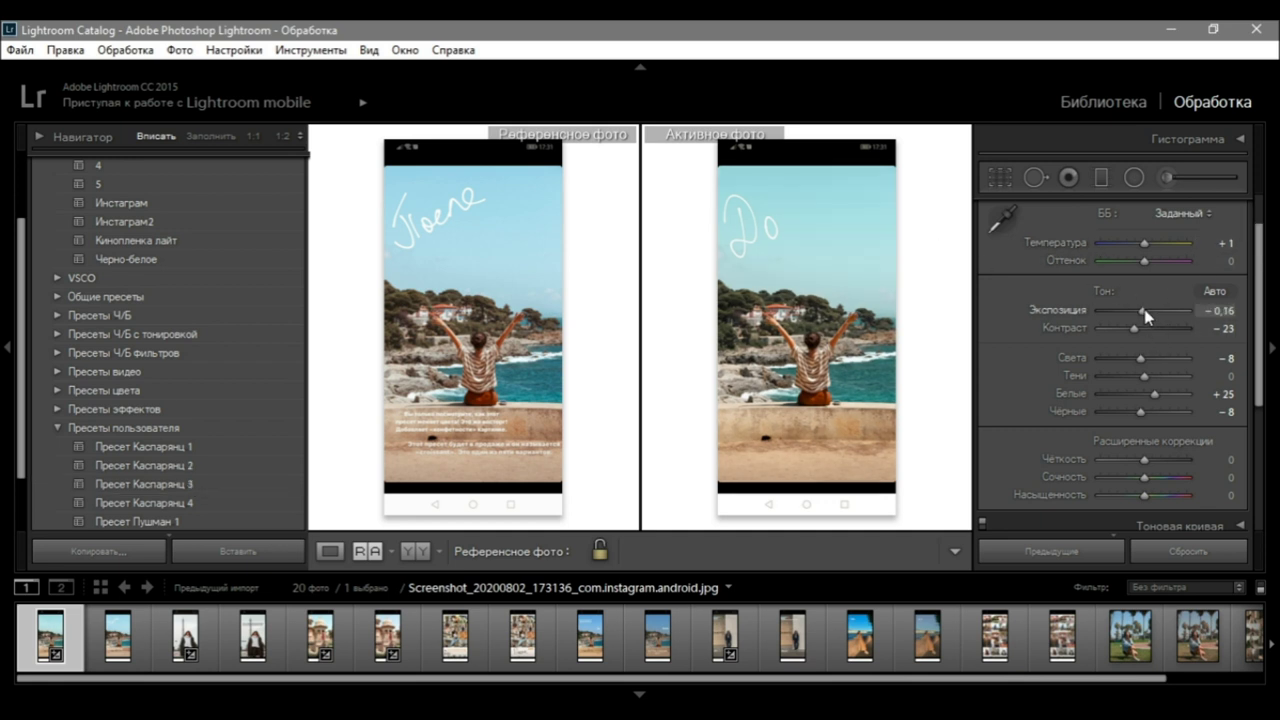
double_click(1145, 311)
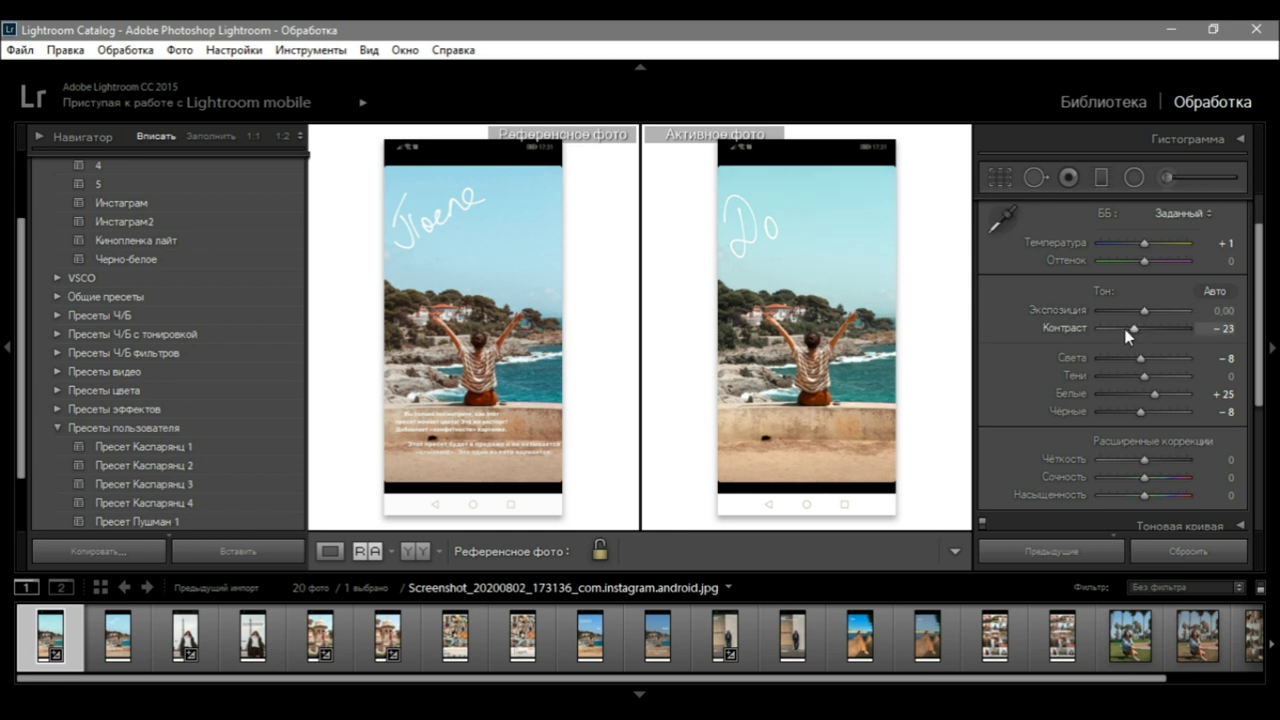
drag(1146, 310, 1145, 317)
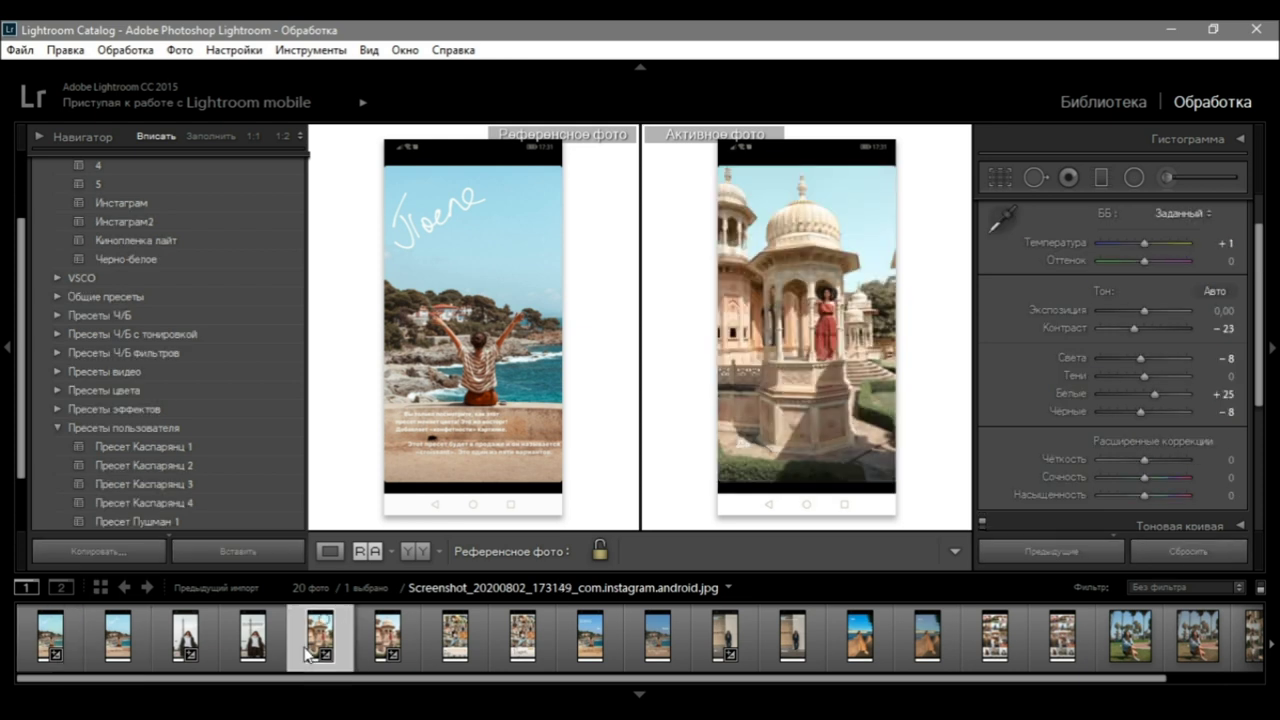
Set the temple "После" photo as the reference and make the temple "До" photo the active one beside it.
click(410, 553)
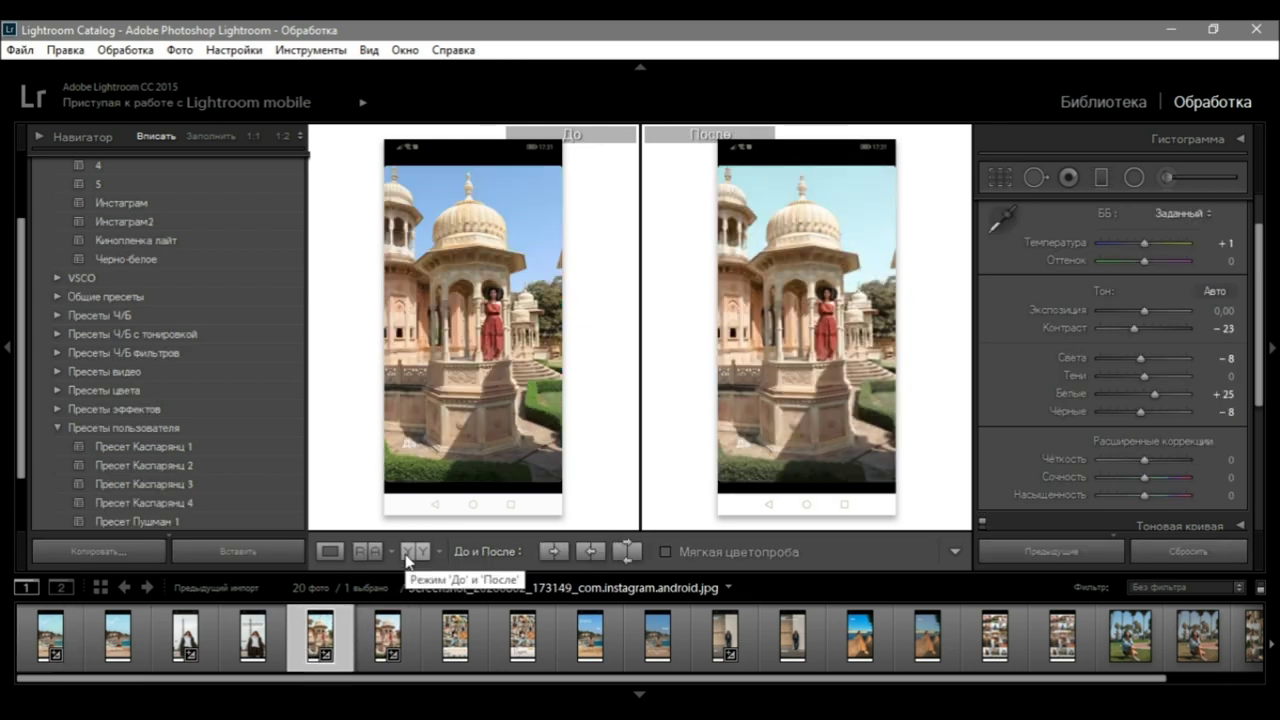
drag(385, 645, 418, 430)
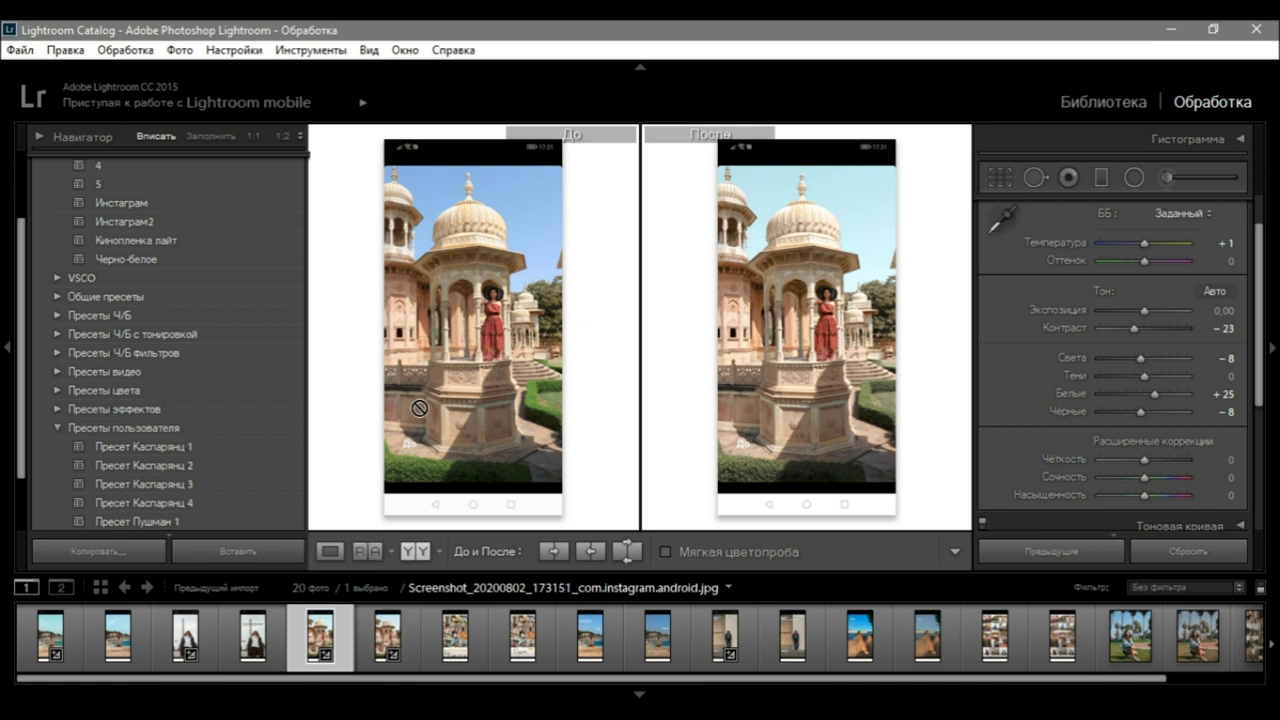
click(367, 553)
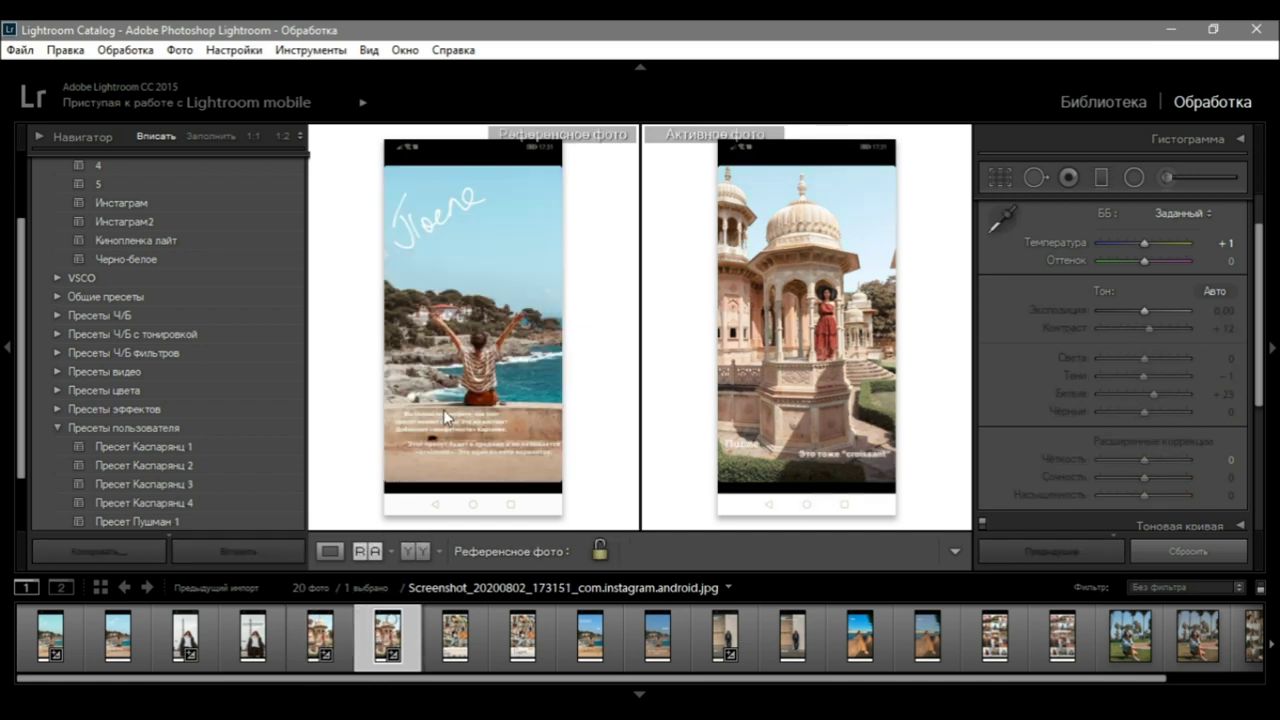
drag(380, 632, 418, 446)
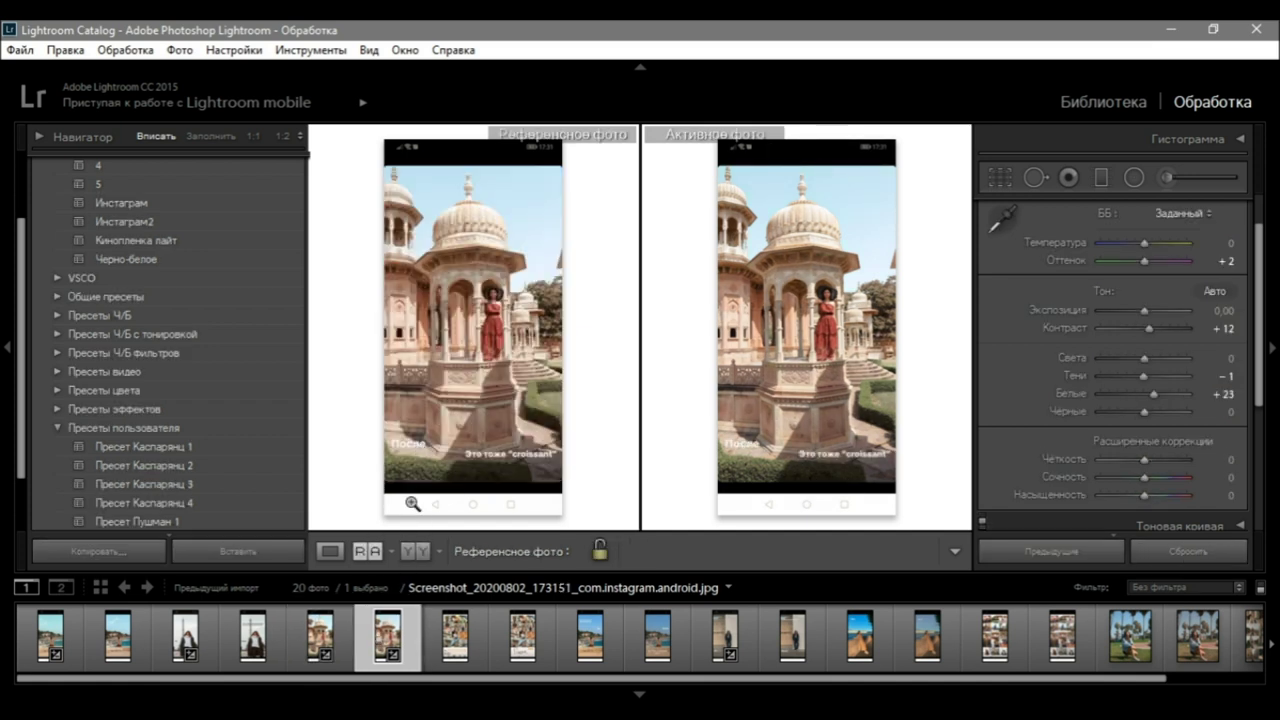
click(317, 634)
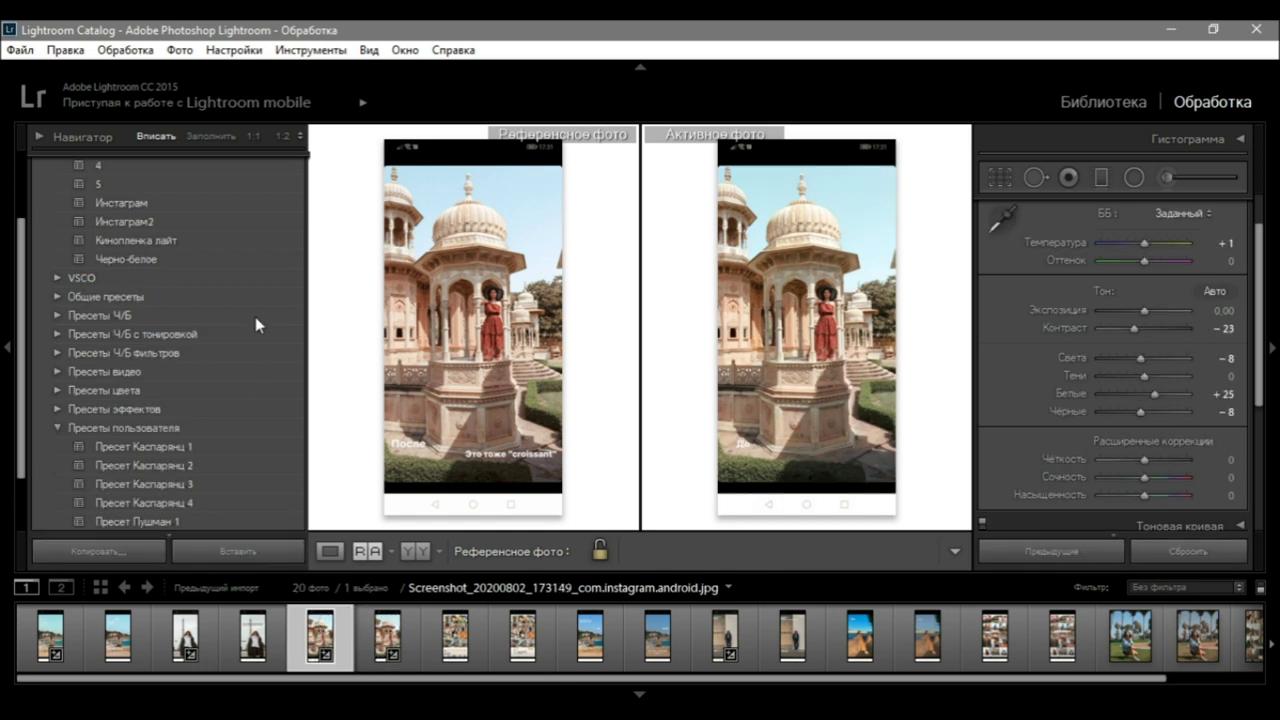
Reset the temple "До" photo and compare Пресет Каспарянц 3 and 4 on it, applying Пресет Каспарянц 4.
click(1186, 556)
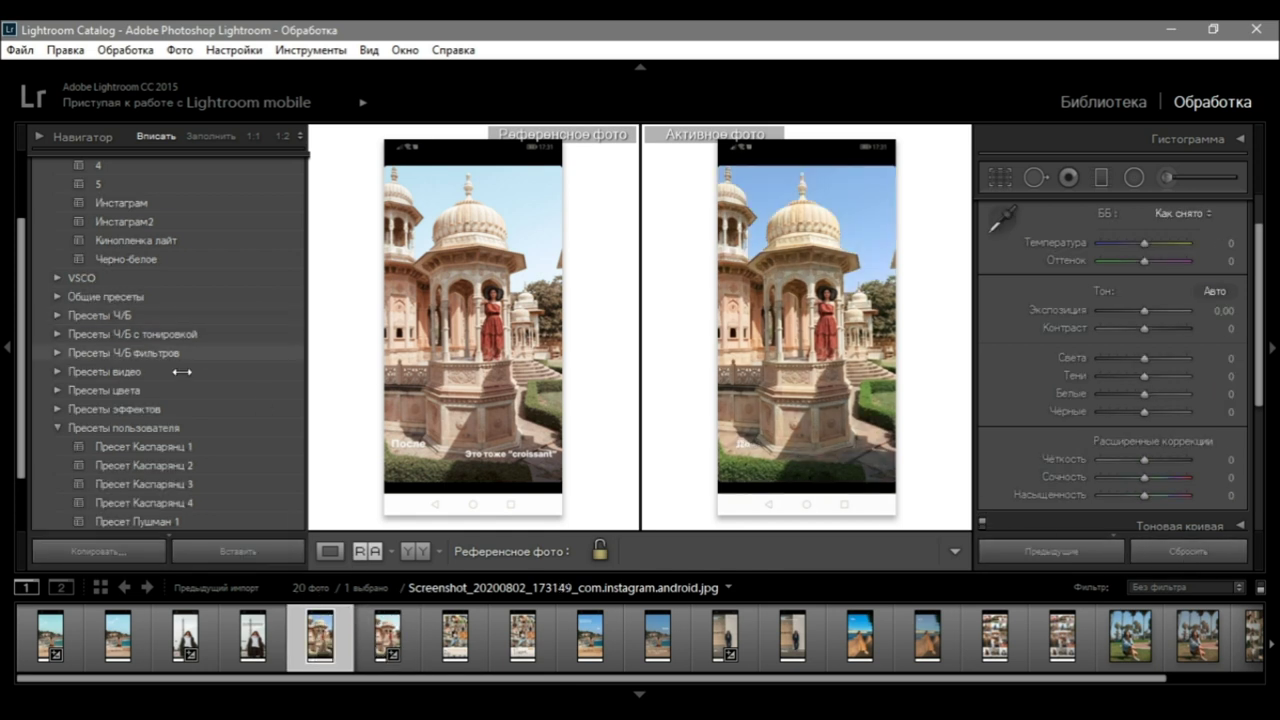
click(180, 484)
click(226, 502)
click(226, 484)
click(226, 504)
Delete the user preset "Пресет Каспарянц 3".
right_click(204, 486)
click(250, 532)
right_click(194, 480)
click(240, 512)
click(714, 389)
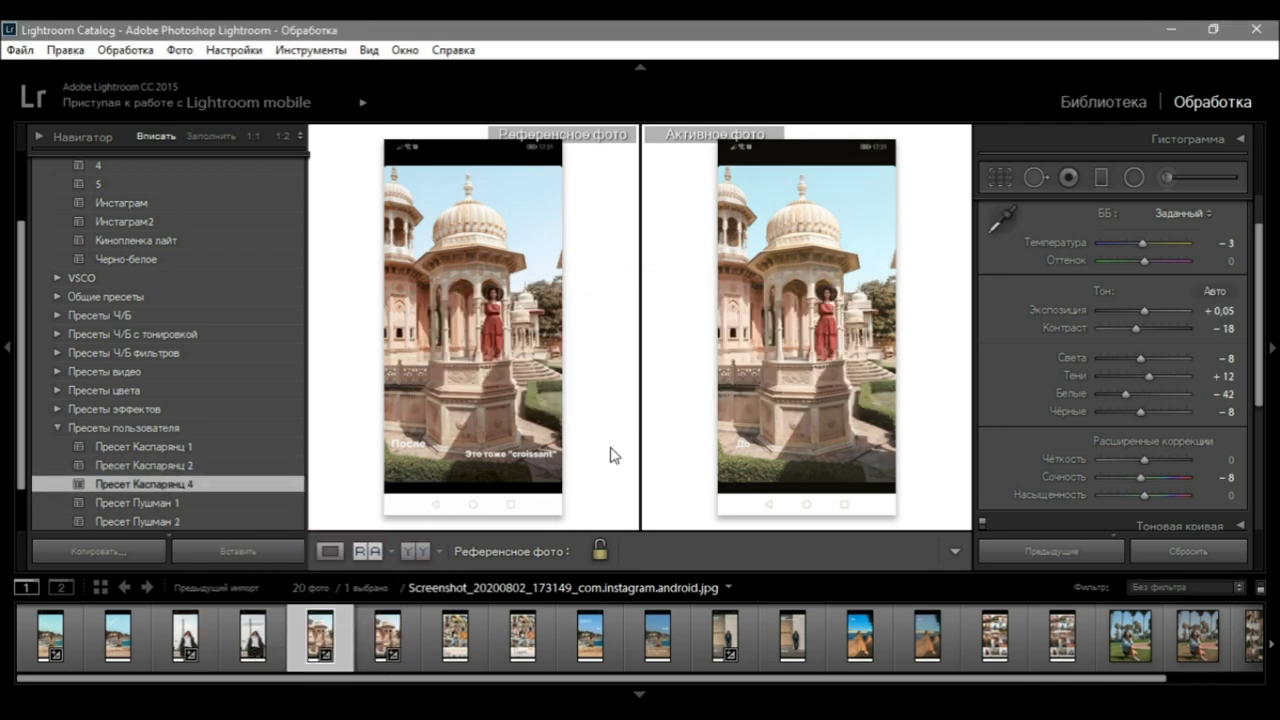
Set the Moscow feed's "После" screenshot as the reference and apply Пресет Каспарянц 4 to its "До" screenshot.
click(455, 637)
click(368, 555)
click(368, 555)
drag(523, 637, 473, 330)
click(100, 484)
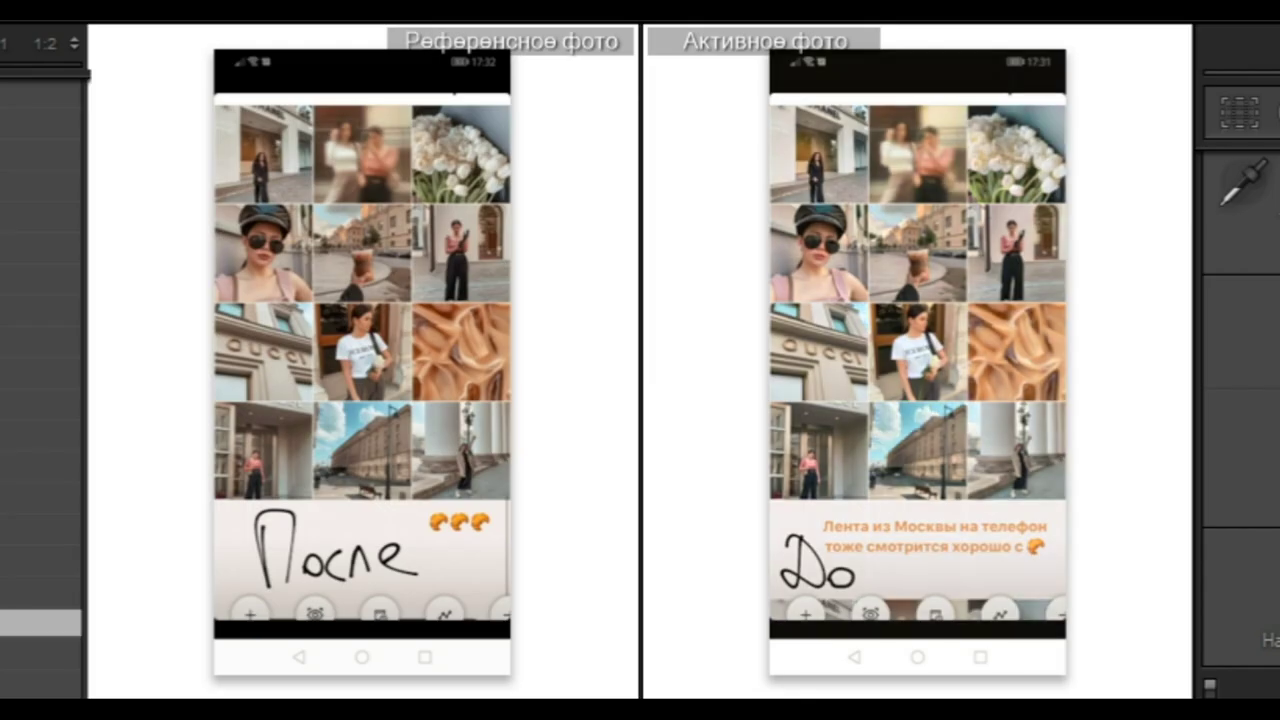
Compare the Moscow feed's sunglasses portrait and nearby pictures with the reference up close.
click(813, 278)
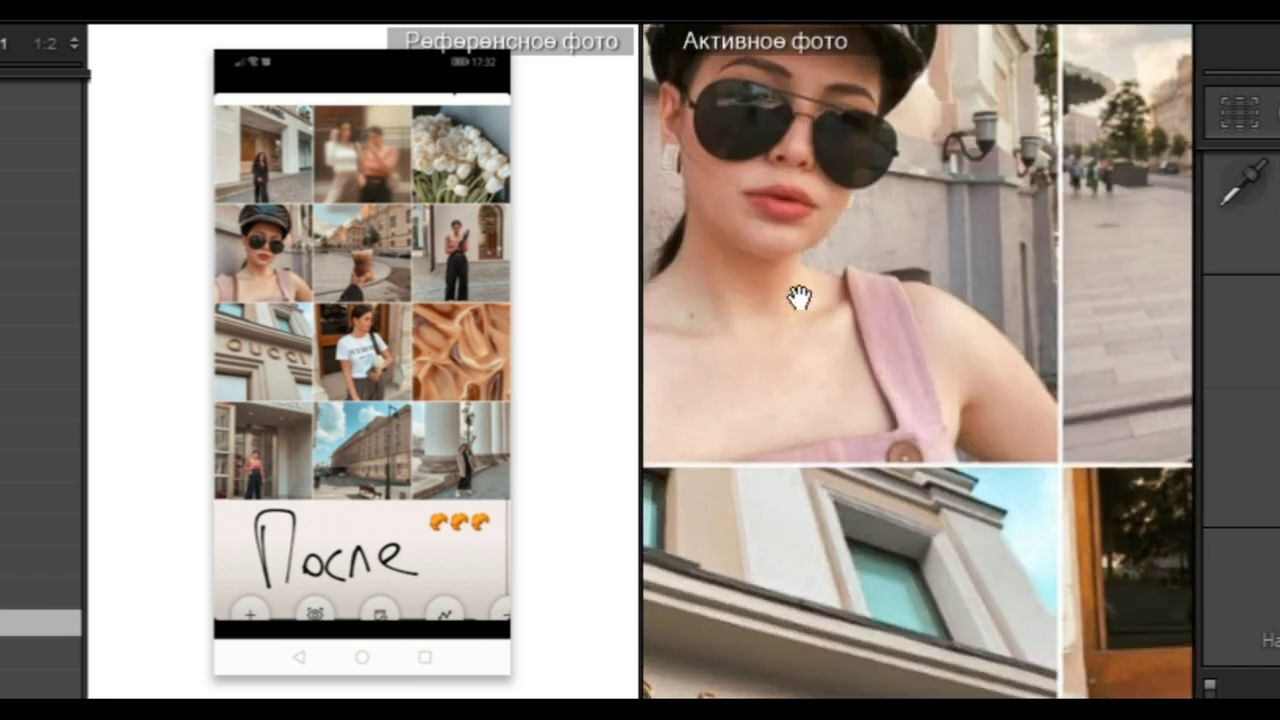
drag(800, 297, 891, 354)
click(290, 260)
drag(334, 291, 511, 349)
drag(1007, 328, 1032, 408)
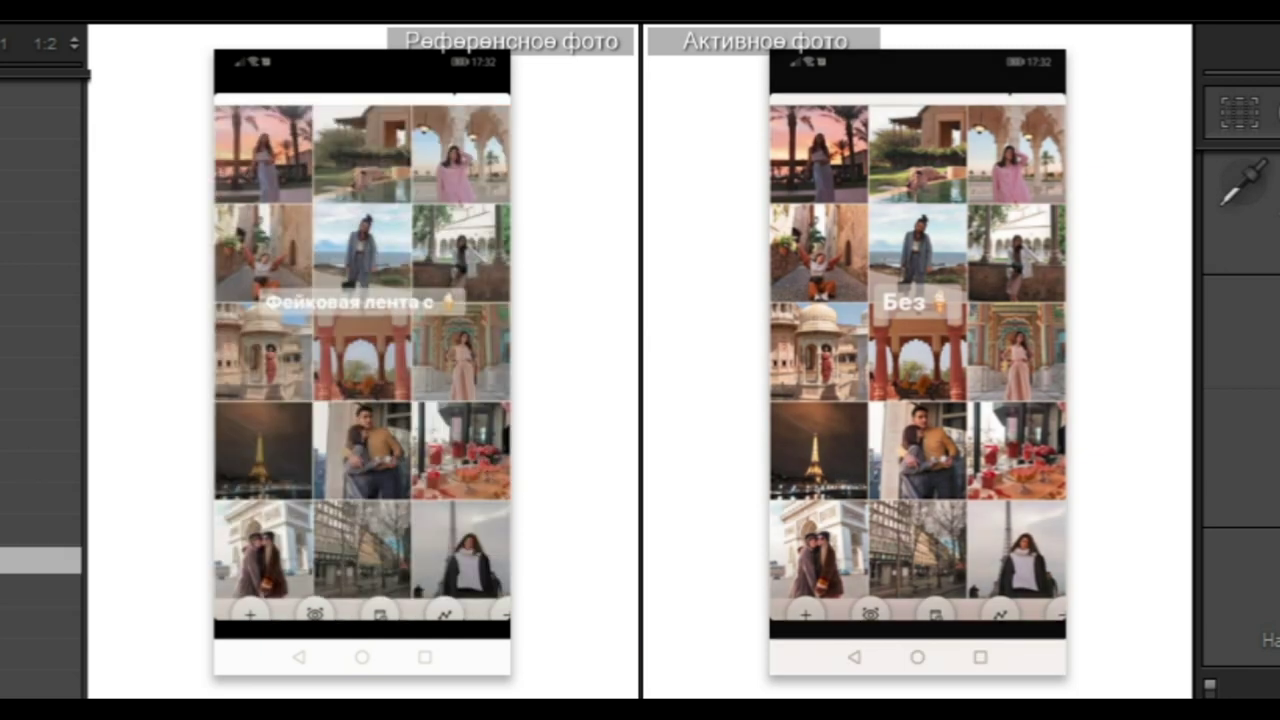
Apply Пресет Каспарянц 2 to the "Без" feed screenshot and compare the pool picture with the reference up close.
click(40, 591)
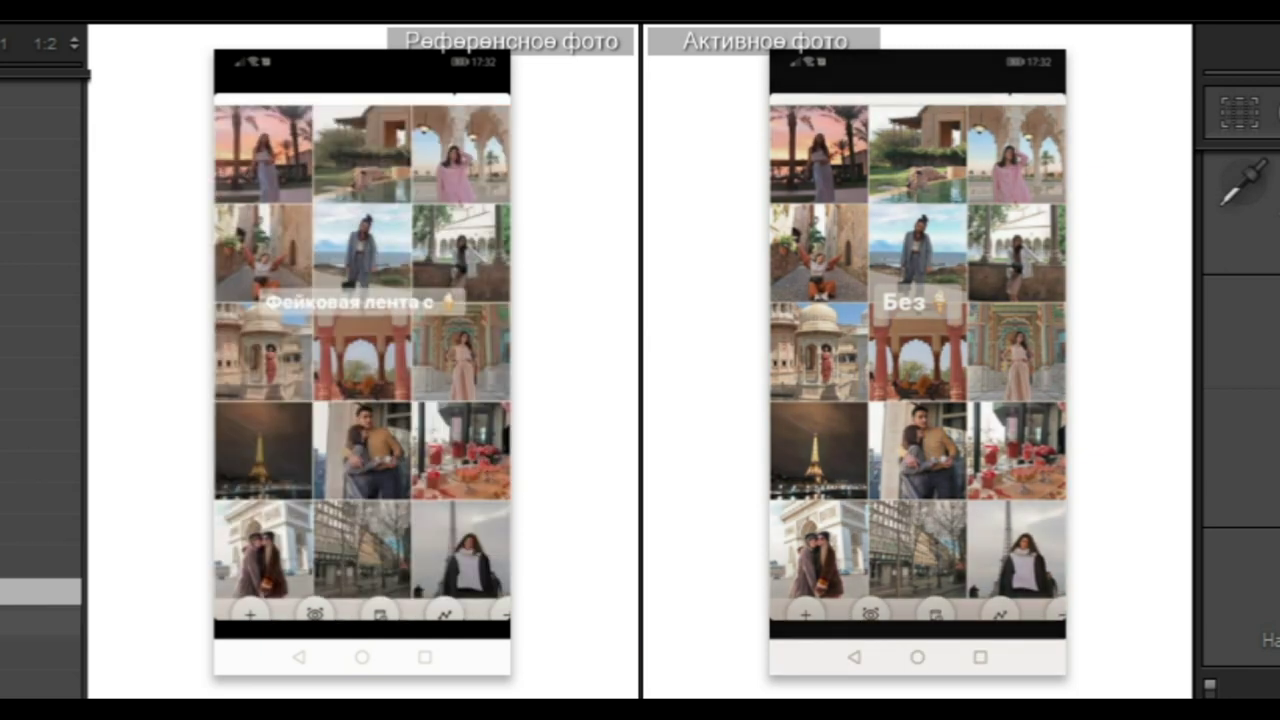
click(913, 457)
click(356, 450)
drag(1021, 504, 1023, 452)
drag(932, 214, 1020, 652)
drag(910, 285, 918, 419)
drag(531, 307, 538, 623)
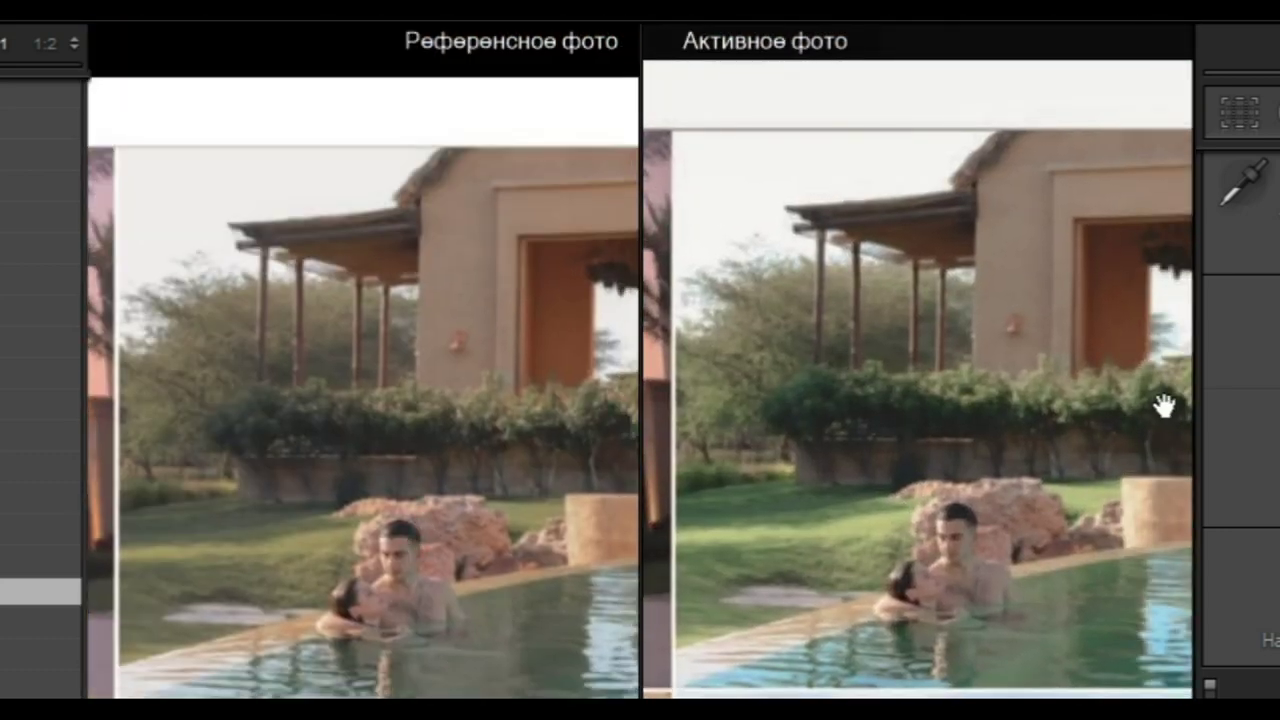
Compare more pictures of the "Без" feed screenshot with the reference up close and apply Пресет Каспарянц 1 to it.
drag(1164, 406, 960, 571)
drag(690, 624, 834, 331)
drag(200, 470, 525, 440)
drag(600, 680, 440, 50)
drag(440, 303, 403, 346)
drag(1027, 650, 943, 200)
drag(943, 380, 954, 140)
drag(497, 680, 486, 48)
drag(486, 369, 478, 426)
drag(919, 317, 931, 35)
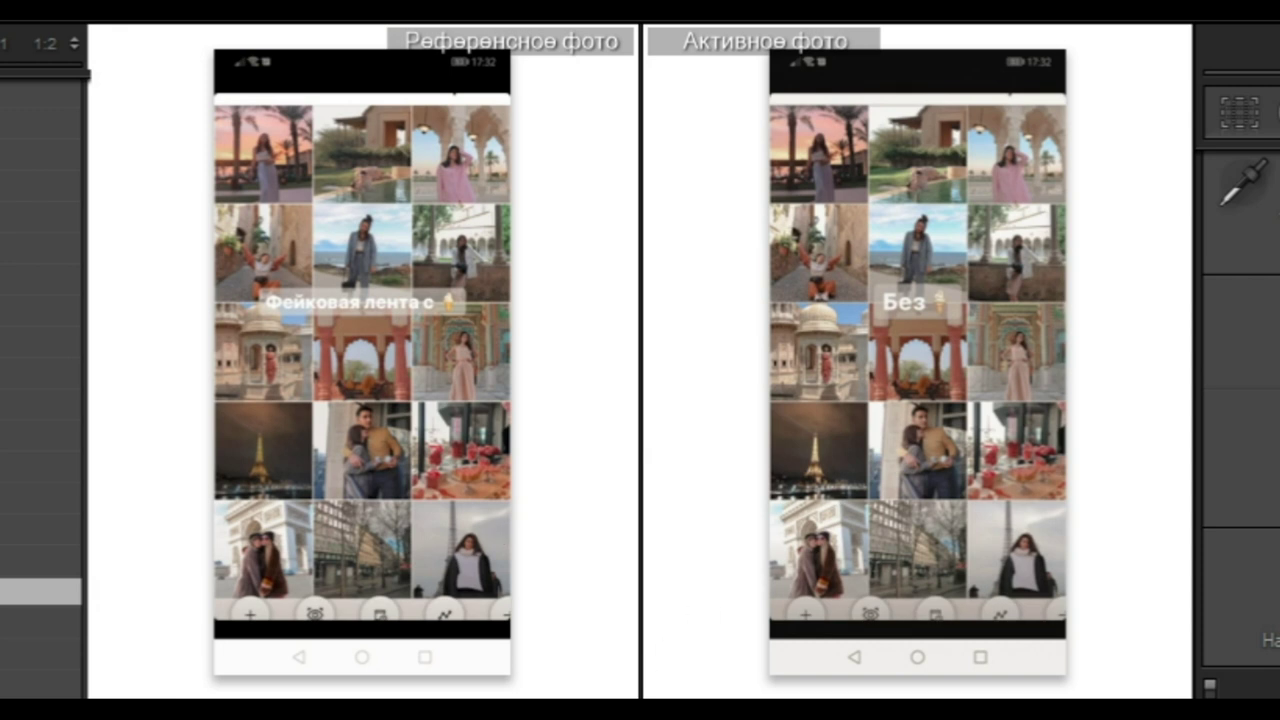
click(40, 560)
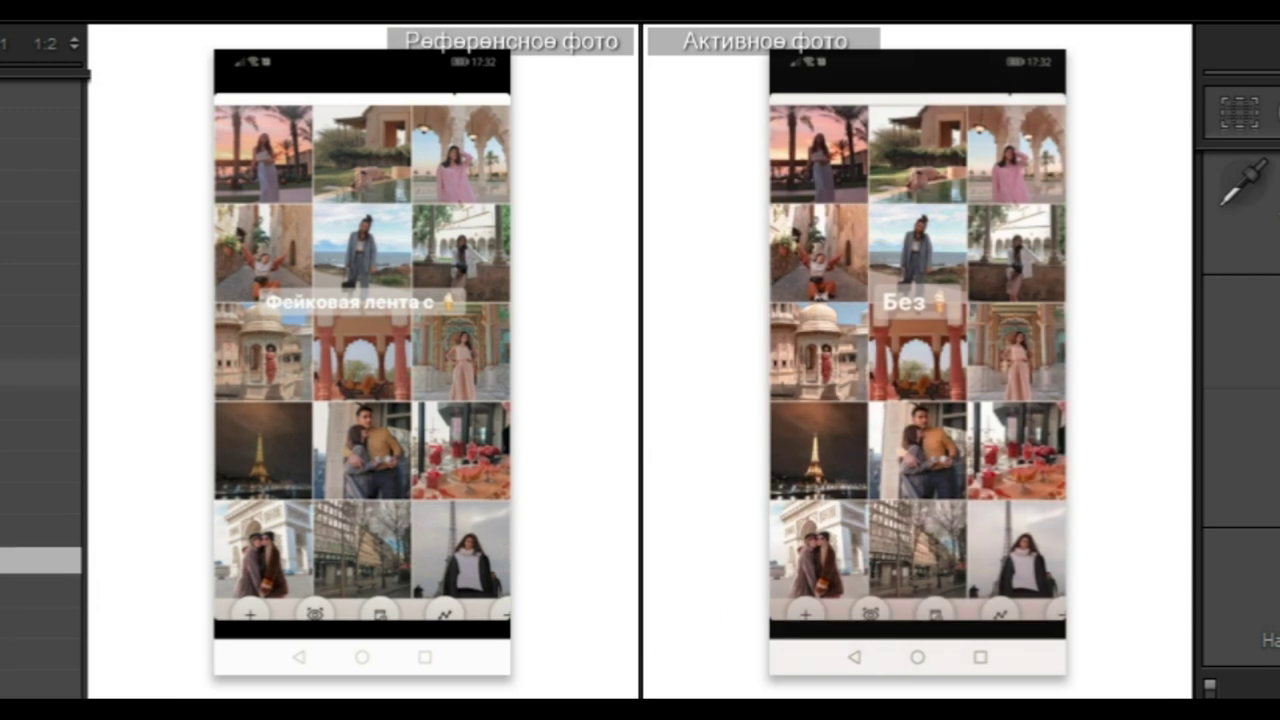
scroll(40, 400, down, 1)
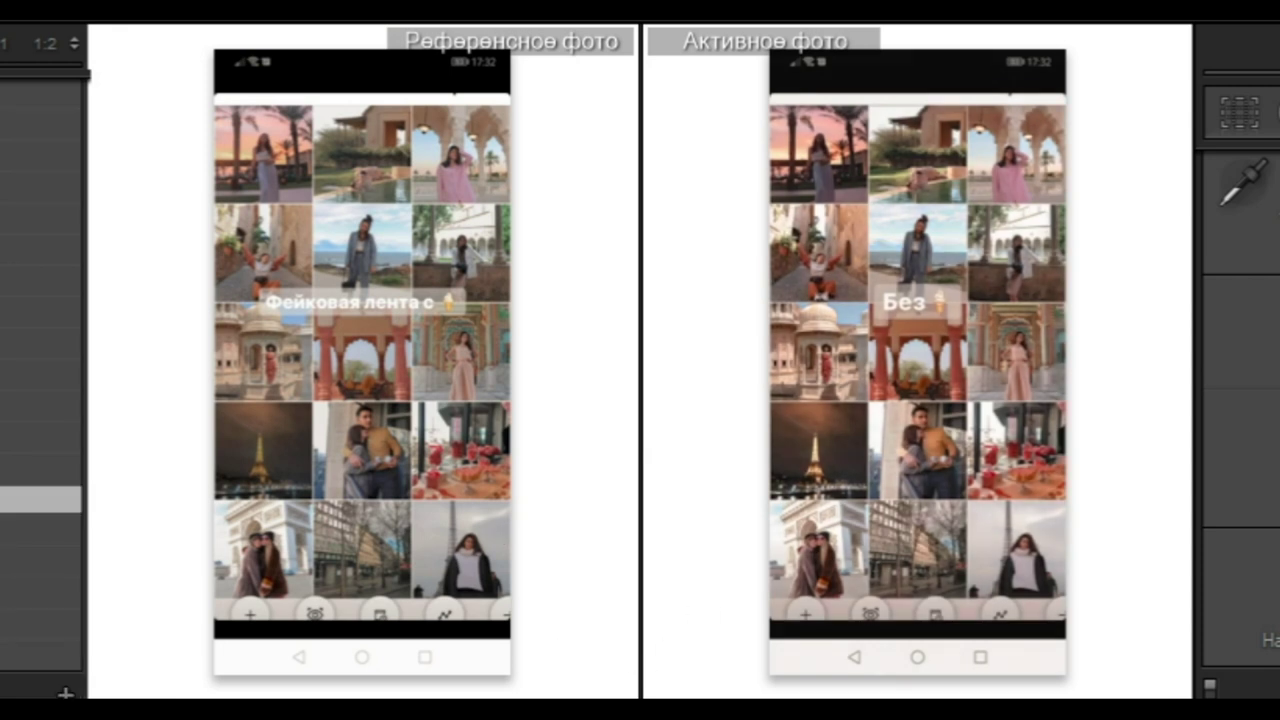
Show the Chanel storefront "До" photo on its own and apply Пресет Каспарянц 2 to it.
key(Right)
key(d)
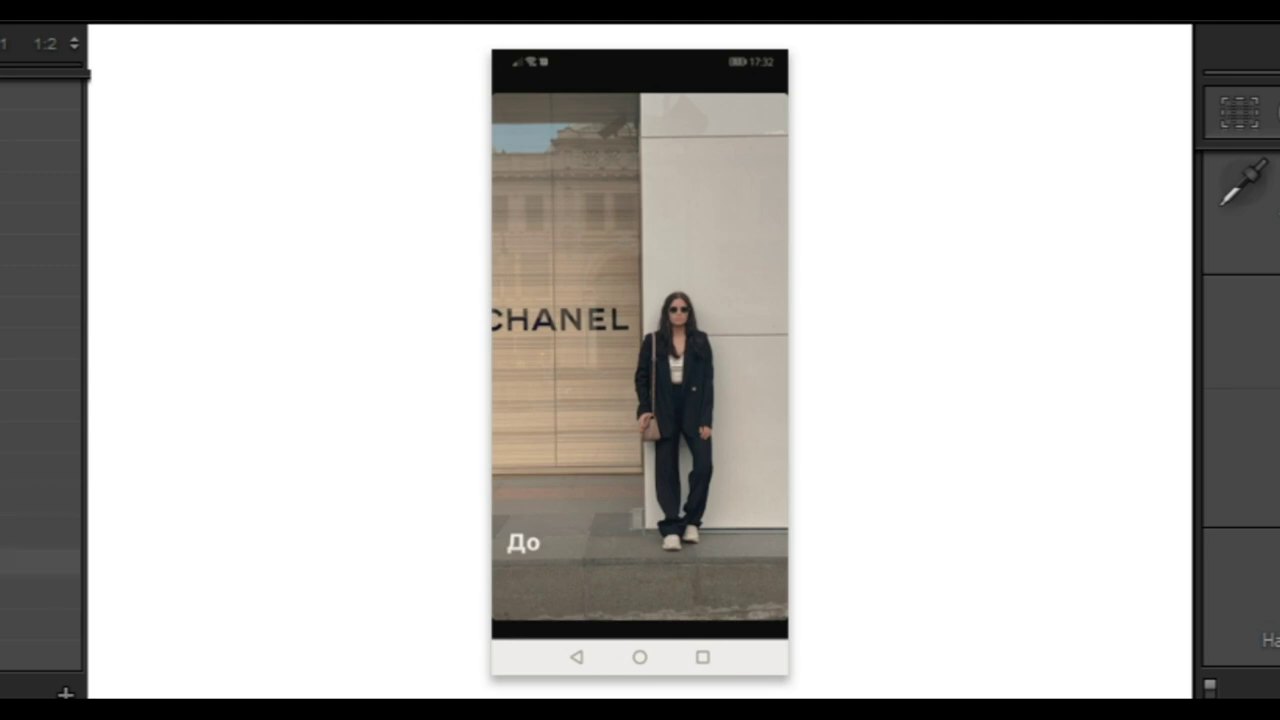
click(150, 428)
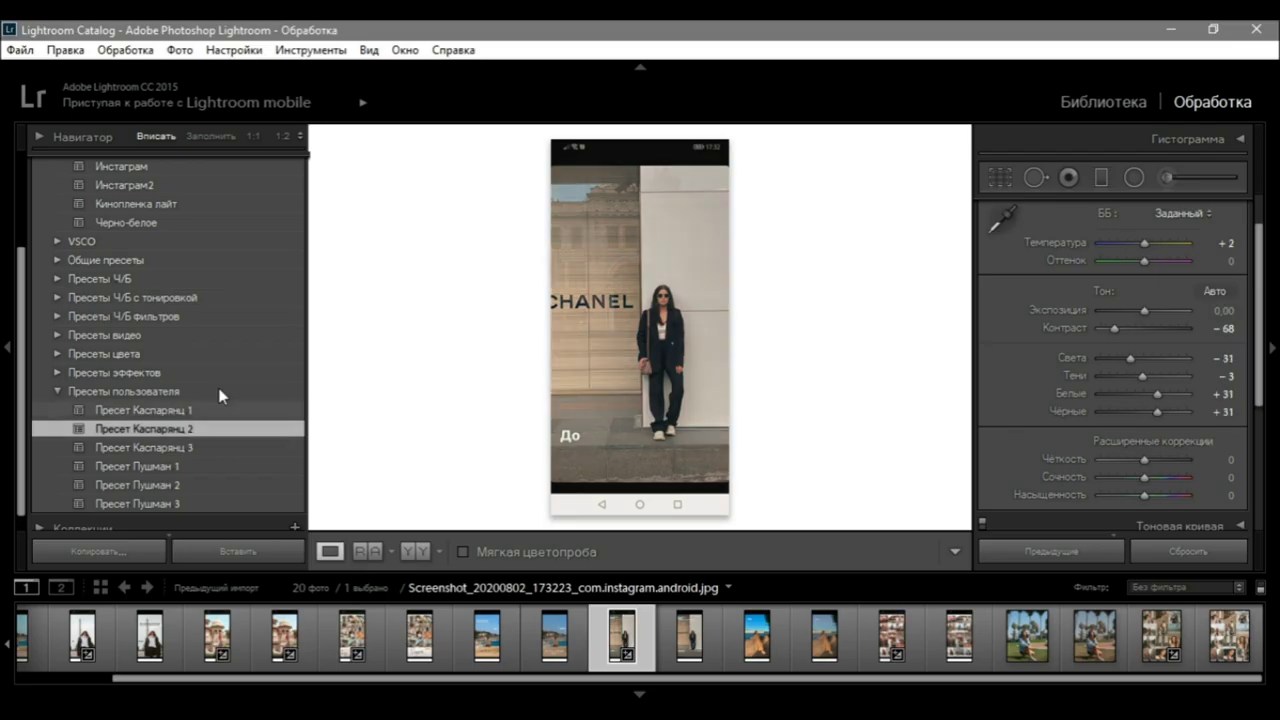
Export the Chanel storefront photo in DNG format to D:\Pictures\Камера\Лайтрум after reviewing the file format options, and minimise the resulting folder window.
click(20, 50)
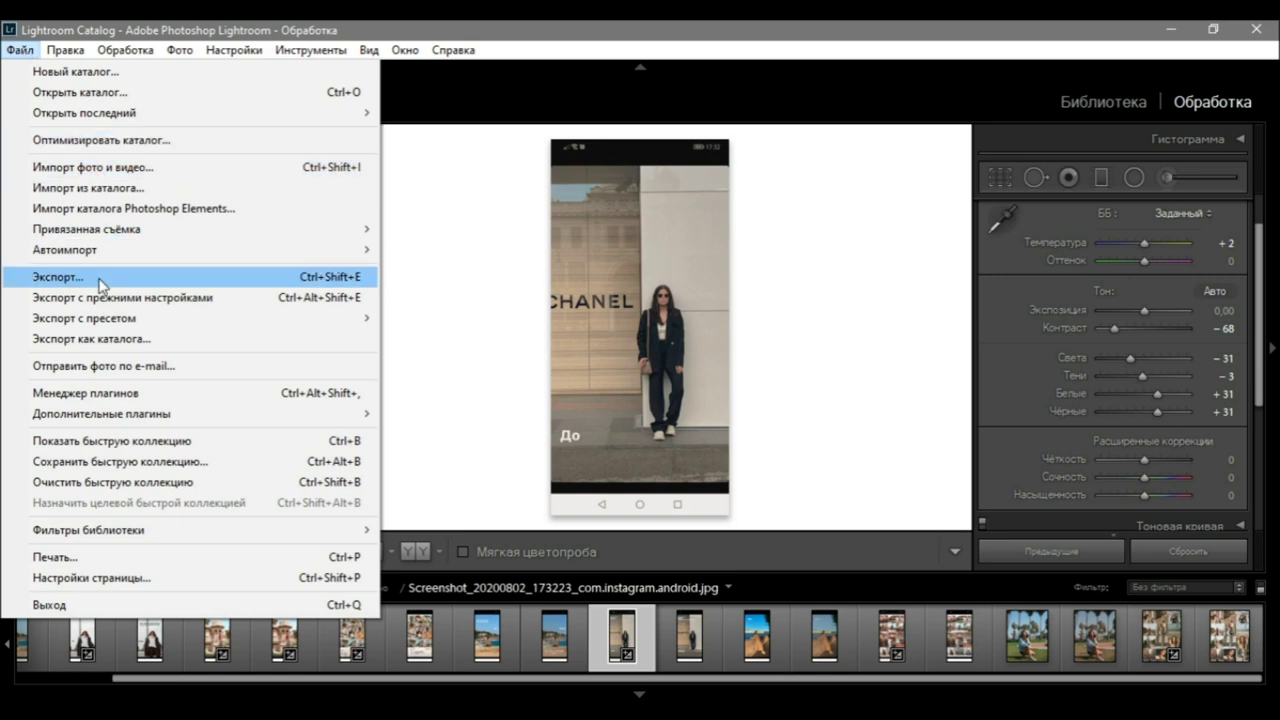
click(60, 277)
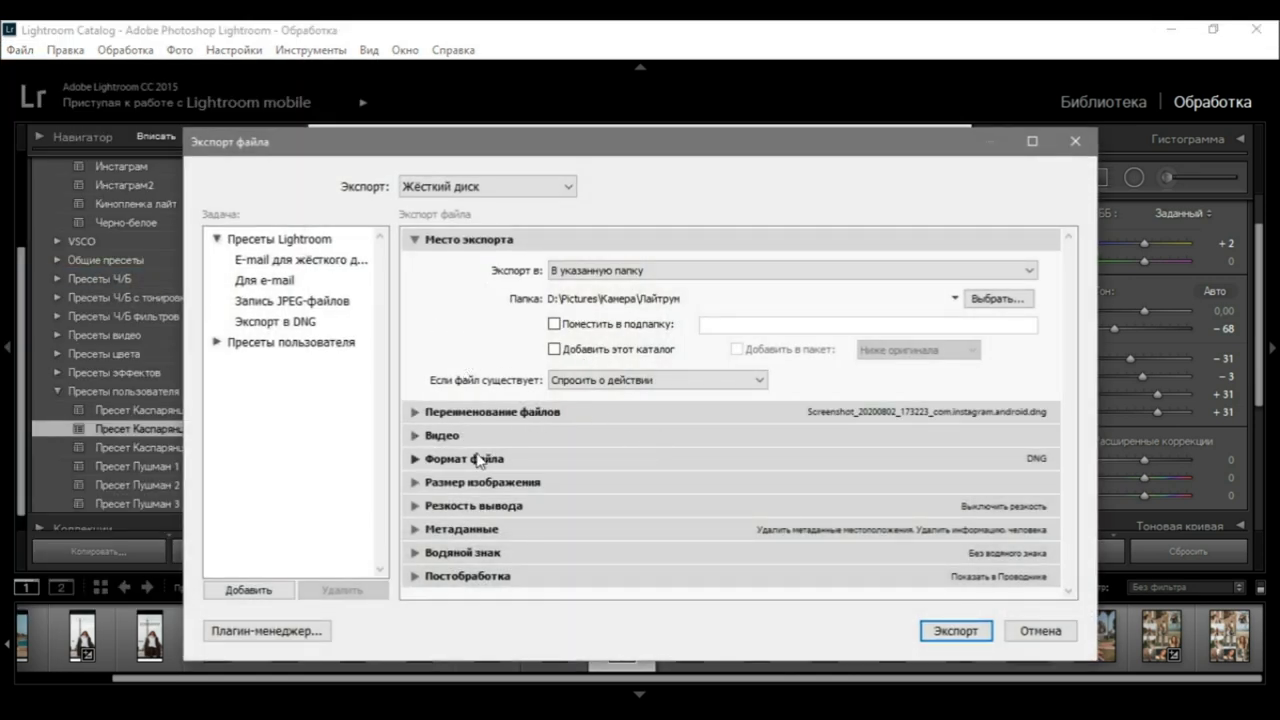
click(470, 461)
scroll(758, 452, down, 3)
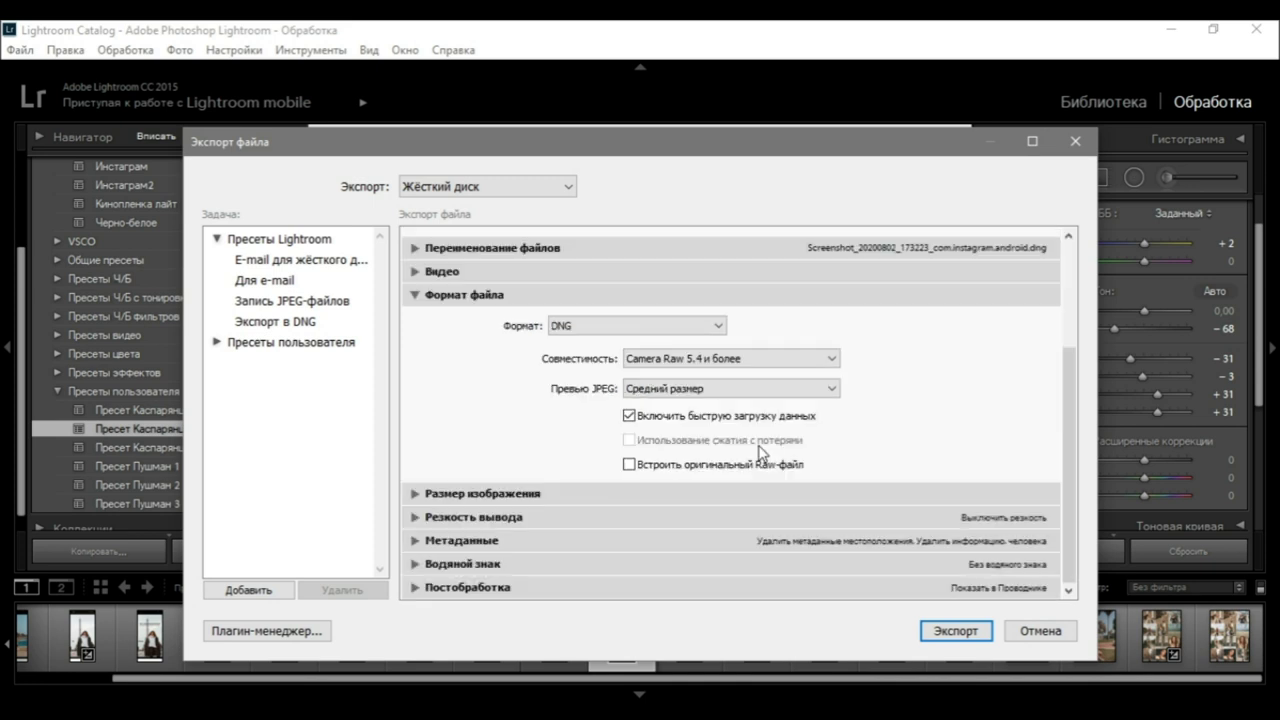
click(673, 392)
click(677, 391)
click(940, 398)
scroll(752, 389, up, 3)
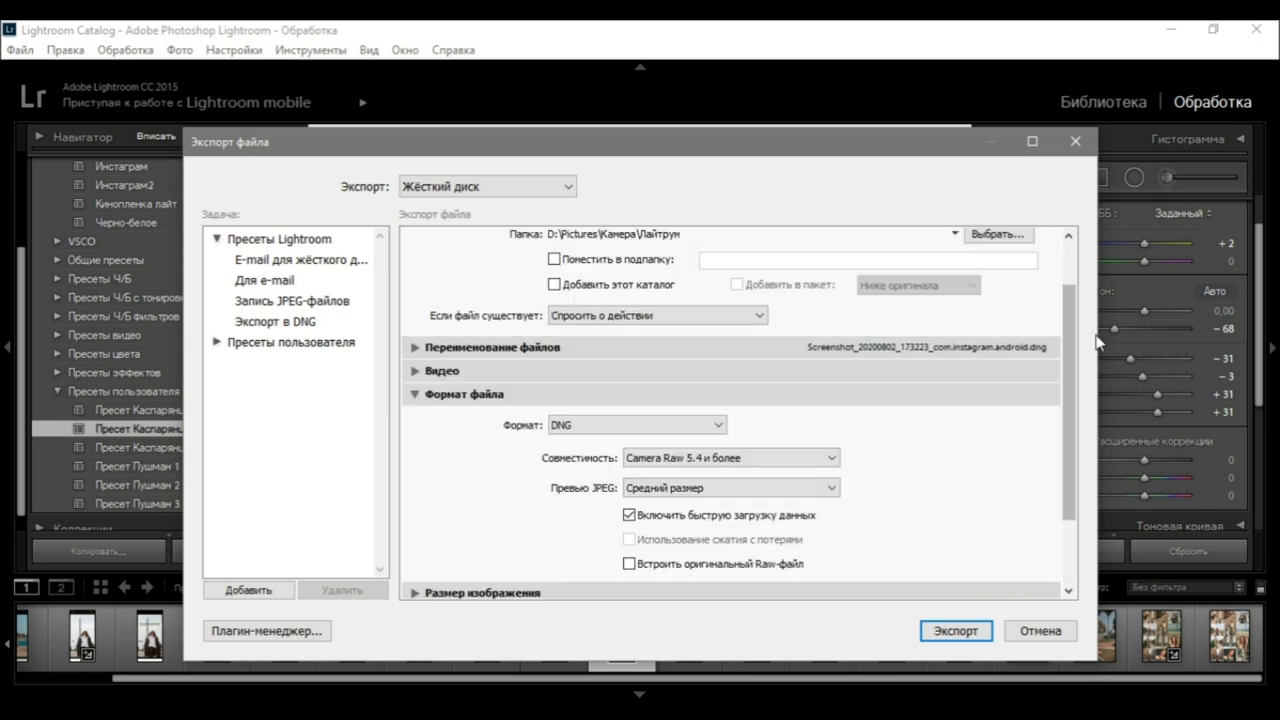
click(953, 631)
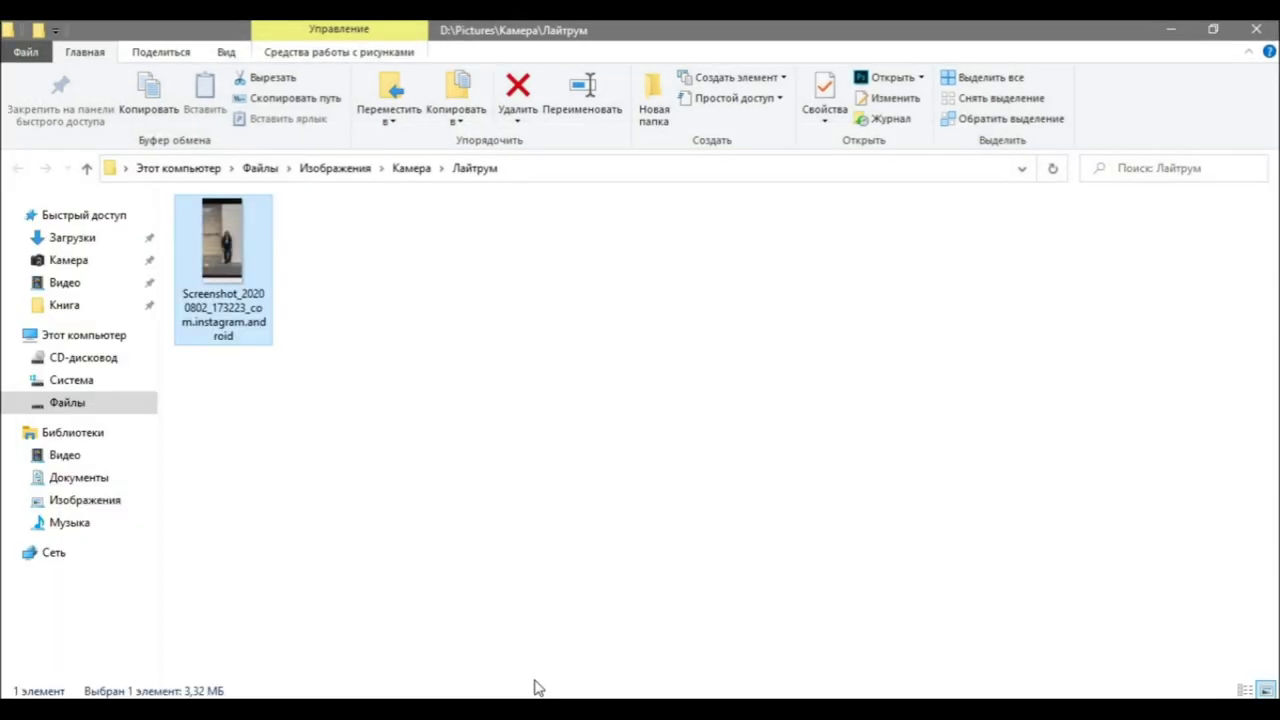
click(1166, 28)
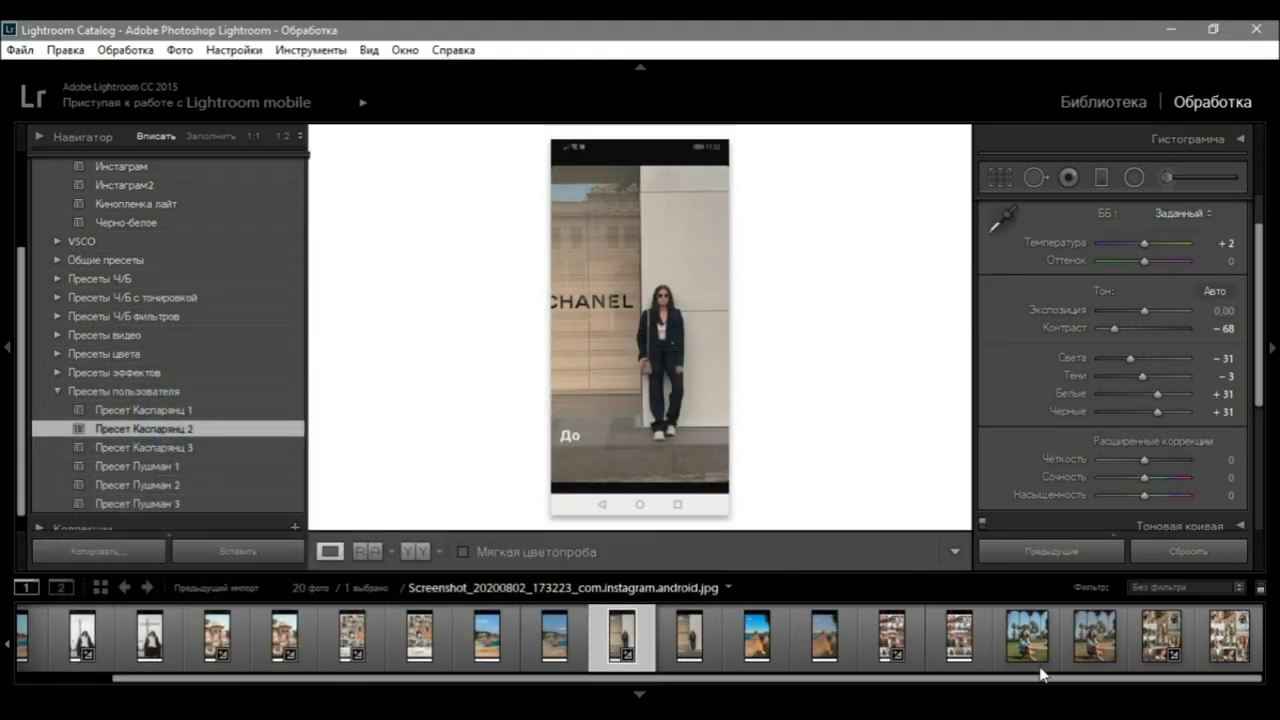
Apply Пресет Каспарянц 1 to 1.jpg, the woman crouching under palm trees, and export it as DNG.
click(1012, 655)
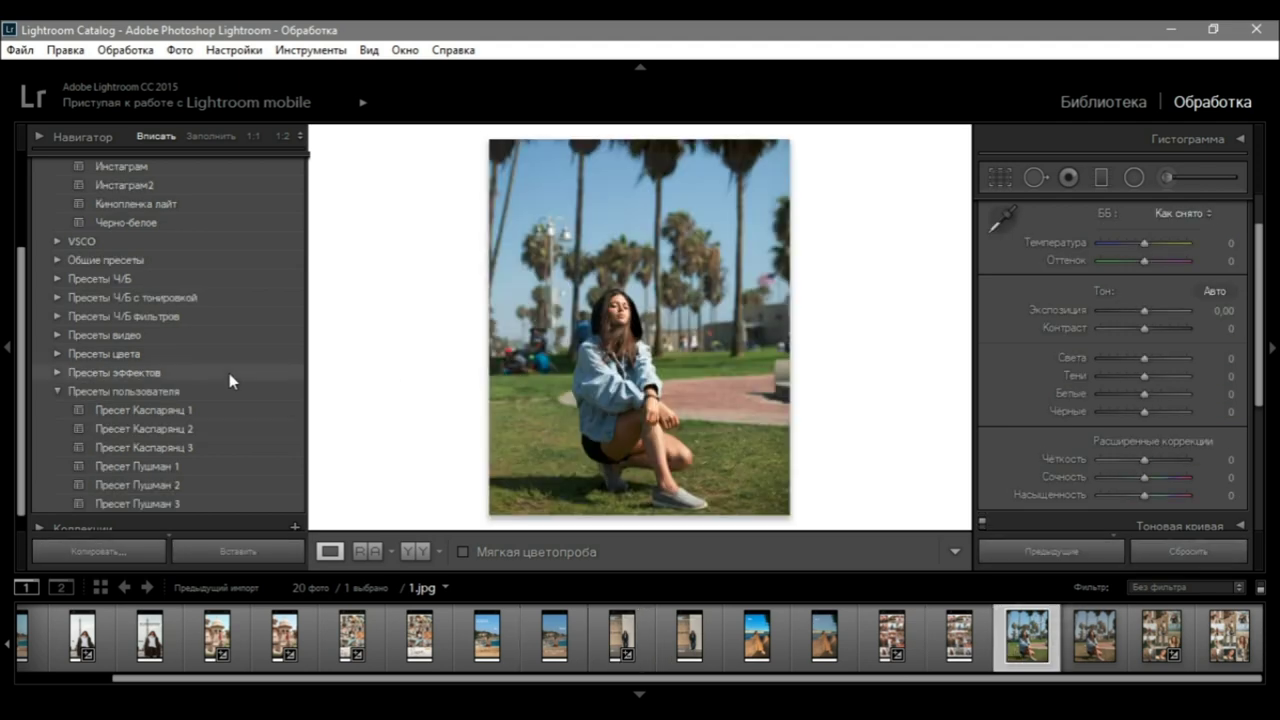
click(197, 413)
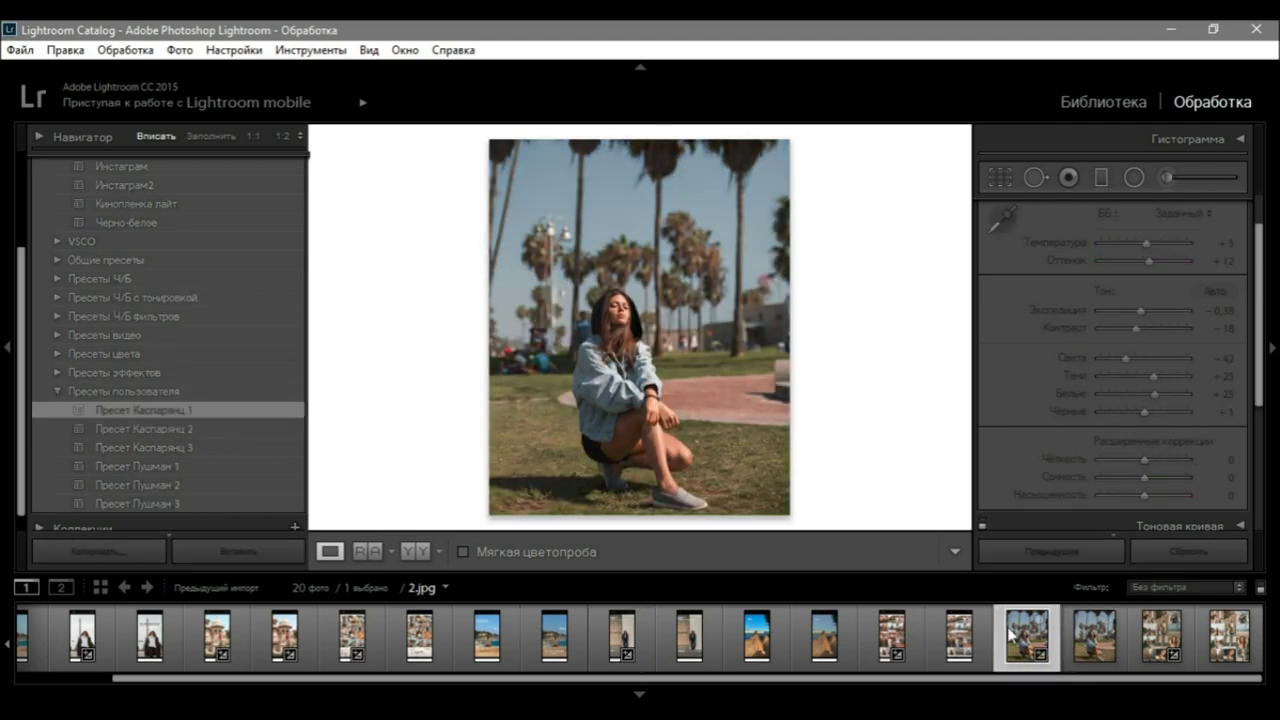
click(20, 49)
click(73, 277)
scroll(700, 480, down, 5)
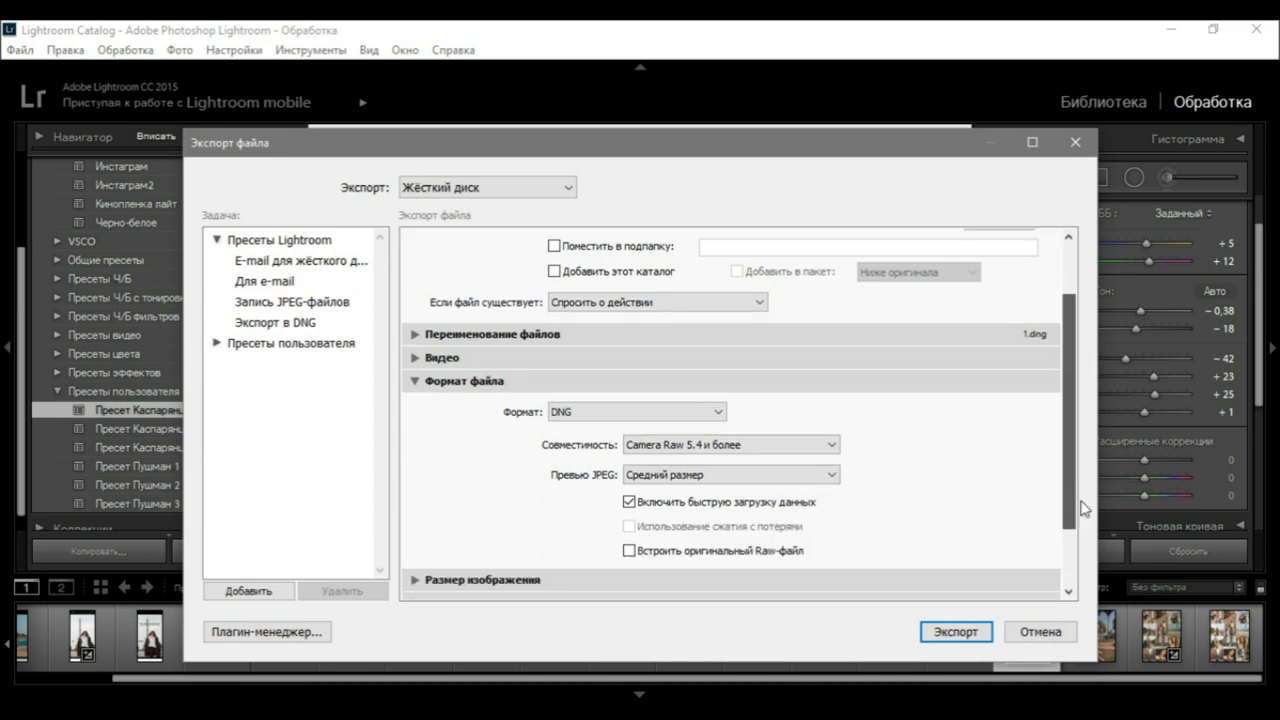
click(949, 635)
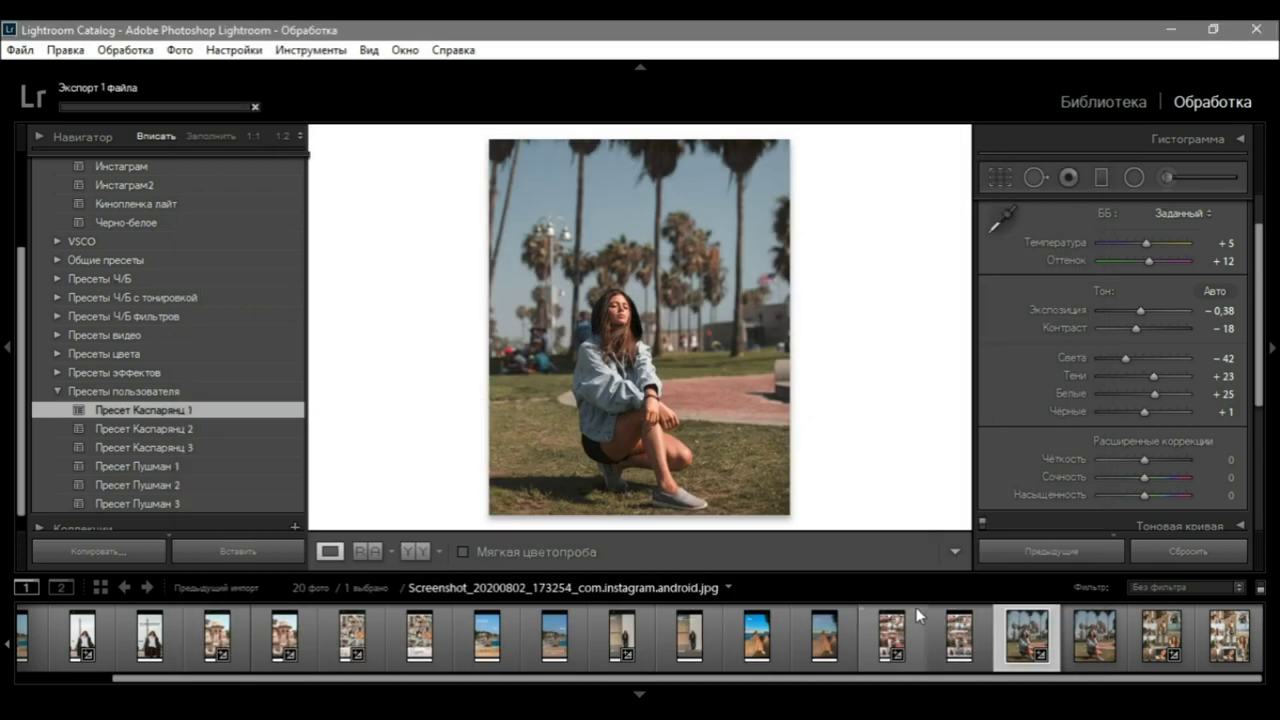
Export the edited temple "До" photo with the same export settings and bring up the Лайтрум folder window.
click(114, 653)
click(42, 636)
click(320, 636)
click(20, 49)
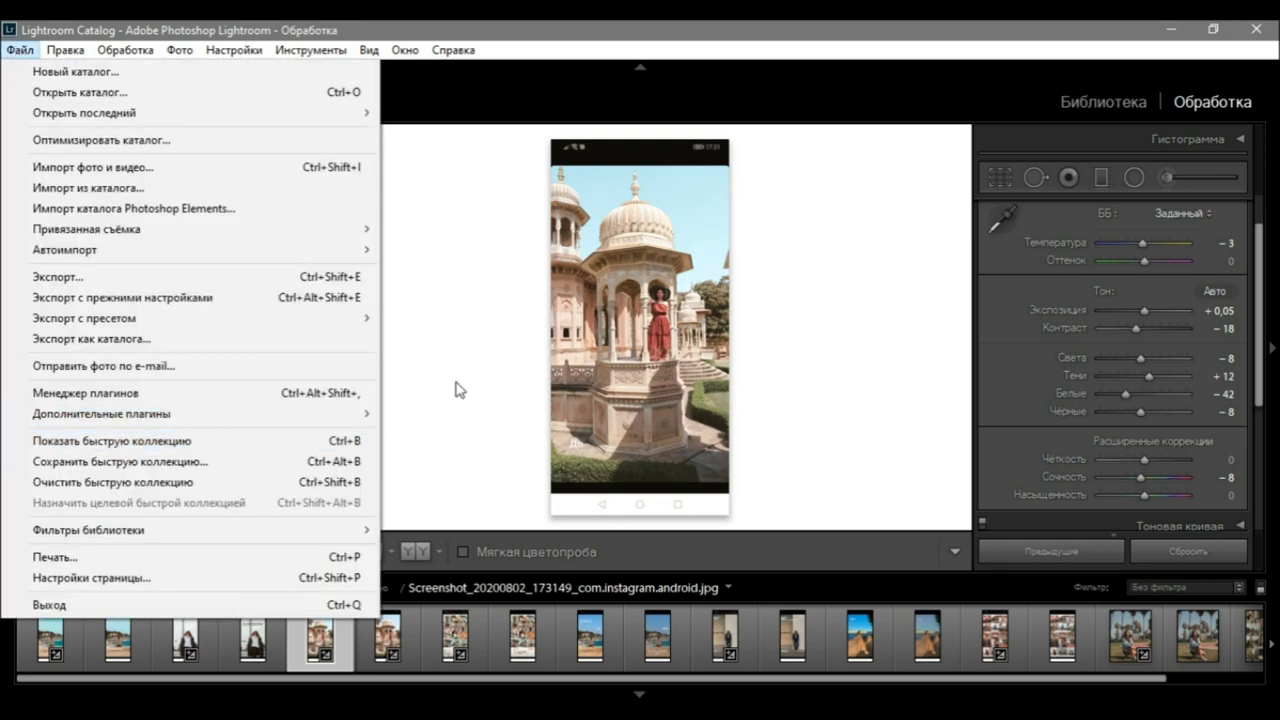
click(75, 277)
click(949, 632)
click(300, 632)
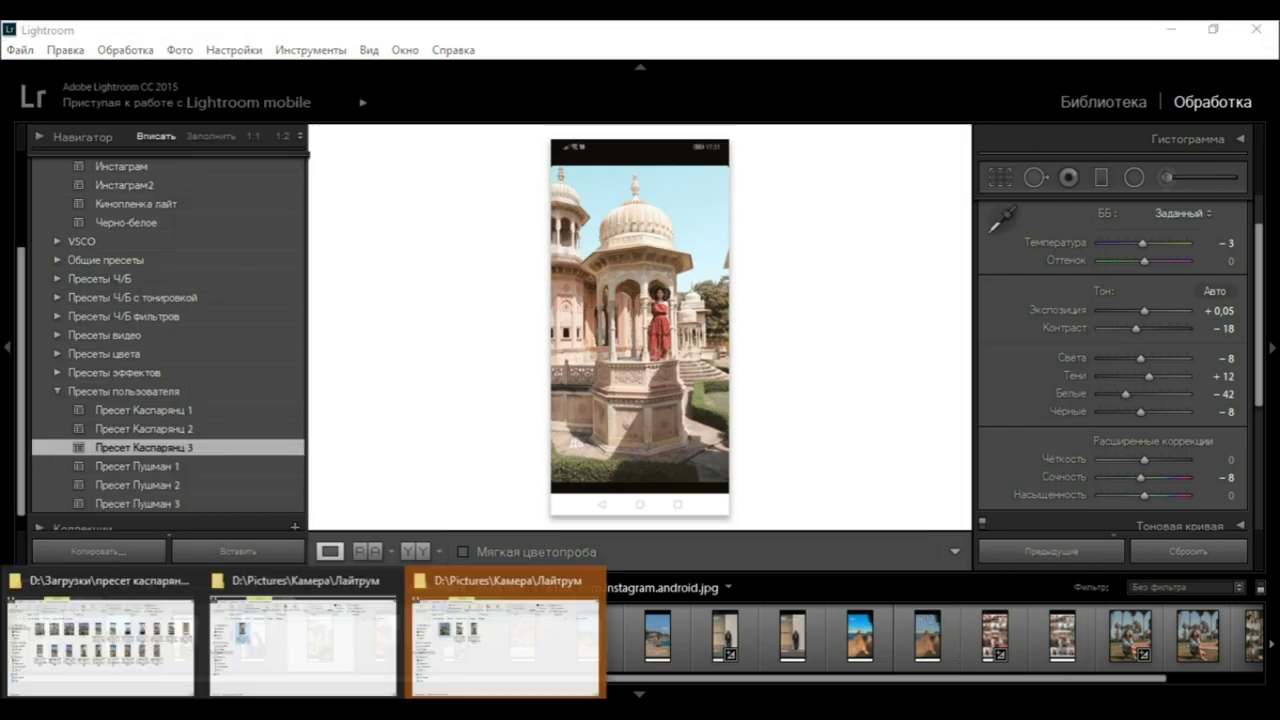
Return to Lightroom and export the photo collage _.jpg, edited with Пресет Пушман 3, using the same DNG export settings.
click(223, 245)
click(423, 255)
click(1174, 30)
scroll(172, 376, down, 1)
scroll(1147, 632, down, 2)
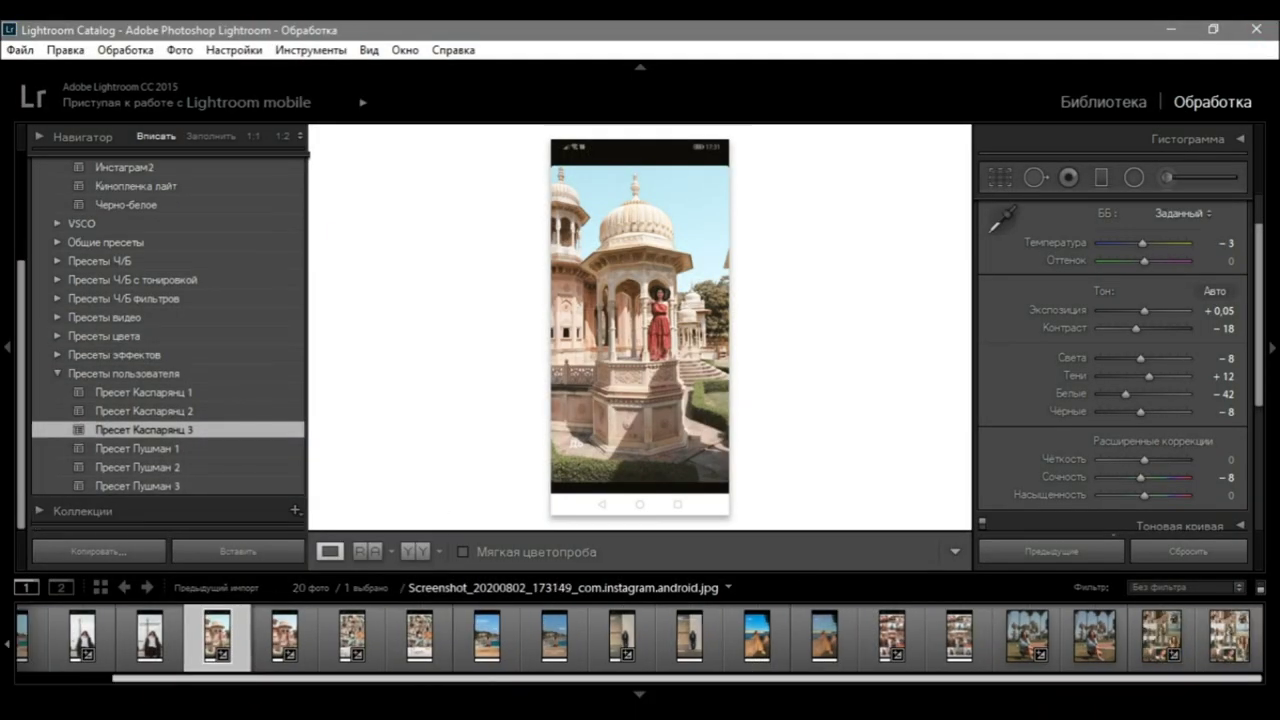
click(1147, 632)
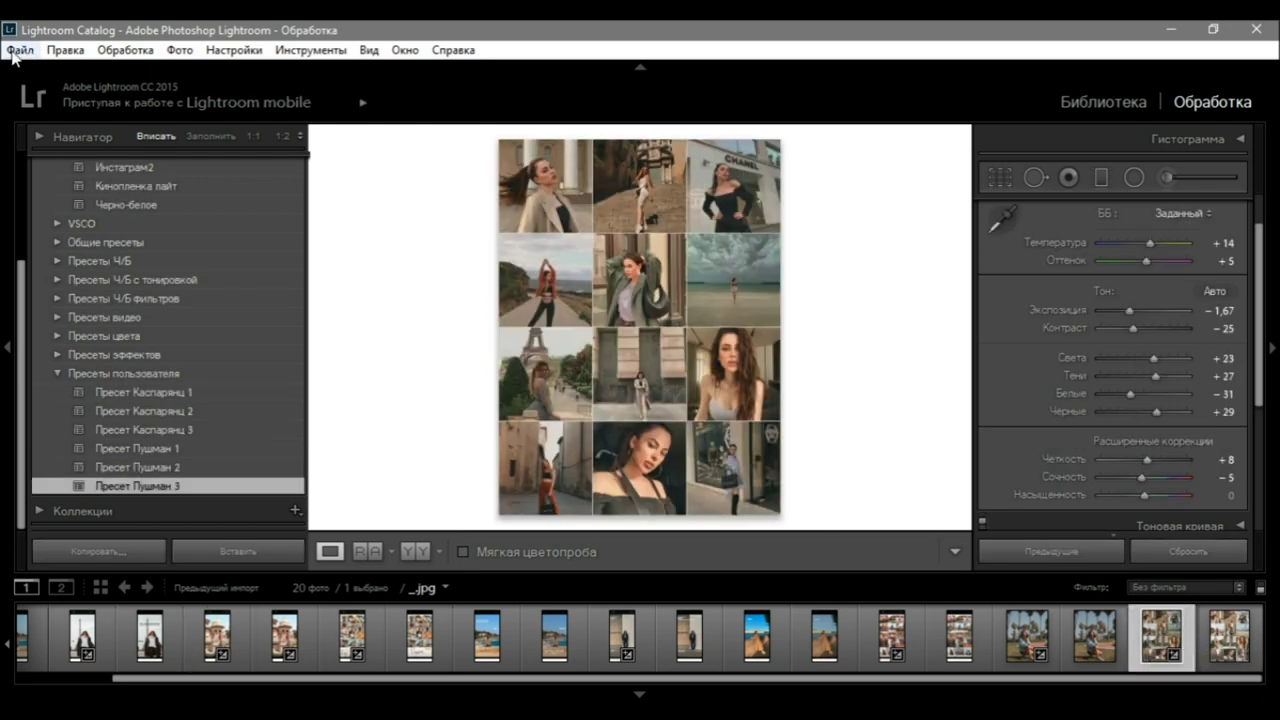
click(22, 50)
click(75, 274)
click(951, 632)
Undo Пресет Пушман 3 on the collage to go back to Пресет Пушман 2, and export that version with the same settings.
key(ctrl+z)
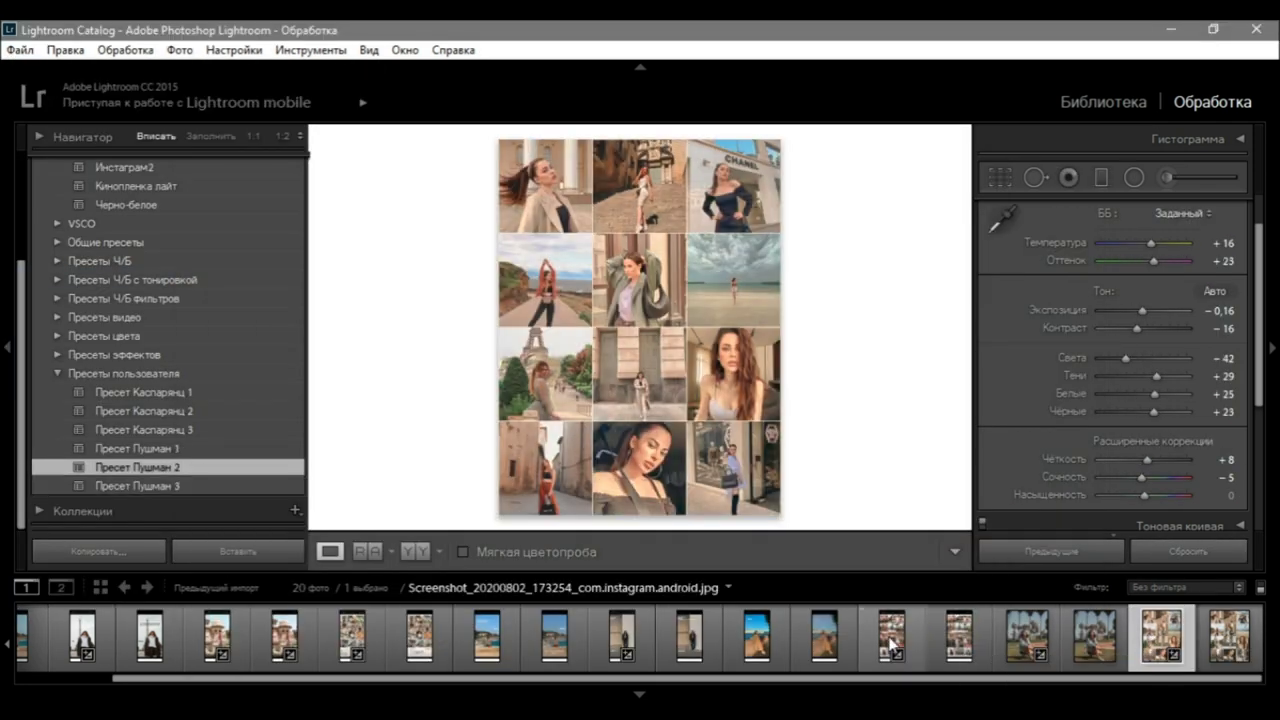
click(20, 50)
click(100, 277)
click(953, 633)
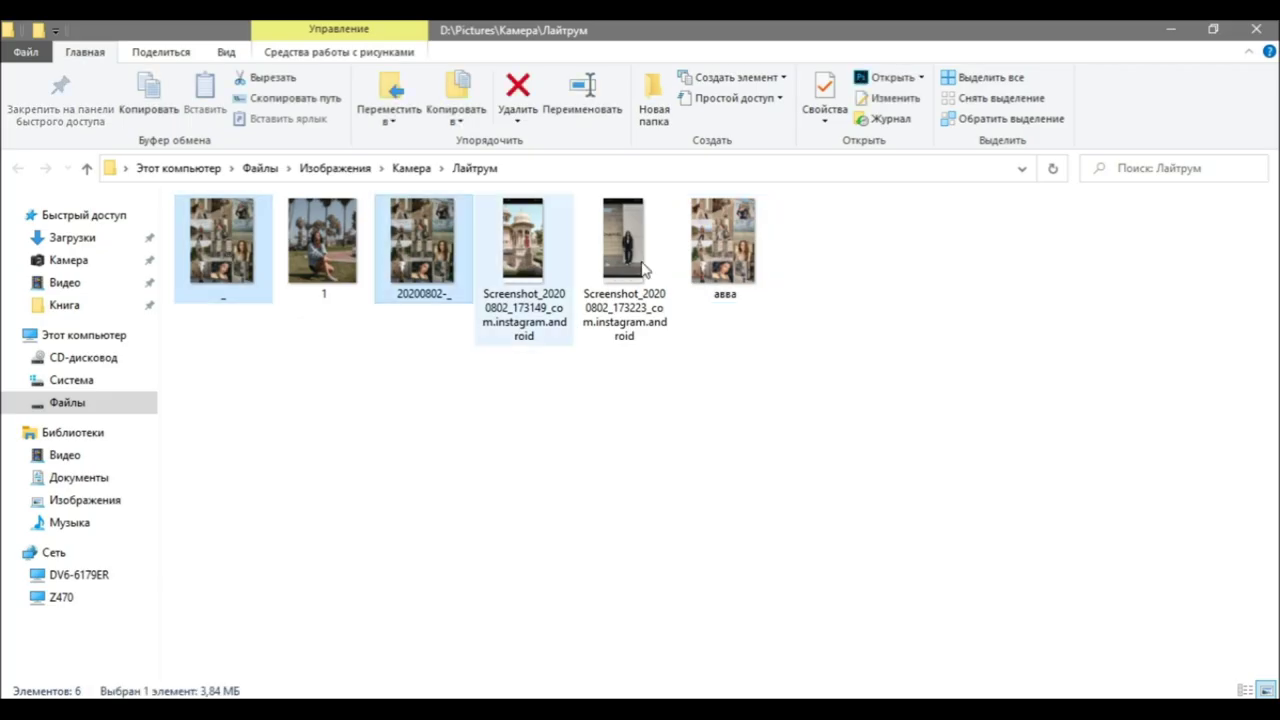
Rename the three exported collage files in the Лайтрум folder together as Пушман.
ctrl+click(716, 248)
right_click(695, 249)
click(779, 539)
text(Пушман)
key(Return)
Rename the exported crouching woman, temple and Chanel files together as Каспарянц.
drag(470, 355, 236, 222)
right_click(236, 222)
click(318, 523)
text(Кастеренц)
key(Return)
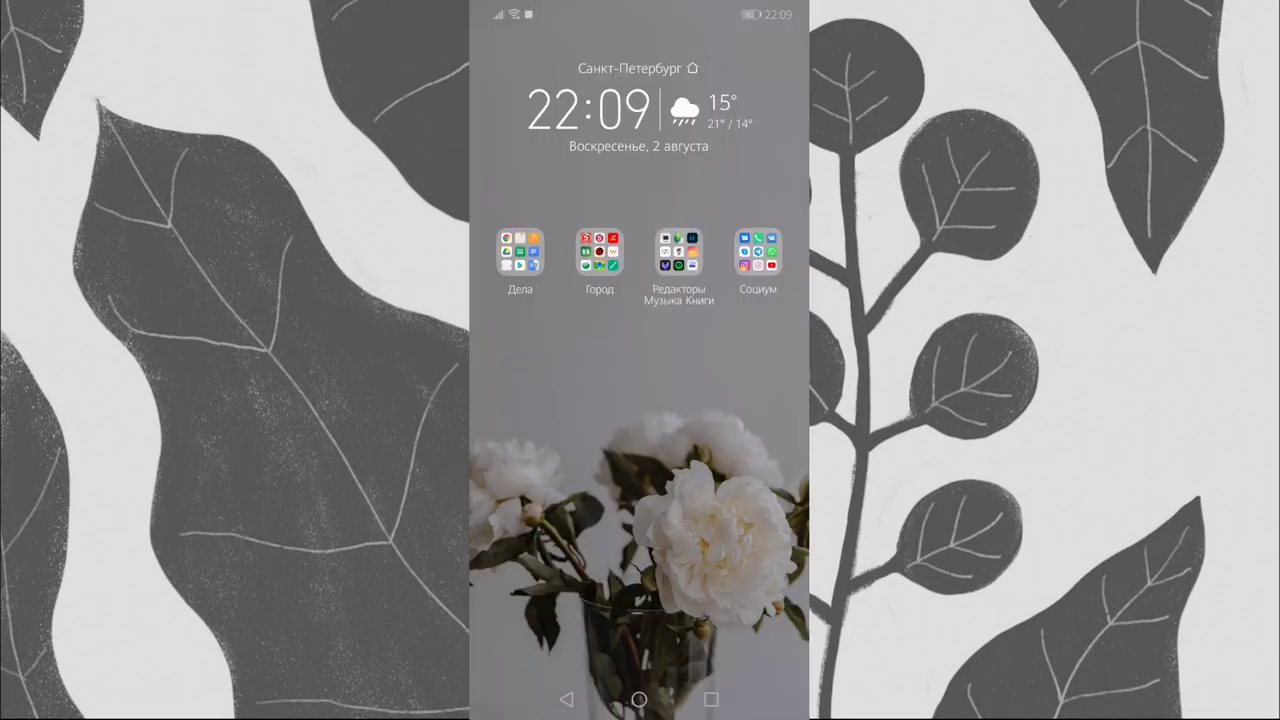
Switch to the Lightroom app on the phone and start adding photos from the device to the library.
click(678, 251)
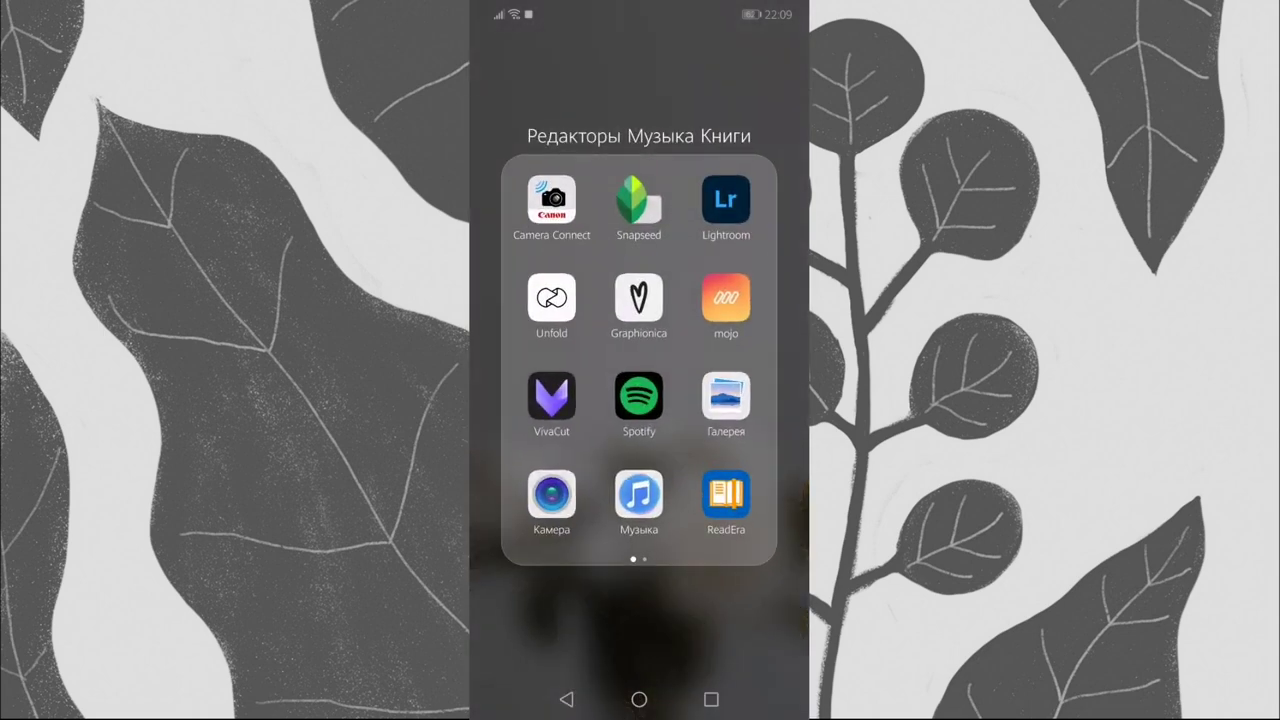
click(735, 210)
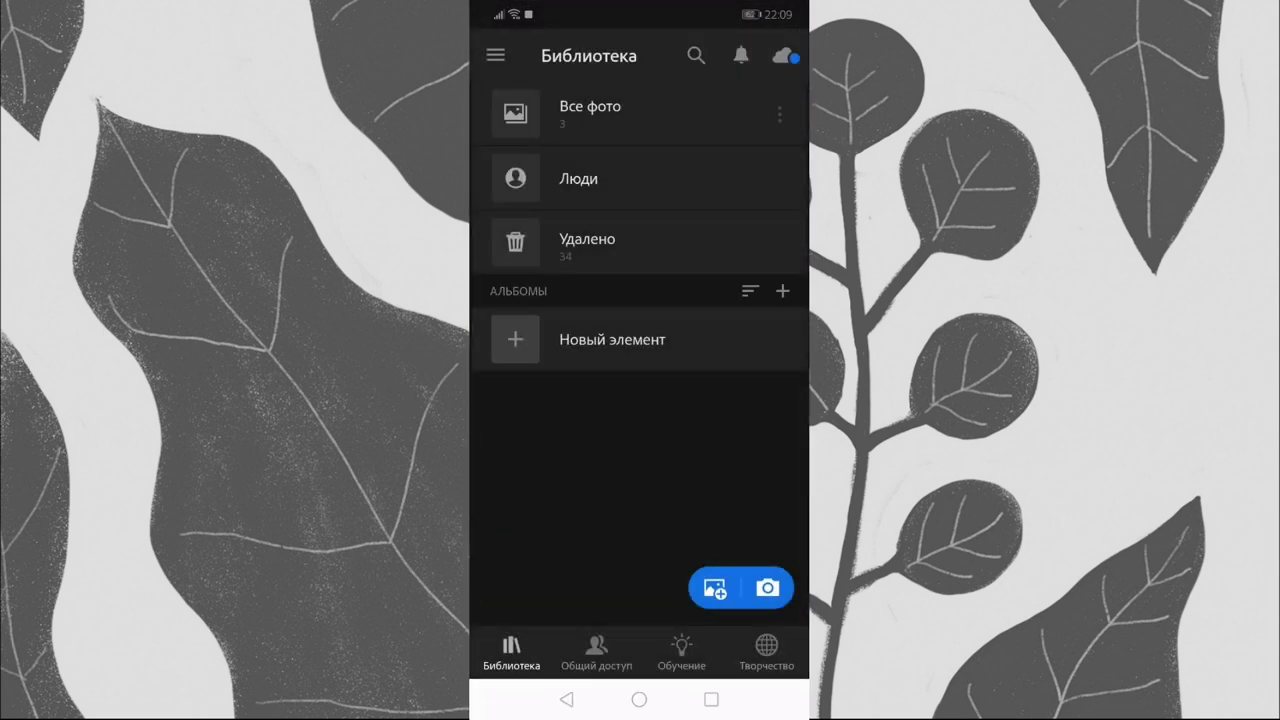
click(714, 588)
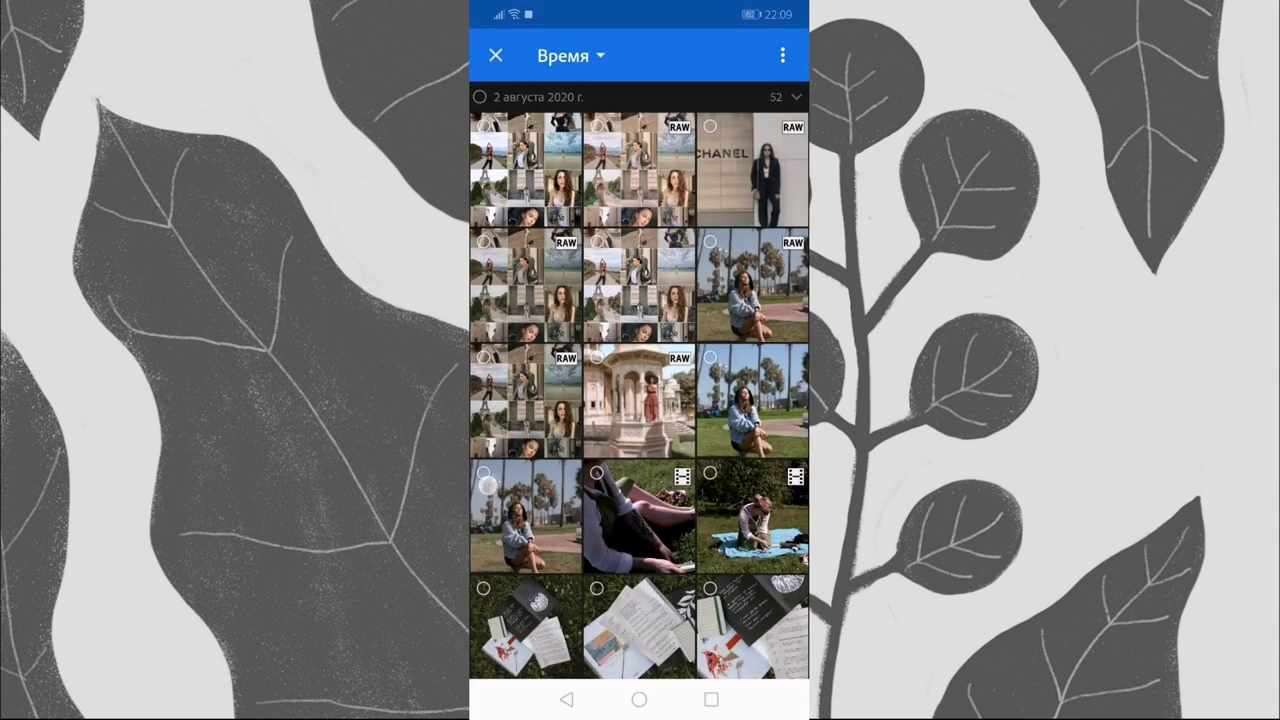
Add ten photos dated 2 августа 2020 г. to the library: the collages, the Chanel and temple shots, and the crouching woman photos.
click(488, 485)
click(752, 400)
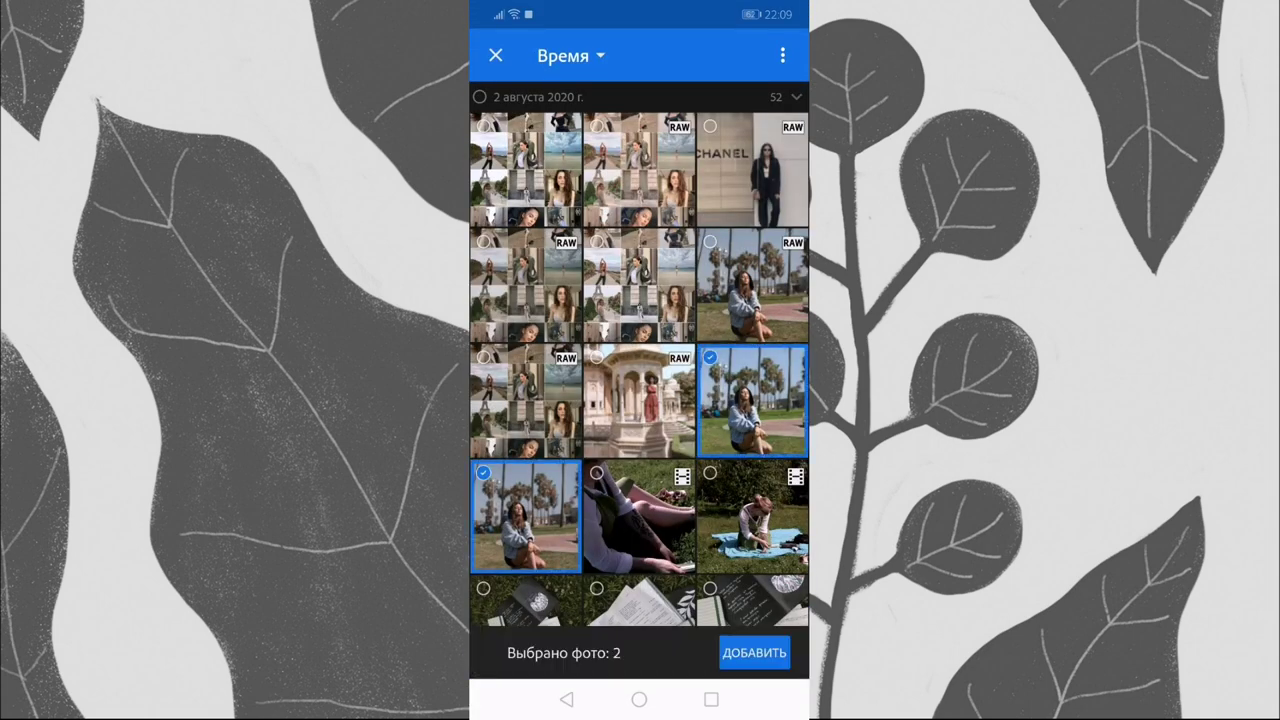
click(526, 170)
click(639, 285)
click(526, 285)
click(526, 400)
click(639, 400)
click(752, 285)
click(752, 170)
click(639, 170)
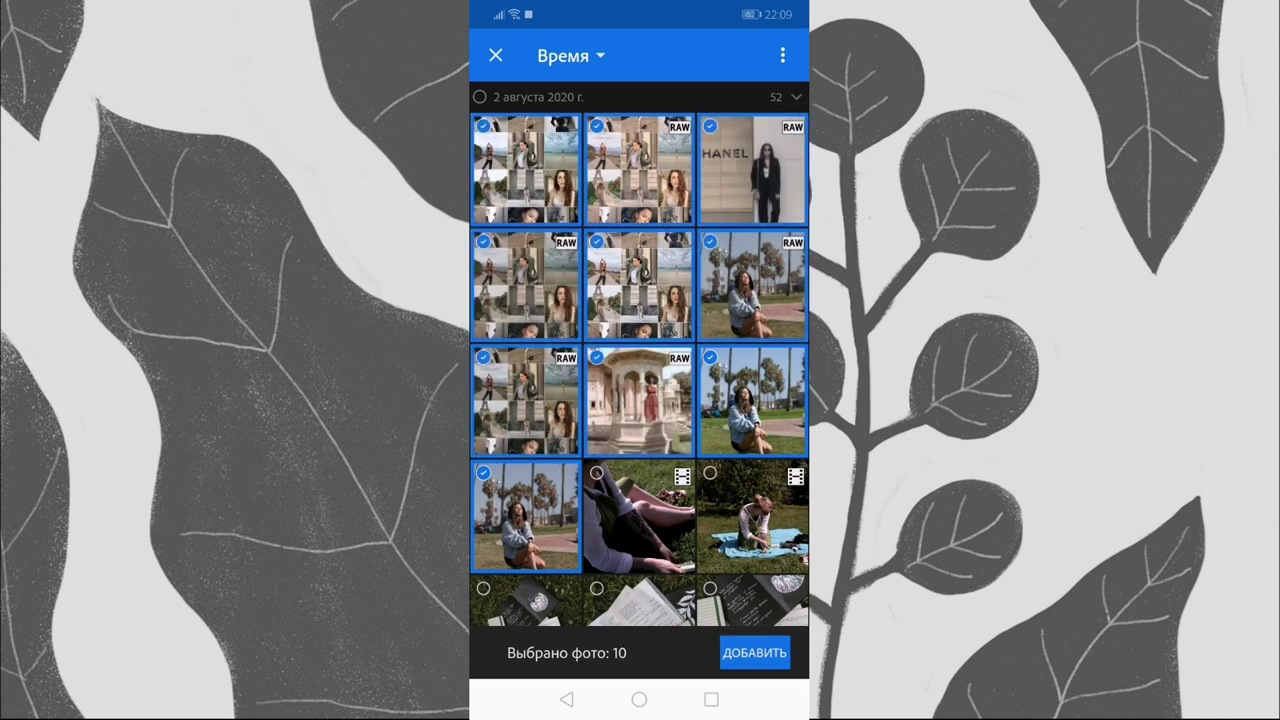
click(755, 654)
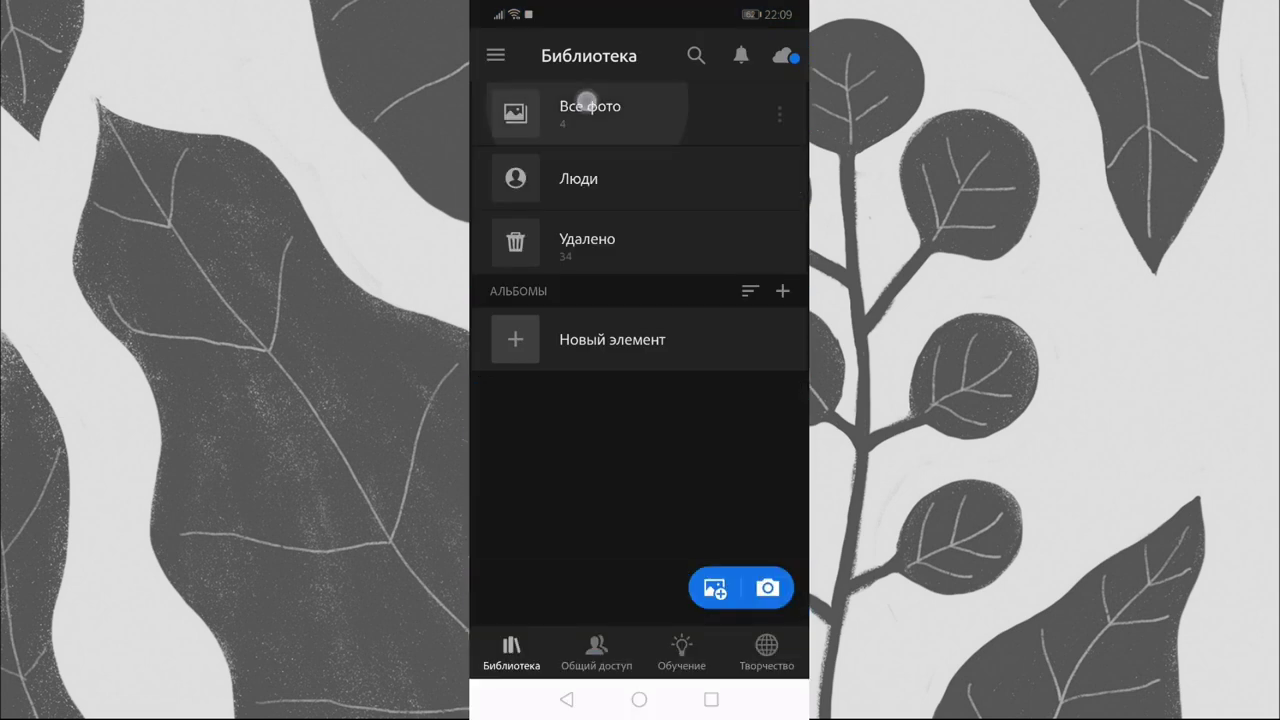
Open all photos and look up the file information of the crouching woman photo in the first row.
click(586, 103)
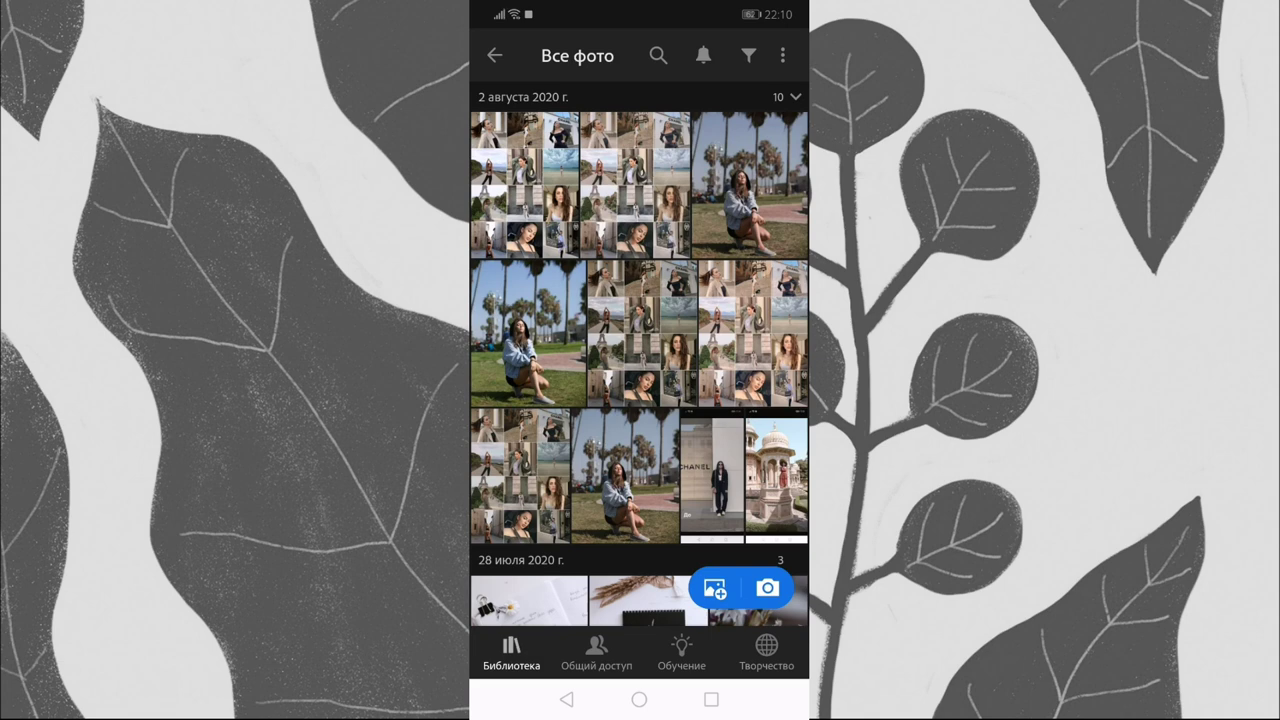
click(749, 185)
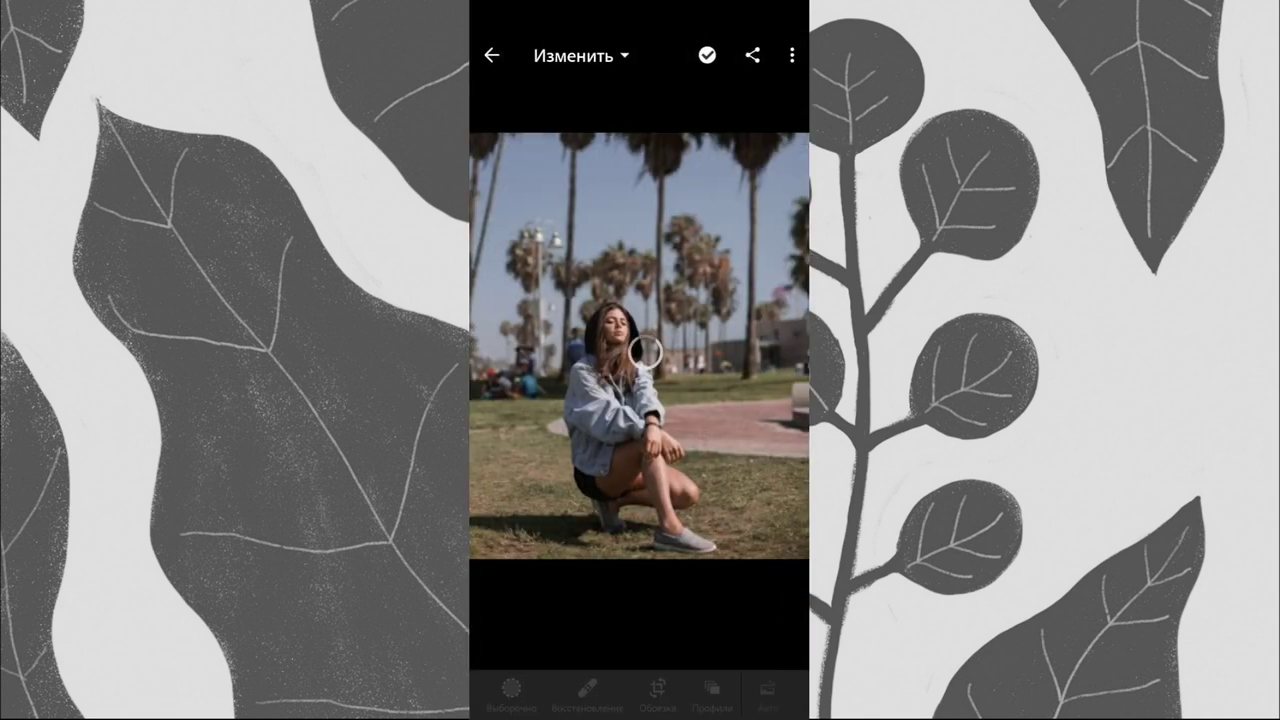
click(794, 55)
click(706, 570)
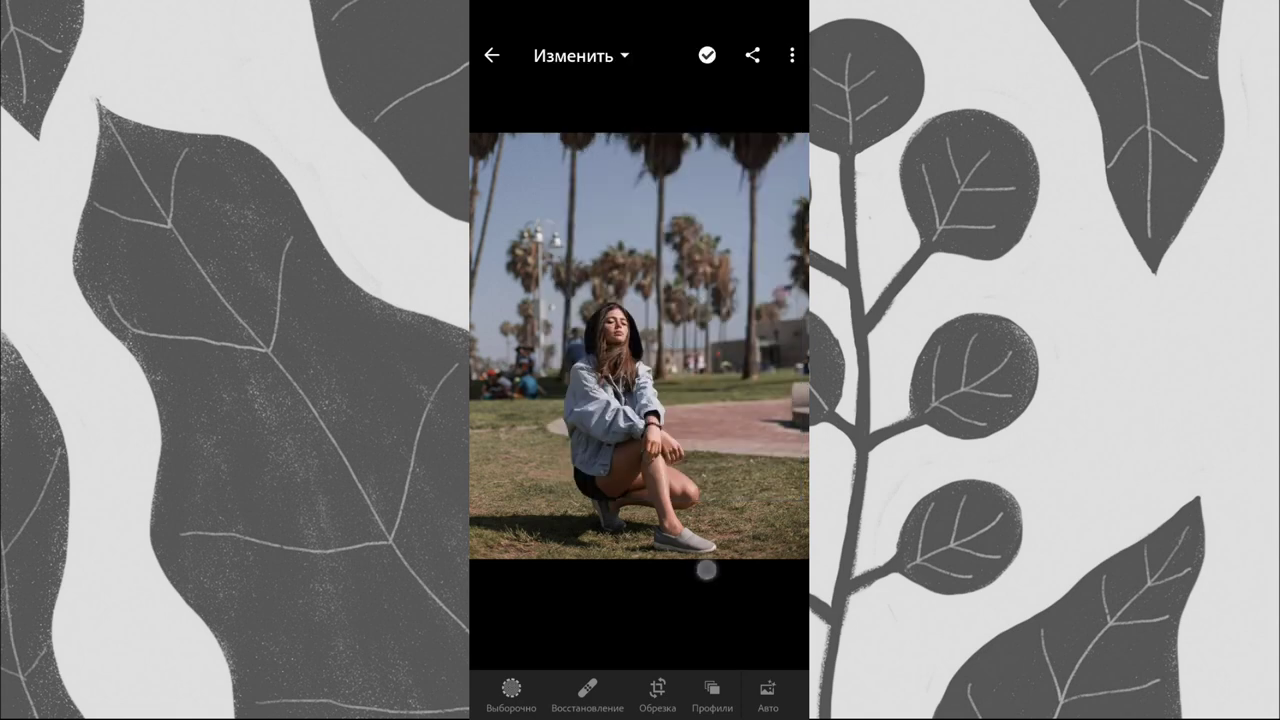
click(569, 71)
click(550, 98)
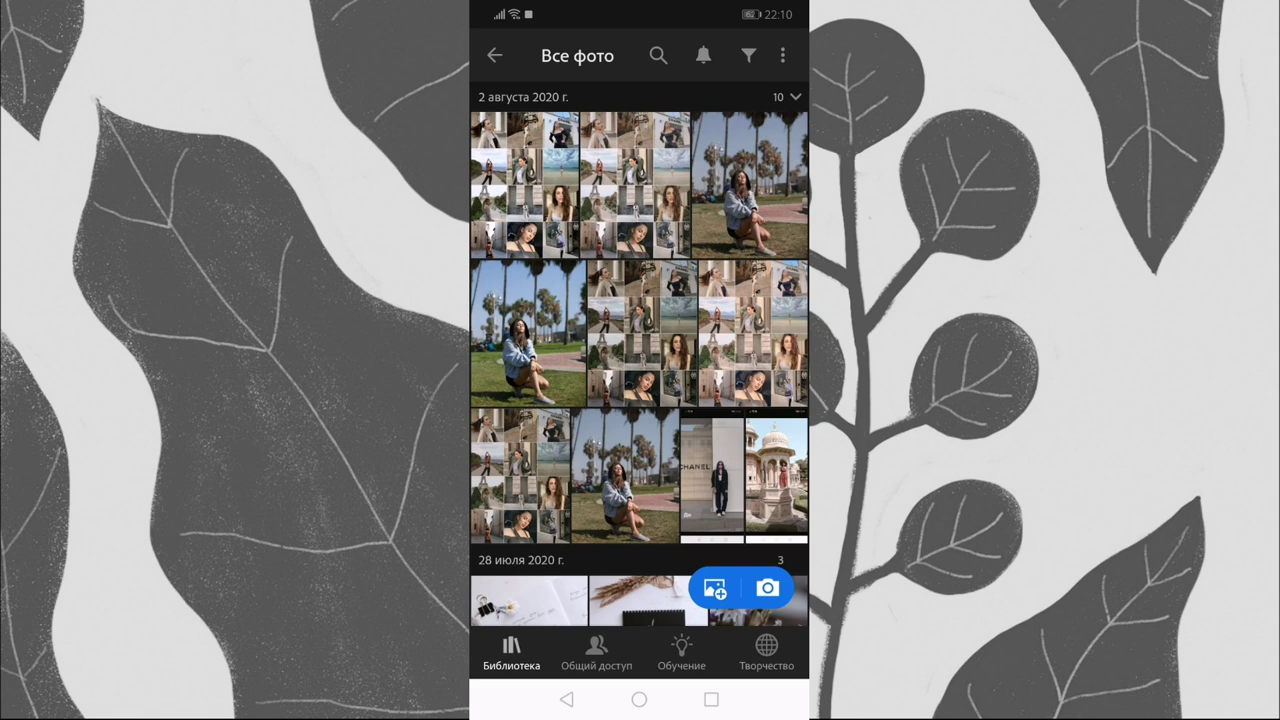
Open the crouching woman photo beside the Chanel shot, check its file information and return to the editing view.
scroll(639, 360, down, 1)
scroll(639, 360, up, 1)
click(625, 476)
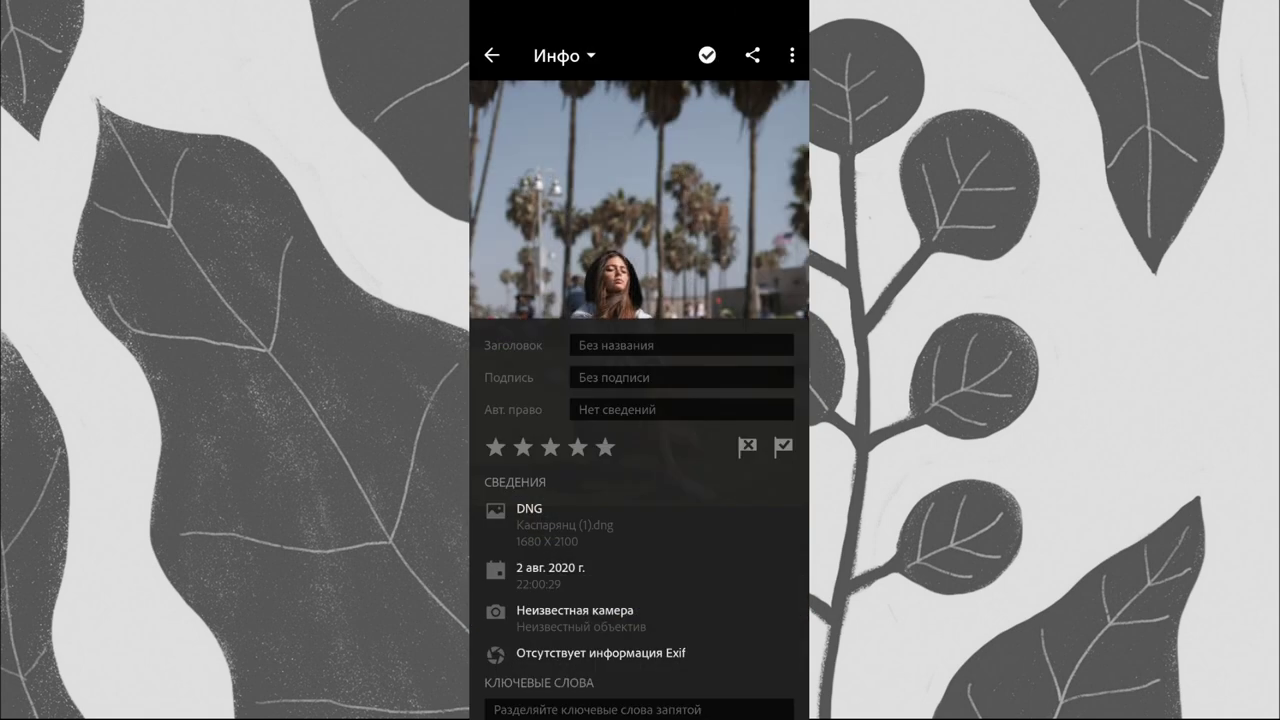
click(638, 183)
click(598, 383)
click(791, 56)
click(503, 170)
click(578, 56)
click(578, 56)
Copy the edit settings from Каспарянц (1).dng and go back to all photos.
click(793, 55)
click(792, 55)
click(640, 334)
click(778, 52)
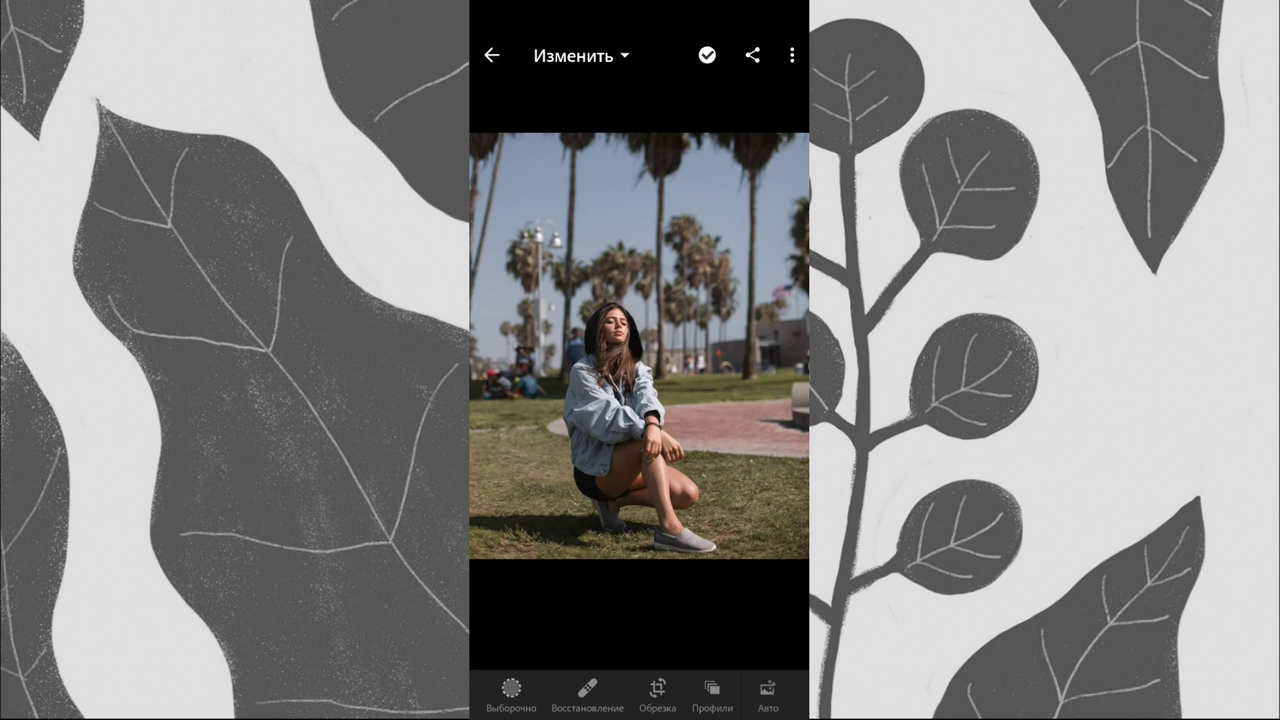
click(491, 55)
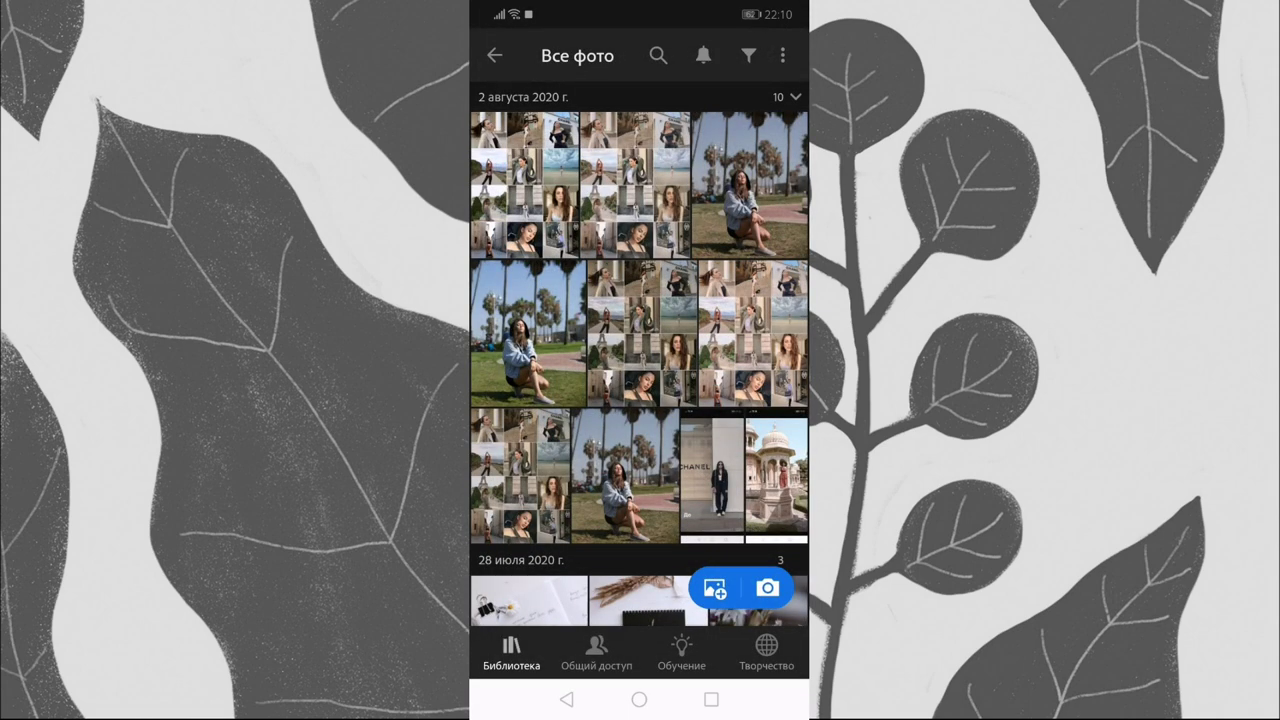
Open the unedited crouching woman photo with the bright green lawn and paste the copied edit settings onto it.
click(528, 333)
click(792, 55)
click(651, 374)
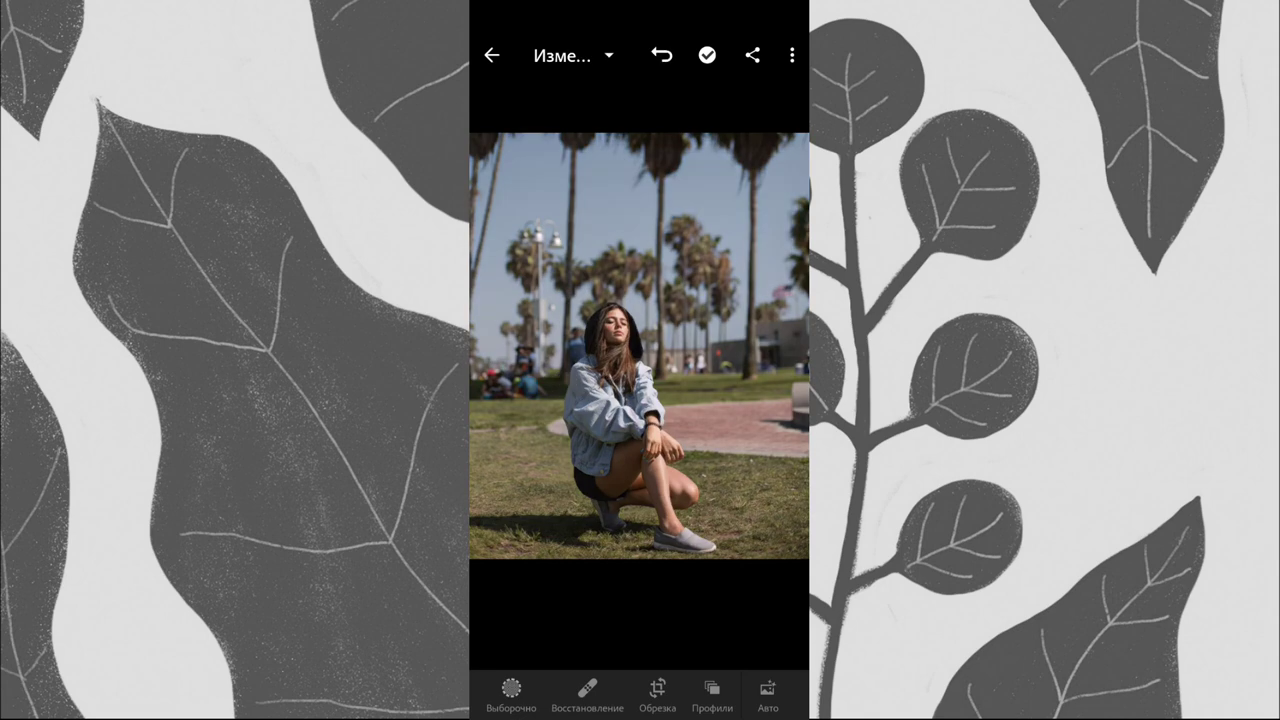